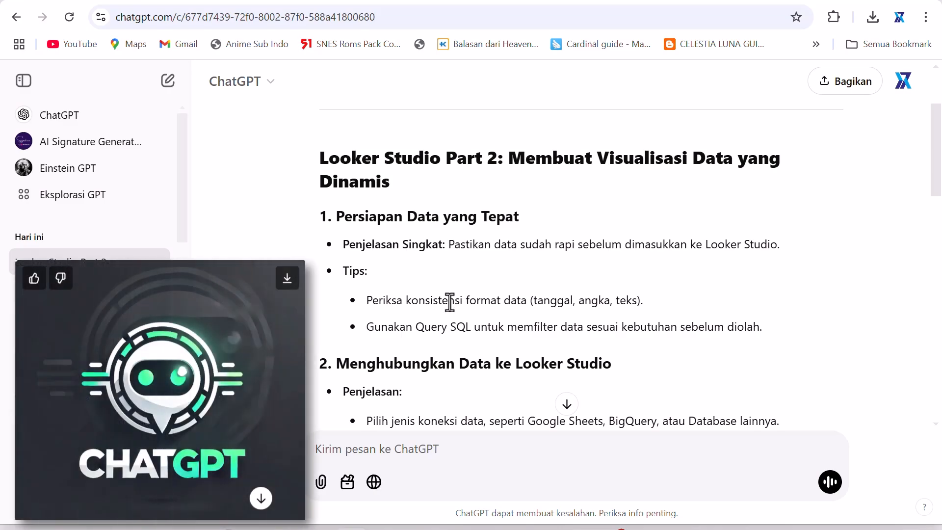
# - Read through the Looker Studio Part 2 outline in the existing chat response
pyautogui.scroll(-7, 450, 302)
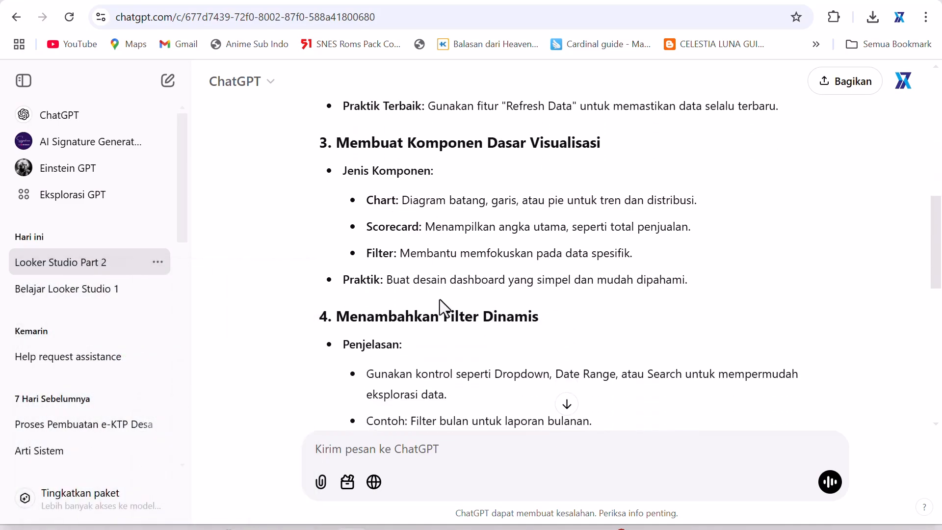
pyautogui.scroll(-3, 440, 299)
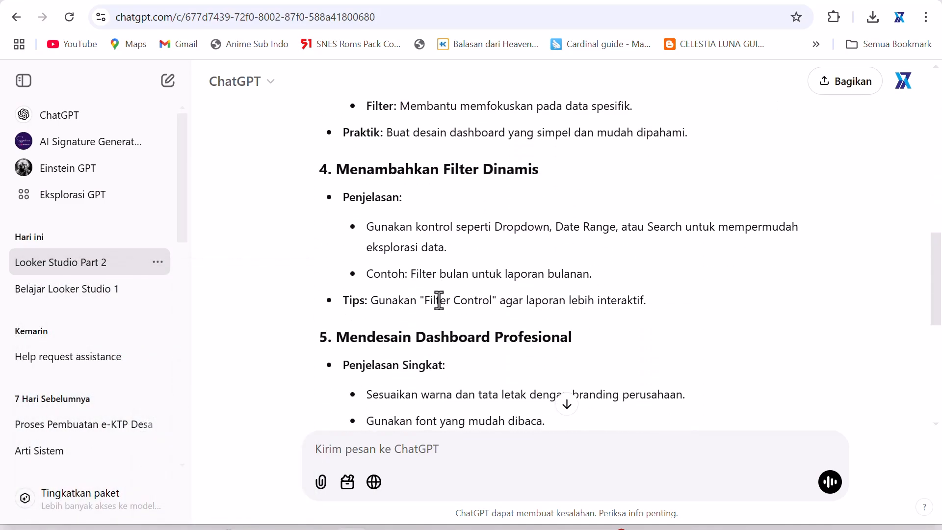
pyautogui.scroll(7, 441, 302)
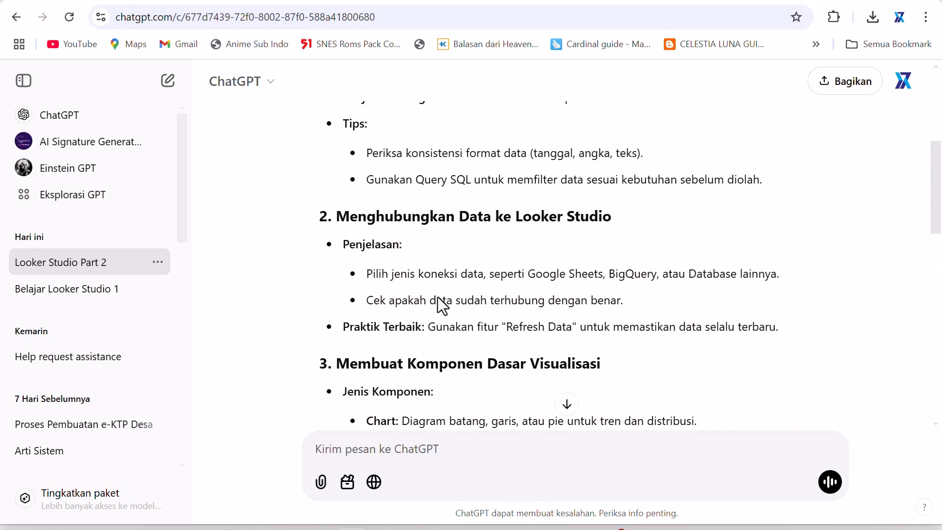
pyautogui.scroll(3, 442, 302)
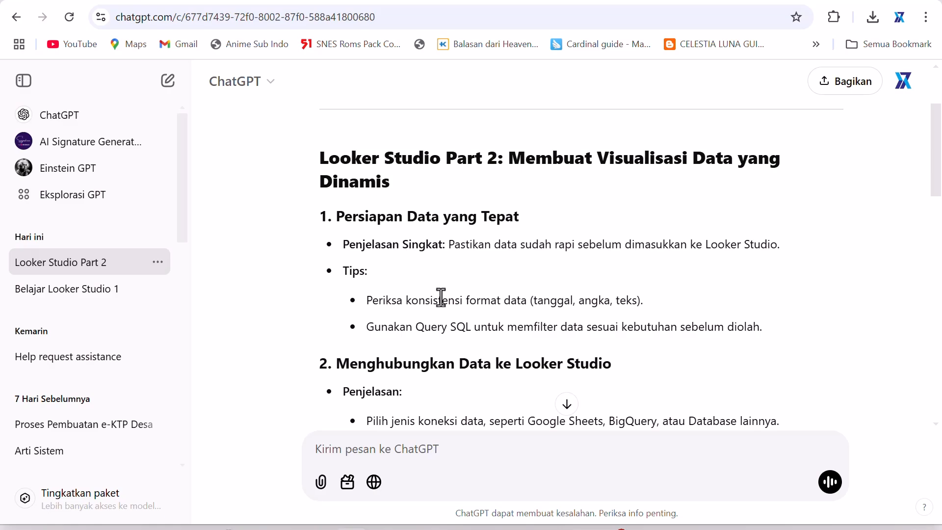
pyautogui.scroll(-1, 441, 297)
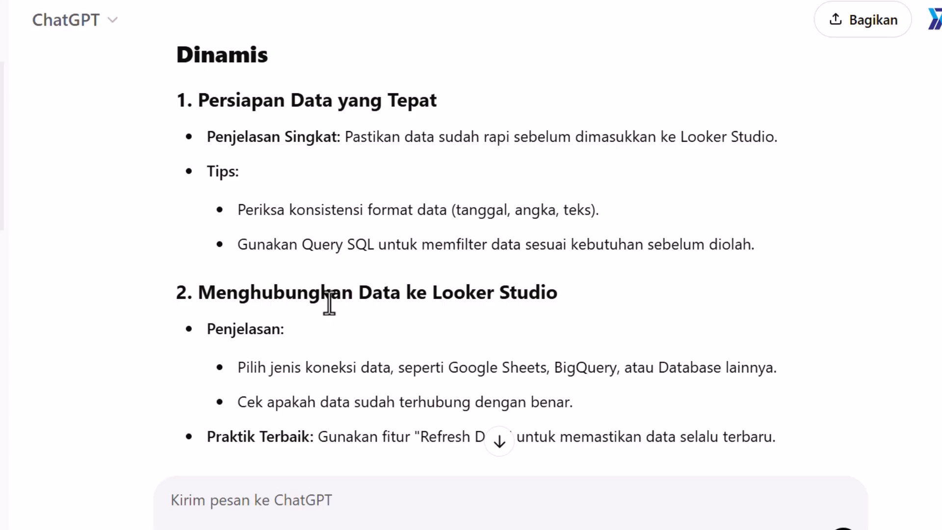
pyautogui.scroll(-4, 330, 303)
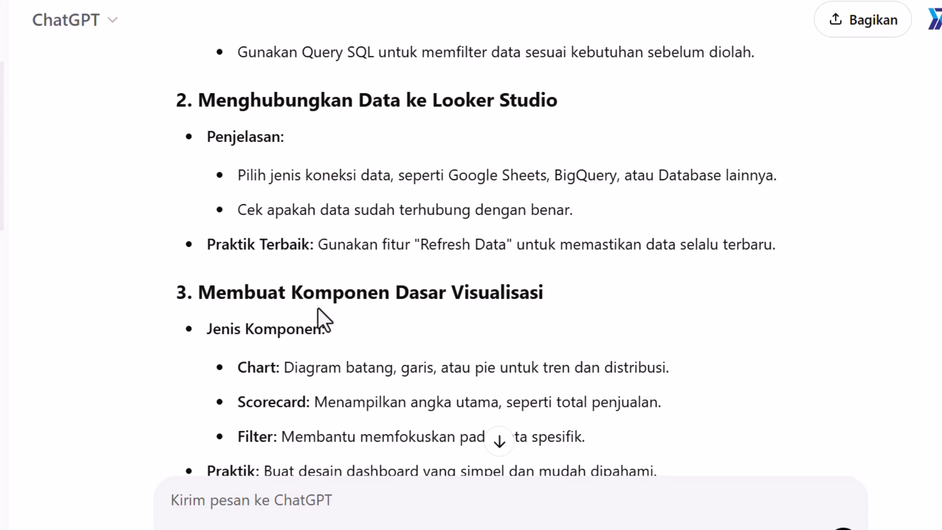
pyautogui.scroll(-4, 314, 312)
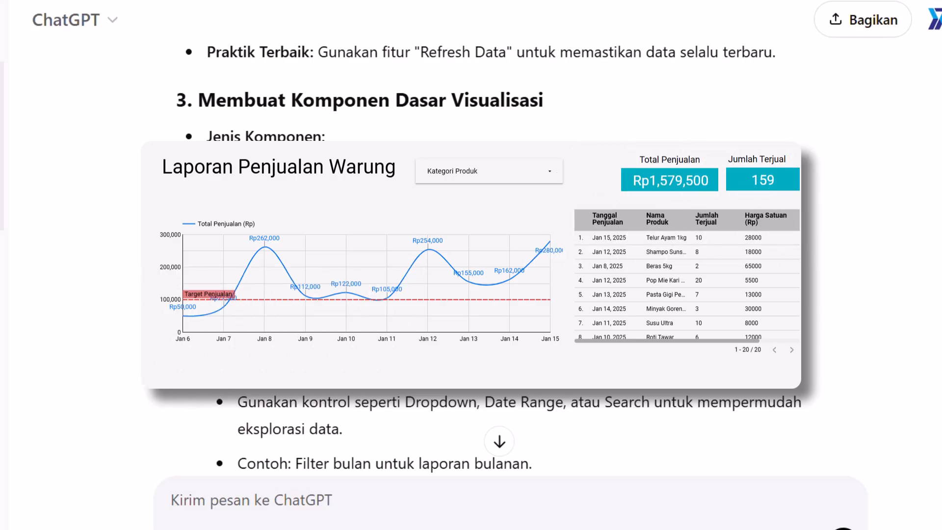
pyautogui.scroll(-4, 305, 304)
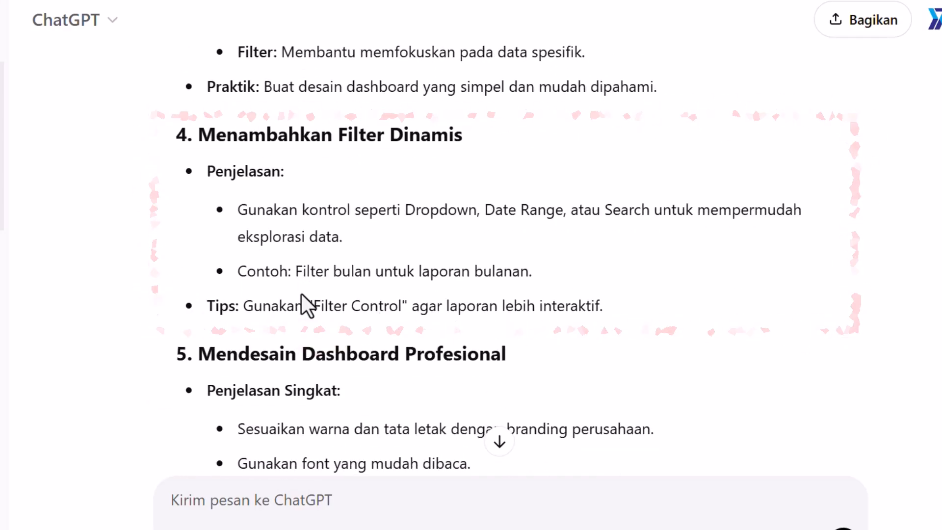
pyautogui.scroll(-3, 304, 307)
pyautogui.scroll(-1, 312, 307)
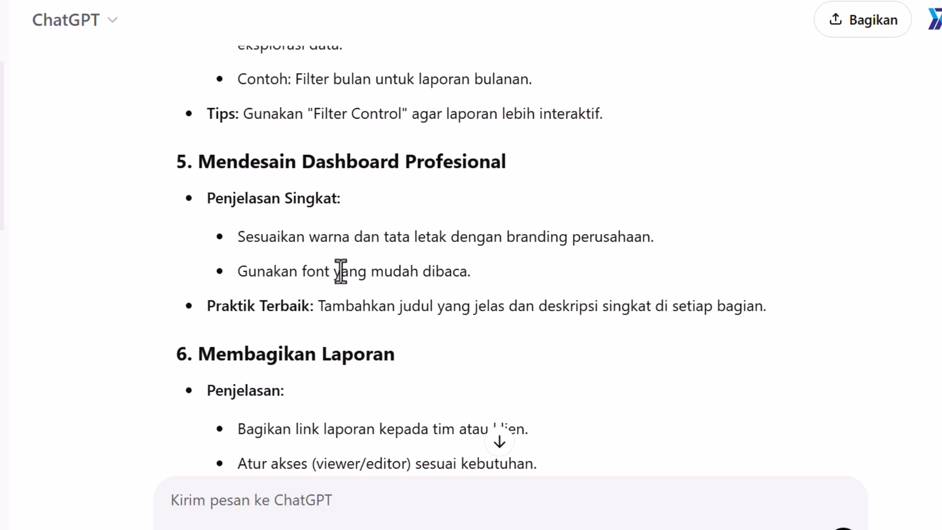
pyautogui.scroll(-3, 339, 275)
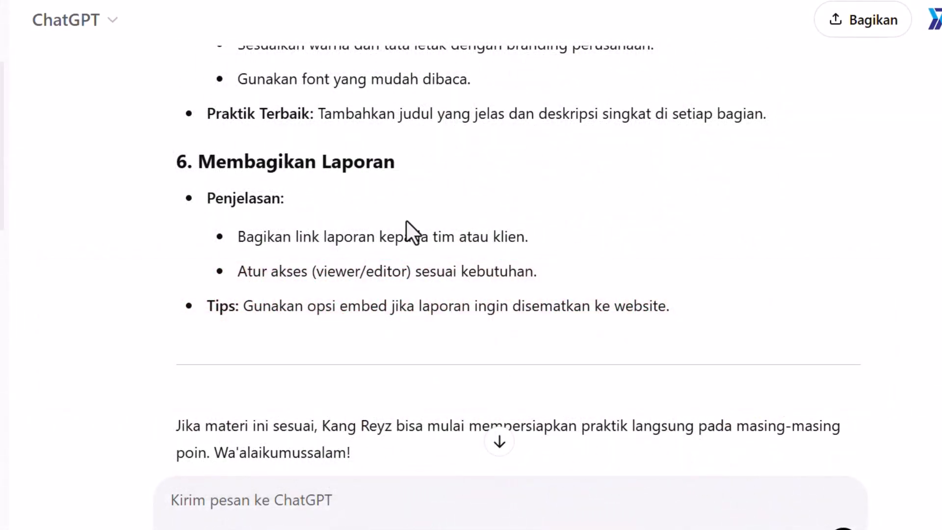
pyautogui.scroll(15, 364, 240)
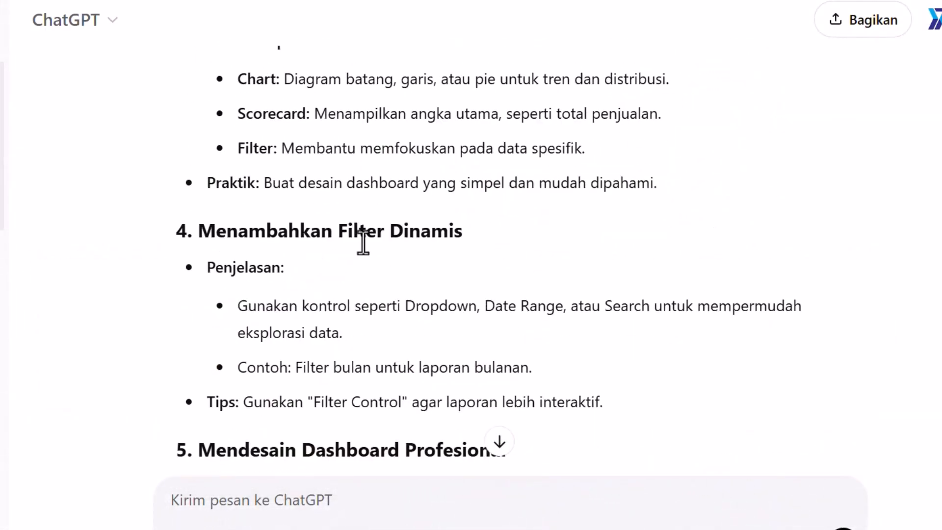
pyautogui.scroll(-1, 364, 241)
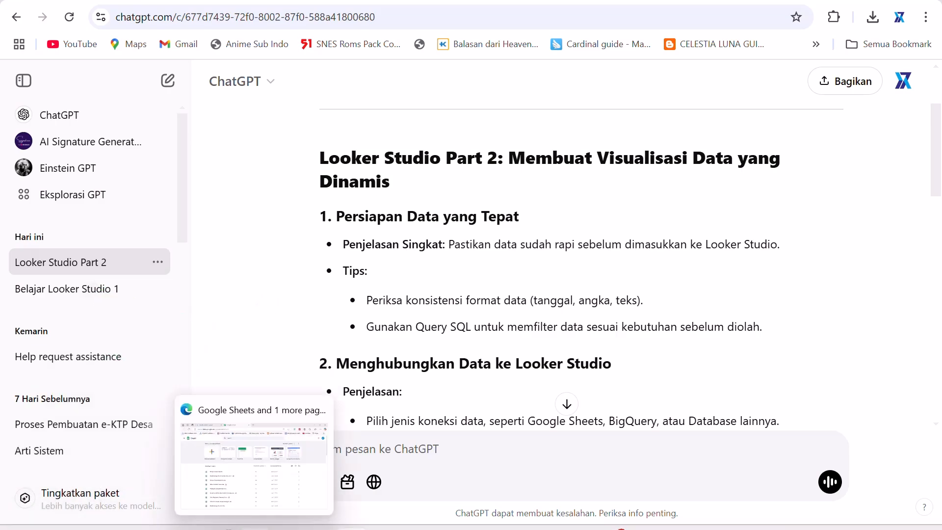
# - Switch to Google Sheets in the other browser and create a new blank spreadsheet
pyautogui.click(320, 448)
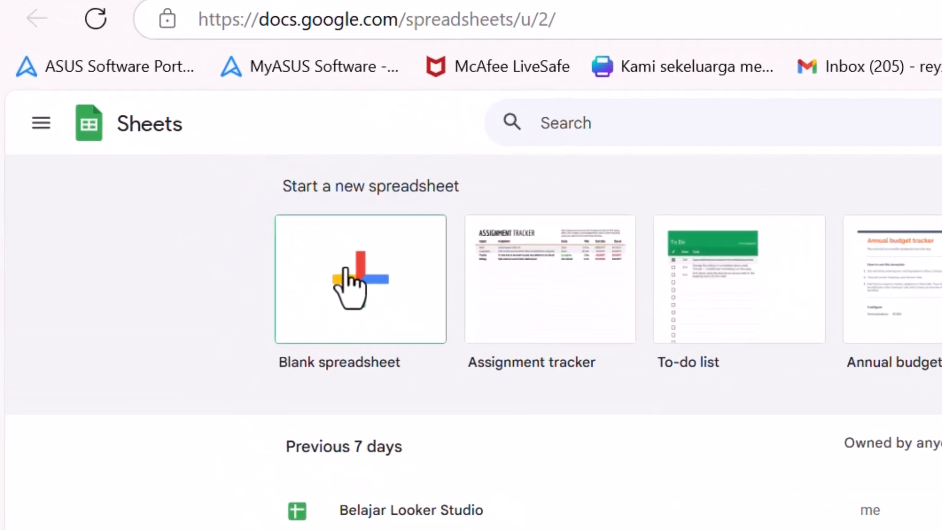
pyautogui.click(349, 288)
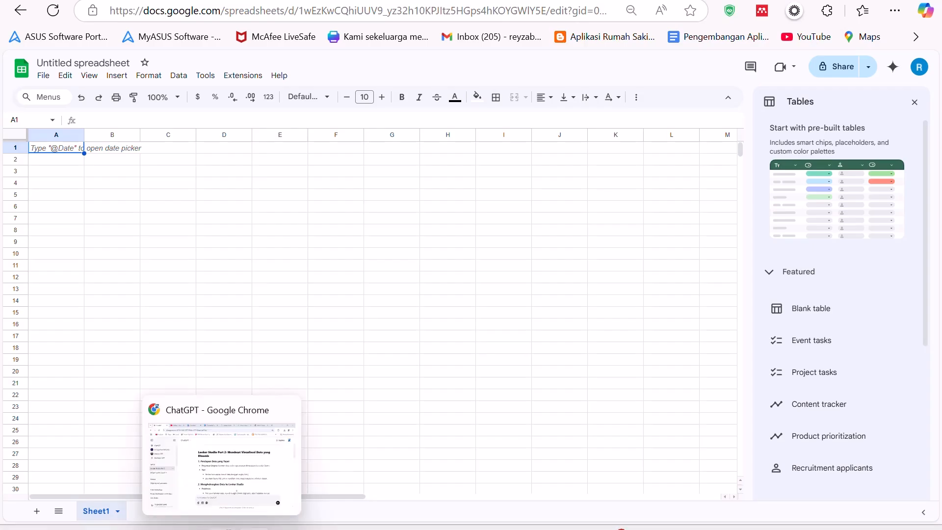
# - Return to ChatGPT and start a new chat, separate from the Looker Studio Part 2 conversation
pyautogui.click(223, 528)
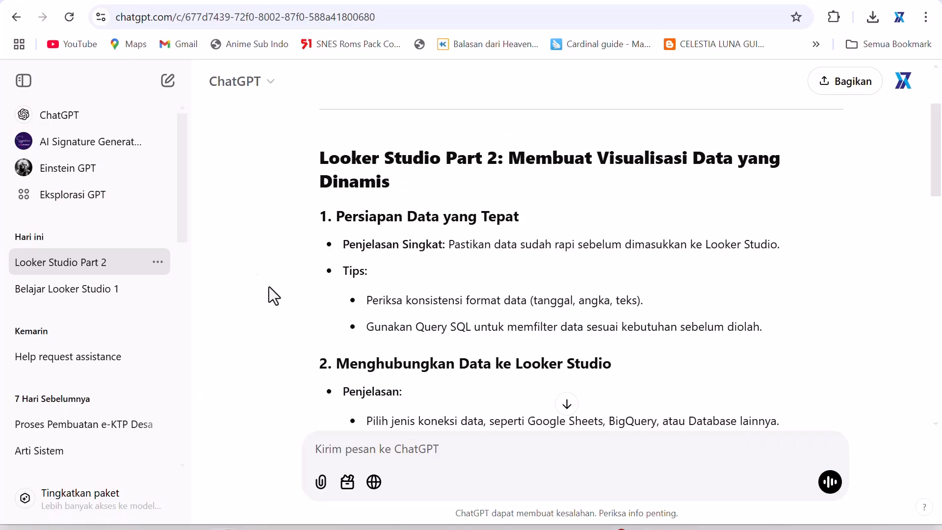
pyautogui.scroll(-15, 423, 277)
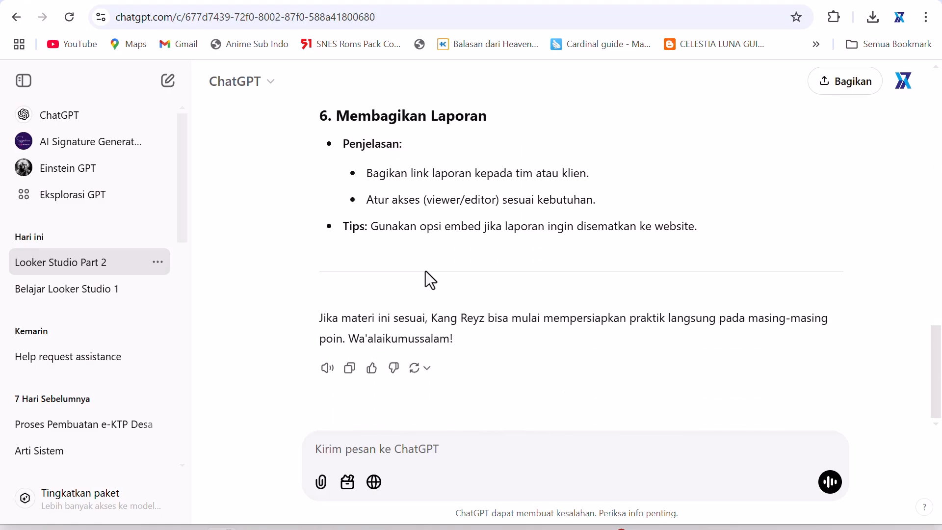
pyautogui.scroll(15, 423, 271)
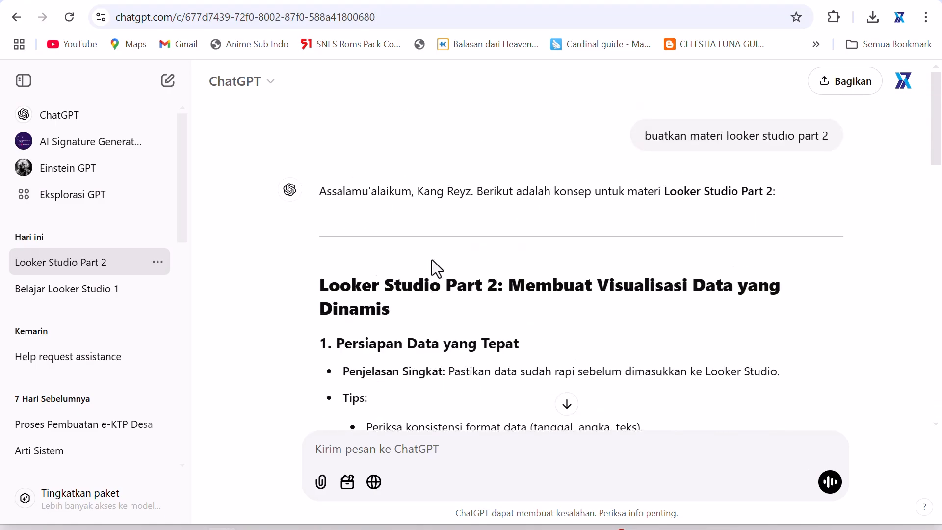
pyautogui.click(70, 125)
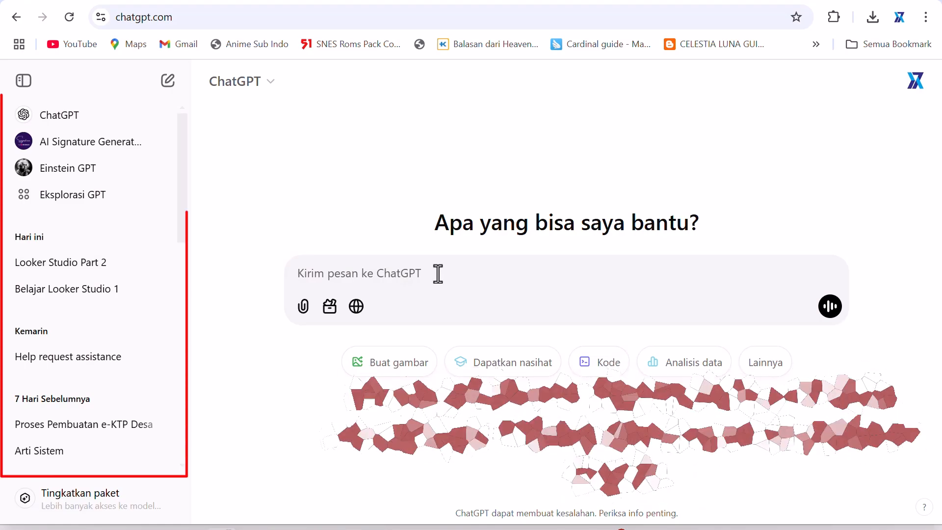
pyautogui.scroll(-5, 154, 278)
pyautogui.scroll(5, 154, 278)
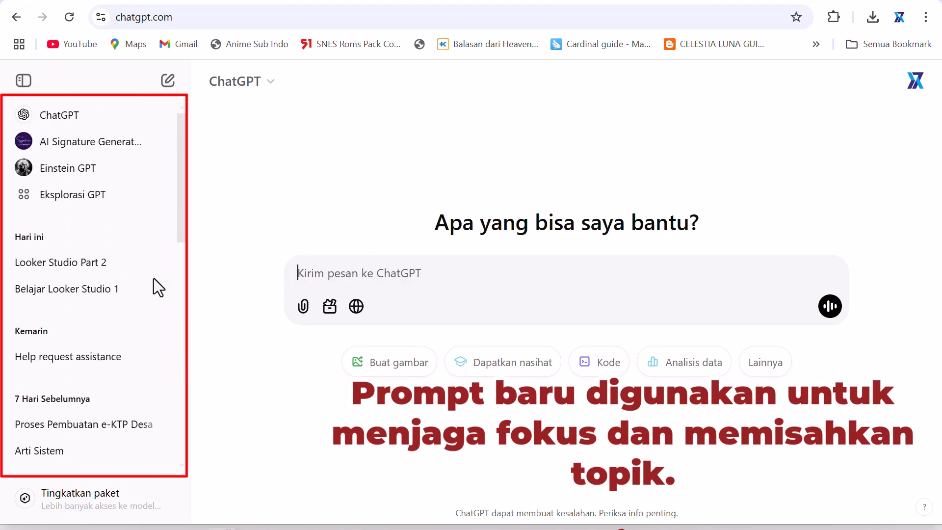
pyautogui.scroll(-10, 154, 279)
pyautogui.scroll(10, 154, 278)
pyautogui.scroll(-10, 151, 282)
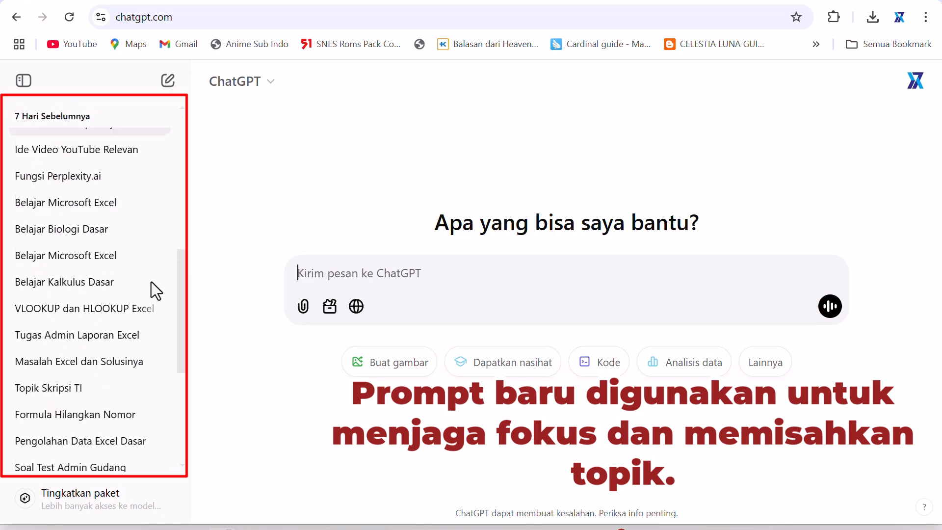
pyautogui.scroll(10, 99, 317)
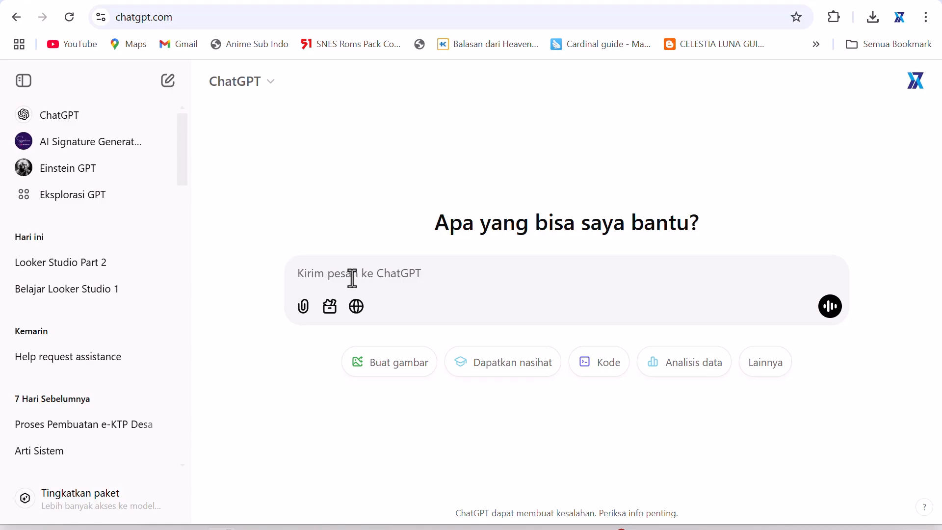
# - Send a prompt requesting a Looker Studio practice table on warung warehousing with 10 rows of sales data and complete headers
pyautogui.write('buatkan tabel ')
pyautogui.write('untuk saya belajar lo')
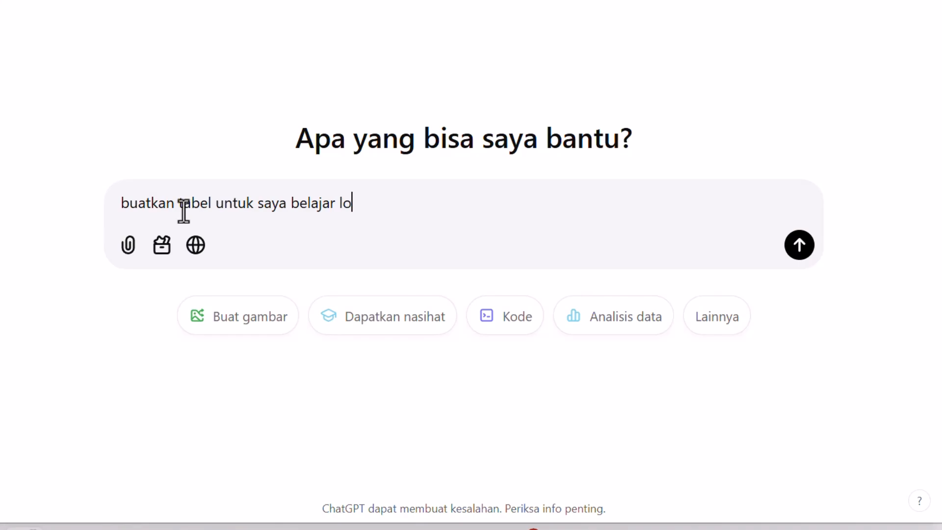
pyautogui.write('oker studio')
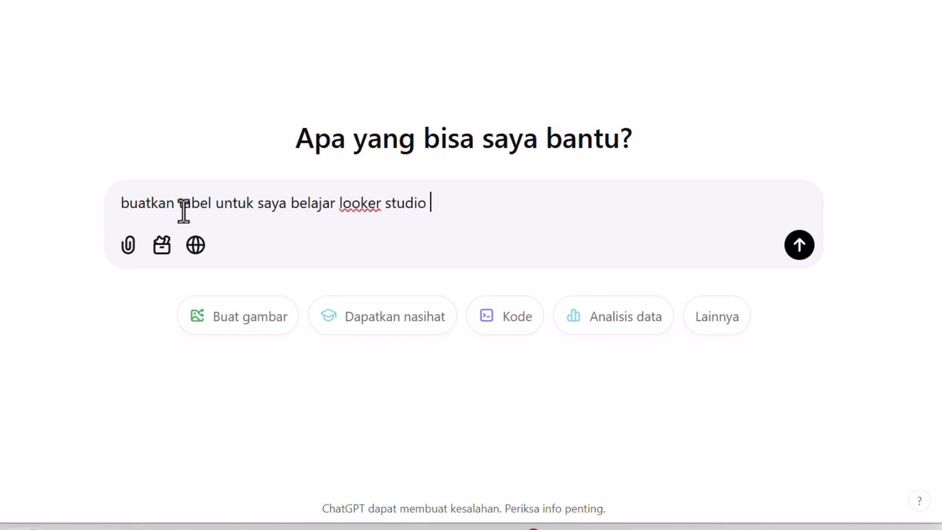
pyautogui.write(' mengenai')
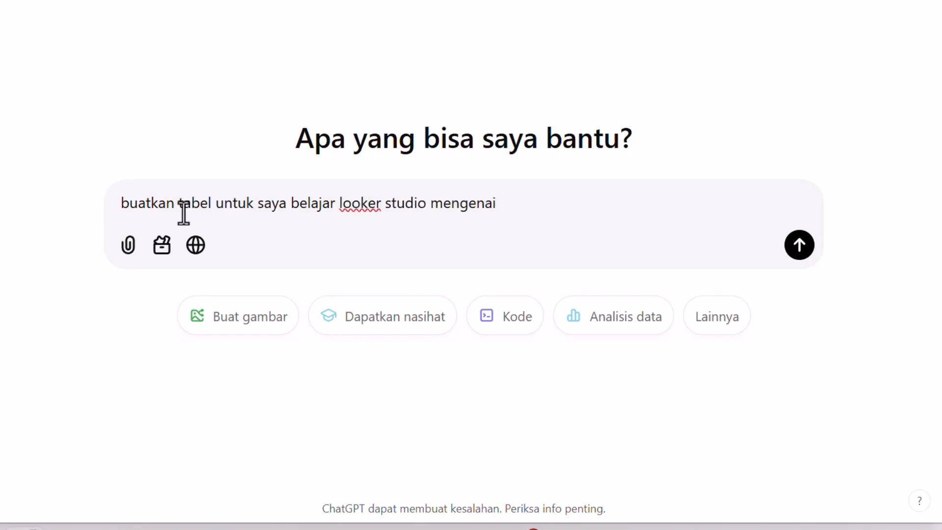
pyautogui.write(' pergudangan misalkan gudang warung')
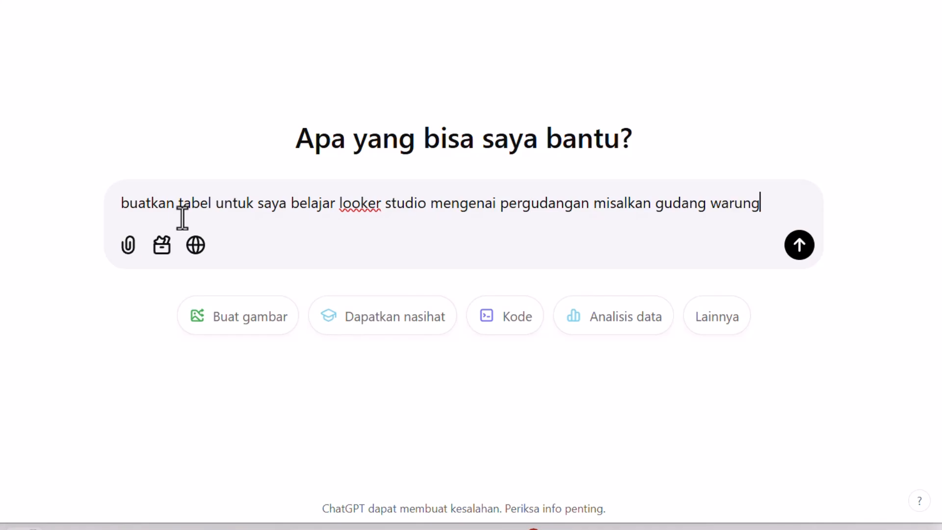
pyautogui.write(', dan bu')
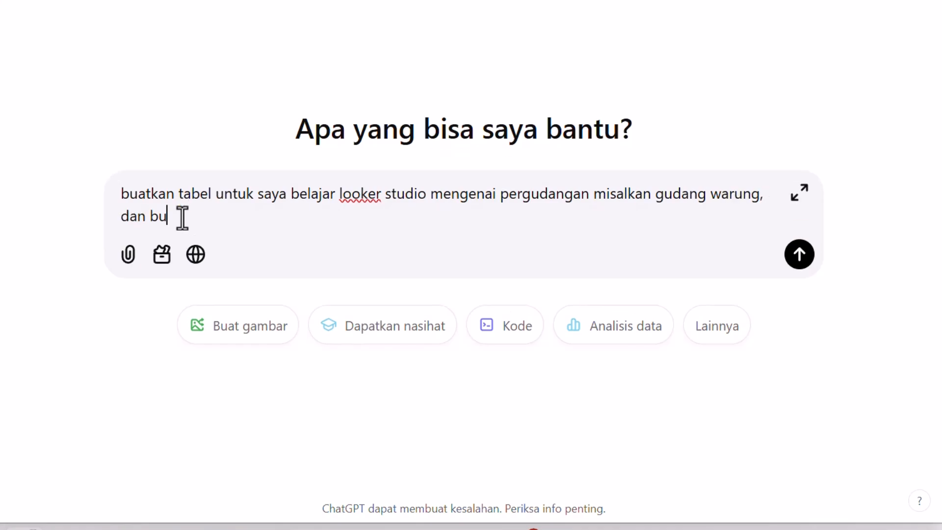
pyautogui.write('atkan contoh data ')
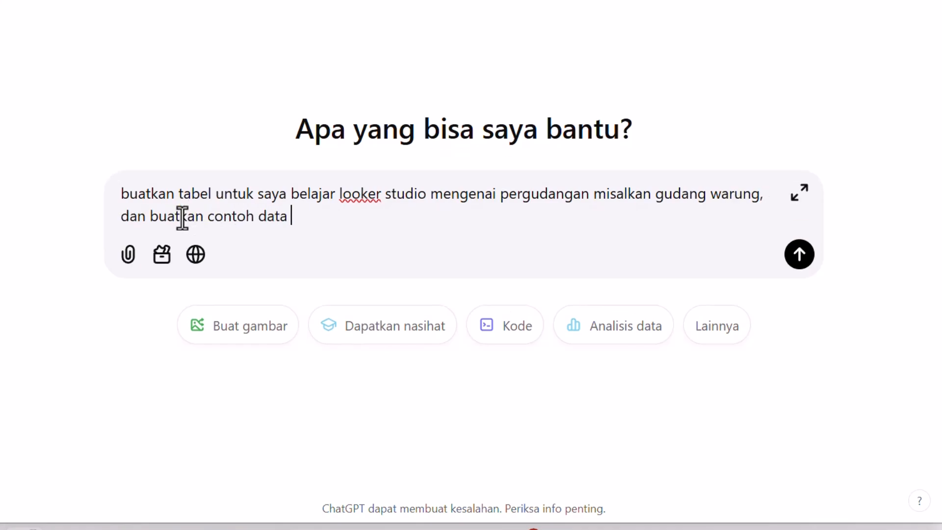
pyautogui.write('penjualan')
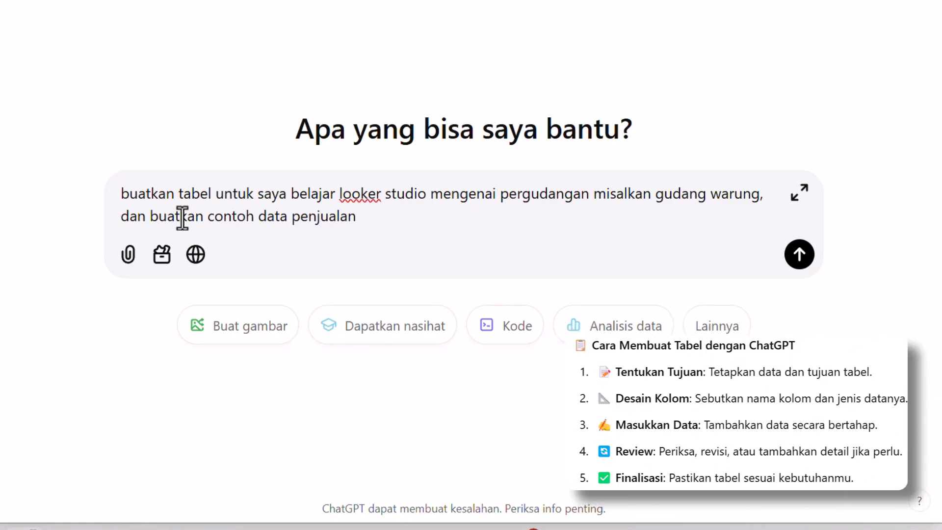
pyautogui.write('uat 10 row baris')
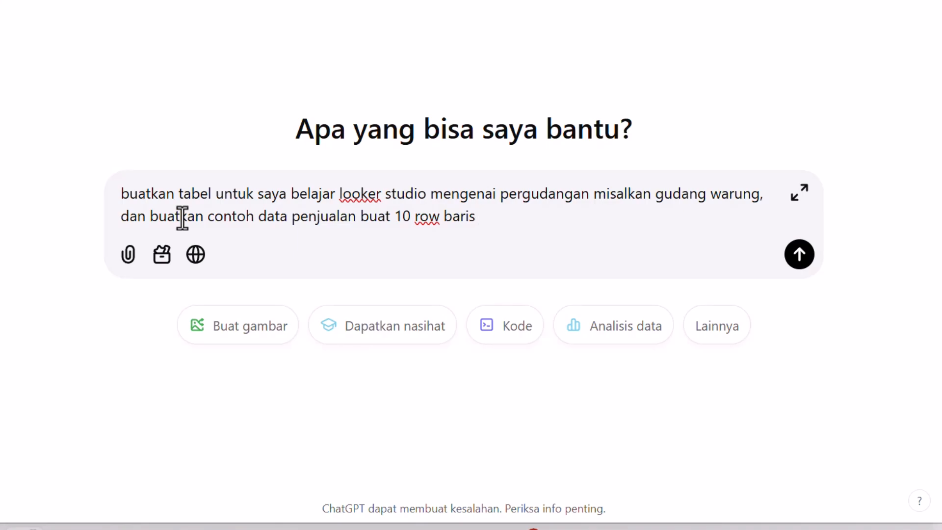
pyautogui.write('dengan header yang cukup')
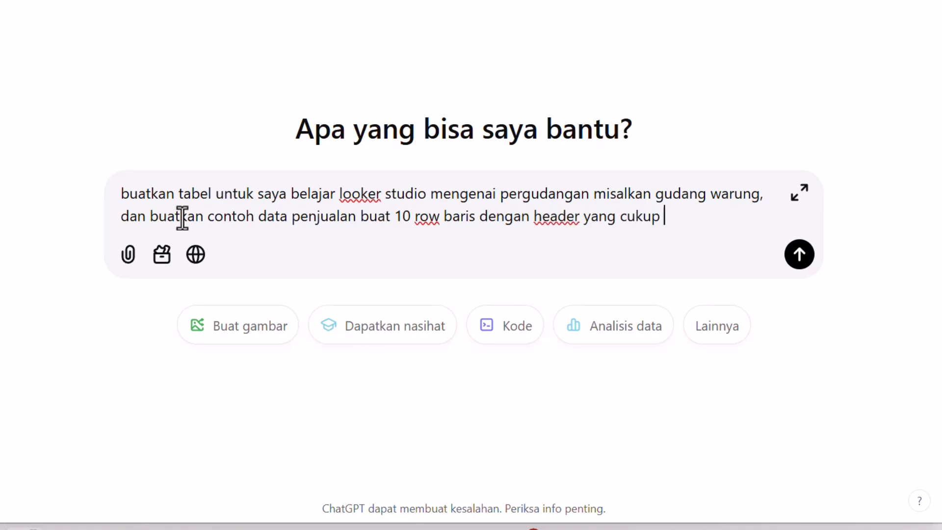
pyautogui.write(' lengkap ')
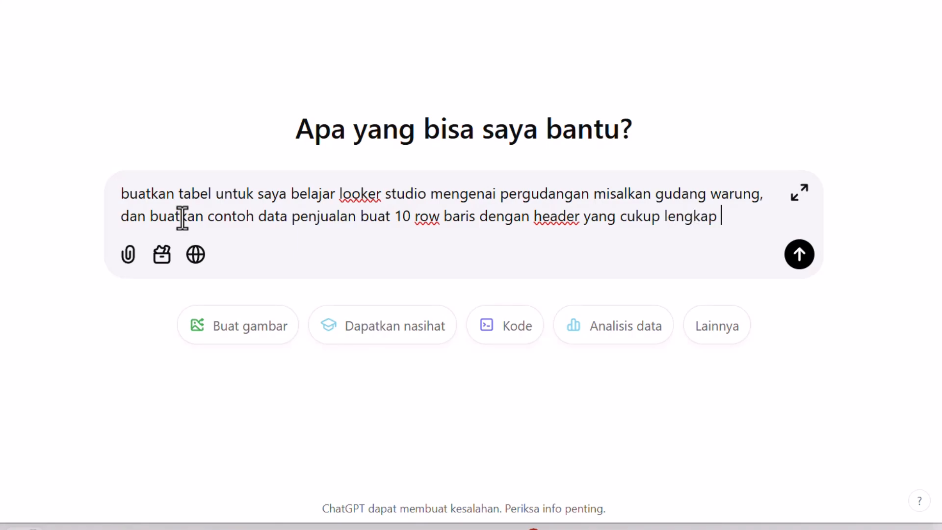
pyautogui.write('untuk data penjualan warung')
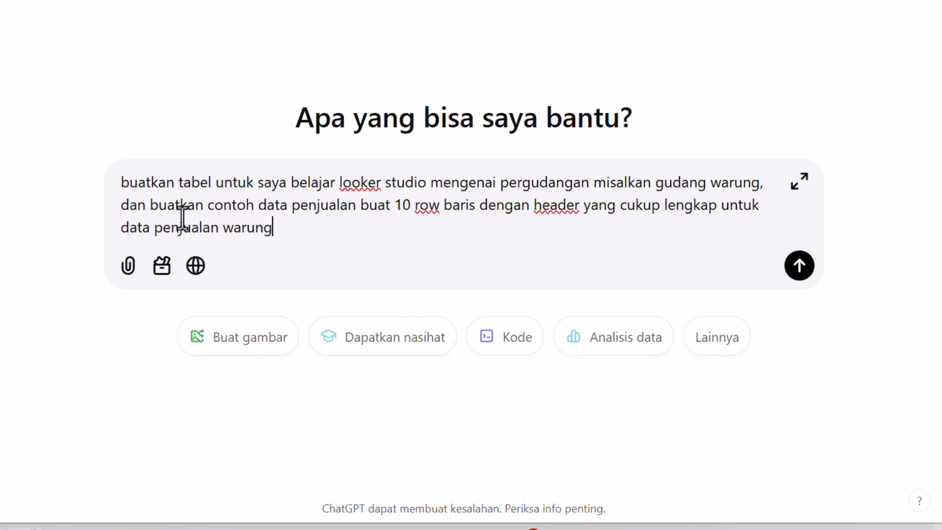
pyautogui.press('Return')
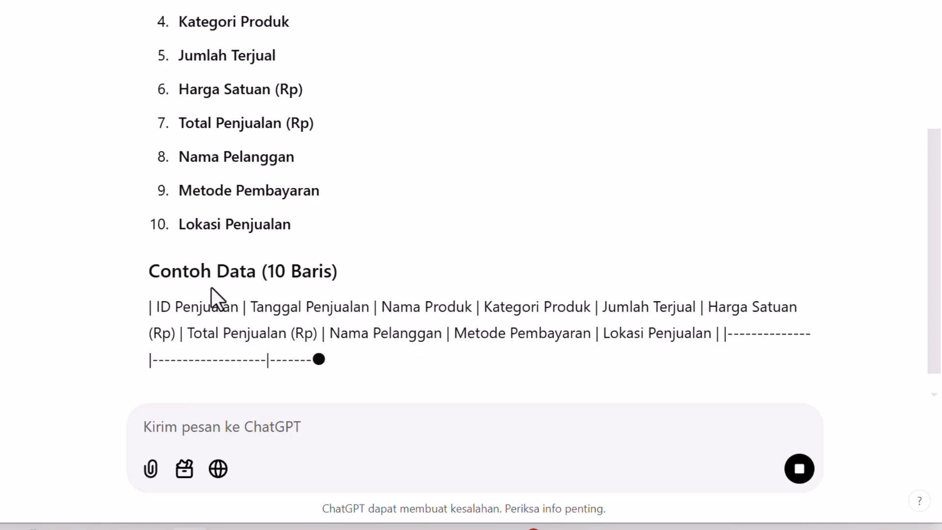
pyautogui.scroll(5, 177, 147)
pyautogui.scroll(-5, 152, 168)
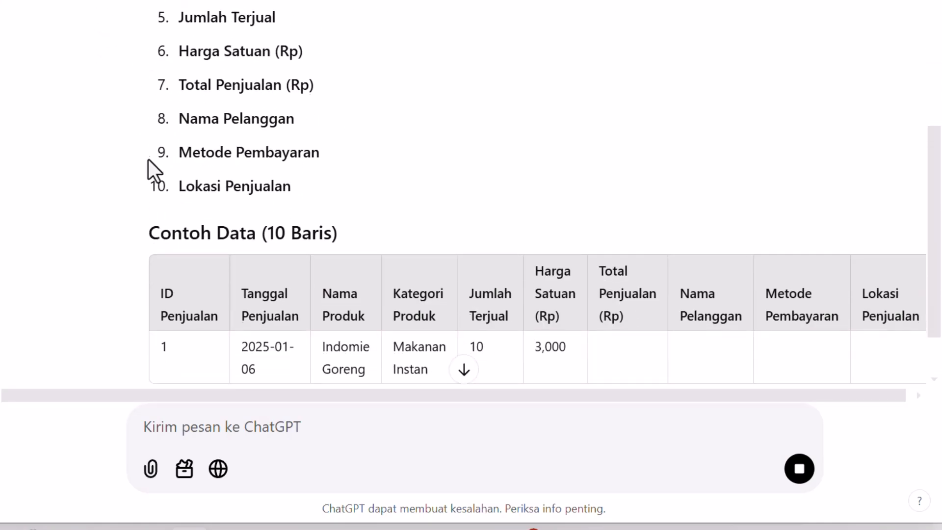
pyautogui.scroll(5, 185, 214)
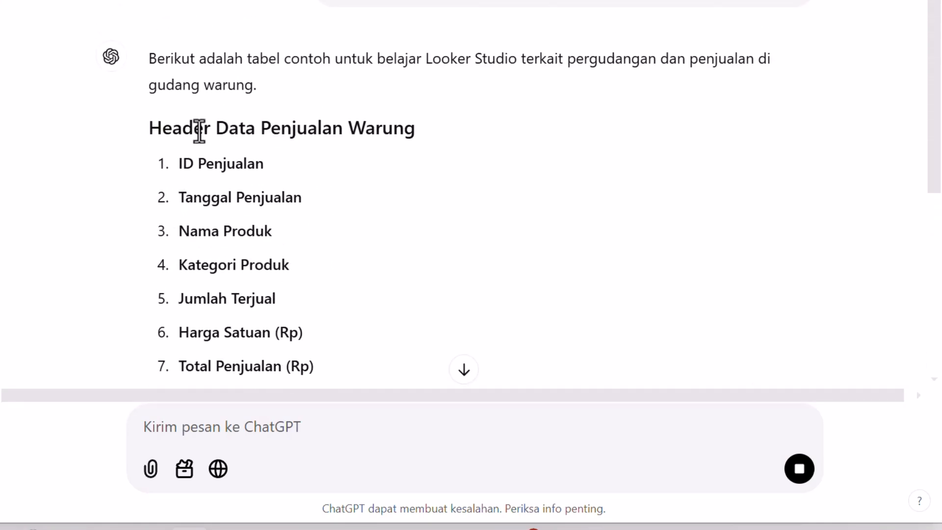
# - Scroll through the generated warung sales headers and 10-row sample data table in the response
pyautogui.scroll(2, 265, 101)
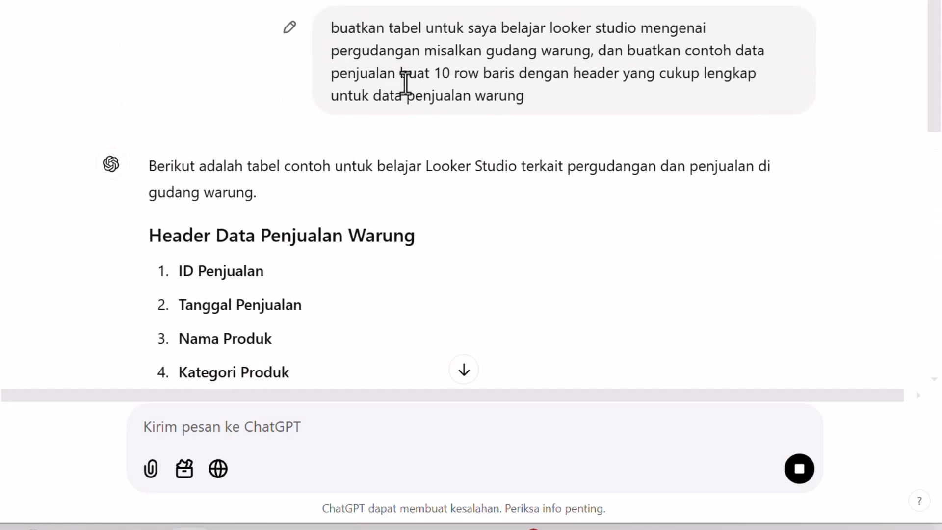
pyautogui.scroll(-5, 171, 181)
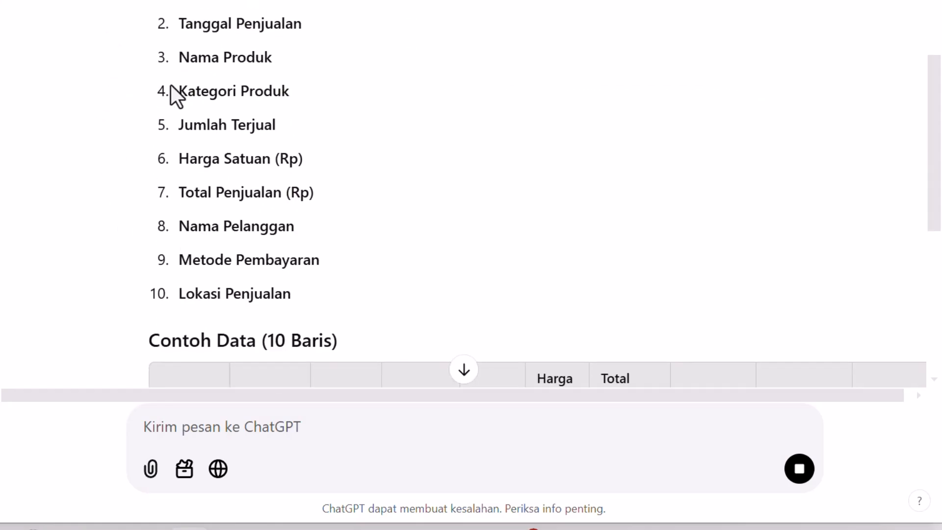
pyautogui.scroll(2, 124, 72)
pyautogui.scroll(-5, 226, 226)
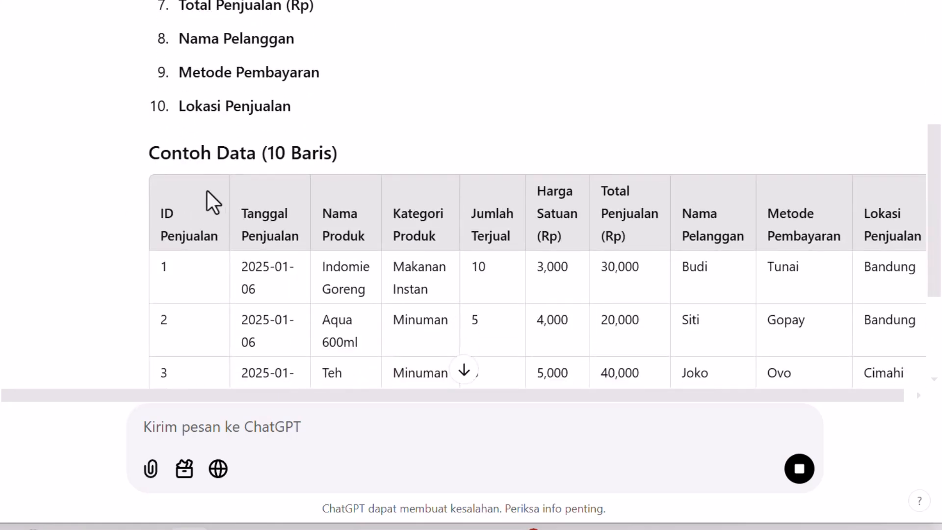
pyautogui.scroll(-4, 223, 172)
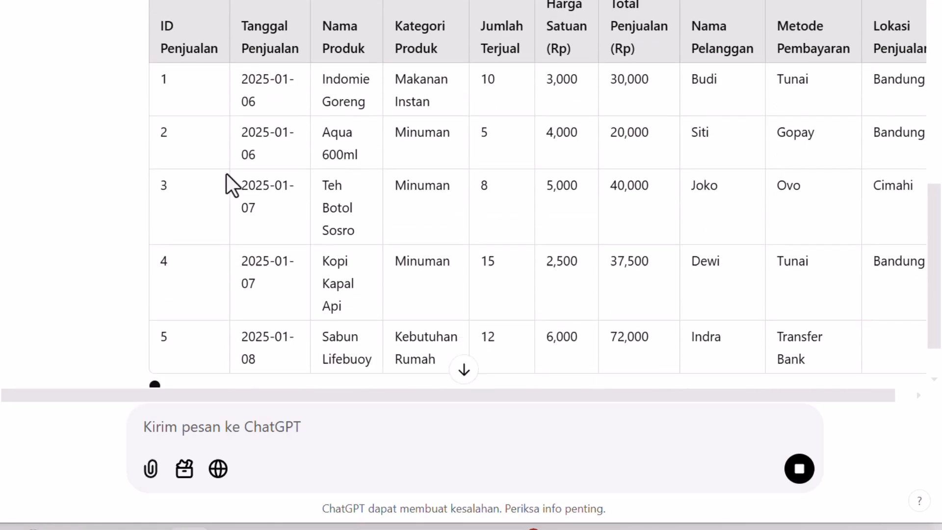
pyautogui.scroll(-3, 235, 177)
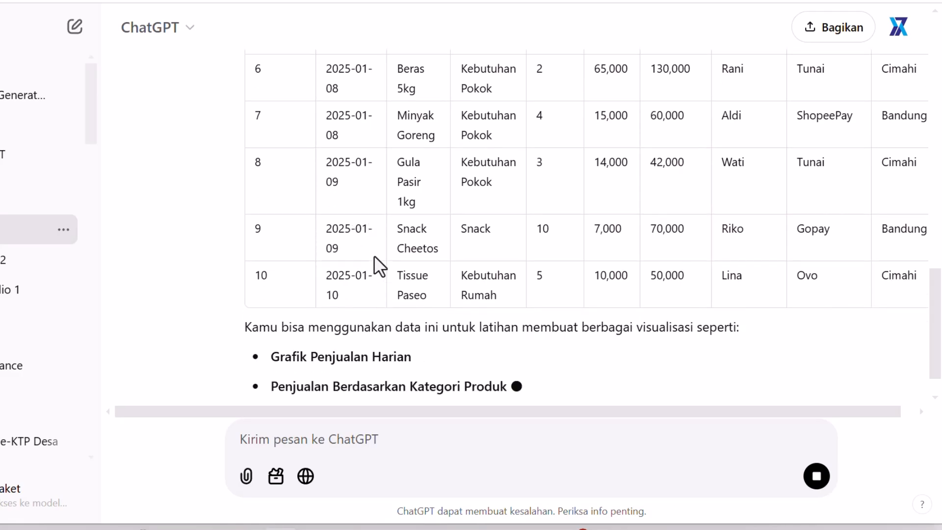
pyautogui.scroll(5, 374, 255)
pyautogui.scroll(-1, 465, 155)
pyautogui.scroll(5, 315, 172)
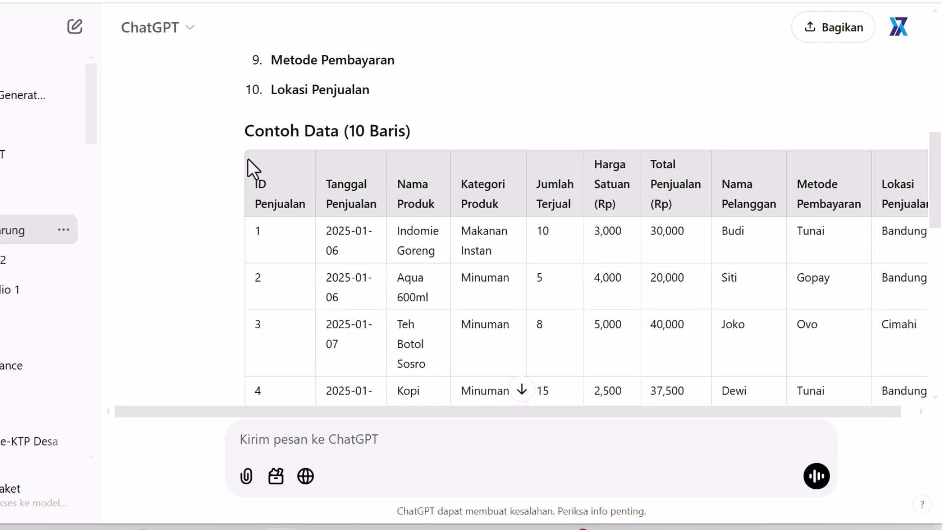
# - Copy the sample data table with its headers and paste it into cell A1 of the blank spreadsheet
pyautogui.moveTo(252, 183); pyautogui.dragTo(929, 152)
pyautogui.scroll(-10, 654, 223)
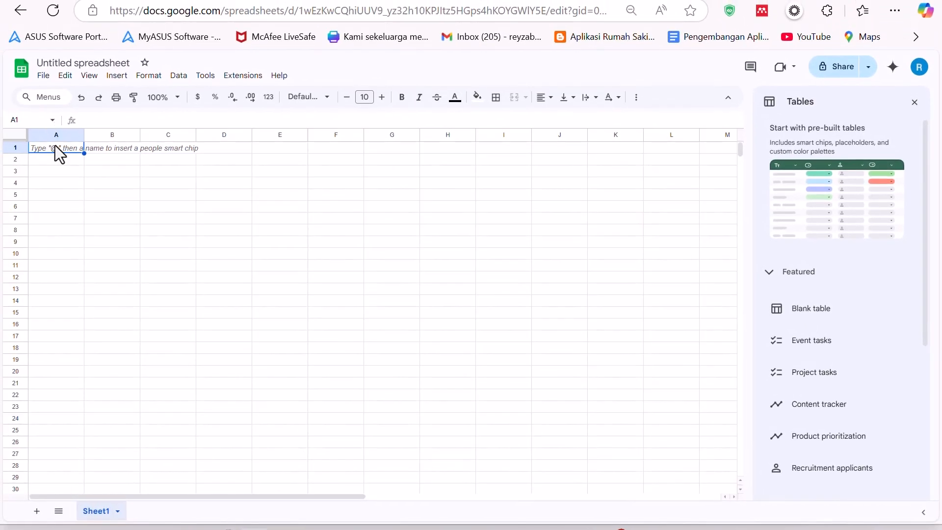
pyautogui.hotkey('ctrl', 'v')
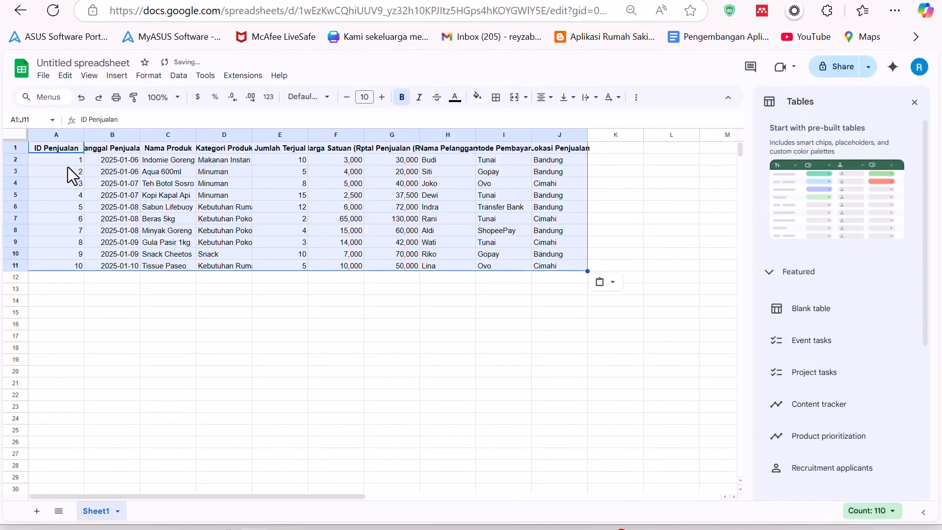
# - Select columns A through J and auto-fit their widths to the pasted content
pyautogui.click(61, 161)
pyautogui.moveTo(36, 135); pyautogui.dragTo(530, 135)
pyautogui.doubleClick(532, 135)
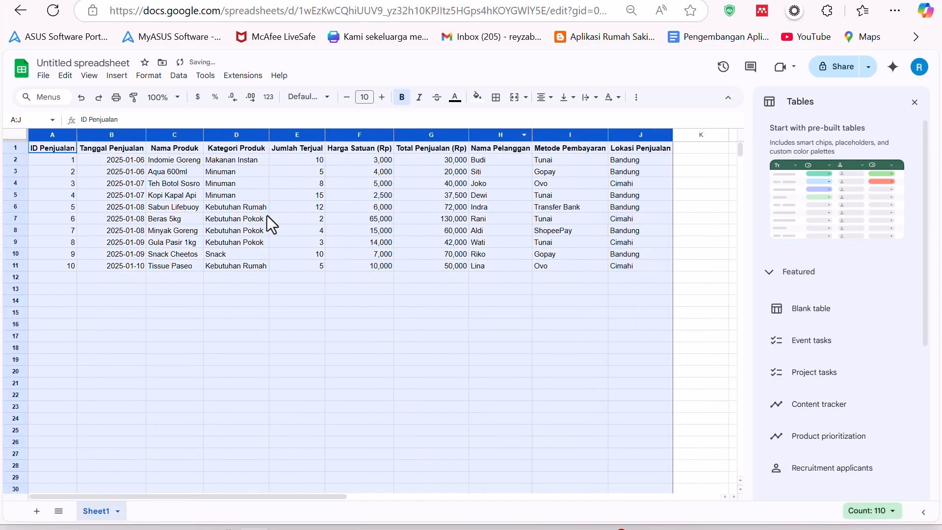
pyautogui.click(267, 216)
pyautogui.click(371, 162)
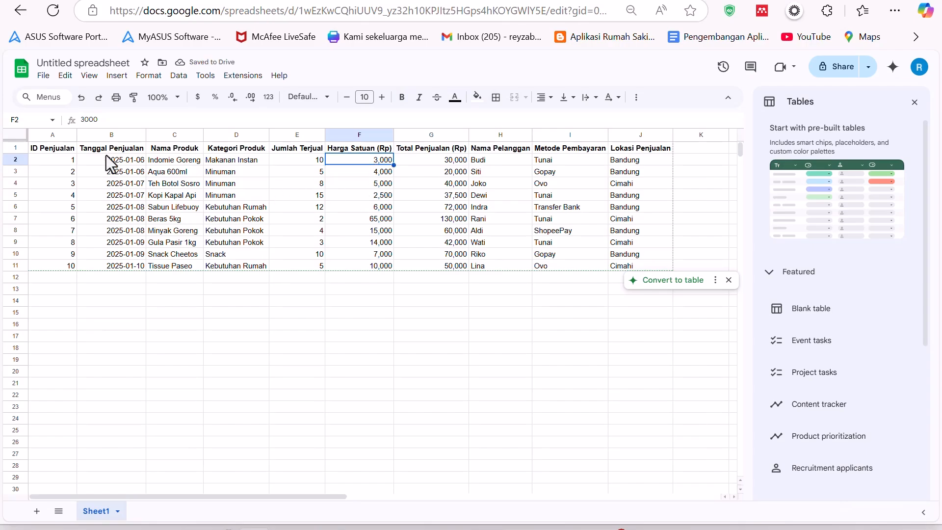
# - Format the Tanggal Penjualan column as Date
pyautogui.click(108, 136)
pyautogui.click(544, 98)
pyautogui.click(563, 118)
pyautogui.click(117, 183)
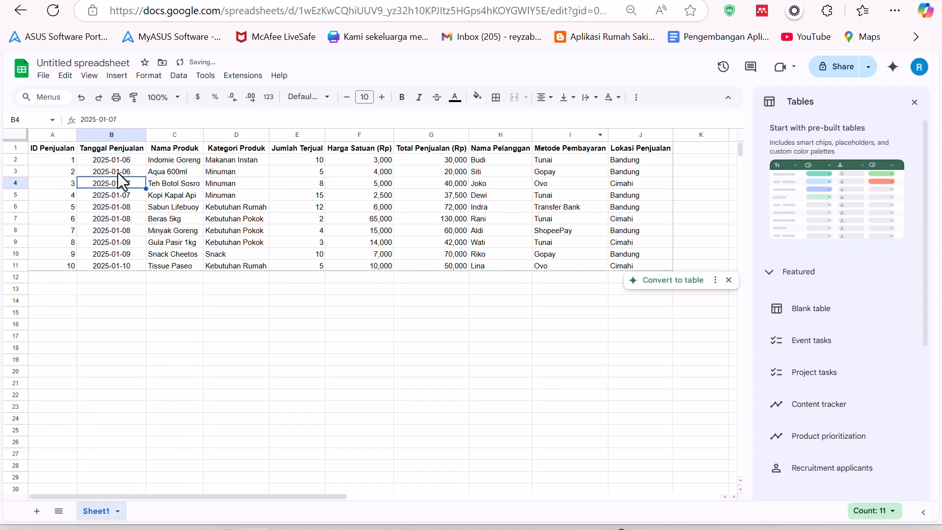
pyautogui.click(119, 138)
pyautogui.click(148, 75)
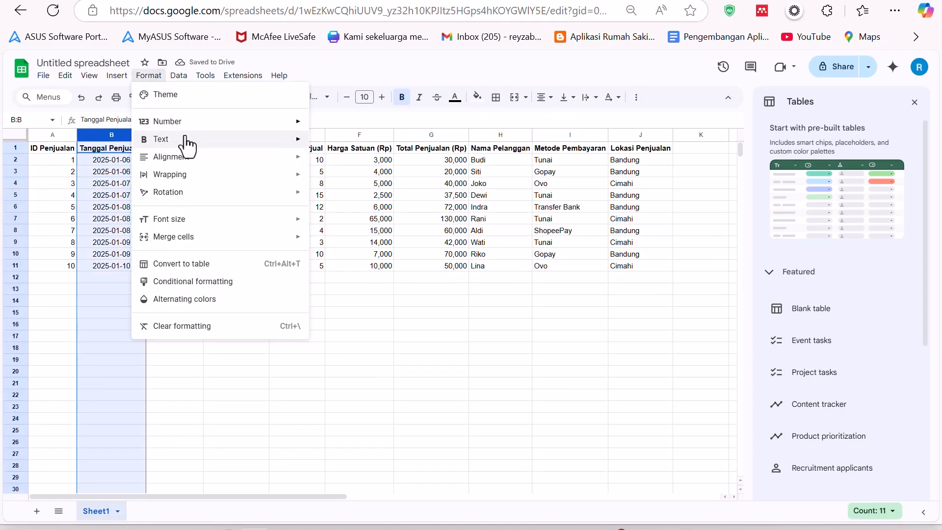
pyautogui.moveTo(197, 127)
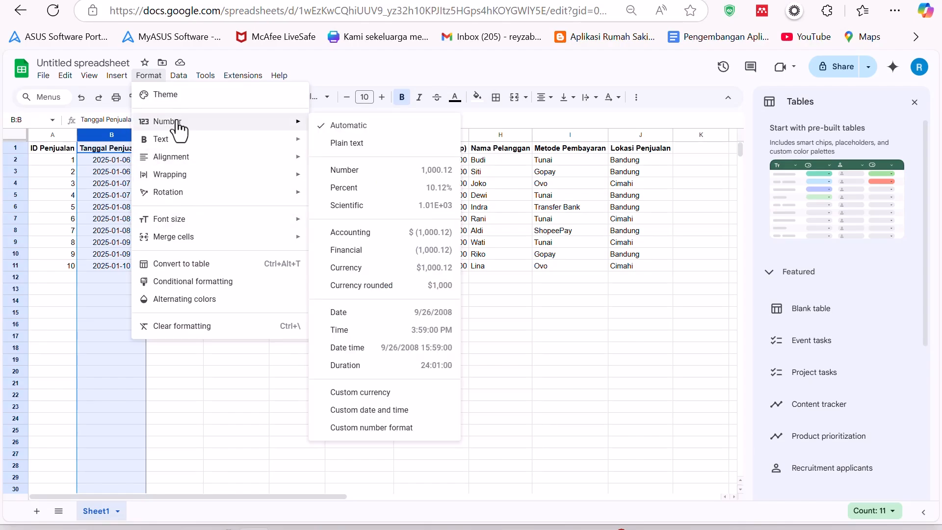
pyautogui.click(386, 315)
# - Format the Harga Satuan (Rp) column as Number with no decimal places
pyautogui.click(123, 207)
pyautogui.click(128, 171)
pyautogui.click(116, 198)
pyautogui.click(119, 231)
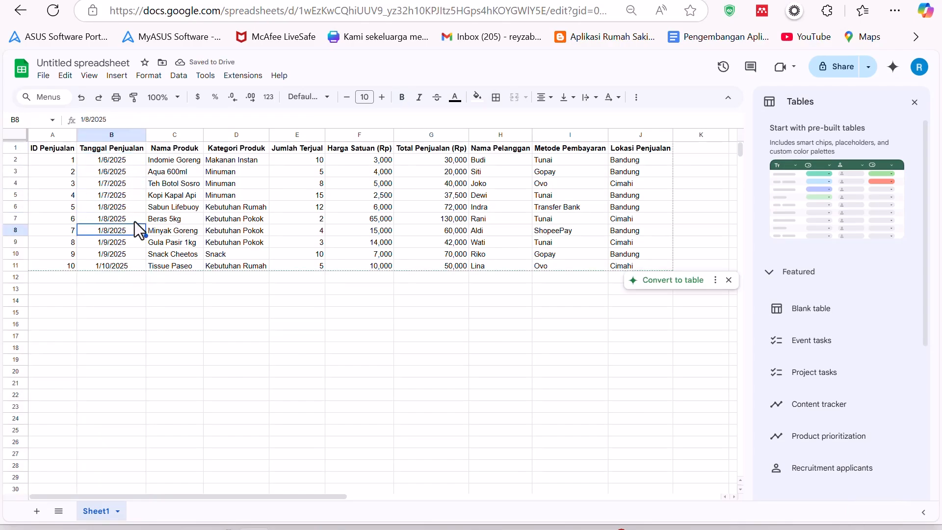
pyautogui.click(133, 208)
pyautogui.click(375, 172)
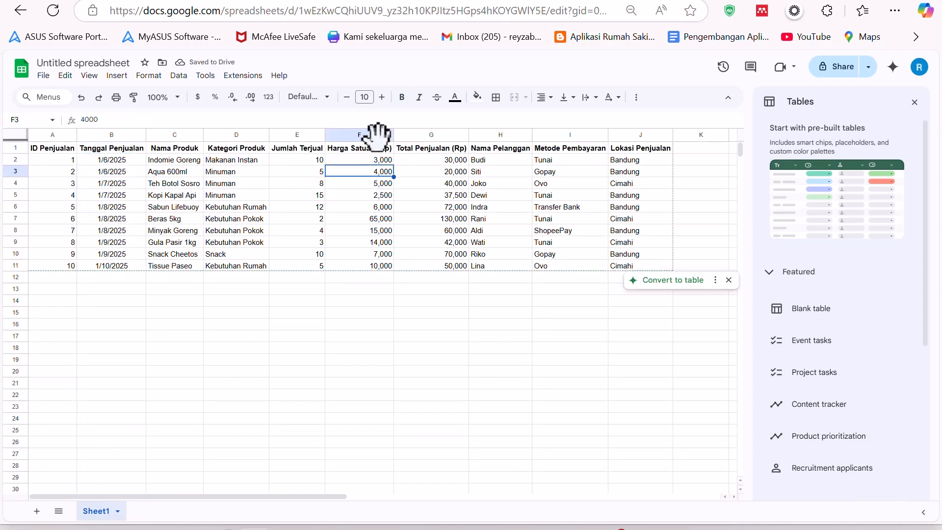
pyautogui.click(371, 135)
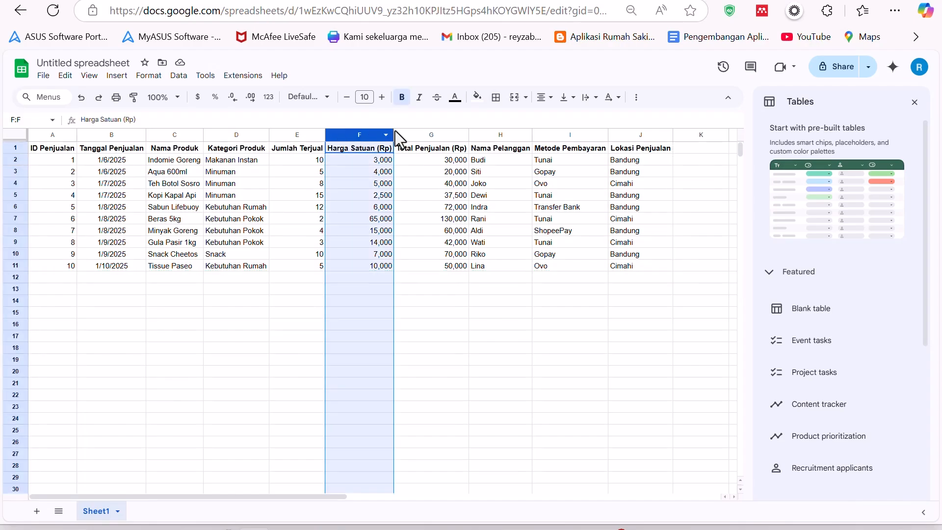
pyautogui.click(161, 78)
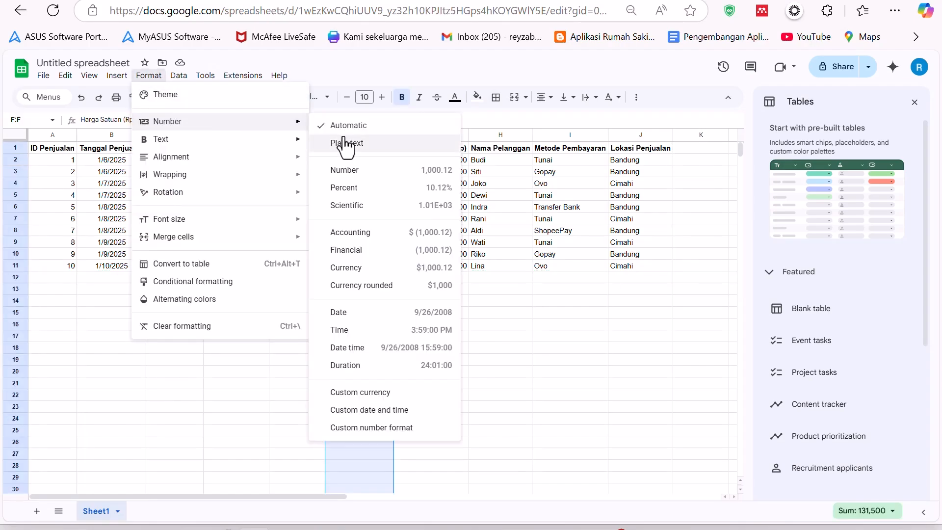
pyautogui.click(355, 171)
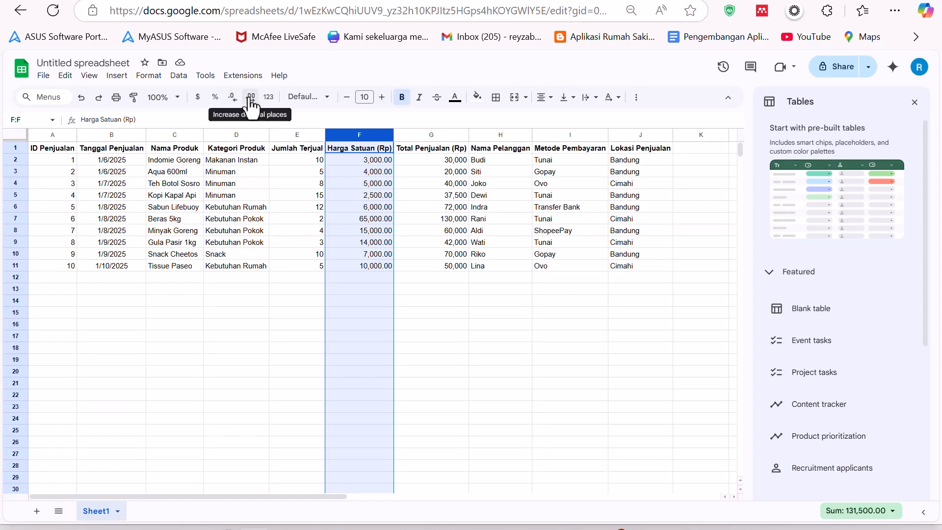
pyautogui.click(232, 97)
pyautogui.click(233, 96)
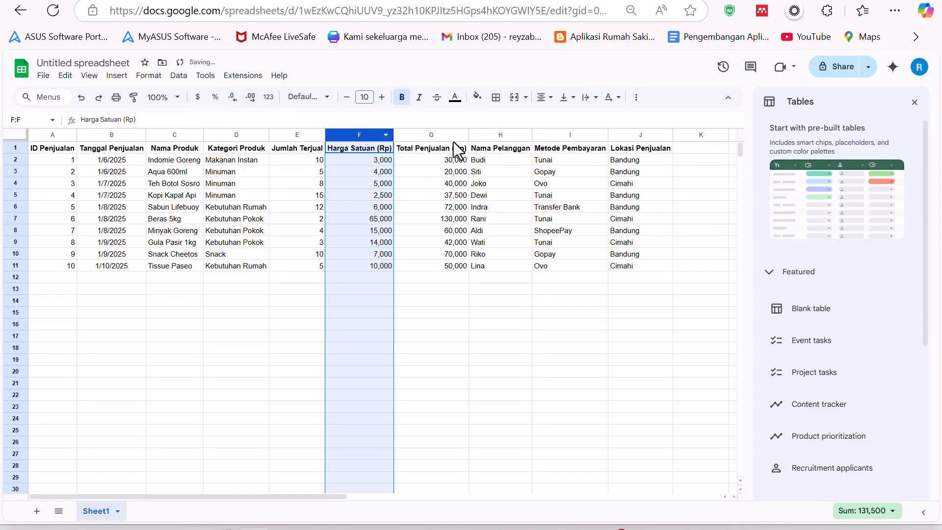
# - Format the Total Penjualan (Rp) column as Number with no decimal places
pyautogui.click(424, 134)
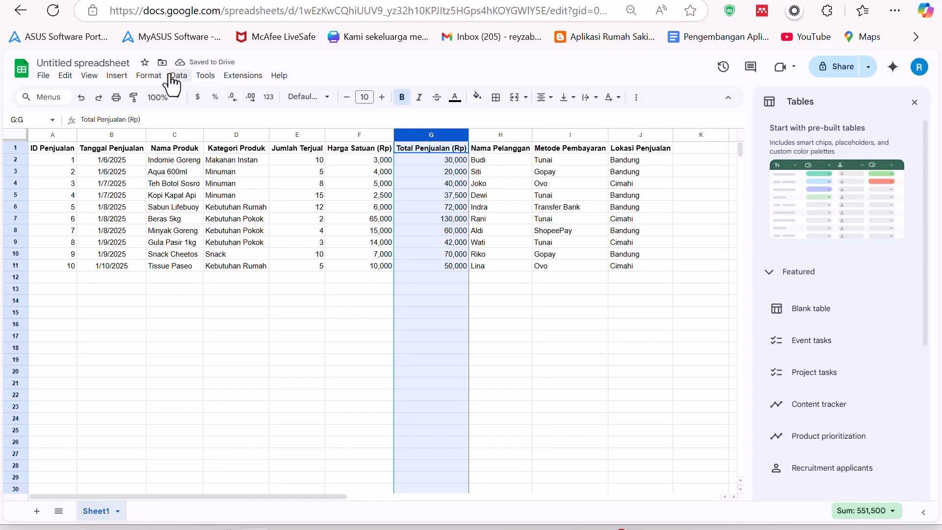
pyautogui.click(149, 75)
pyautogui.moveTo(185, 123)
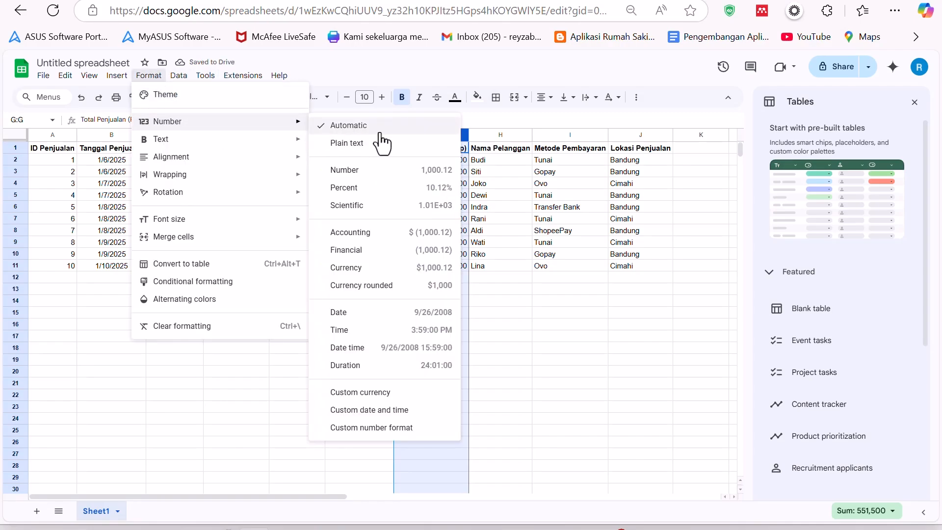
pyautogui.click(381, 170)
pyautogui.click(232, 97)
pyautogui.click(232, 97)
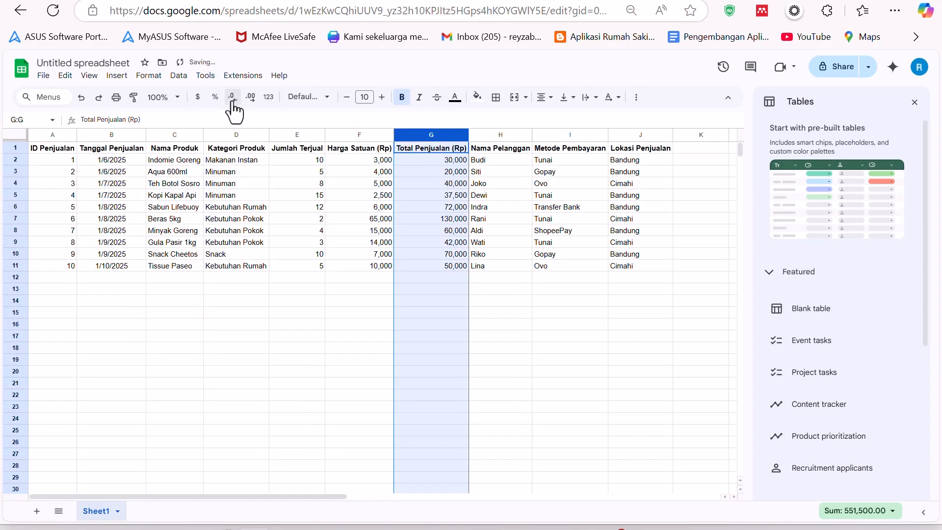
pyautogui.click(365, 186)
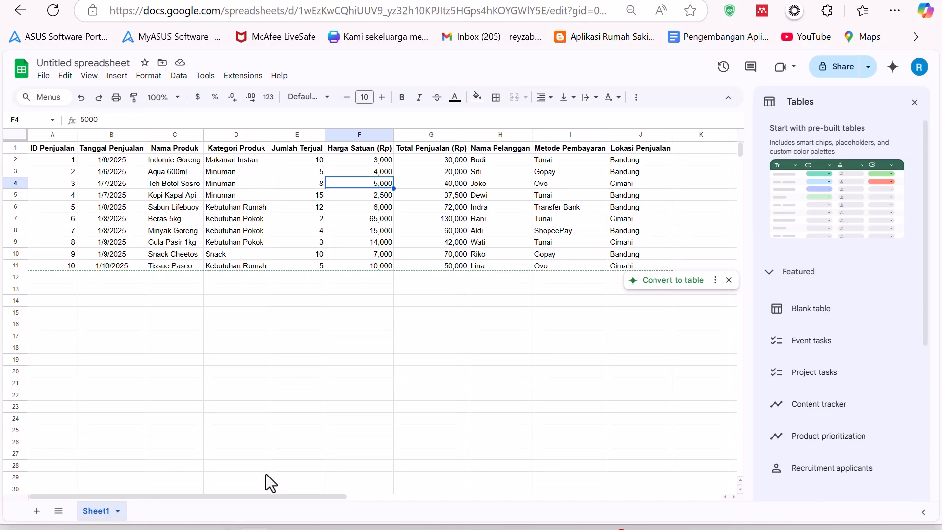
# - Return to the chat and send the prompt "tolong tambah 10 baris lagi cukup 10 row saja dan datanya saja"
pyautogui.hotkey('alt', 'Tab')
pyautogui.click(347, 445)
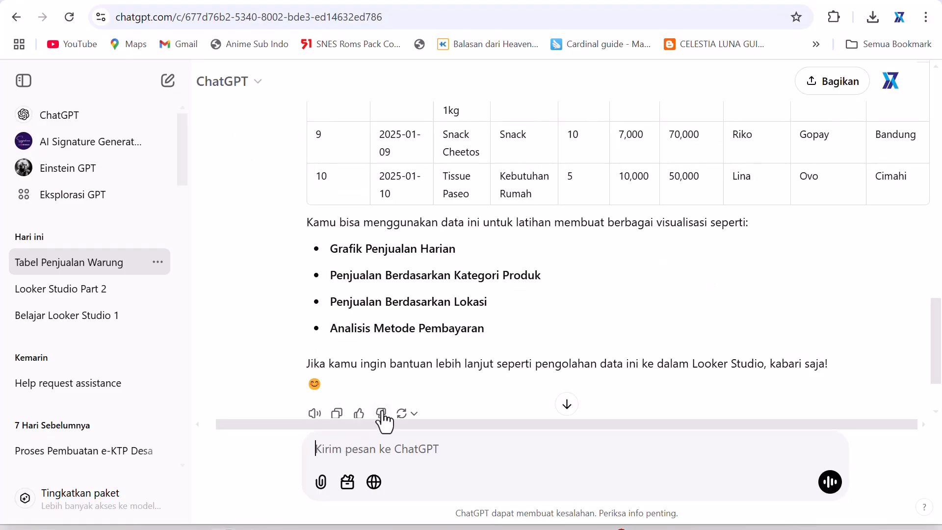
pyautogui.write('tolong tambah 10 baris lagi juc')
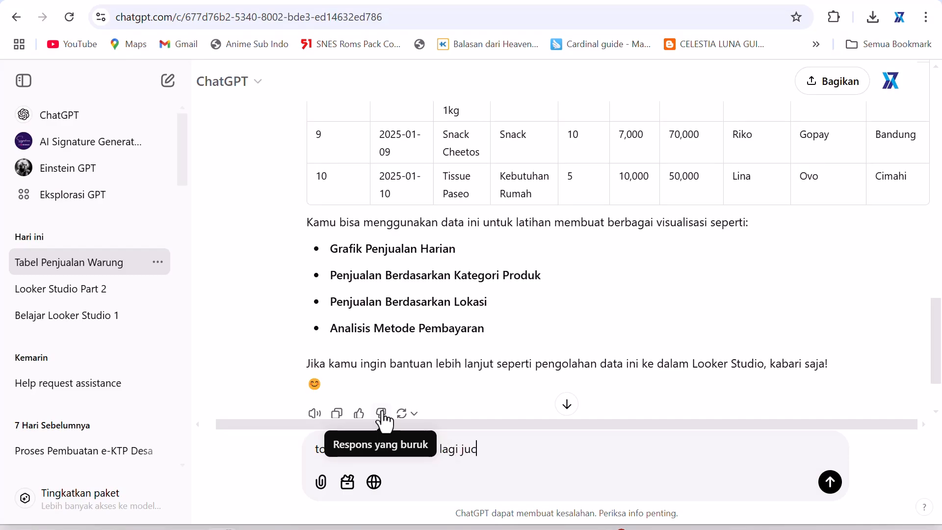
pyautogui.write('p 10 row saja dan datanya saja')
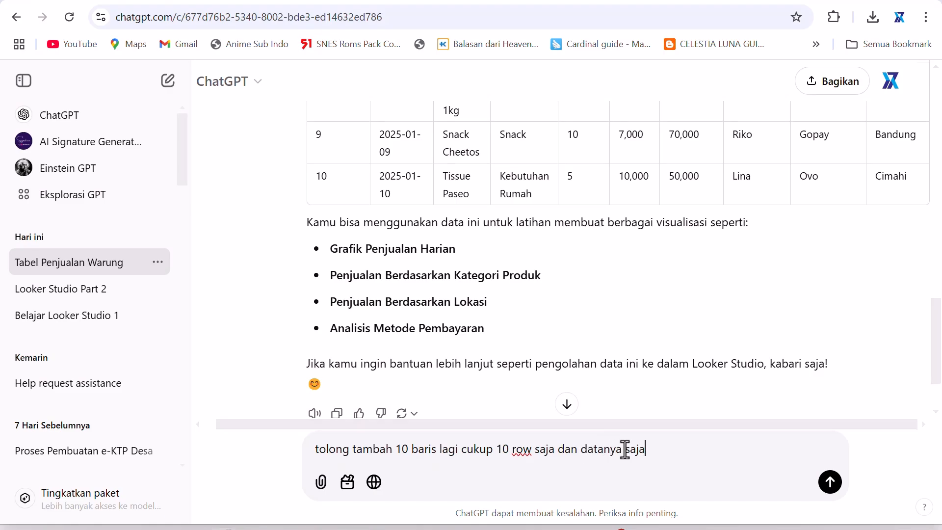
pyautogui.press('Return')
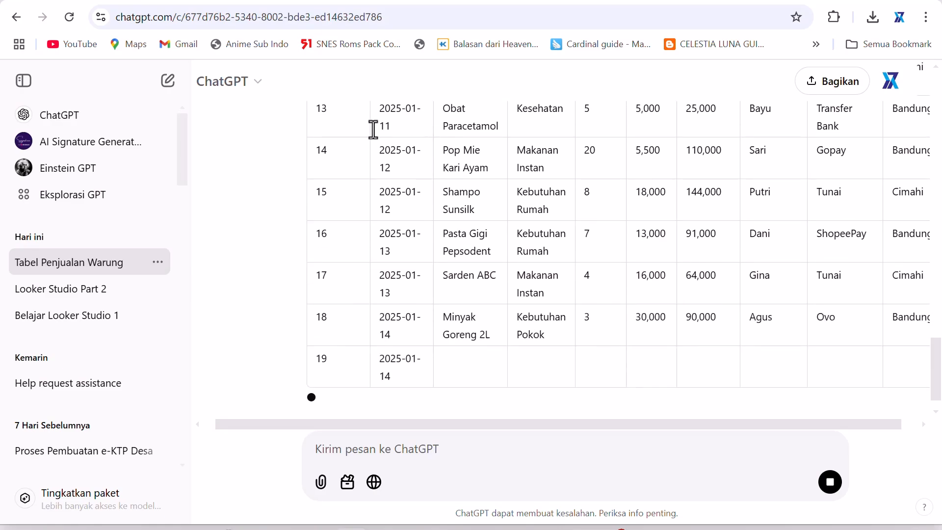
# - Scroll through the response with the additional 10 rows of sales data
pyautogui.scroll(15, 390, 224)
pyautogui.scroll(-8, 391, 221)
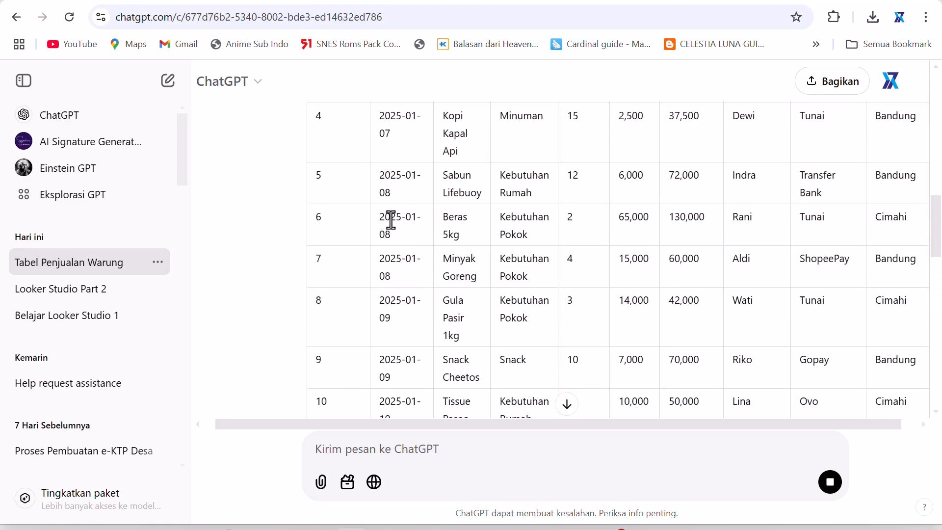
pyautogui.scroll(8, 392, 220)
pyautogui.scroll(-8, 392, 221)
pyautogui.scroll(-10, 400, 229)
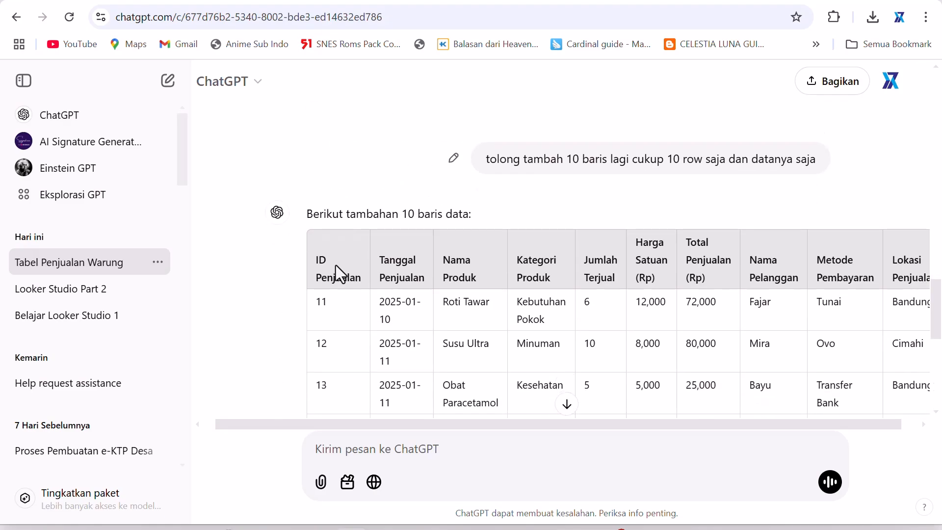
pyautogui.scroll(8, 466, 257)
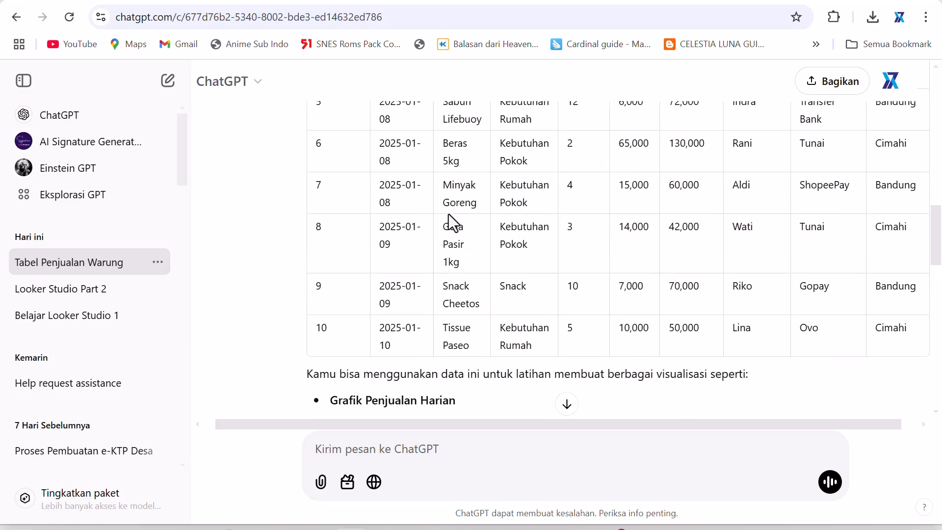
pyautogui.scroll(-15, 545, 239)
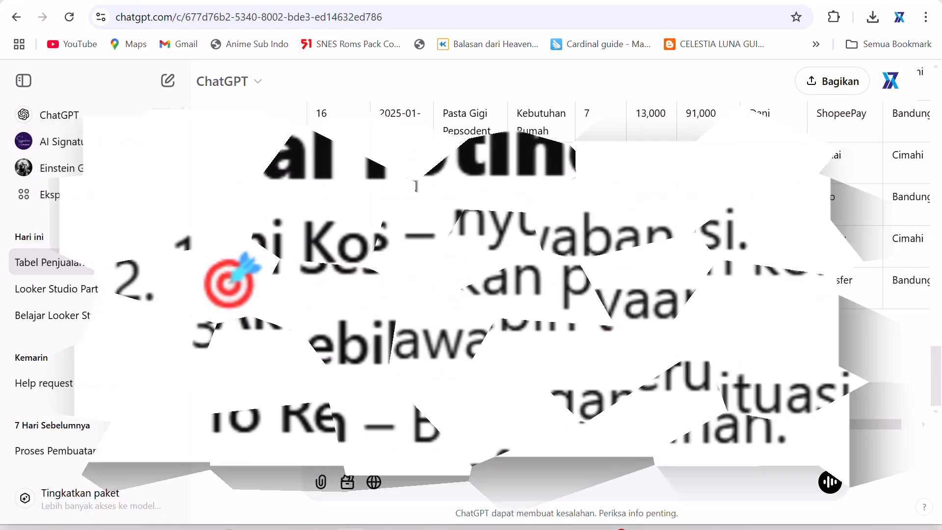
pyautogui.scroll(5, 544, 237)
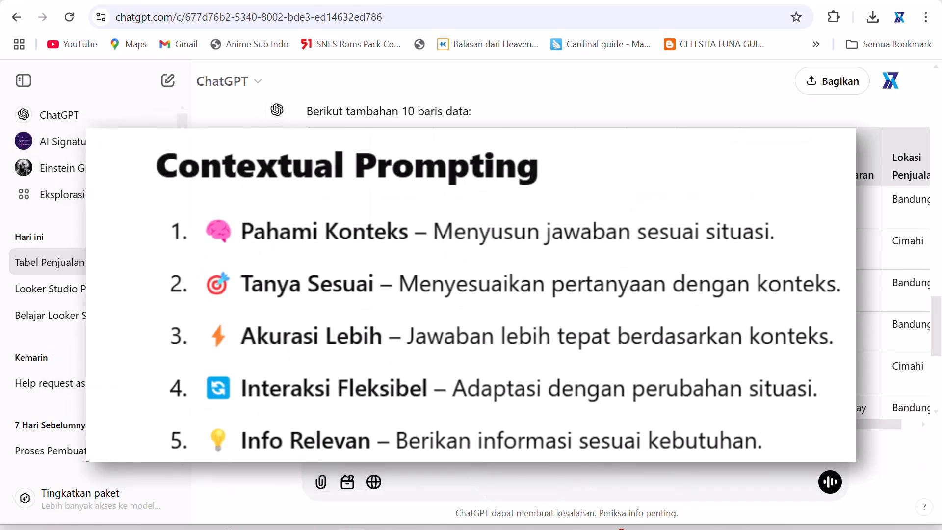
pyautogui.hscroll(1, 545, 239)
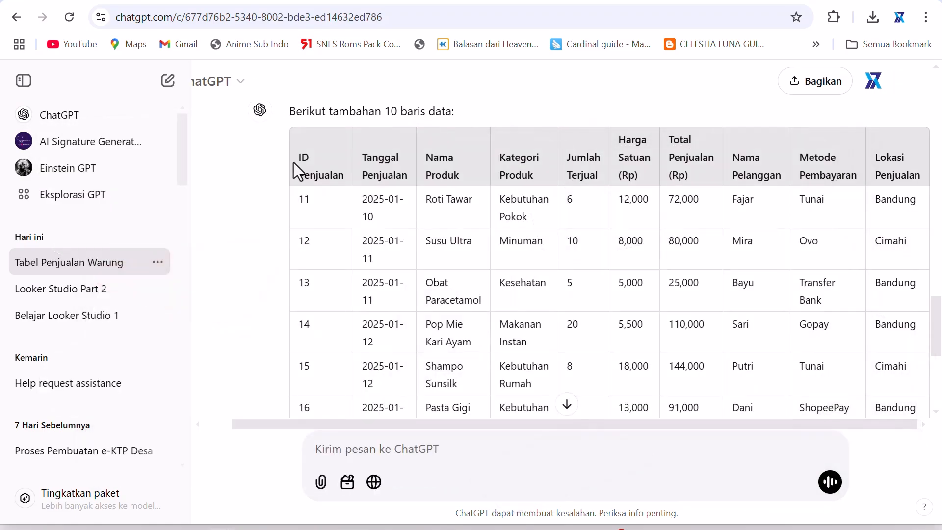
# - Copy the additional 10 data rows and paste them into the spreadsheet starting at cell A12
pyautogui.moveTo(309, 199); pyautogui.dragTo(930, 282)
pyautogui.scroll(4, 610, 231)
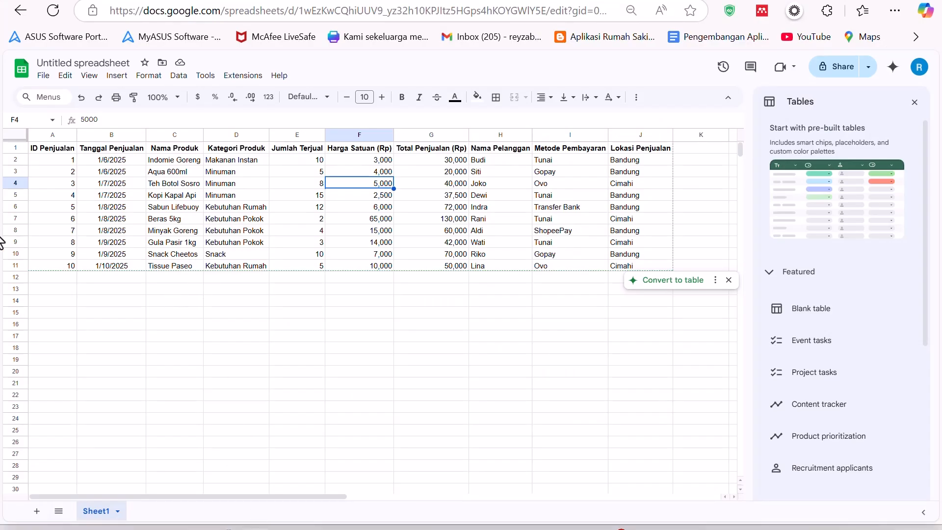
pyautogui.click(57, 278)
pyautogui.hotkey('ctrl', 'v')
pyautogui.click(143, 289)
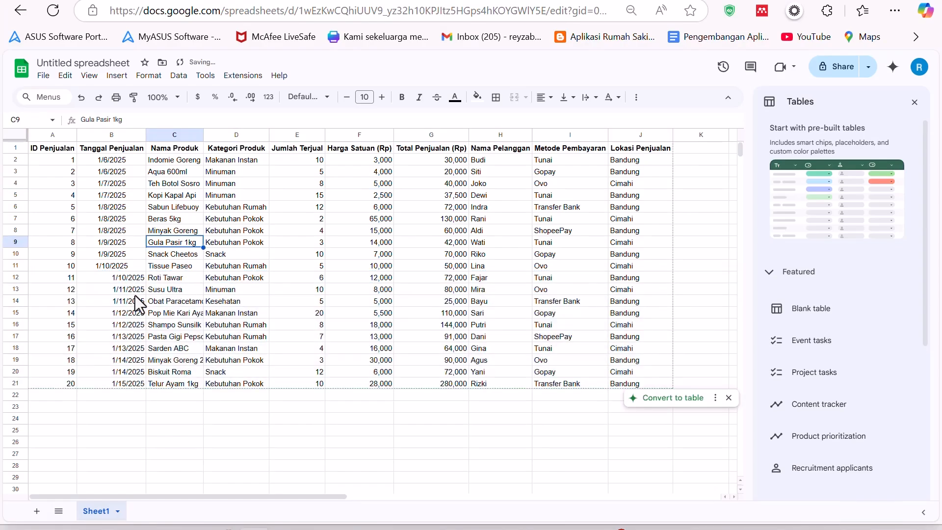
# - Copy row 7's formatting and apply it to rows 8 to 21 using Paste special Format only
pyautogui.click(16, 217)
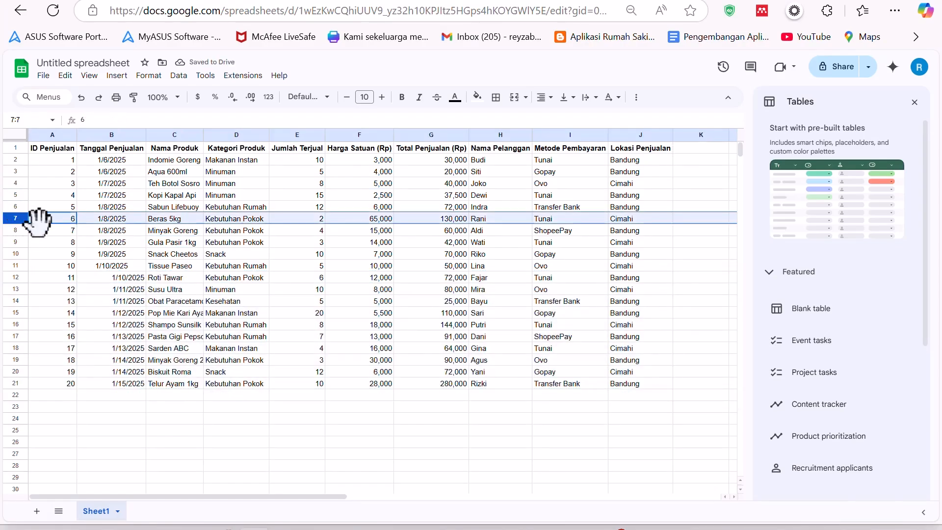
pyautogui.hotkey('ctrl', 'c')
pyautogui.click(16, 231)
pyautogui.moveTo(15, 230); pyautogui.dragTo(16, 376)
pyautogui.moveTo(17, 236); pyautogui.dragTo(16, 235)
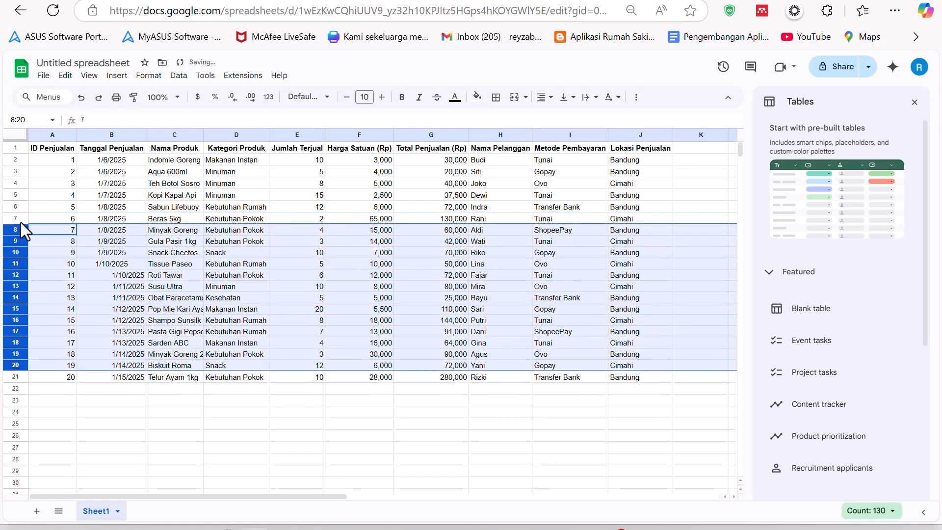
pyautogui.hotkey('ctrl', 'z')
pyautogui.click(15, 219)
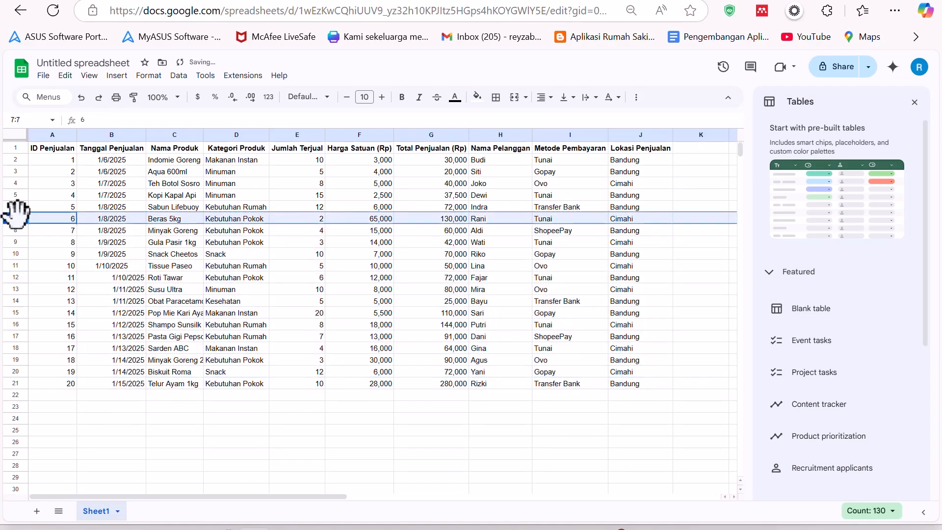
pyautogui.hotkey('ctrl', 'c')
pyautogui.moveTo(17, 228); pyautogui.dragTo(13, 385)
pyautogui.rightClick(20, 368)
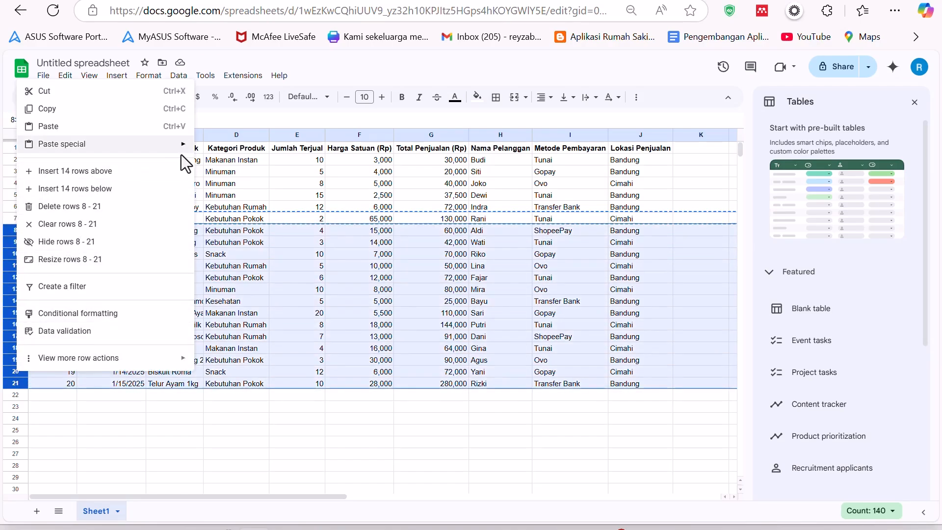
pyautogui.moveTo(179, 145)
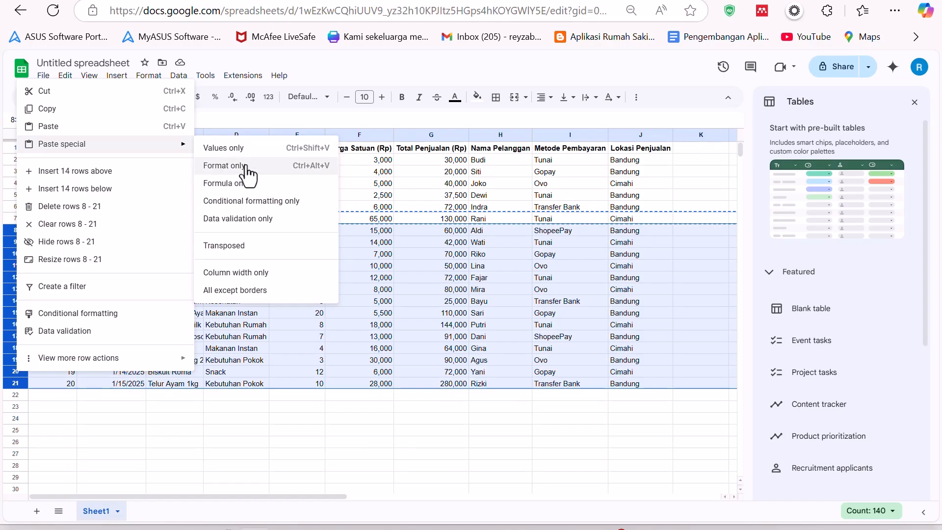
pyautogui.click(224, 166)
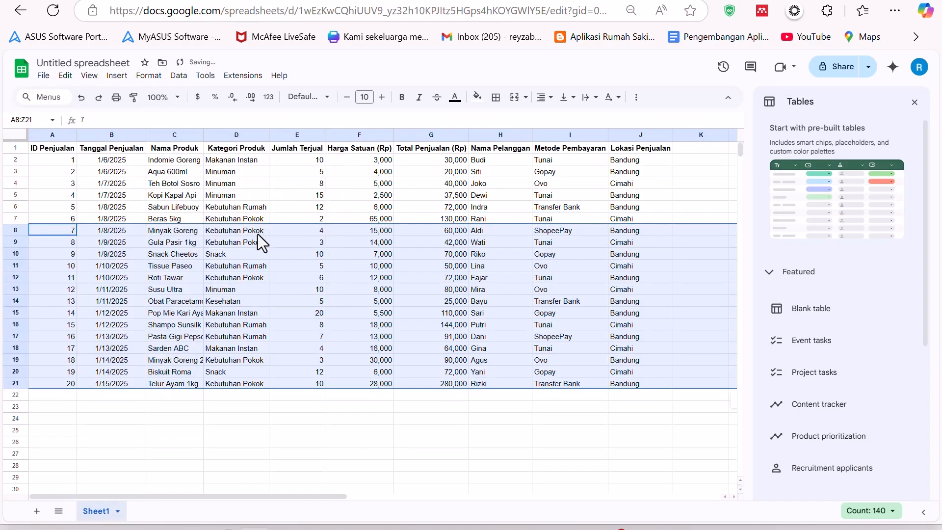
# - Inspect individual cells in the date, quantity and total columns of the dataset
pyautogui.click(231, 265)
pyautogui.click(135, 267)
pyautogui.click(136, 302)
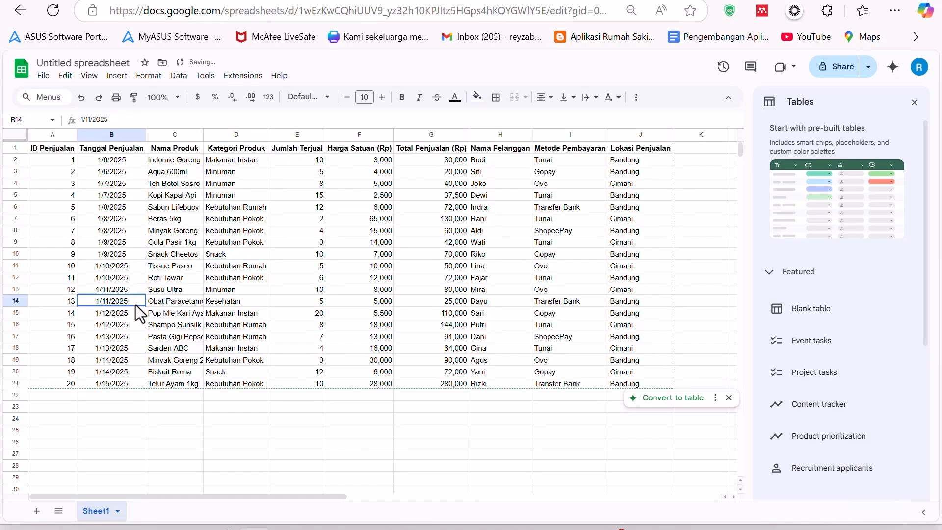
pyautogui.click(128, 338)
pyautogui.click(124, 235)
pyautogui.click(287, 290)
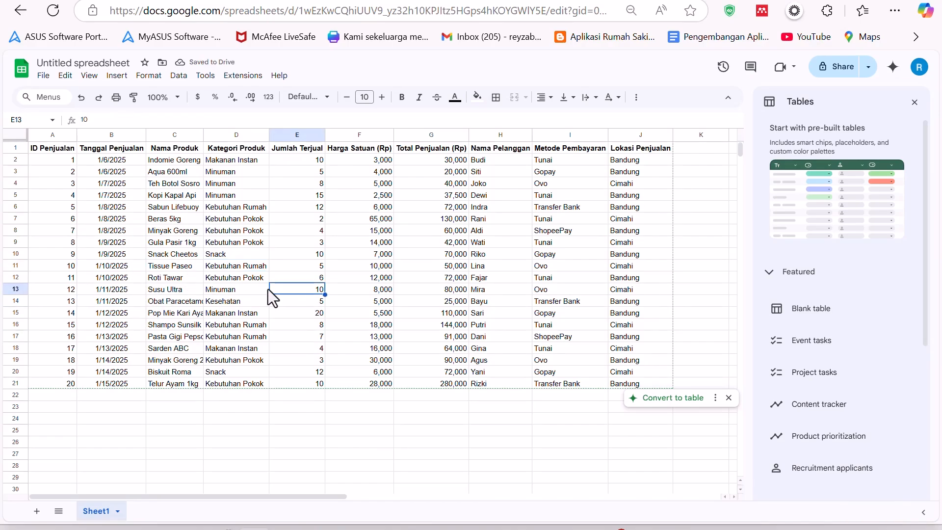
pyautogui.click(461, 186)
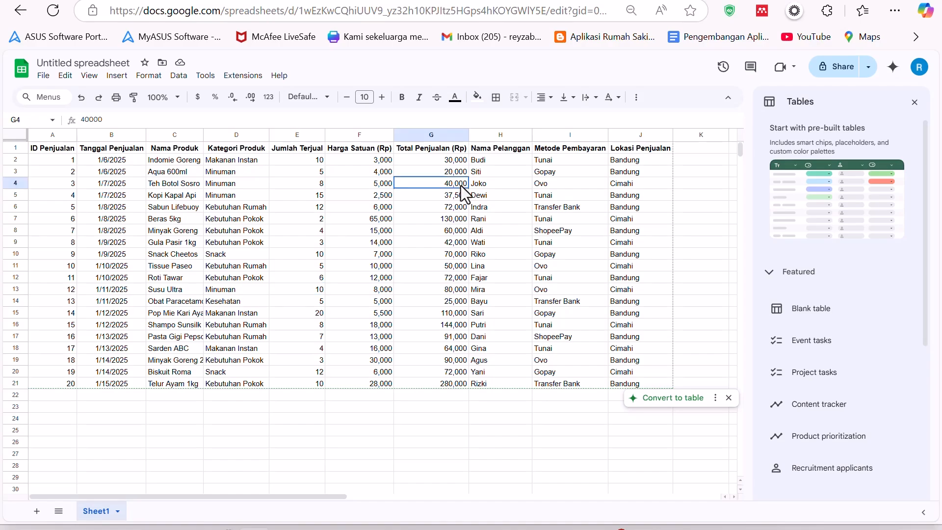
pyautogui.click(447, 266)
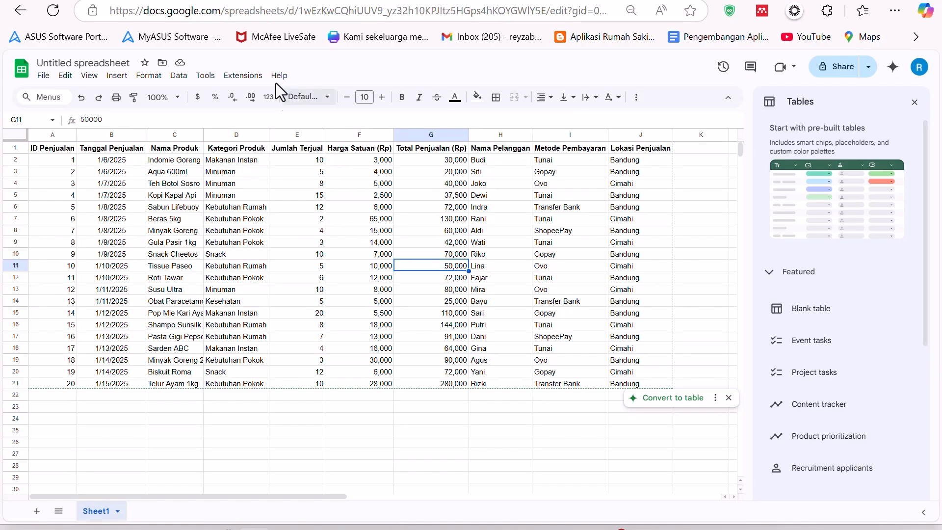
pyautogui.click(90, 76)
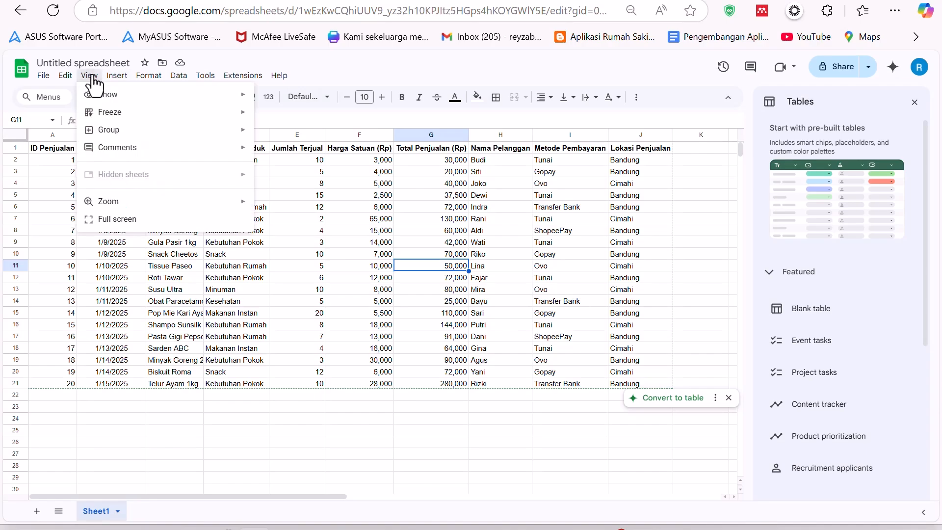
pyautogui.moveTo(141, 100)
pyautogui.click(280, 116)
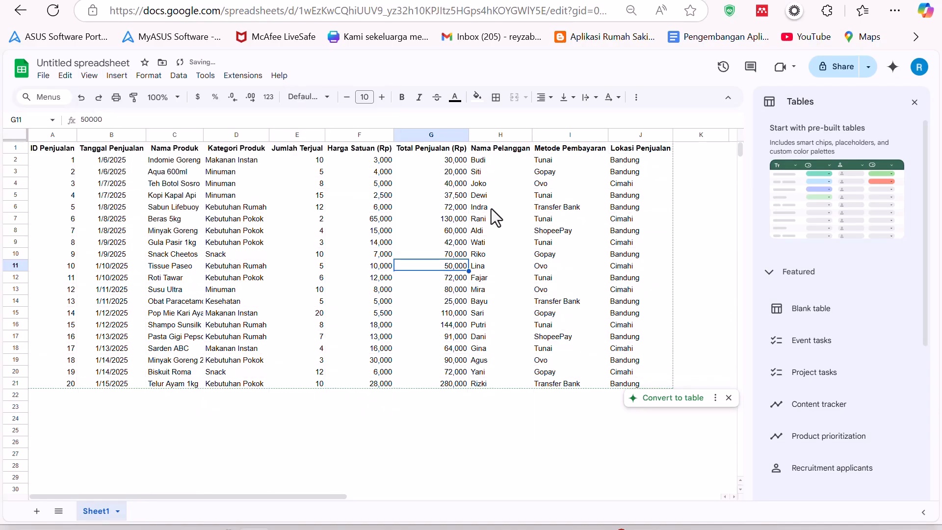
# - Apply all borders to the data range A1:J21
pyautogui.click(447, 338)
pyautogui.moveTo(51, 145); pyautogui.dragTo(646, 384)
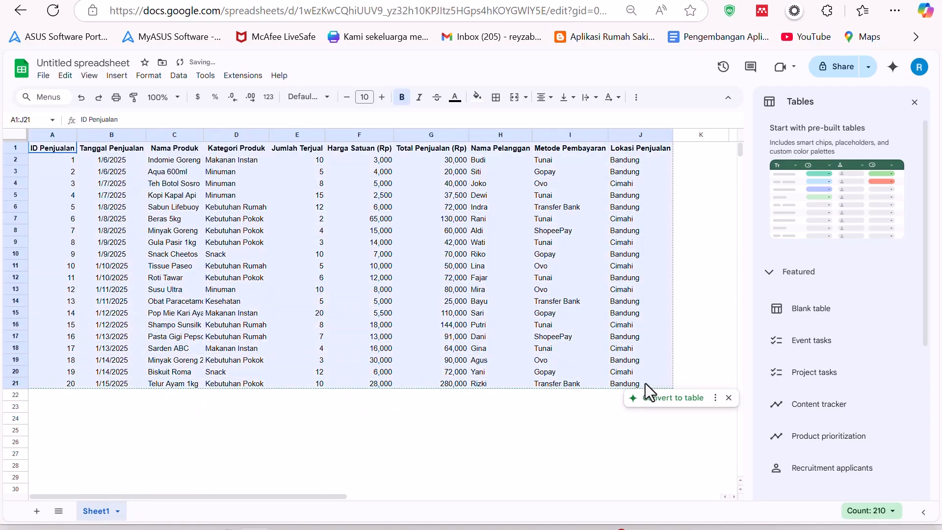
pyautogui.click(496, 97)
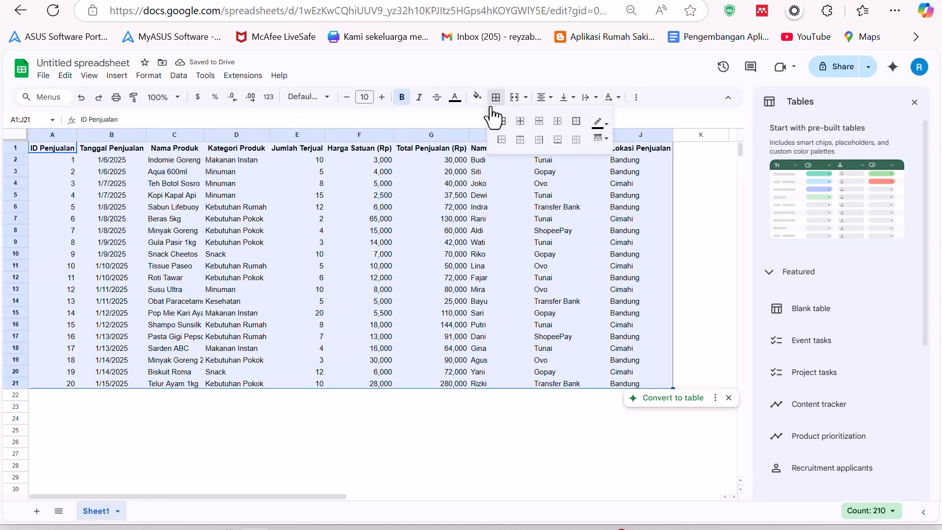
pyautogui.click(502, 121)
pyautogui.click(455, 246)
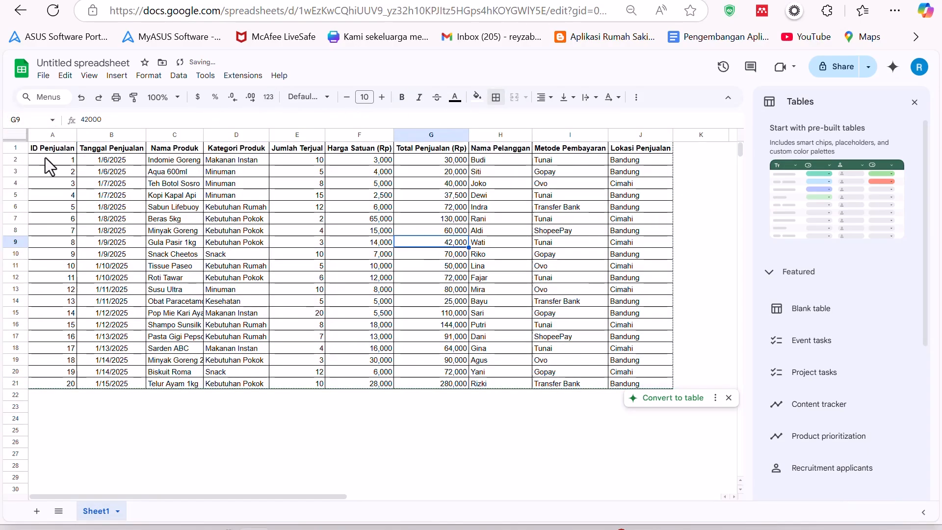
# - Give the header row A1:J1 a blue fill colour
pyautogui.moveTo(48, 152); pyautogui.dragTo(640, 149)
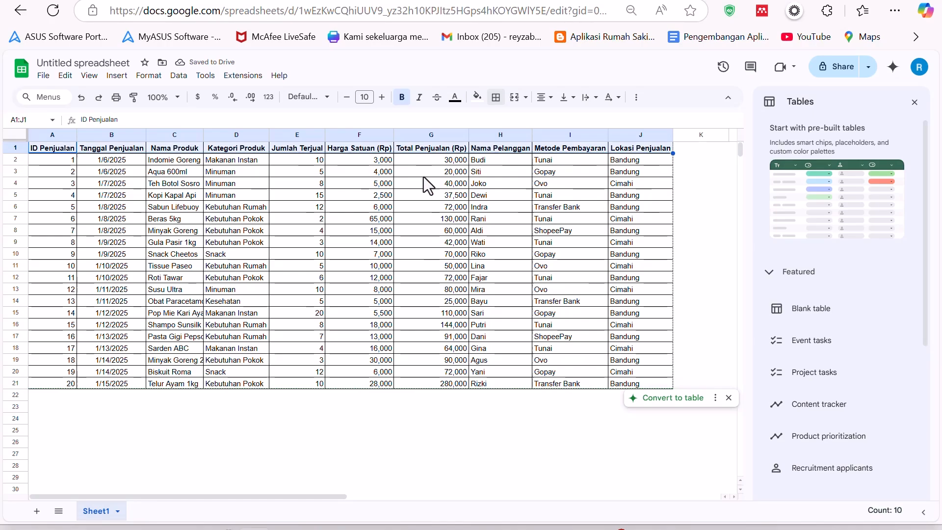
pyautogui.click(477, 96)
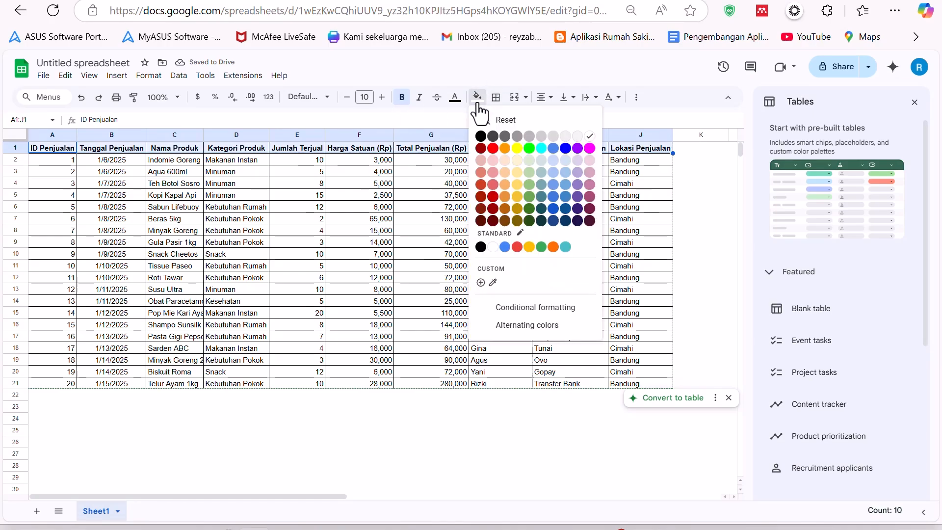
pyautogui.click(529, 149)
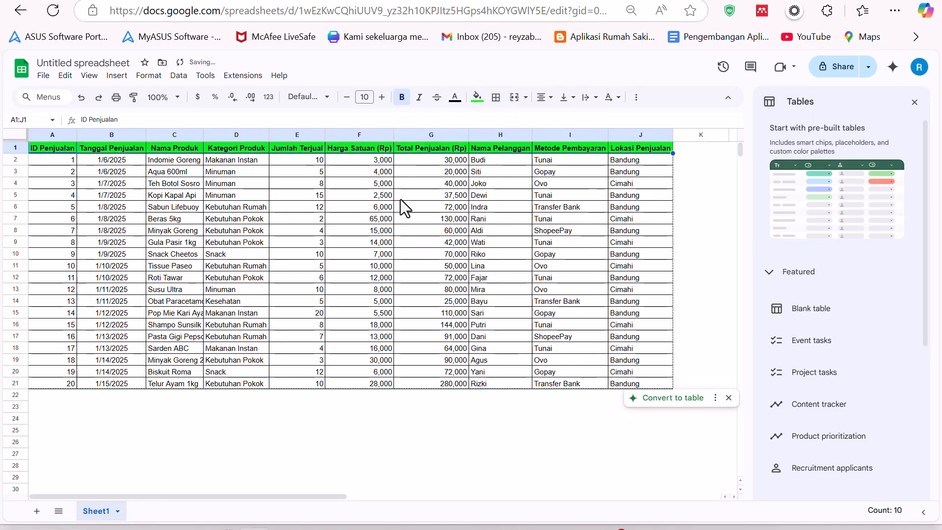
pyautogui.click(478, 100)
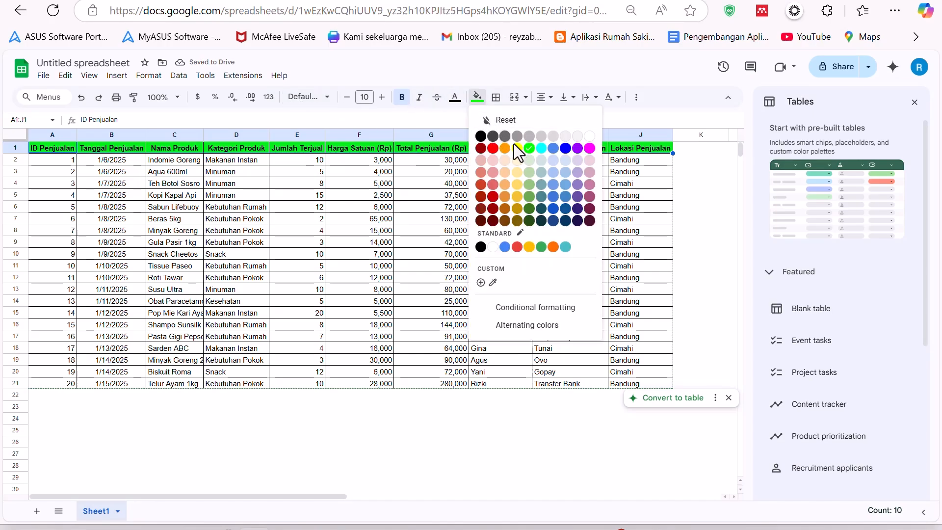
pyautogui.click(554, 148)
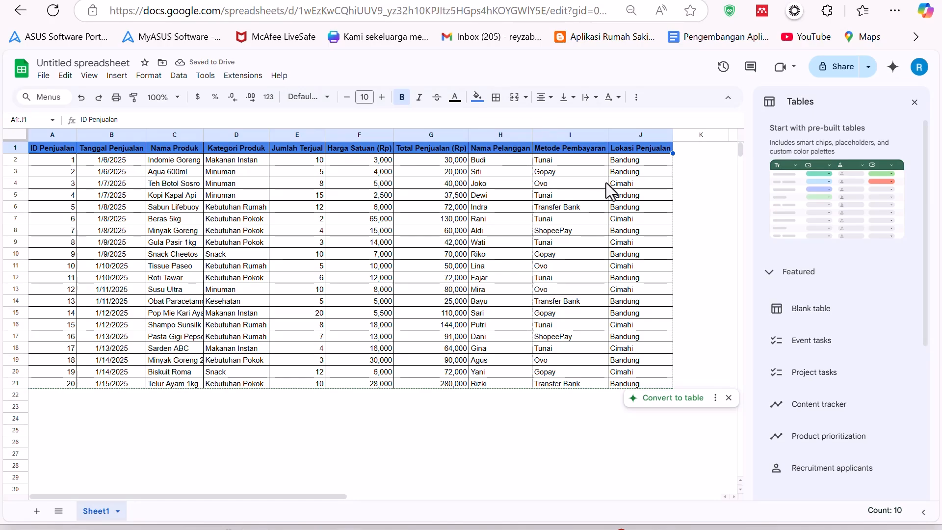
# - Change the text colour of the header row
pyautogui.click(442, 98)
pyautogui.hotkey('ctrl', 'z')
pyautogui.click(456, 98)
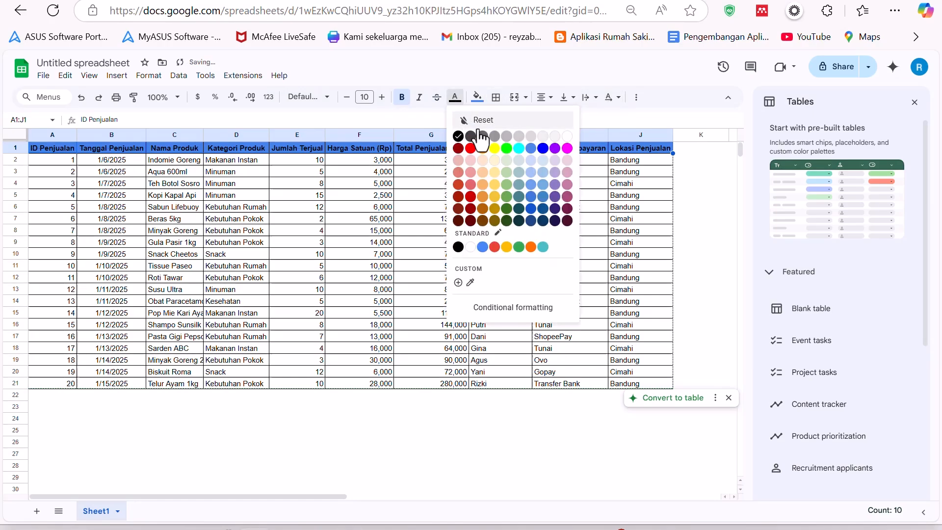
pyautogui.click(510, 185)
pyautogui.click(319, 196)
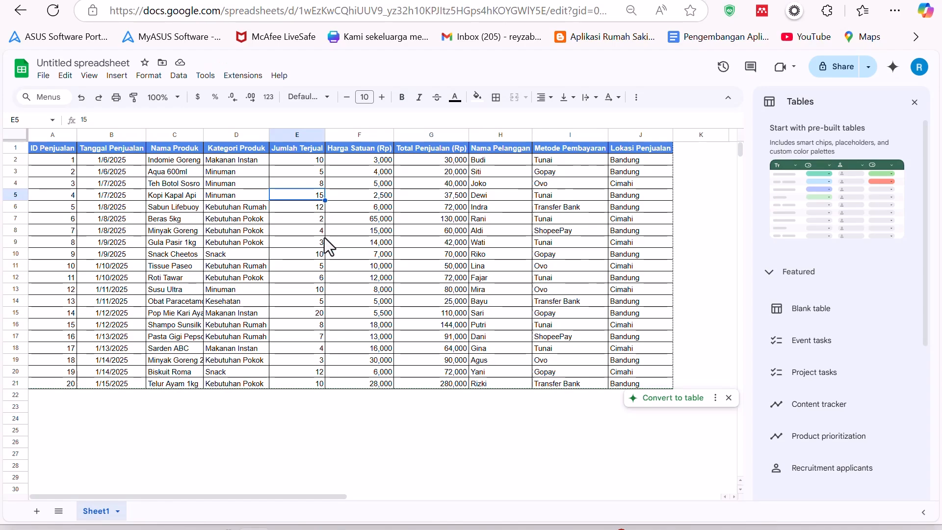
# - Switch to ChatGPT, open the Looker Studio Part 2 chat and read through its outline
pyautogui.moveTo(230, 528)
pyautogui.click(222, 456)
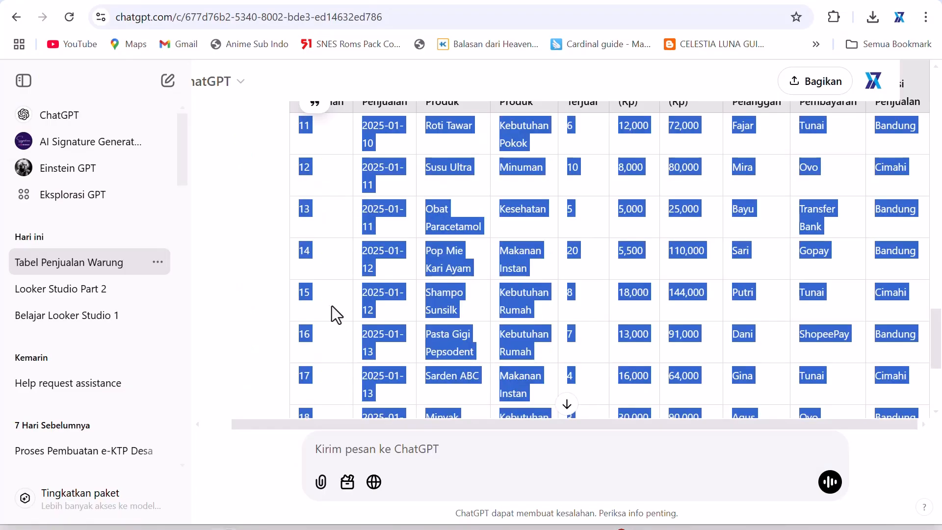
pyautogui.click(64, 291)
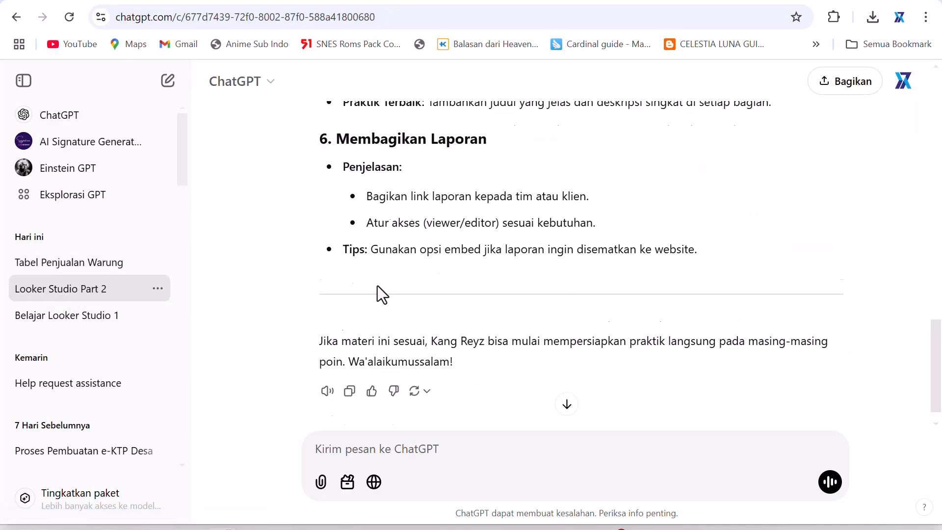
pyautogui.scroll(20, 379, 290)
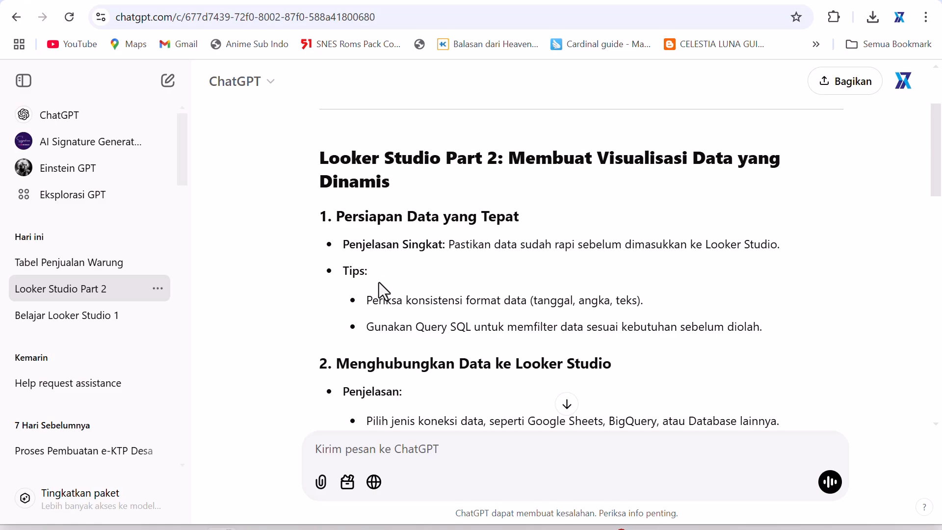
pyautogui.scroll(-3, 379, 282)
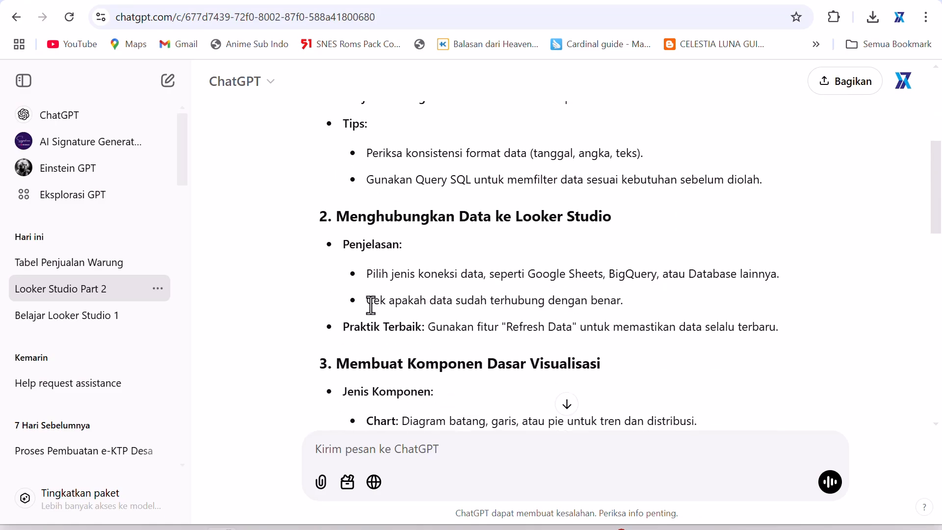
pyautogui.scroll(3, 373, 314)
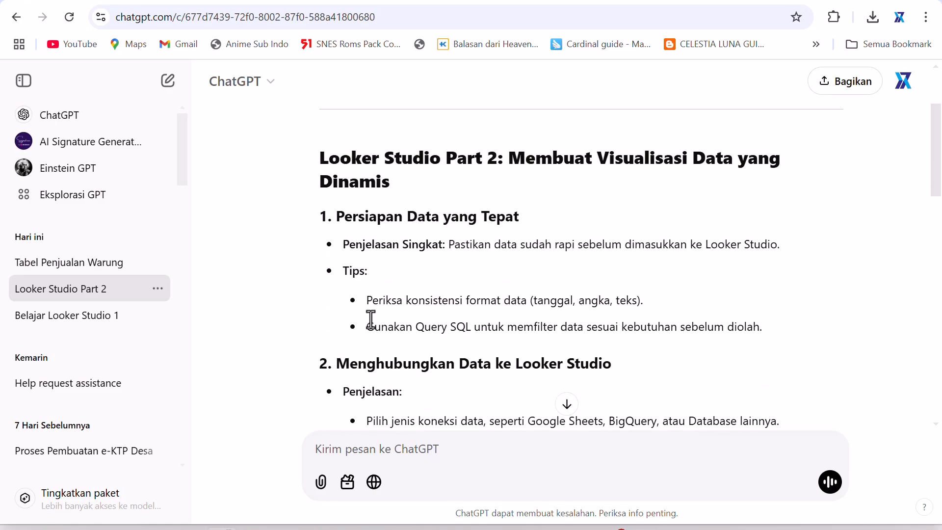
pyautogui.scroll(-5, 372, 318)
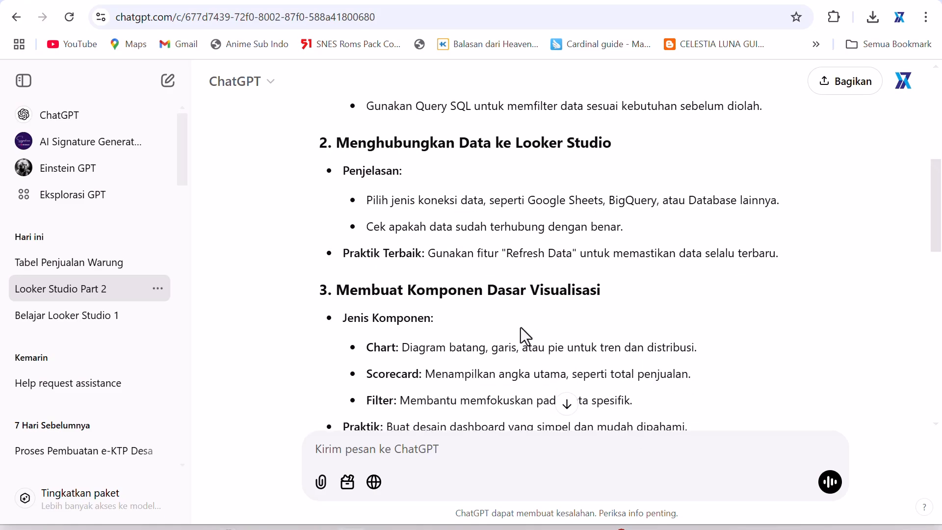
pyautogui.scroll(3, 521, 331)
pyautogui.scroll(1, 522, 337)
pyautogui.scroll(-3, 521, 332)
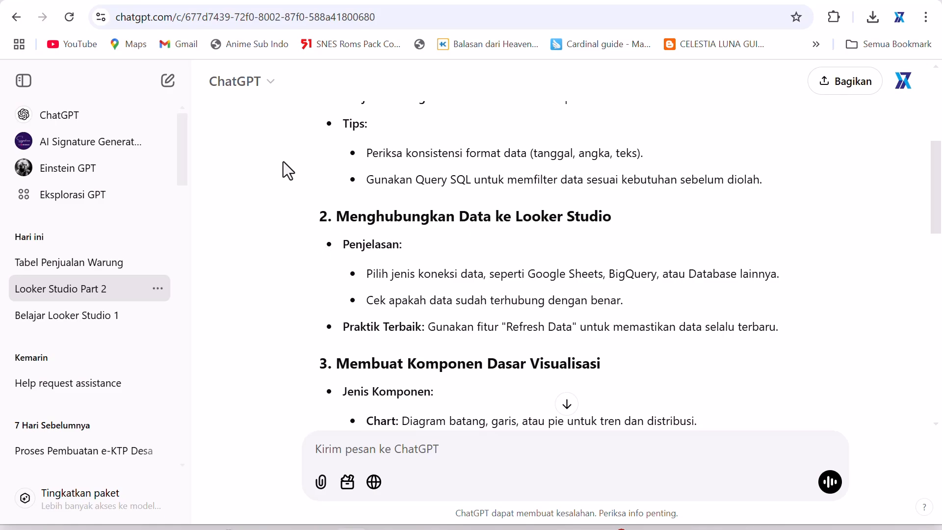
# - Return to the spreadsheet, then open a new browser tab and go to Looker Studio
pyautogui.click(254, 529)
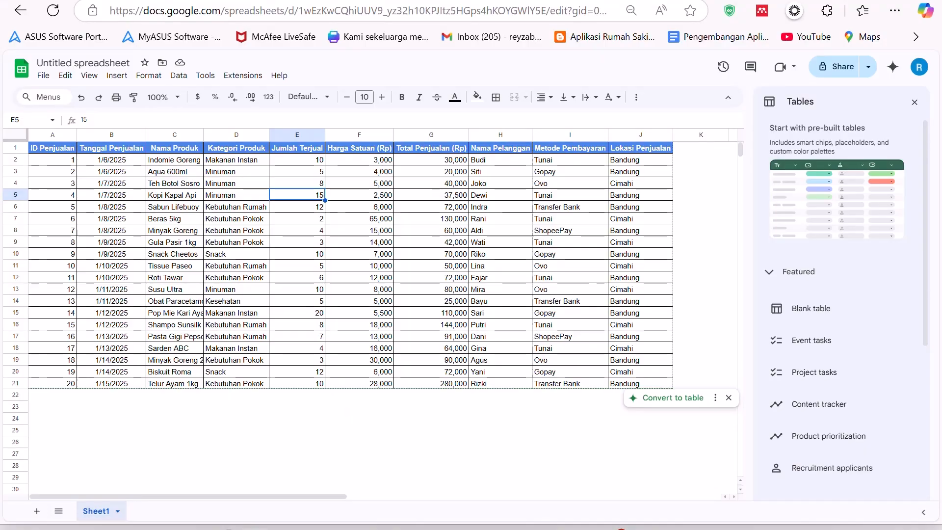
pyautogui.click(330, 362)
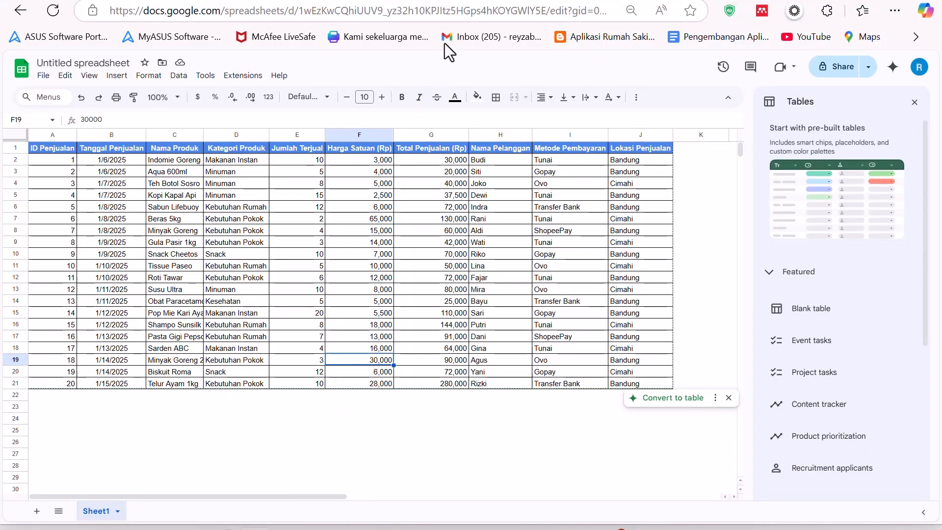
pyautogui.hotkey('ctrl', 't')
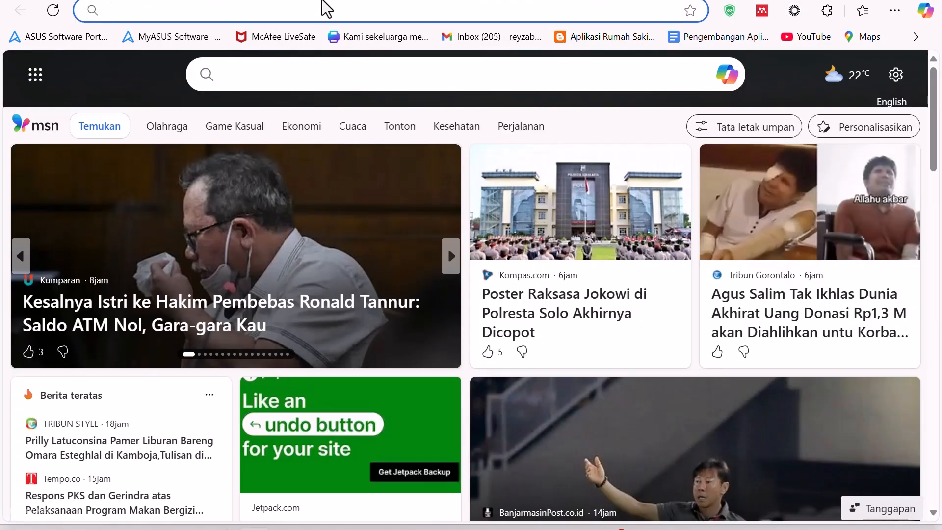
pyautogui.write('looker')
pyautogui.press('Right')
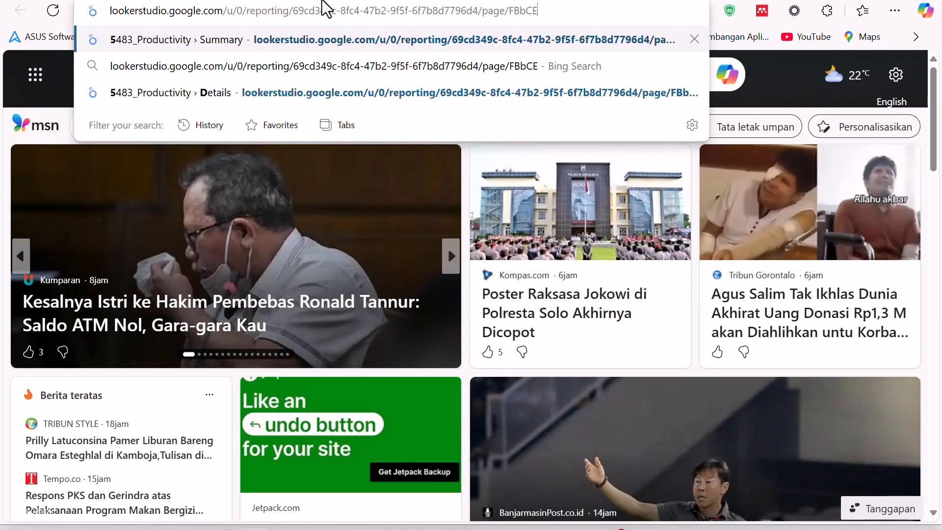
pyautogui.press('BackSpace')
pyautogui.press('BackSpace')
pyautogui.press('BackSpace')
pyautogui.press('BackSpace')
pyautogui.press('BackSpace')
pyautogui.press('BackSpace')
pyautogui.press('BackSpace')
pyautogui.press('BackSpace')
pyautogui.press('BackSpace')
pyautogui.press('BackSpace')
pyautogui.press('BackSpace')
pyautogui.press('BackSpace')
pyautogui.press('BackSpace')
pyautogui.press('BackSpace')
pyautogui.press('BackSpace')
pyautogui.press('BackSpace')
pyautogui.press('BackSpace')
pyautogui.press('BackSpace')
pyautogui.press('BackSpace')
pyautogui.press('BackSpace')
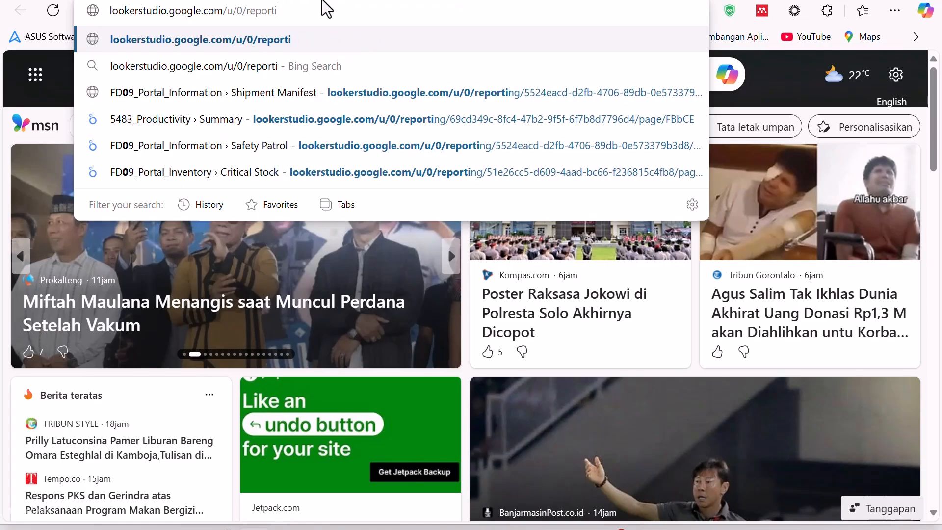
pyautogui.press('BackSpace')
pyautogui.press('BackSpace')
pyautogui.press('BackSpace')
pyautogui.press('BackSpace')
pyautogui.press('BackSpace')
pyautogui.press('BackSpace')
pyautogui.press('BackSpace')
pyautogui.press('BackSpace')
pyautogui.press('BackSpace')
pyautogui.press('BackSpace')
pyautogui.press('BackSpace')
pyautogui.press('BackSpace')
pyautogui.press('Return')
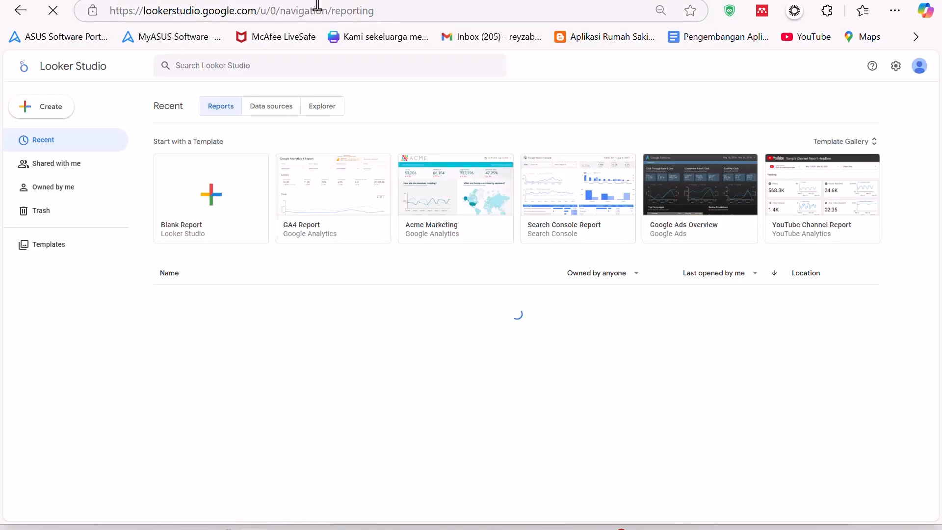
# - Switch Looker Studio to the other Google account
pyautogui.click(914, 71)
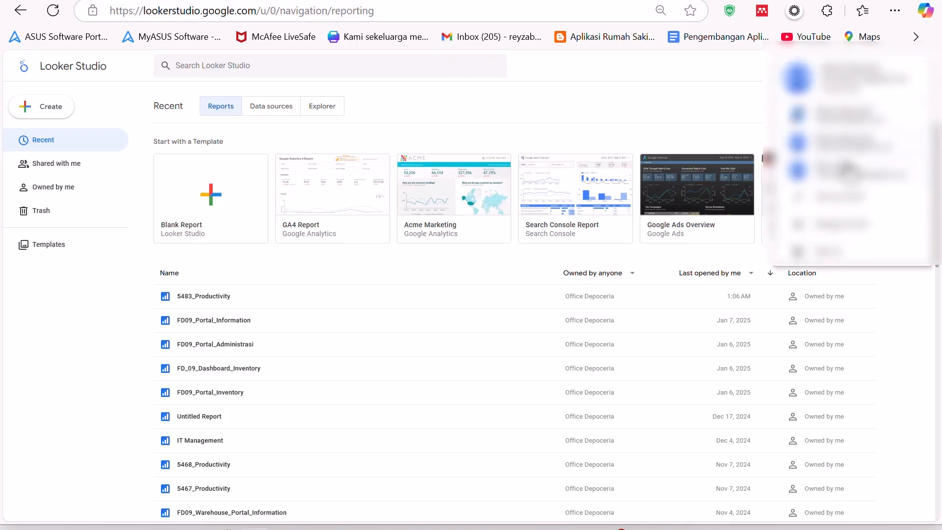
pyautogui.click(843, 139)
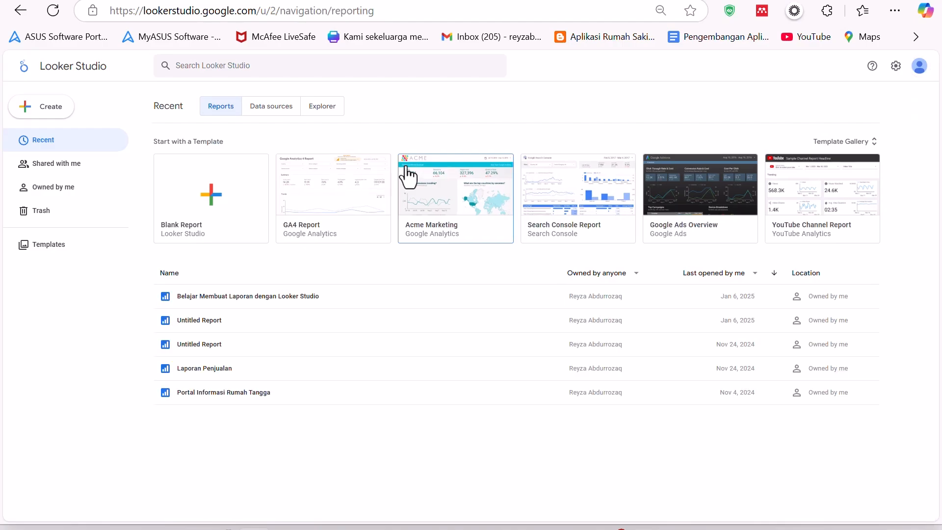
# - Rename the spreadsheet as data_penjualan_warung
pyautogui.click(357, 0)
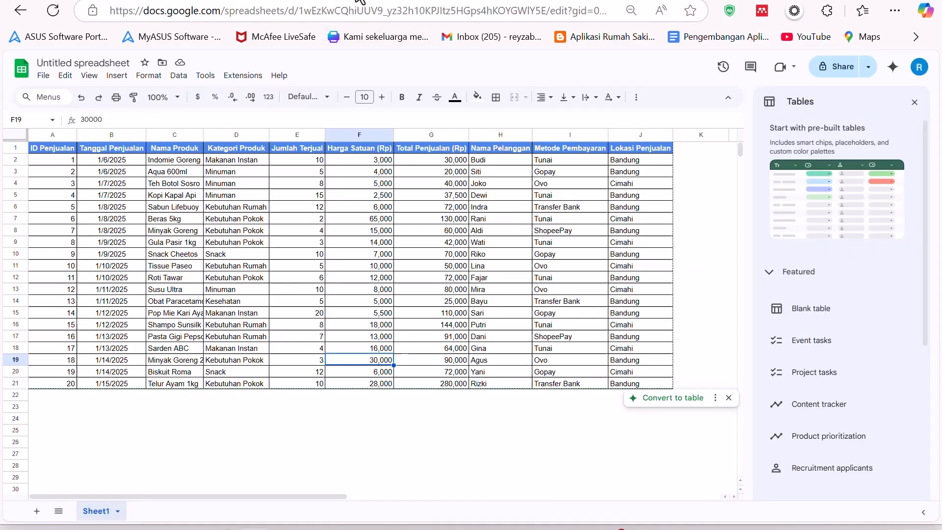
pyautogui.click(84, 63)
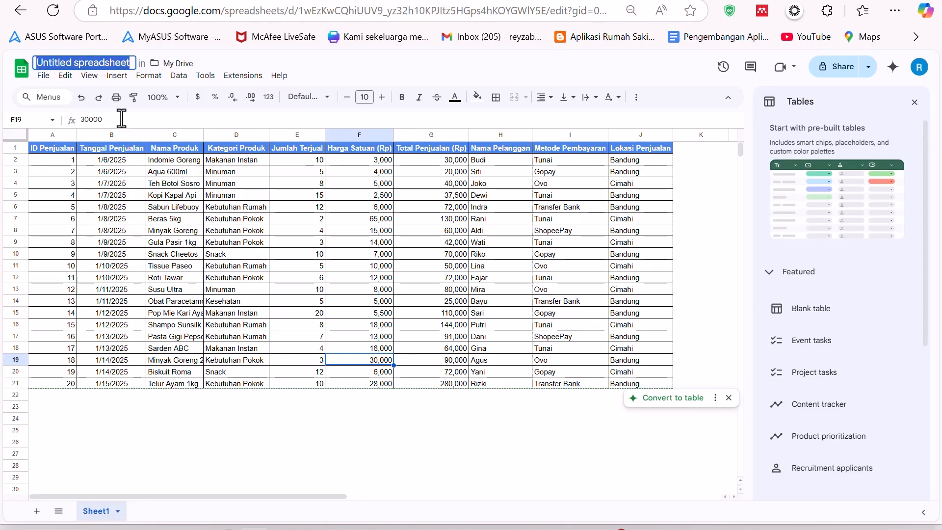
pyautogui.write('data')
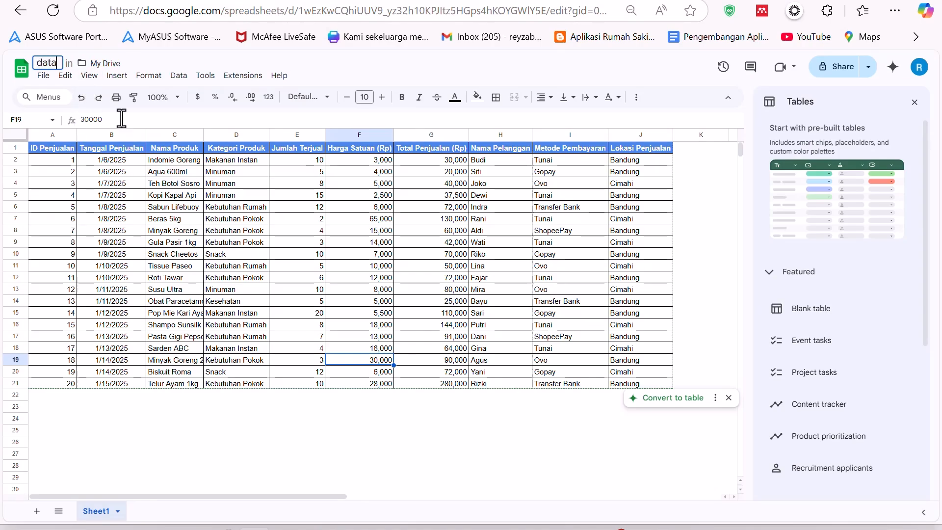
pyautogui.write('_penjualan_warung')
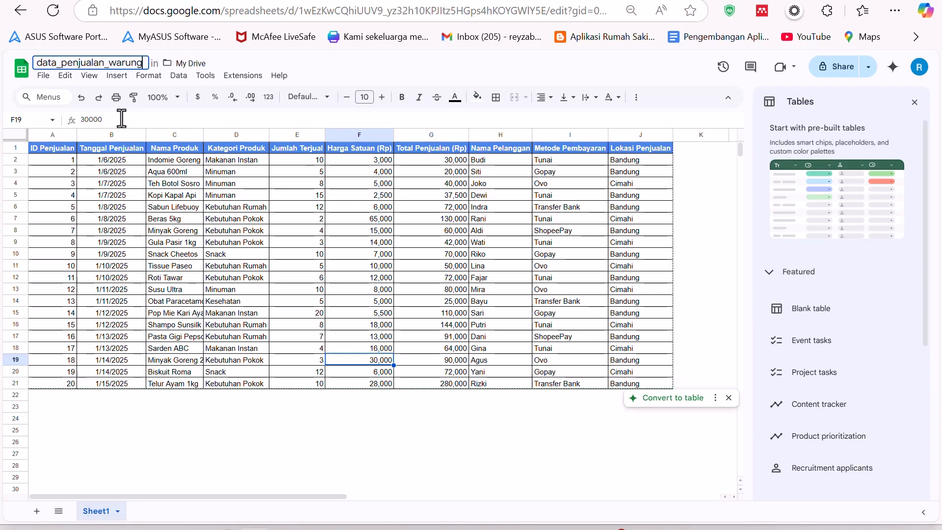
pyautogui.press('Return')
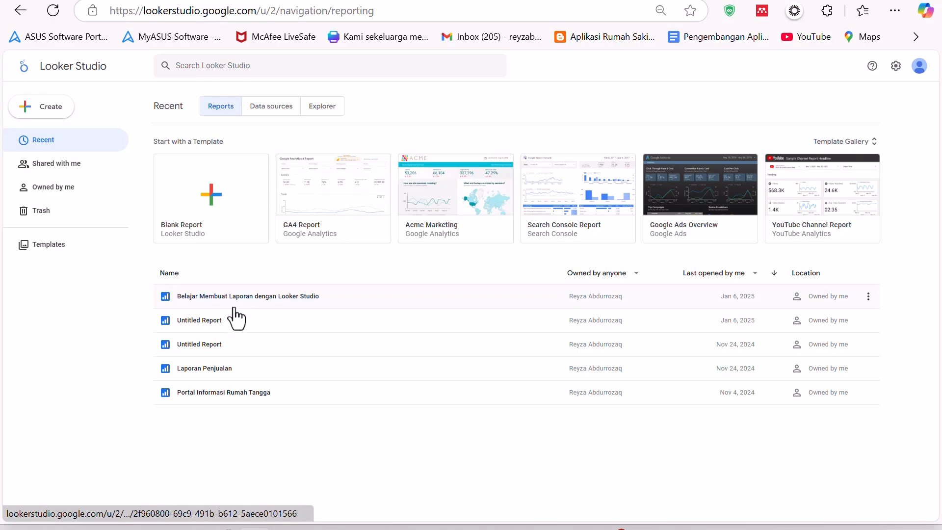
# - Create a new blank report and choose the Google Sheets connector for its data
pyautogui.click(46, 107)
pyautogui.click(65, 135)
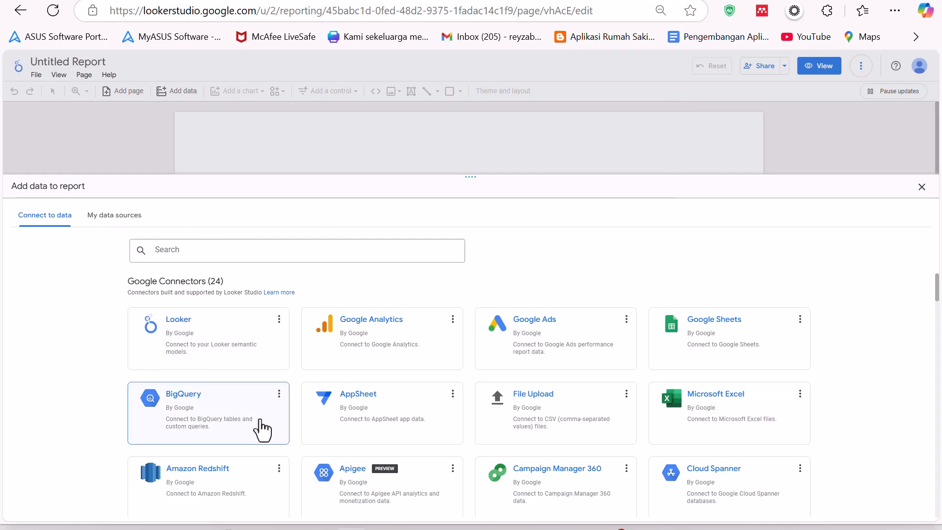
pyautogui.scroll(-20, 270, 417)
pyautogui.scroll(20, 280, 407)
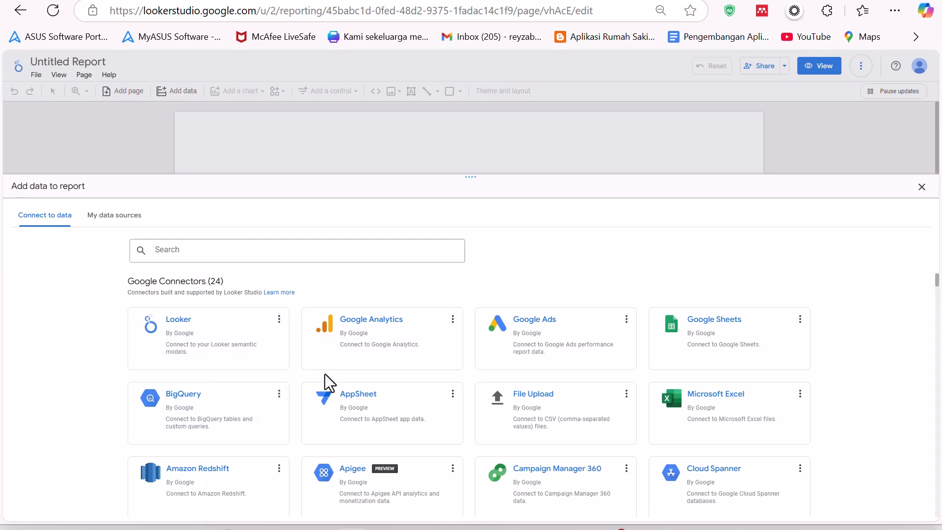
pyautogui.scroll(-15, 324, 374)
pyautogui.scroll(-3, 408, 365)
pyautogui.scroll(10, 387, 378)
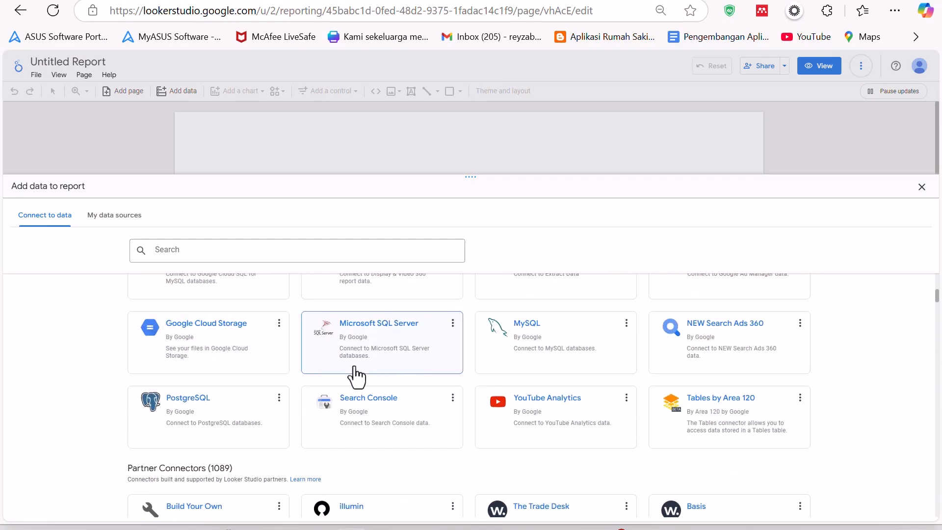
pyautogui.scroll(5, 355, 375)
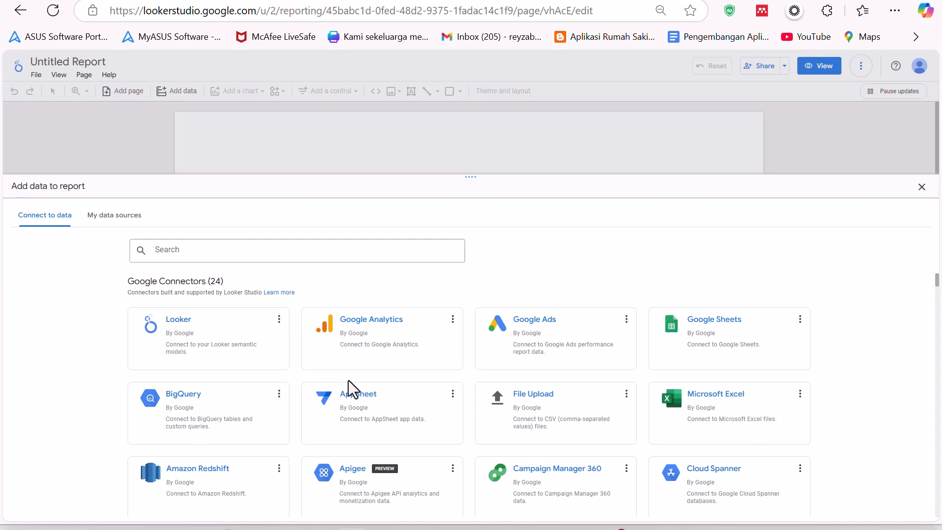
pyautogui.click(694, 340)
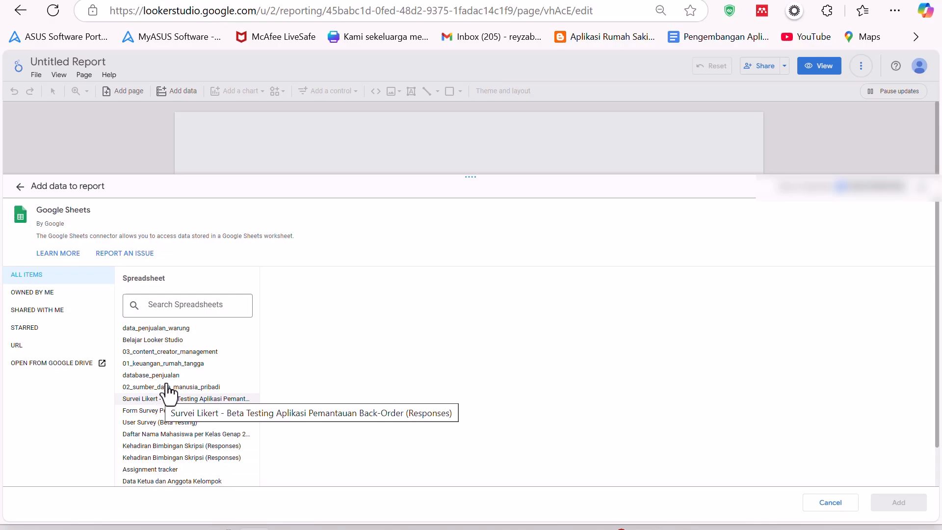
# - Add Sheet1 of data_penjualan_warung to the report, opting not to show the confirmation again
pyautogui.click(175, 332)
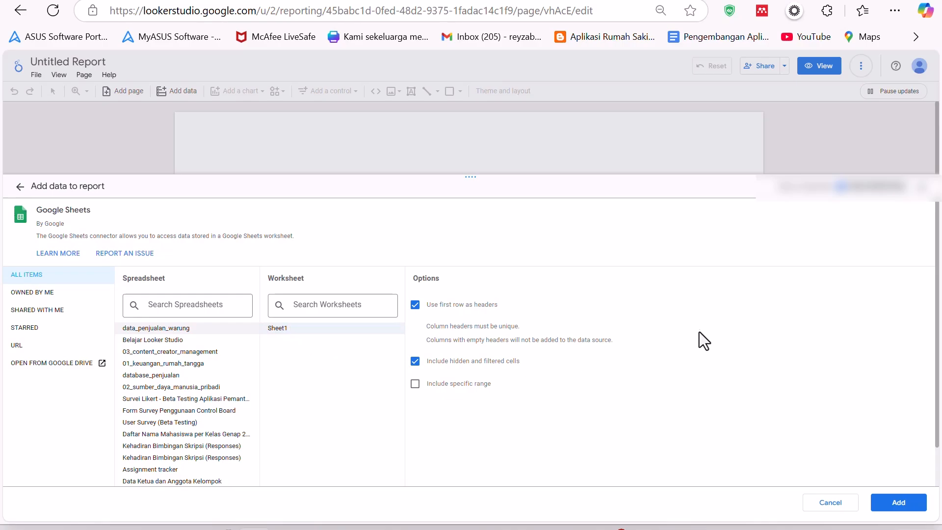
pyautogui.click(899, 502)
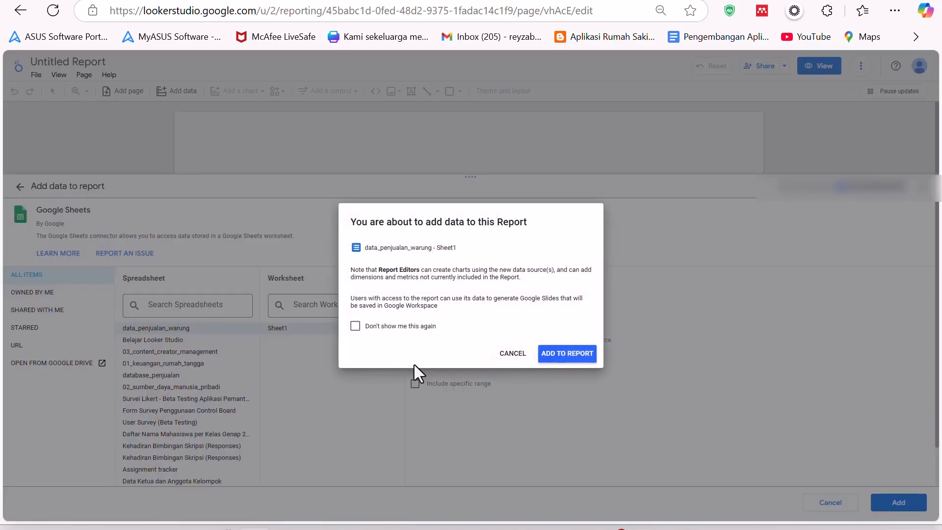
pyautogui.click(356, 326)
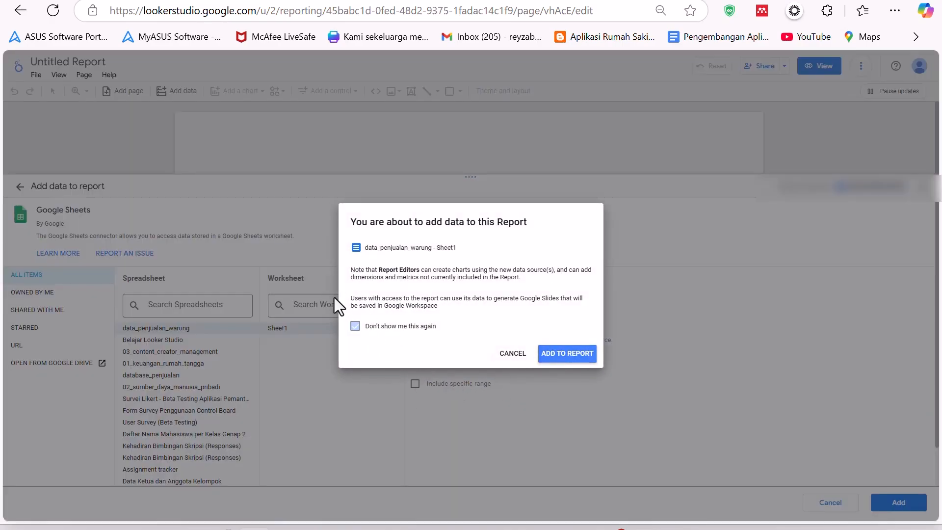
pyautogui.click(573, 358)
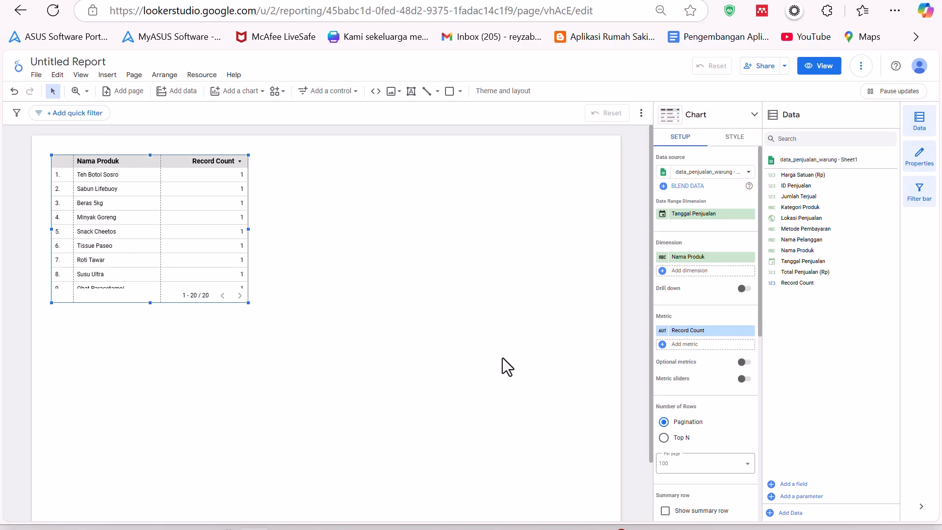
# - Rename the report as Dashboard Warung
pyautogui.click(351, 0)
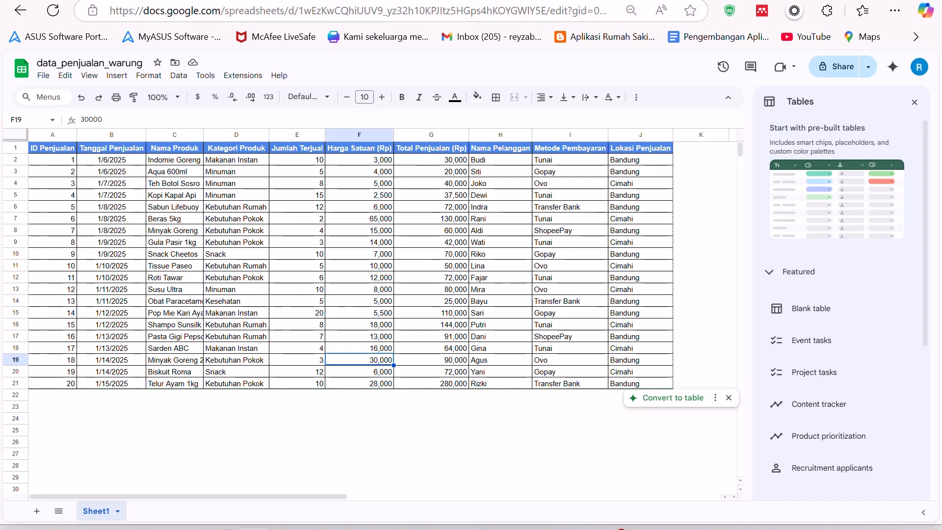
pyautogui.click(319, 0)
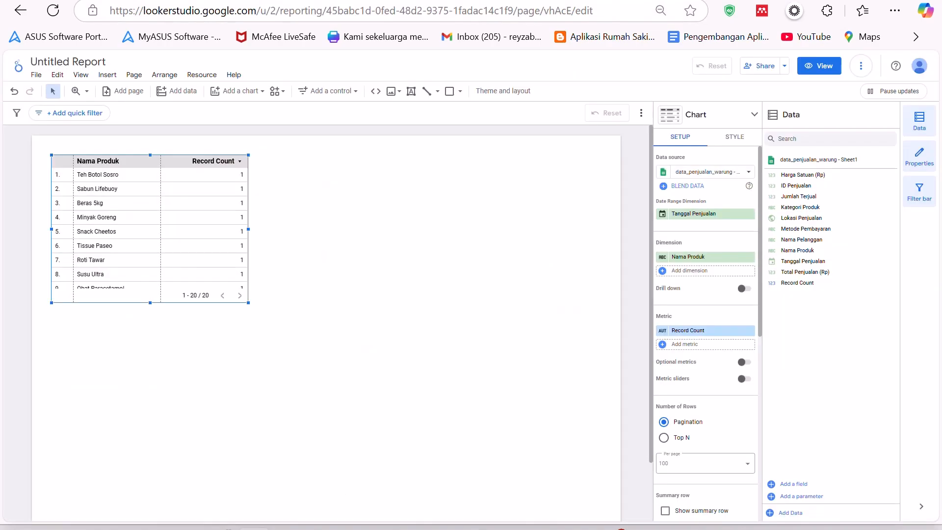
pyautogui.click(80, 74)
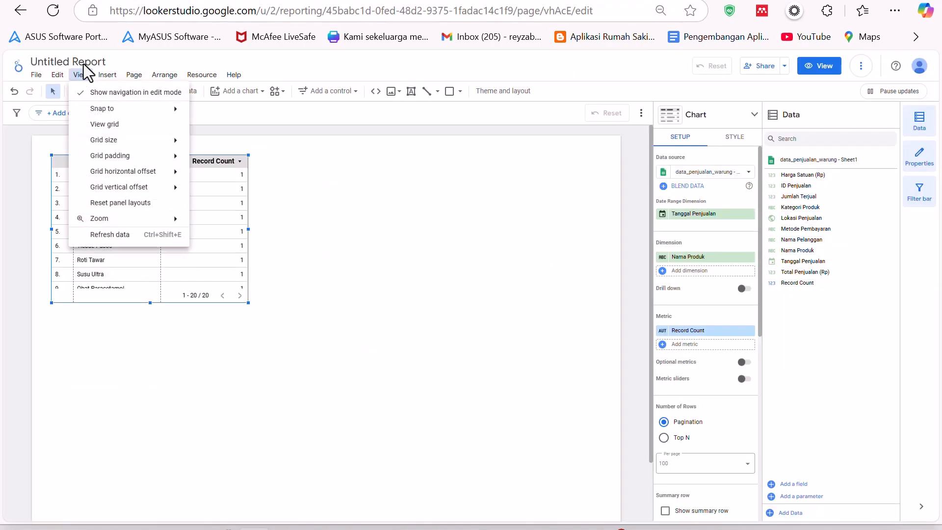
pyautogui.click(81, 63)
pyautogui.click(80, 63)
pyautogui.write('Dashboard Warung')
pyautogui.press('Return')
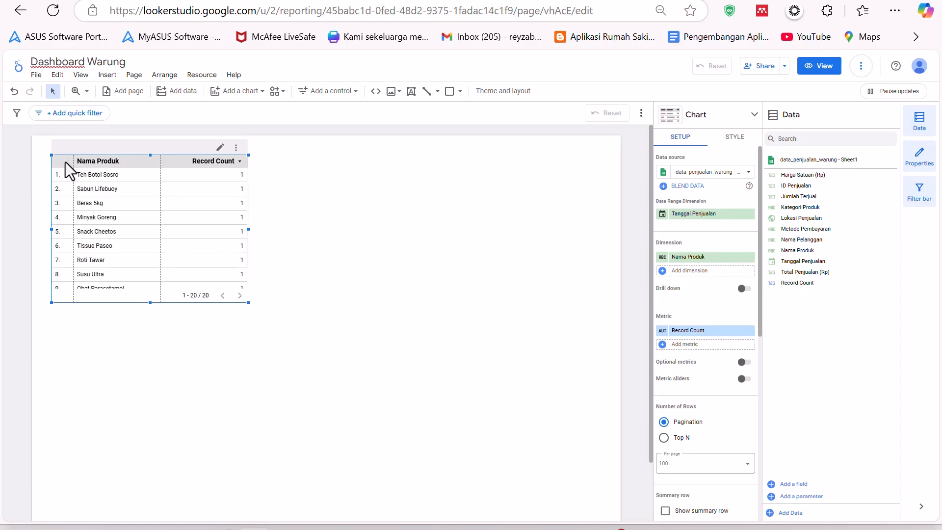
# - Delete the default table chart from the canvas and apply the Ocean theme to the report
pyautogui.press('Delete')
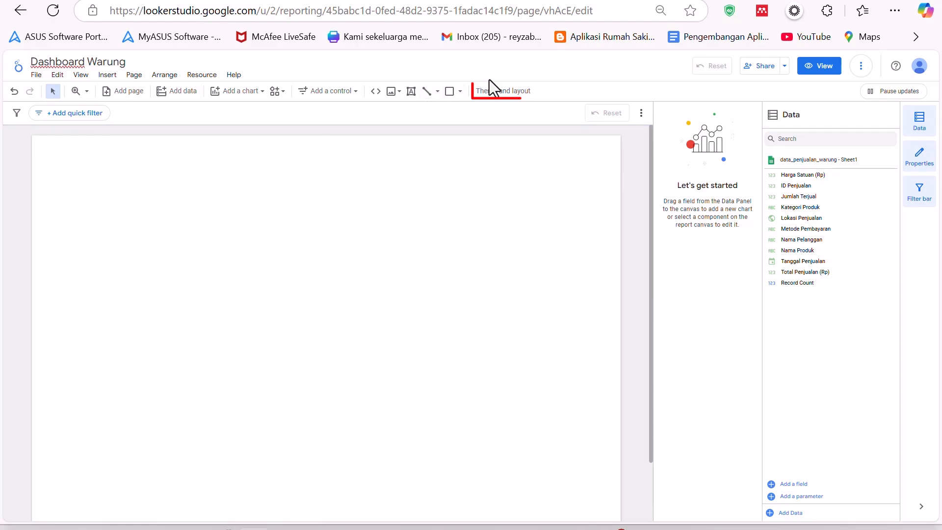
pyautogui.click(502, 93)
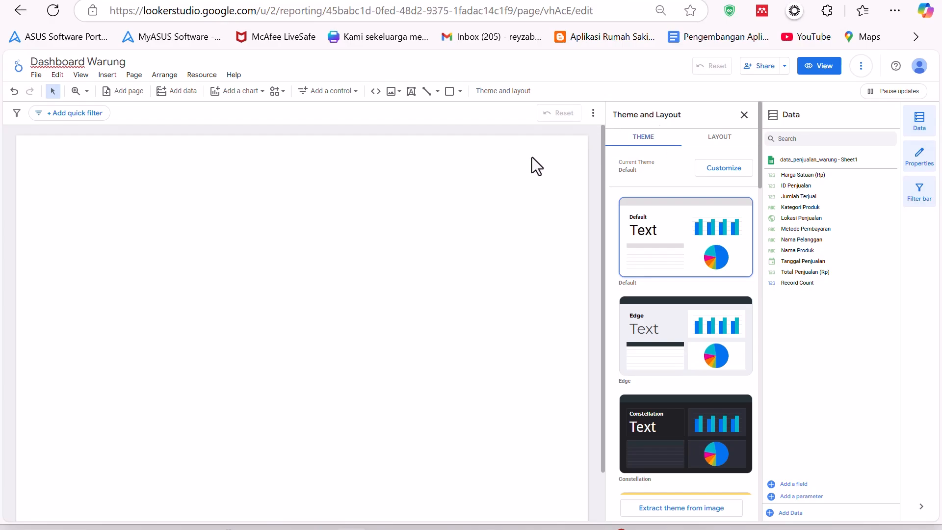
pyautogui.scroll(-5, 690, 280)
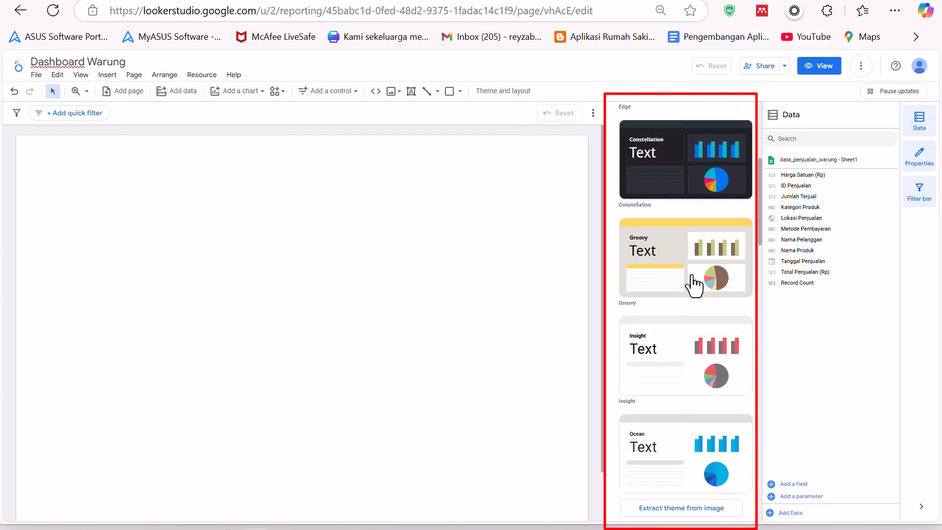
pyautogui.scroll(-15, 696, 280)
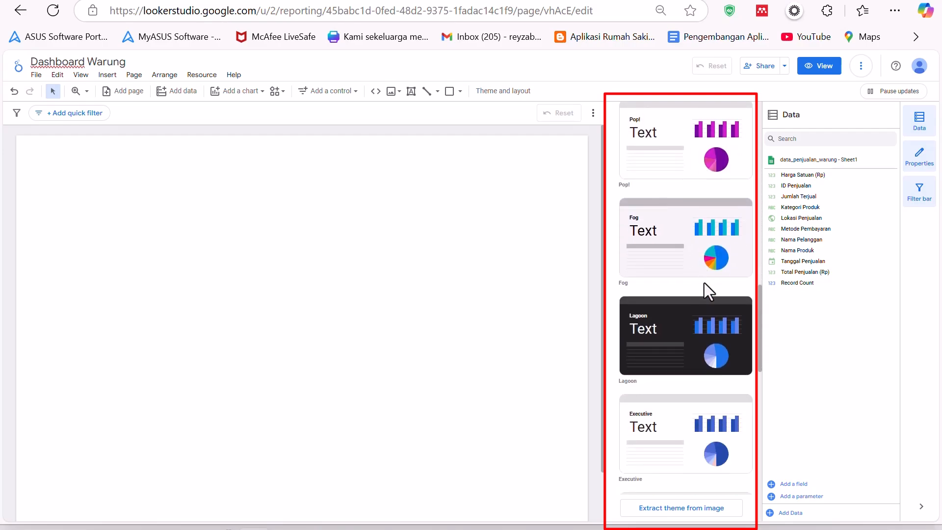
pyautogui.scroll(-9, 705, 283)
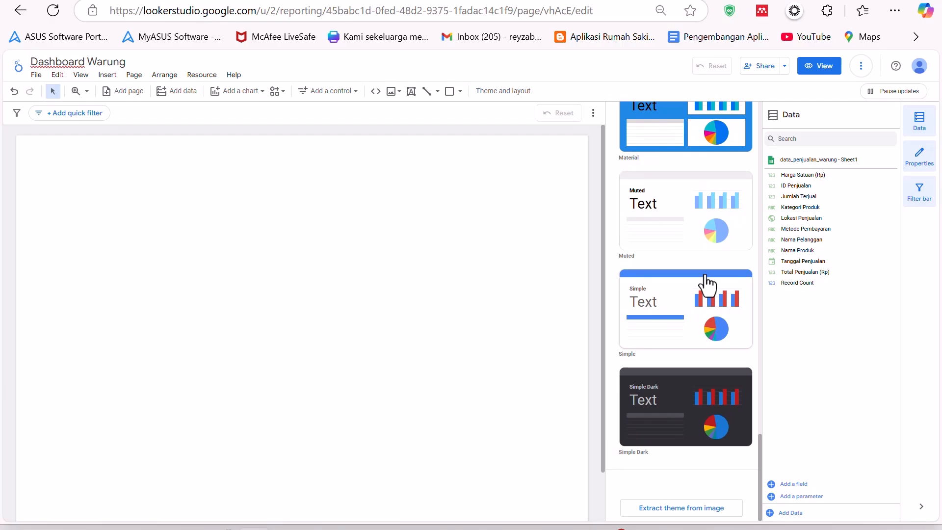
pyautogui.scroll(10, 707, 283)
pyautogui.scroll(10, 707, 284)
pyautogui.scroll(-5, 704, 285)
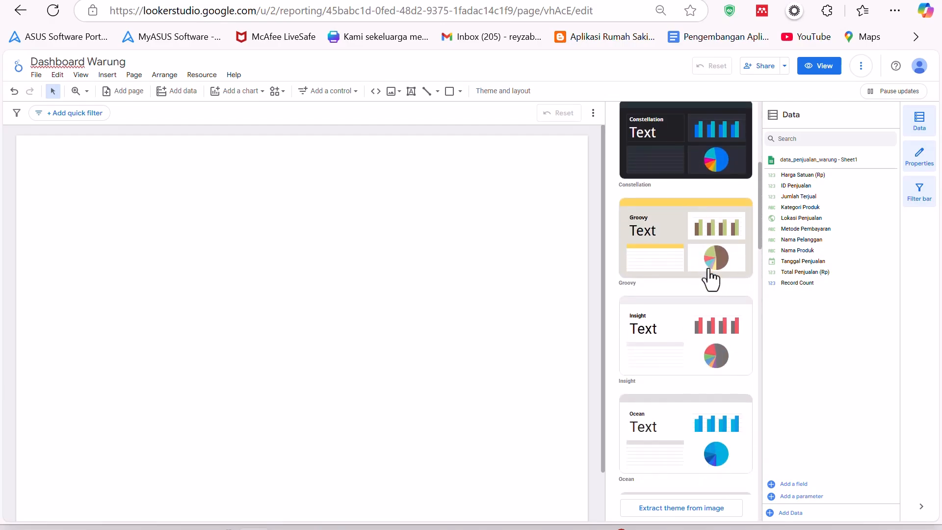
pyautogui.scroll(-3, 685, 290)
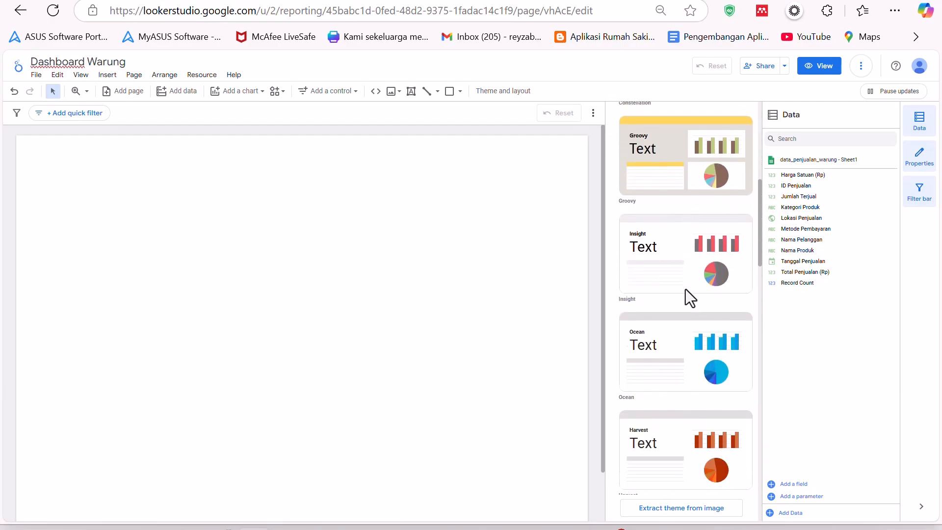
pyautogui.click(700, 276)
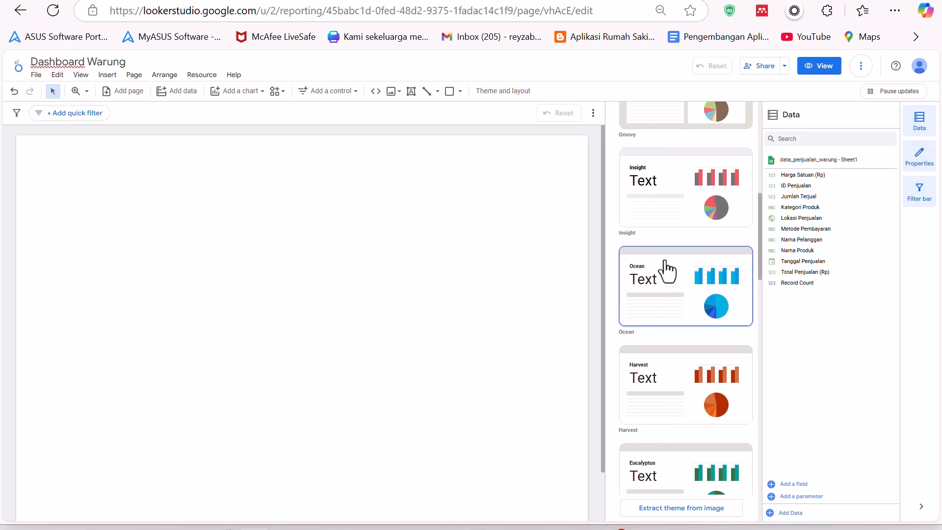
pyautogui.scroll(6, 687, 231)
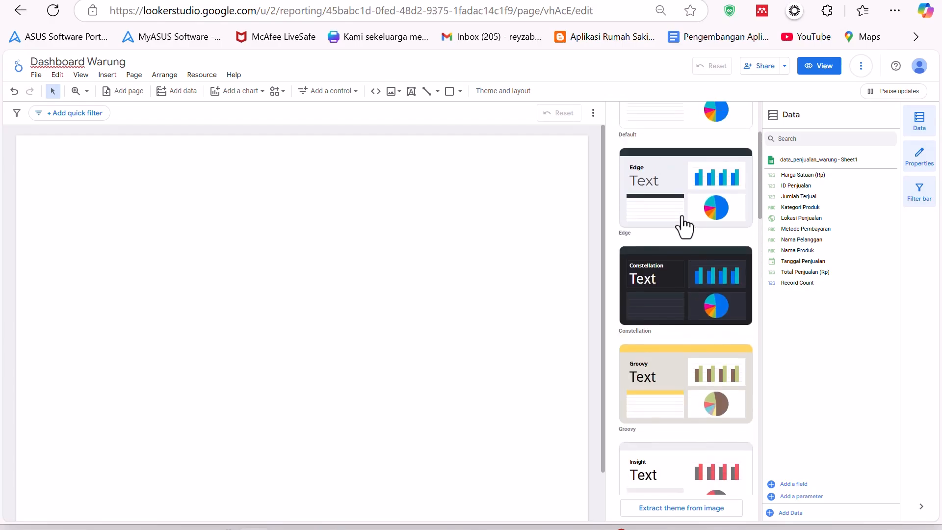
pyautogui.scroll(3, 687, 197)
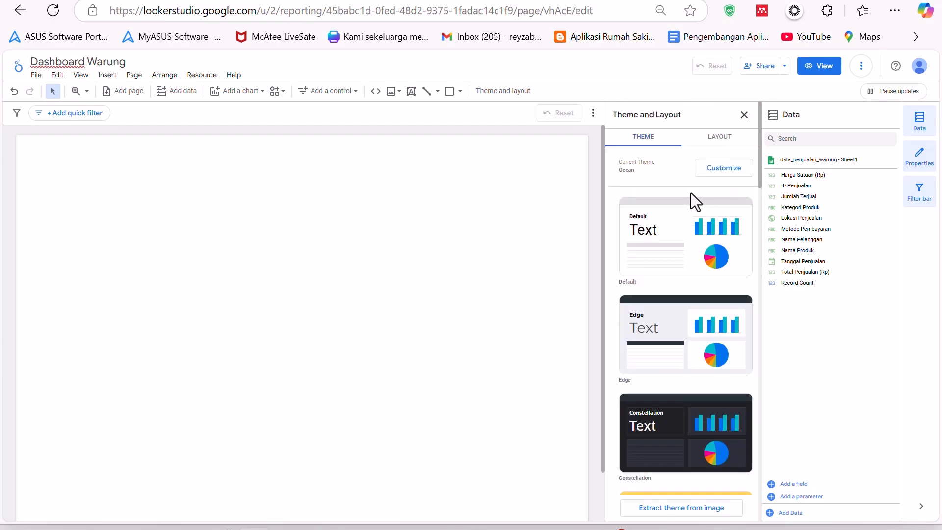
# - Set the report layout's navigation type to Top left
pyautogui.click(721, 140)
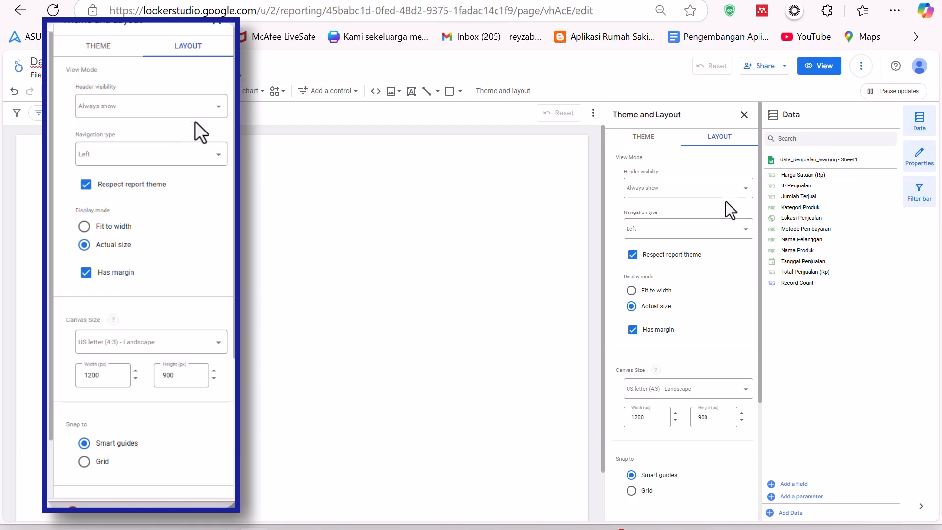
pyautogui.click(671, 242)
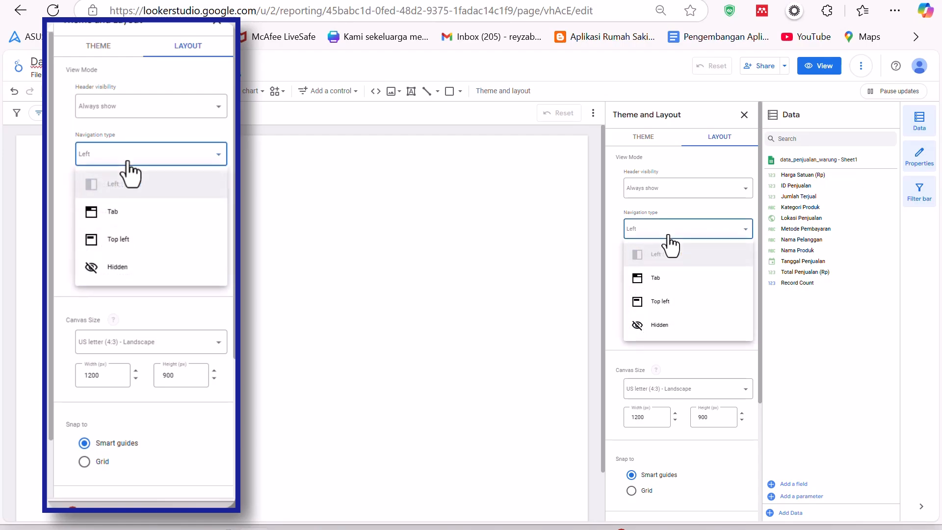
pyautogui.click(660, 301)
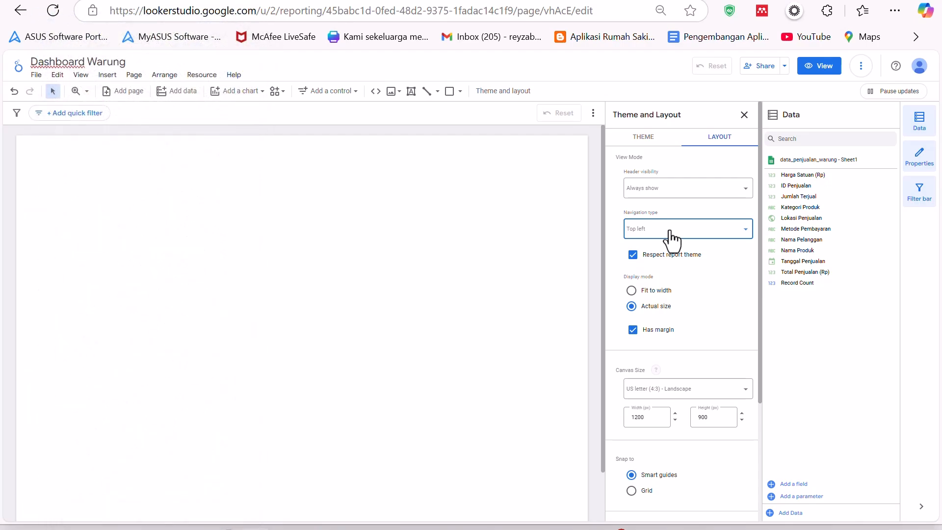
# - Add a new page to the report
pyautogui.click(134, 75)
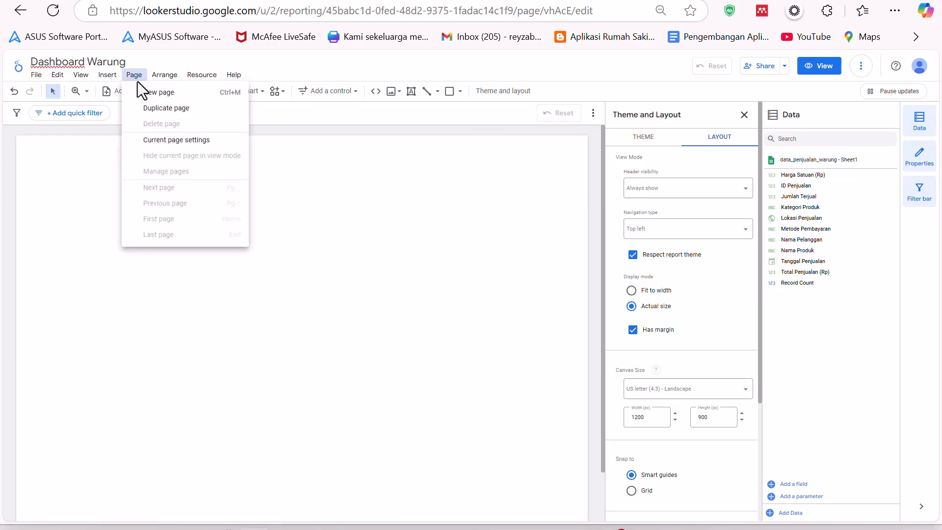
pyautogui.click(186, 94)
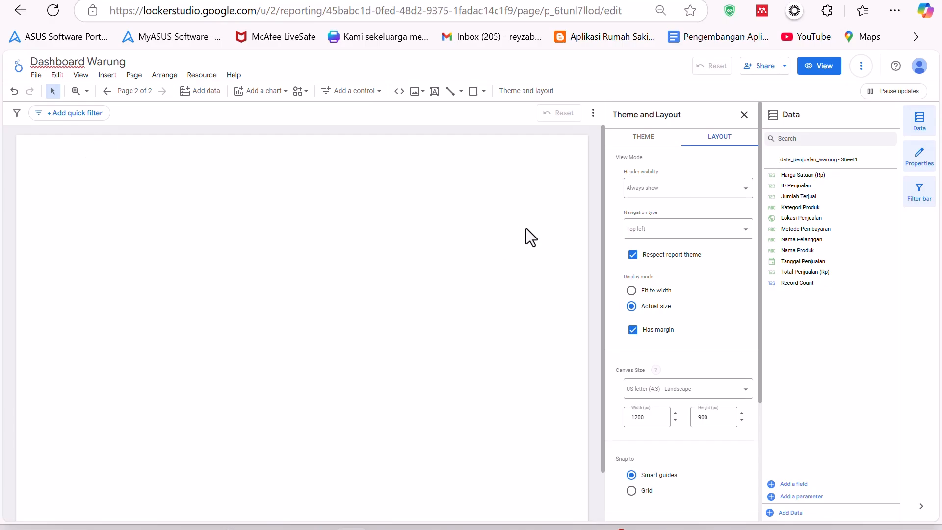
# - Set the report's navigation type to Tab
pyautogui.click(674, 228)
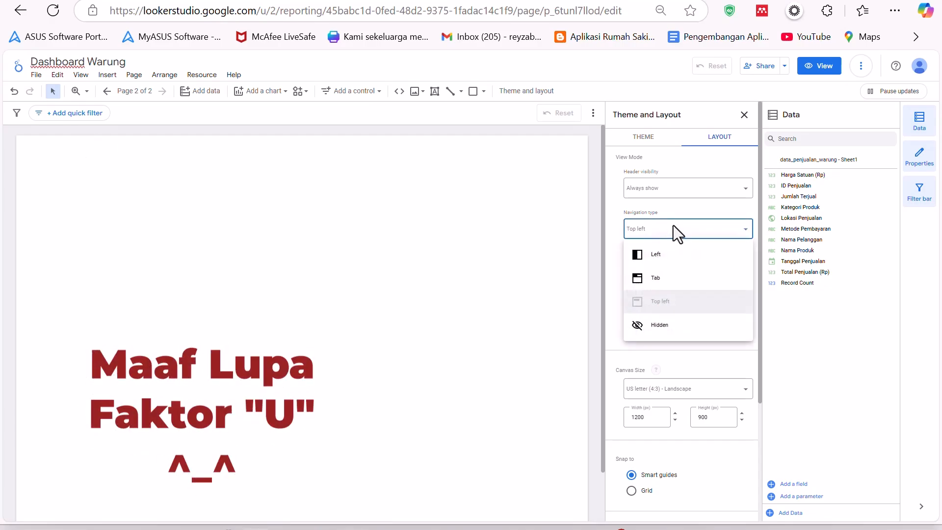
pyautogui.click(672, 278)
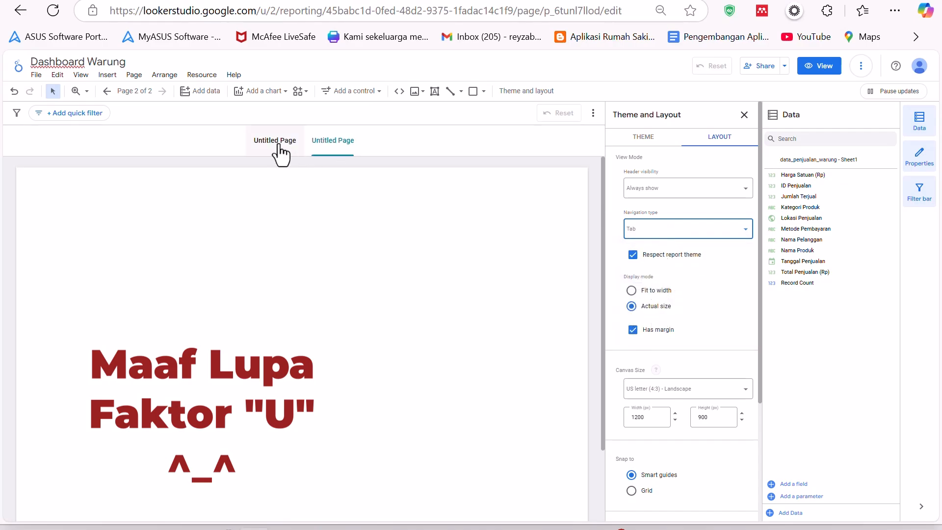
# - Set the second page's canvas size to Screen (16:9) - Landscape
pyautogui.click(275, 147)
pyautogui.click(350, 156)
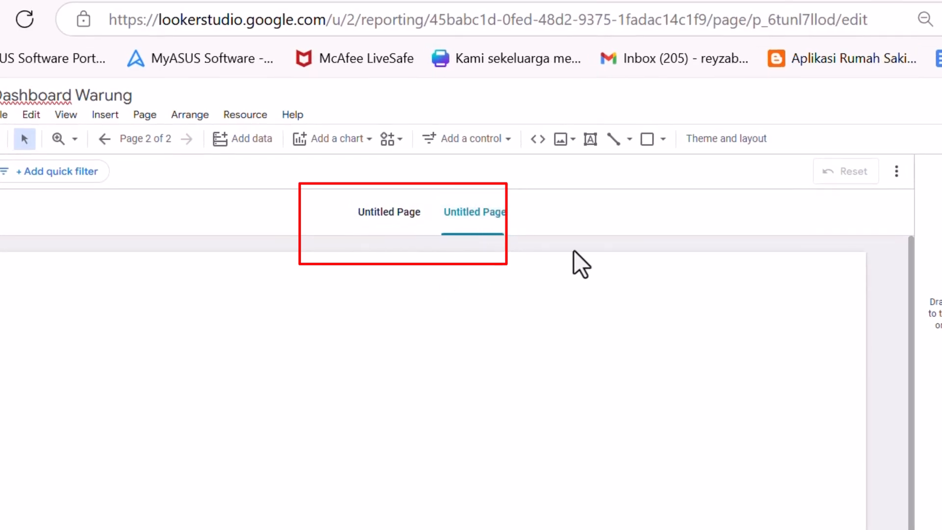
pyautogui.click(731, 142)
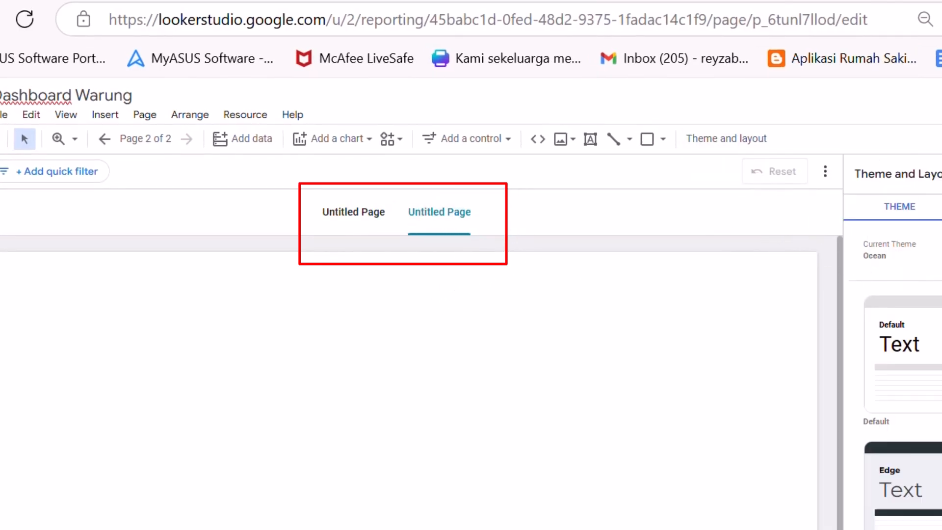
pyautogui.click(852, 175)
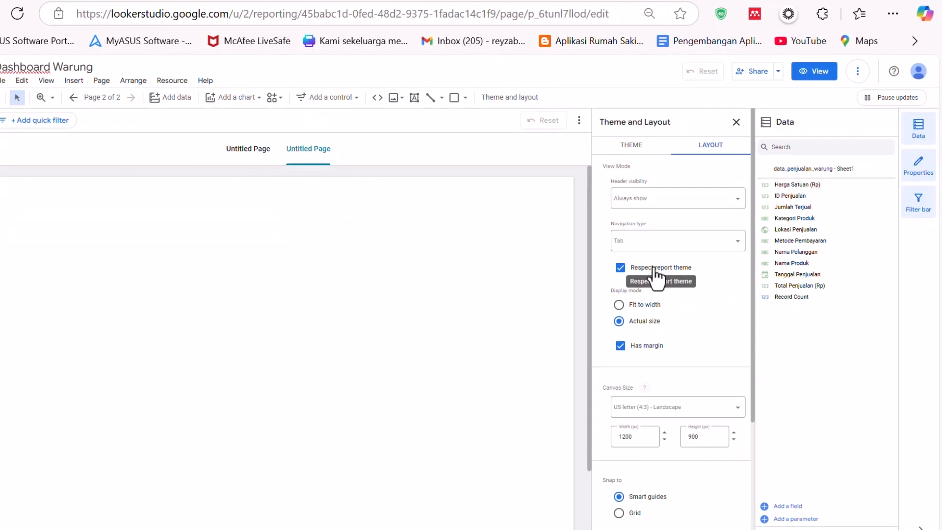
pyautogui.scroll(-3, 683, 312)
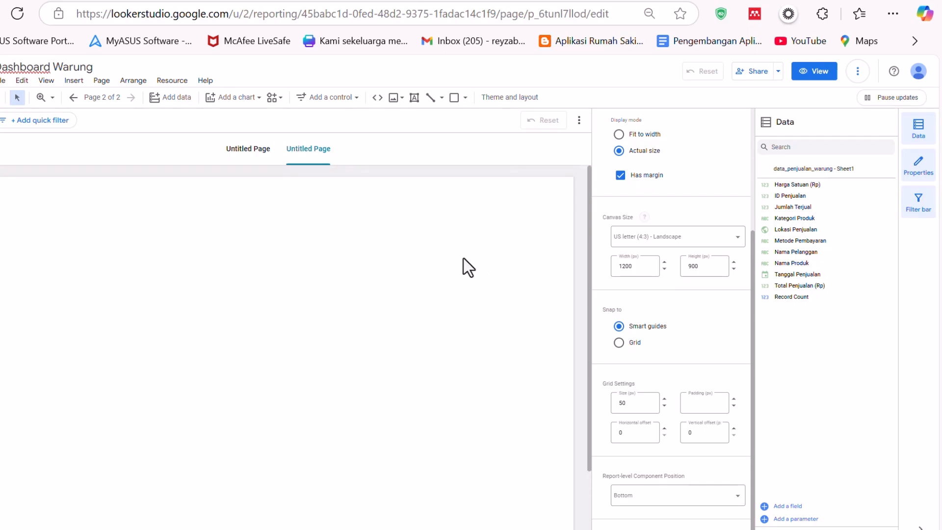
pyautogui.scroll(4, 655, 276)
pyautogui.scroll(-2, 670, 295)
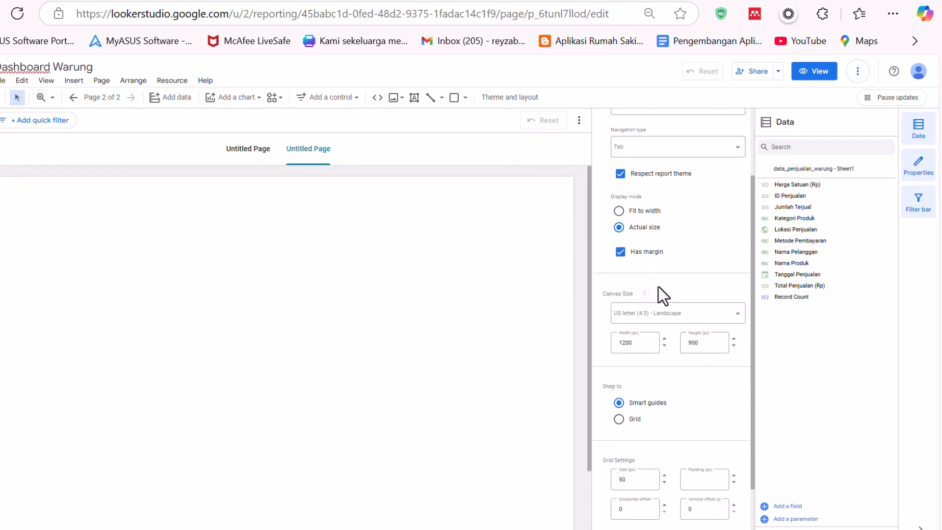
pyautogui.click(661, 315)
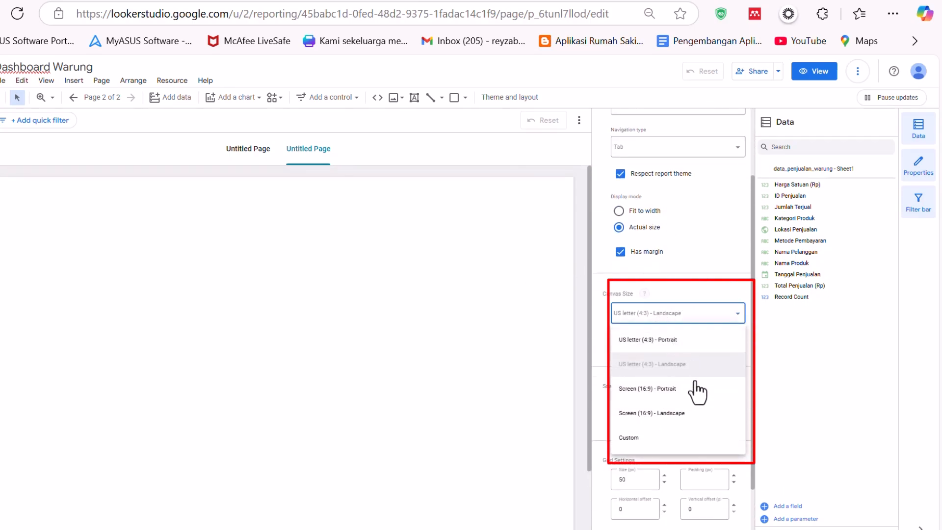
pyautogui.click(658, 414)
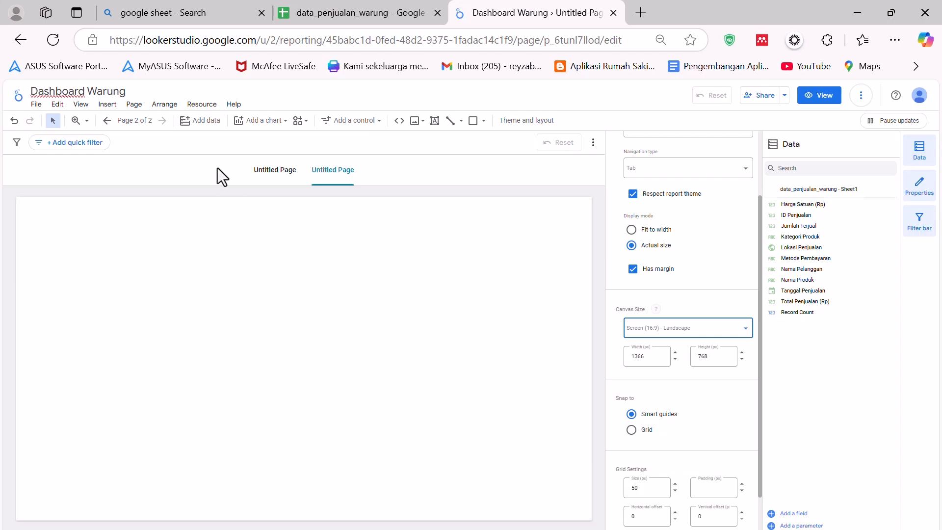
# - Open the first page's layout settings and reselect the Screen (16:9) - Landscape canvas size
pyautogui.click(267, 171)
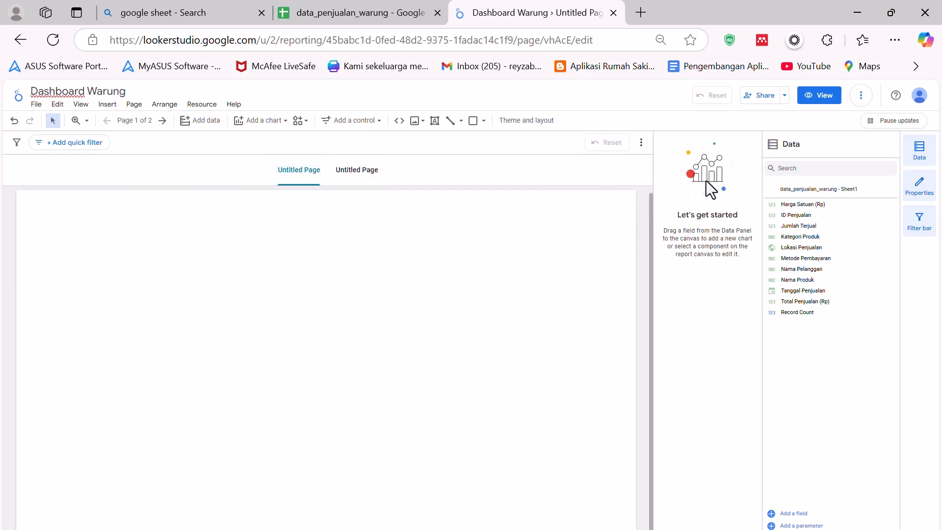
pyautogui.click(529, 121)
pyautogui.click(731, 172)
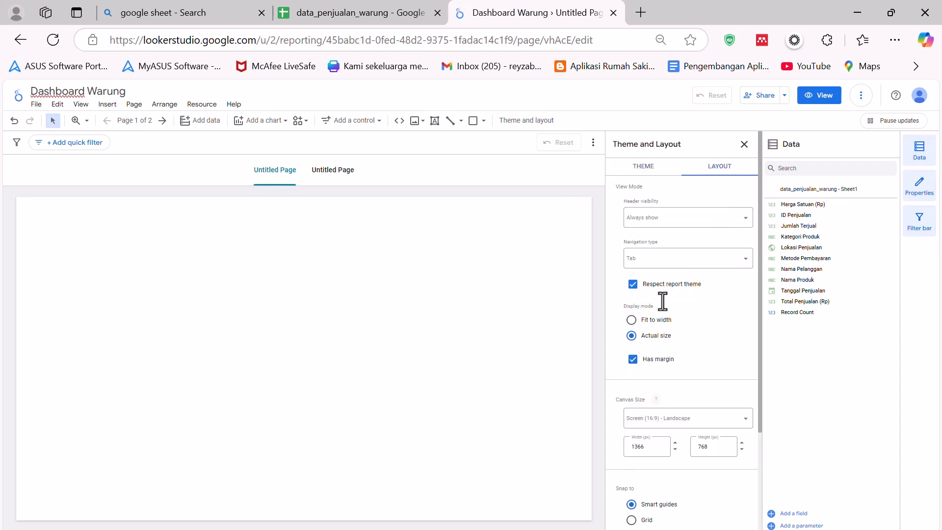
pyautogui.scroll(-2, 690, 344)
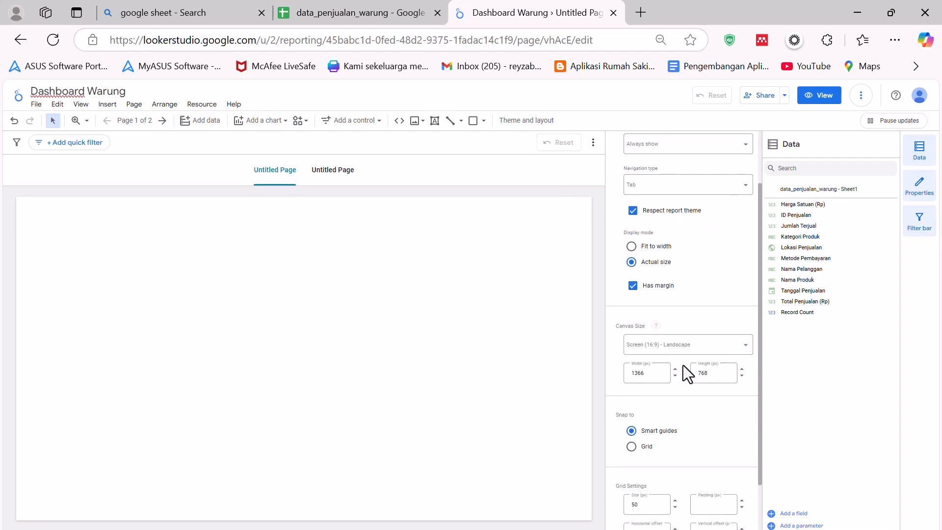
pyautogui.click(679, 346)
pyautogui.click(675, 441)
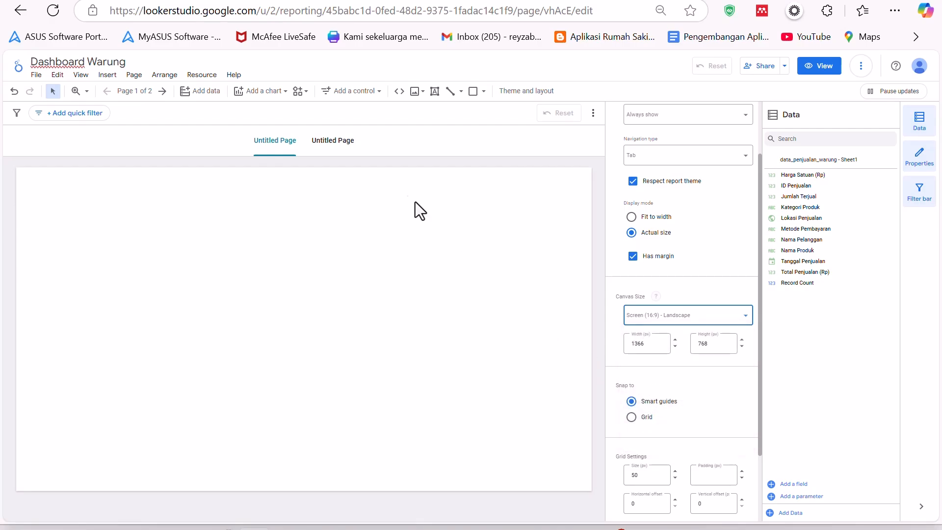
# - Try Auto hide header visibility on the second page, then restore Always show and close the layout panel
pyautogui.click(340, 146)
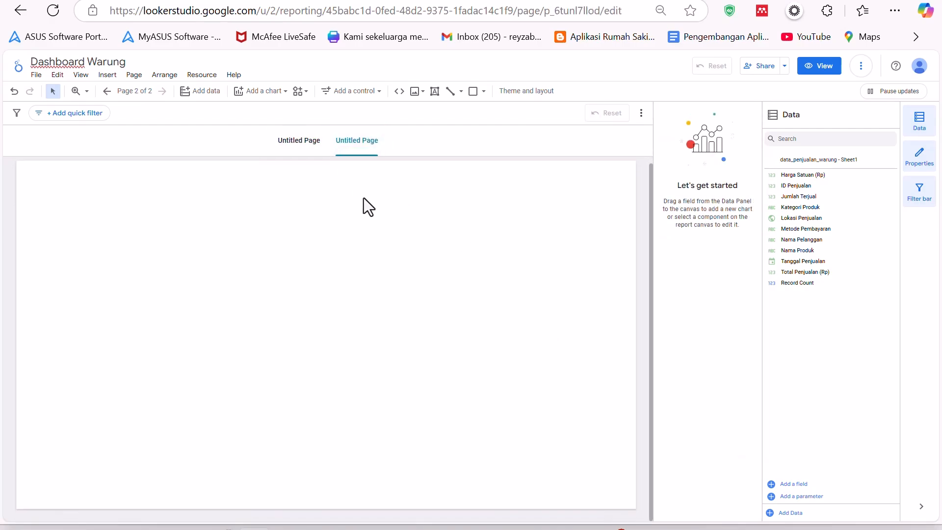
pyautogui.click(299, 142)
pyautogui.click(360, 143)
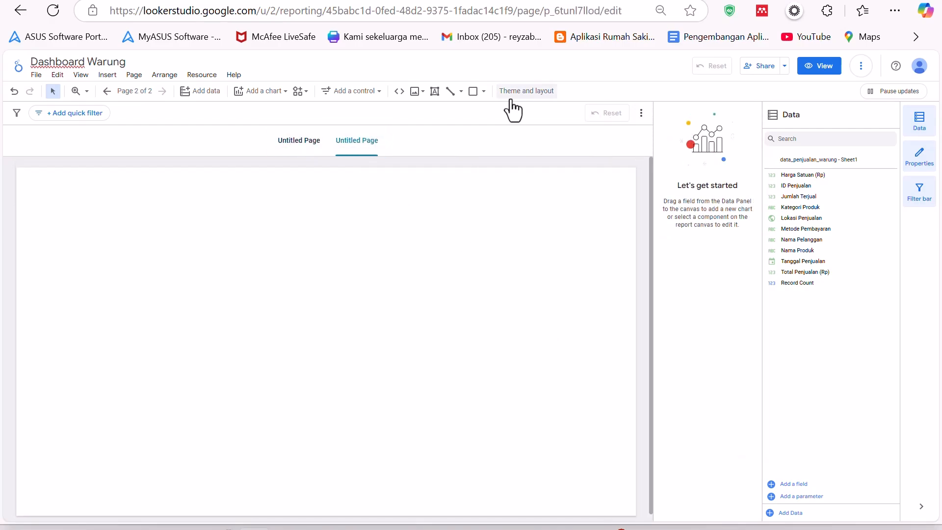
pyautogui.click(526, 91)
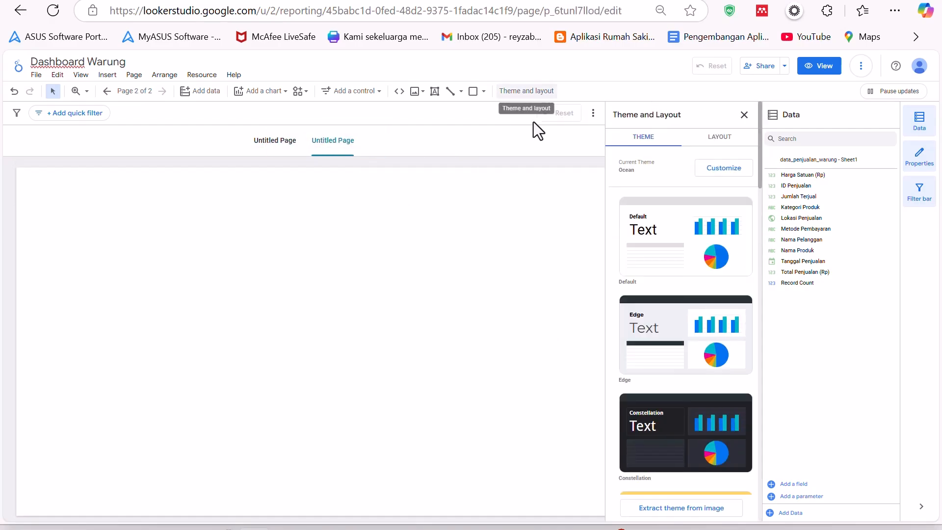
pyautogui.click(725, 143)
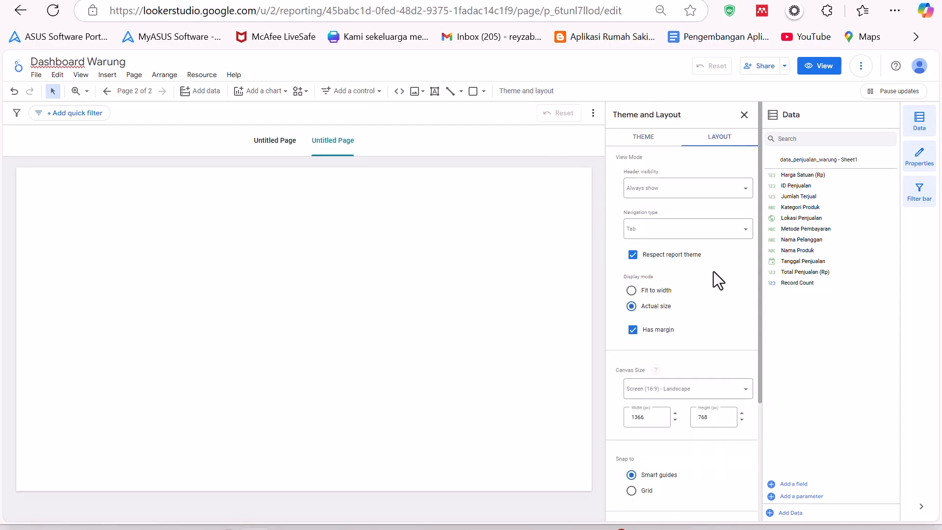
pyautogui.click(696, 188)
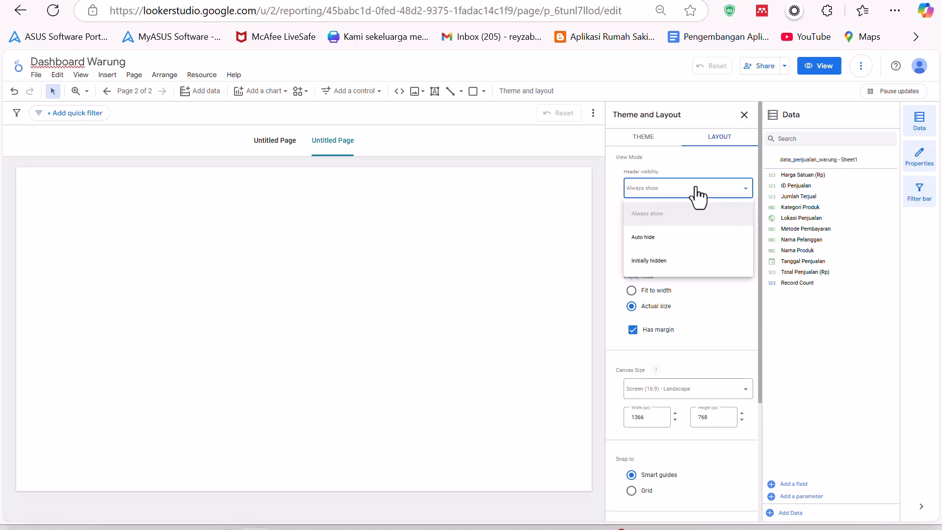
pyautogui.click(658, 240)
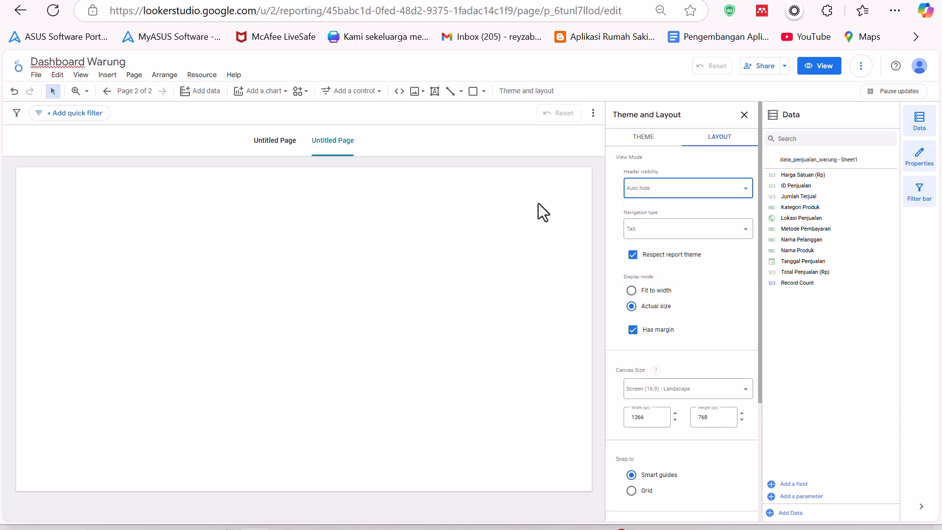
pyautogui.click(676, 193)
pyautogui.click(672, 216)
pyautogui.scroll(-3, 673, 285)
pyautogui.scroll(3, 677, 294)
pyautogui.click(744, 115)
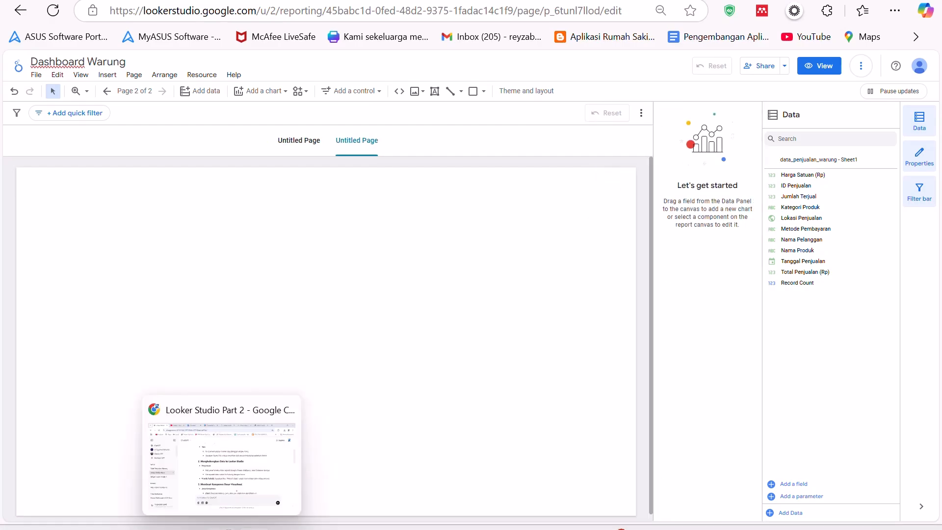
# - Rename the first page as General Information in the page manager
pyautogui.click(223, 529)
pyautogui.scroll(-3, 462, 340)
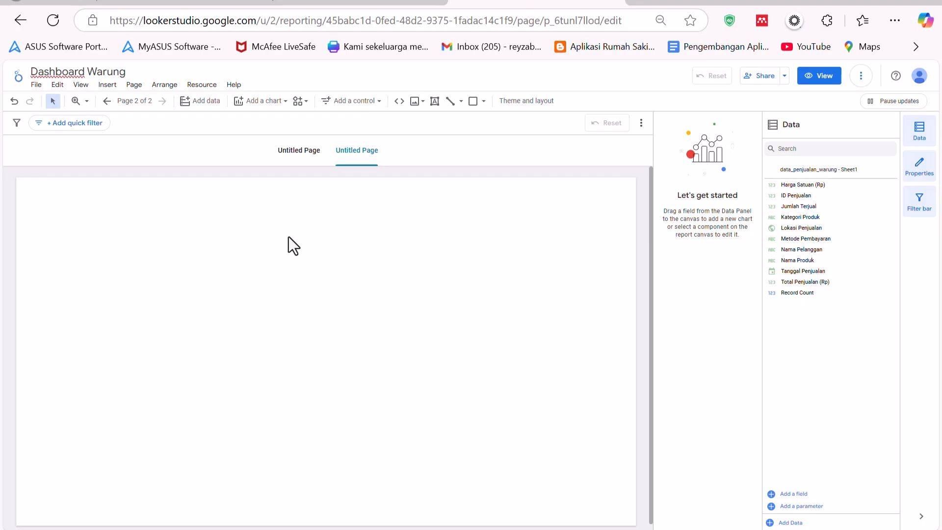
pyautogui.click(309, 158)
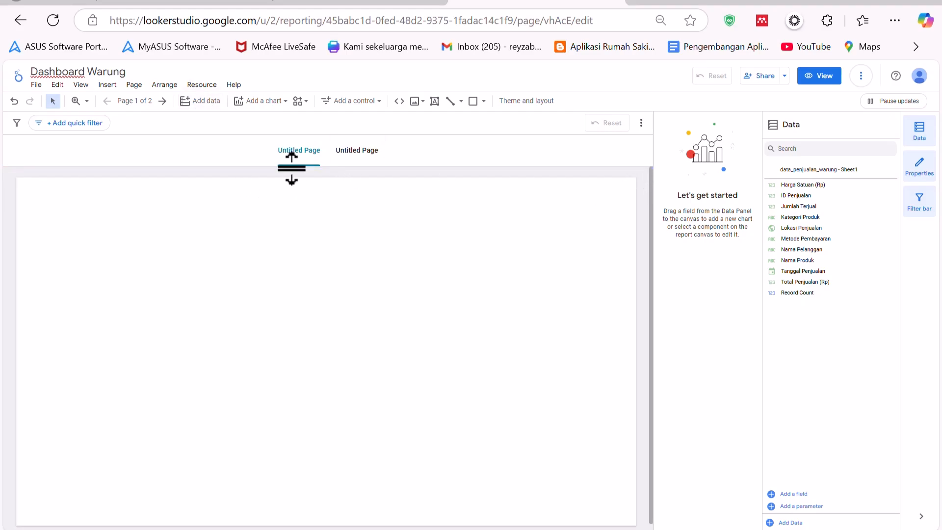
pyautogui.click(134, 85)
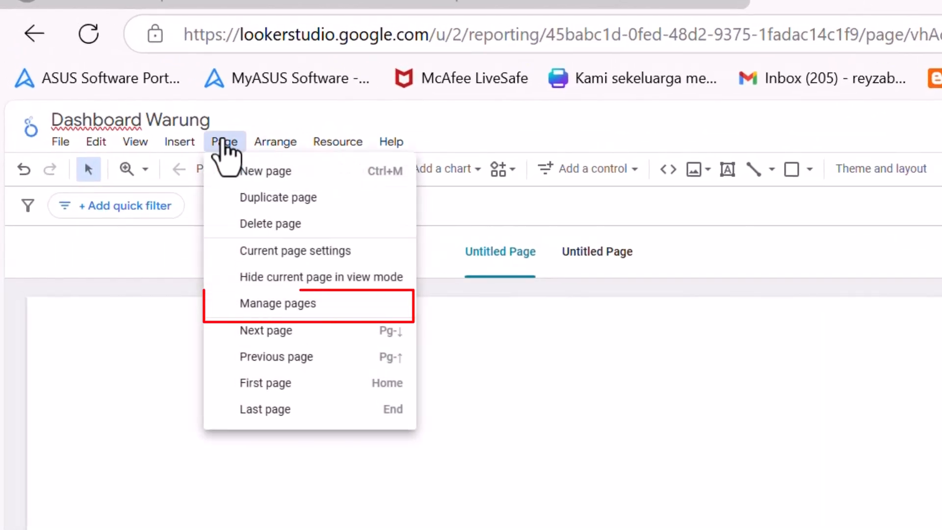
pyautogui.click(311, 306)
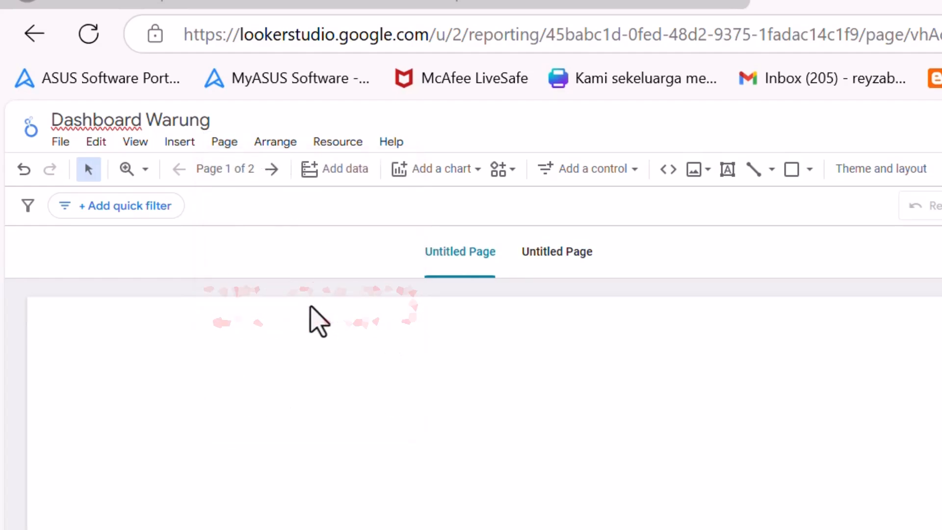
pyautogui.click(223, 144)
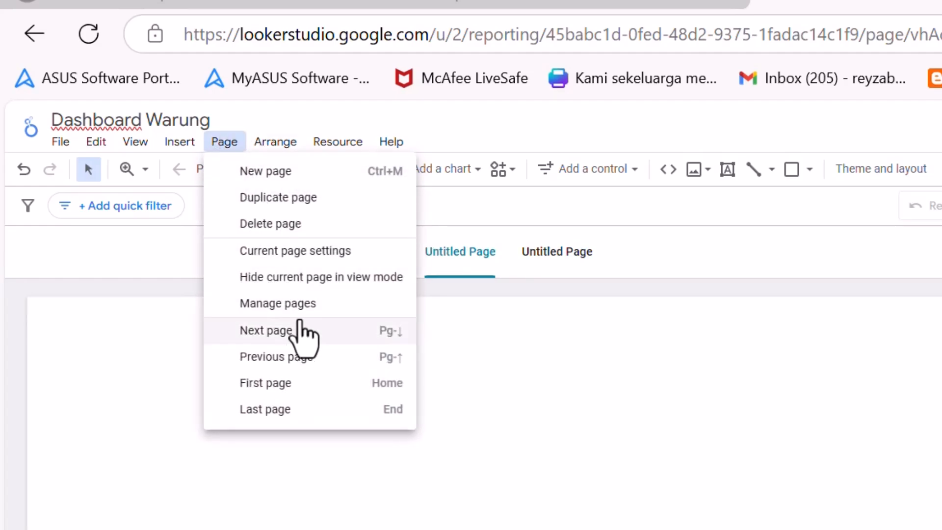
pyautogui.click(304, 307)
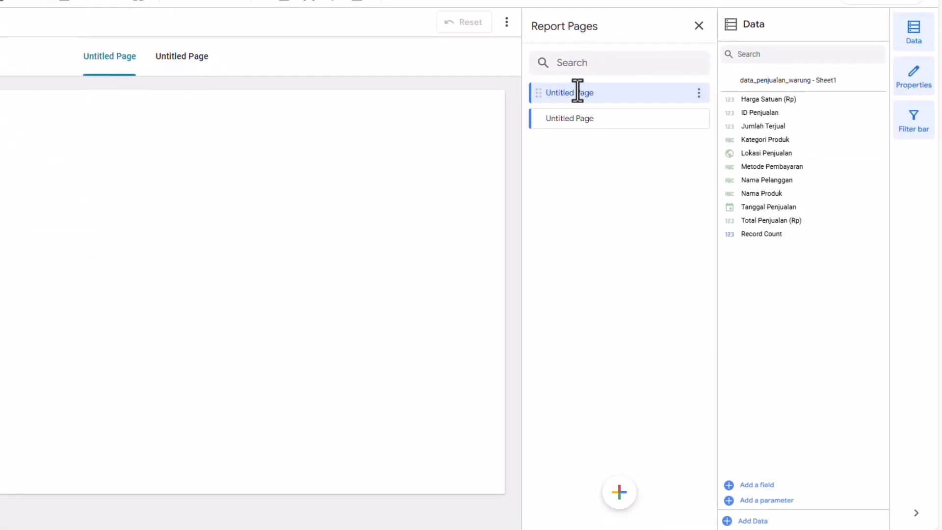
pyautogui.doubleClick(574, 94)
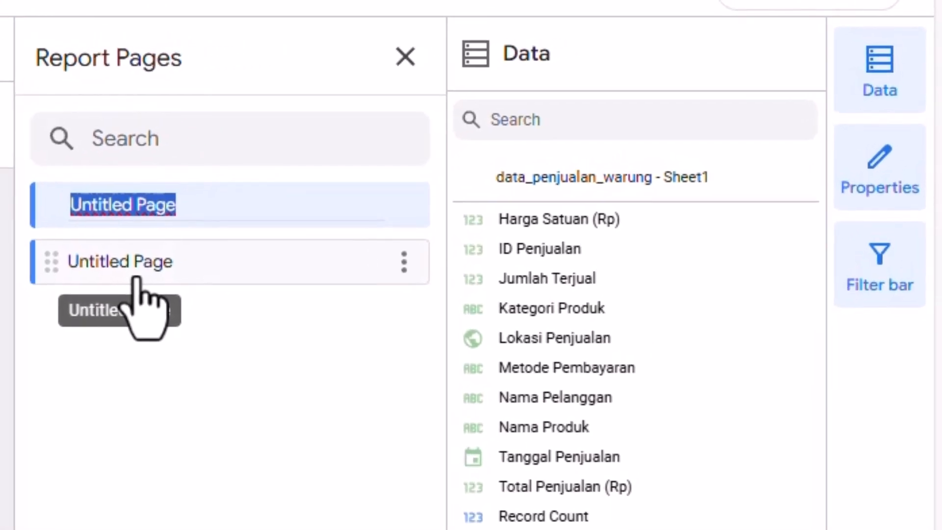
pyautogui.write('General Information')
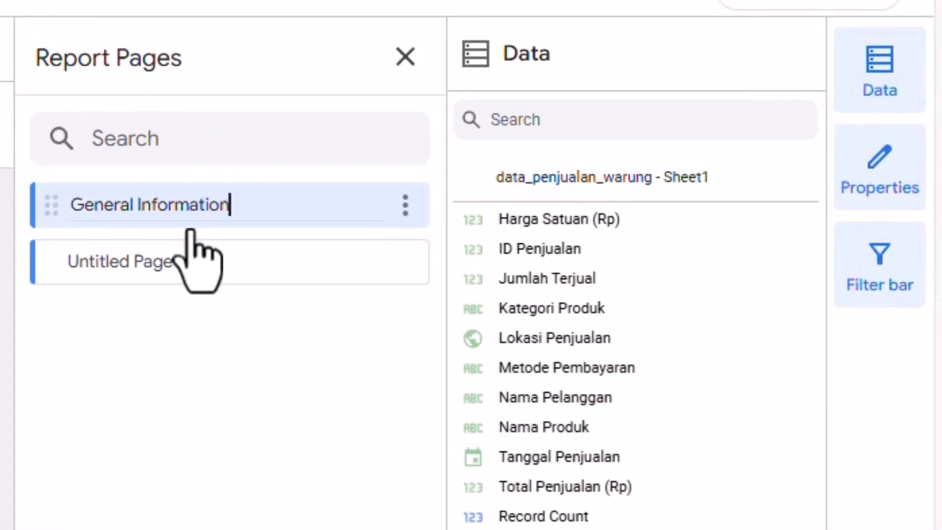
pyautogui.press('Return')
# - Rename the second page as Detail Information
pyautogui.click(147, 269)
pyautogui.doubleClick(147, 273)
pyautogui.write('Detail Information')
pyautogui.press('Return')
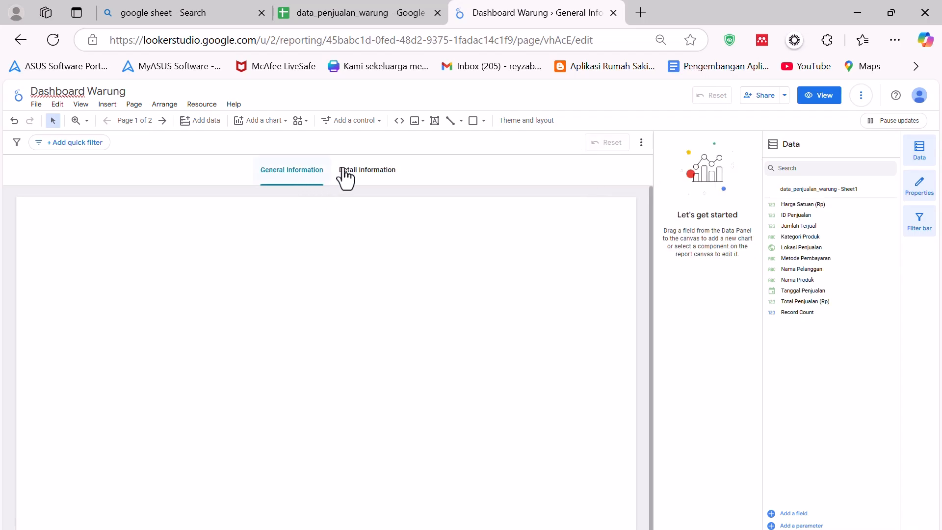
# - Assign the Home icon to the General Information page
pyautogui.click(344, 173)
pyautogui.click(312, 183)
pyautogui.click(354, 183)
pyautogui.click(316, 183)
pyautogui.click(134, 104)
pyautogui.click(171, 199)
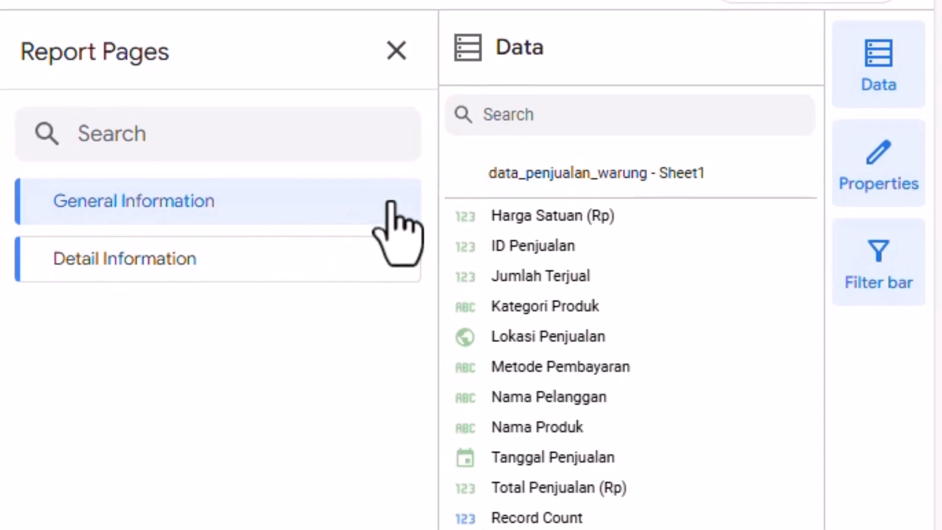
pyautogui.click(395, 202)
pyautogui.click(530, 495)
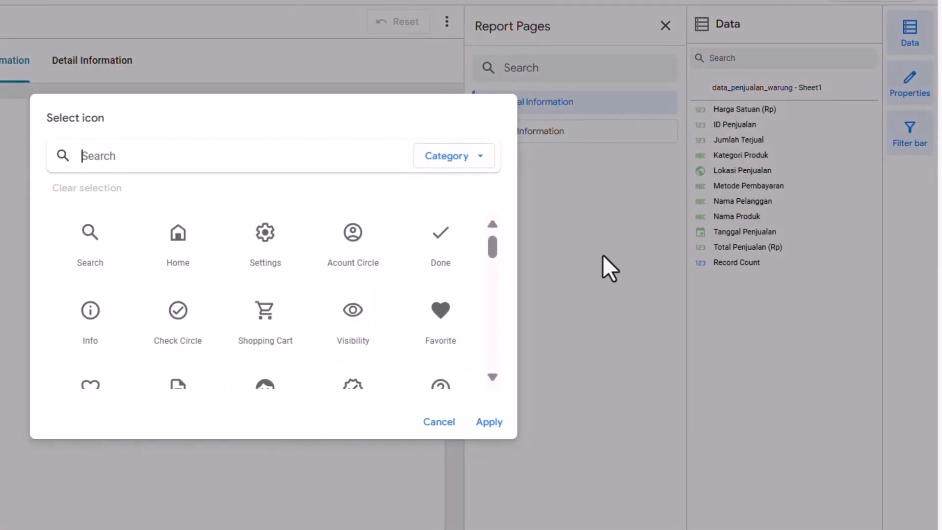
pyautogui.scroll(-15, 344, 300)
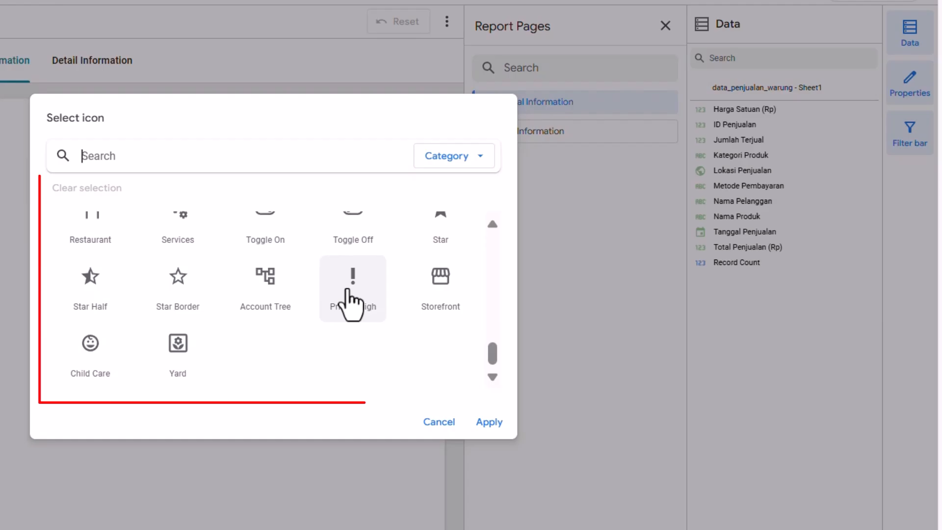
pyautogui.scroll(10, 351, 302)
pyautogui.scroll(5, 351, 302)
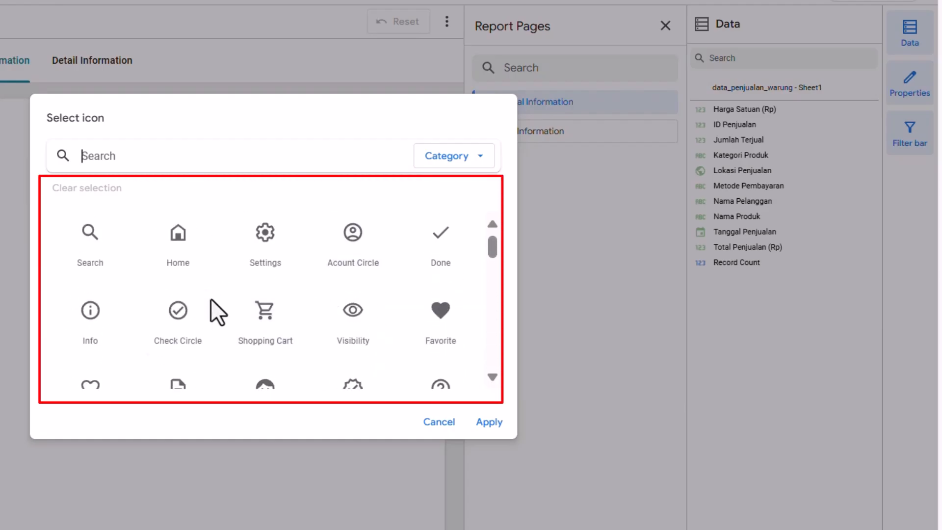
pyautogui.click(191, 245)
pyautogui.click(490, 422)
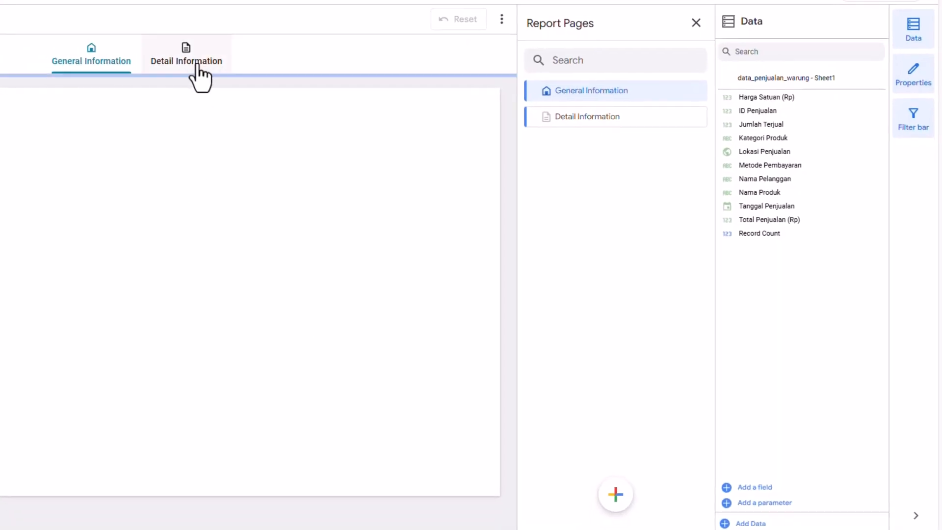
# - Switch between the General Information and Detail Information pages to check the page navigation
pyautogui.click(122, 67)
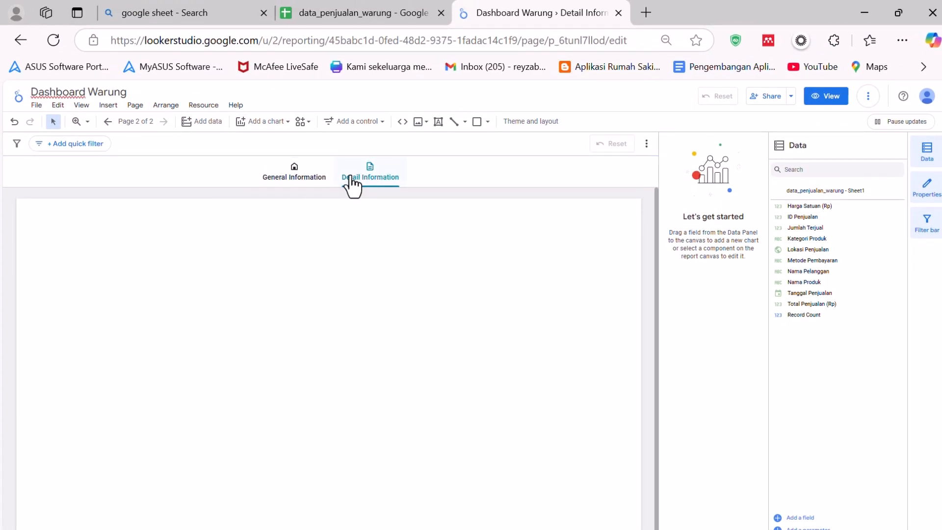
pyautogui.click(292, 179)
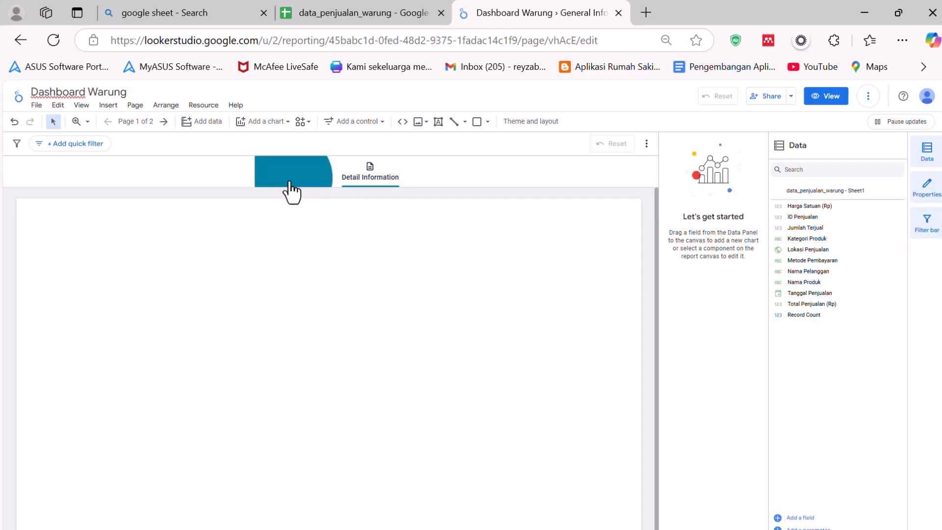
pyautogui.click(367, 181)
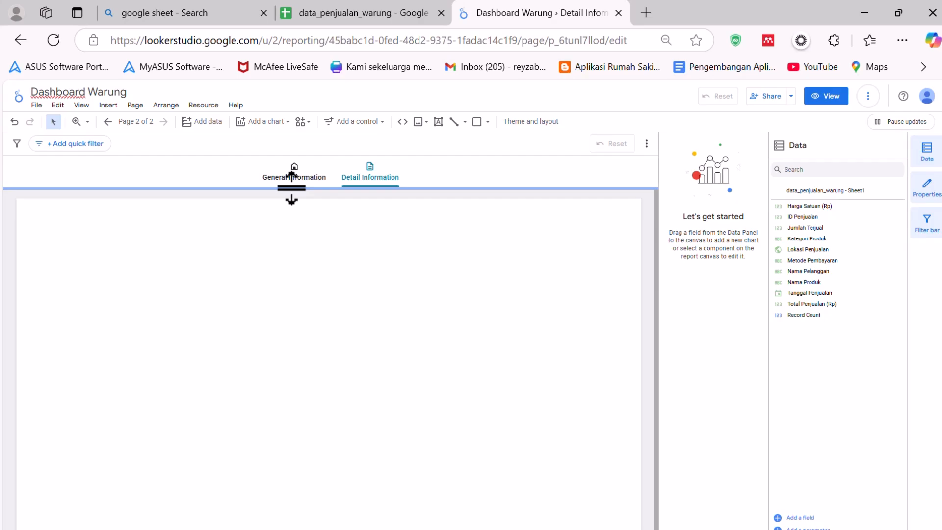
pyautogui.click(291, 182)
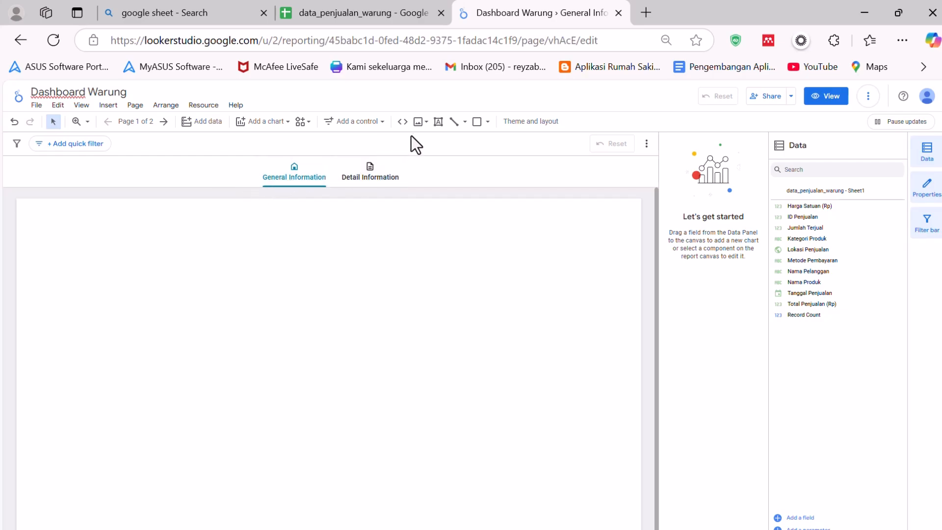
# - Add a text box at the top-left of the General Information page reading "Laporan Penjualan Warung"
pyautogui.click(439, 124)
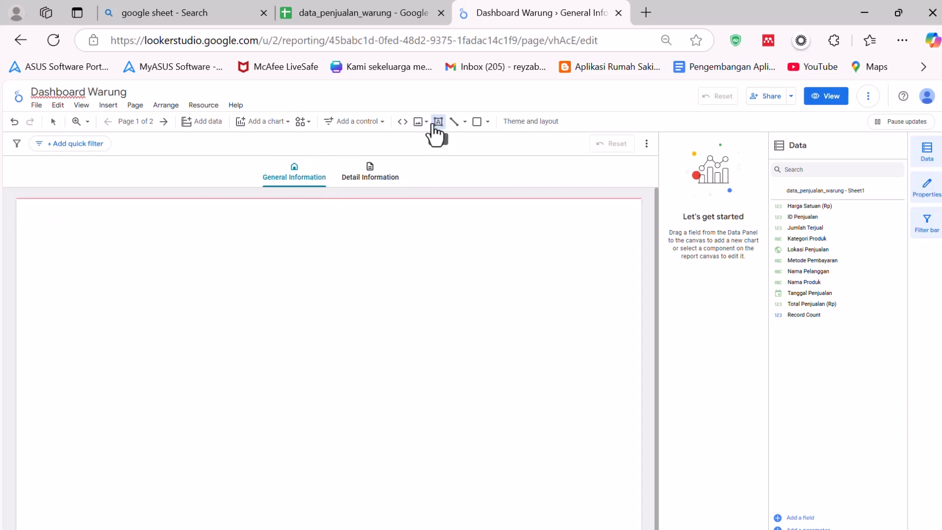
pyautogui.click(41, 218)
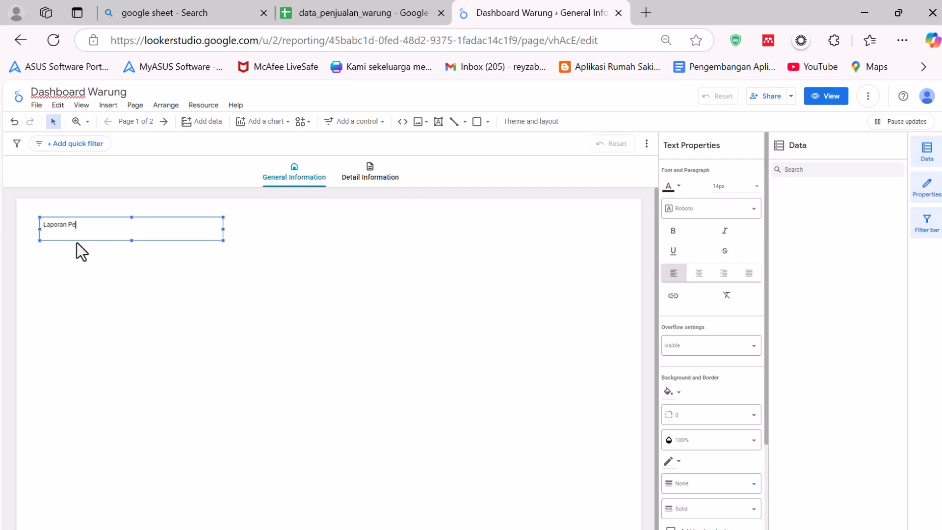
pyautogui.write('Laporan Penjualan Warung')
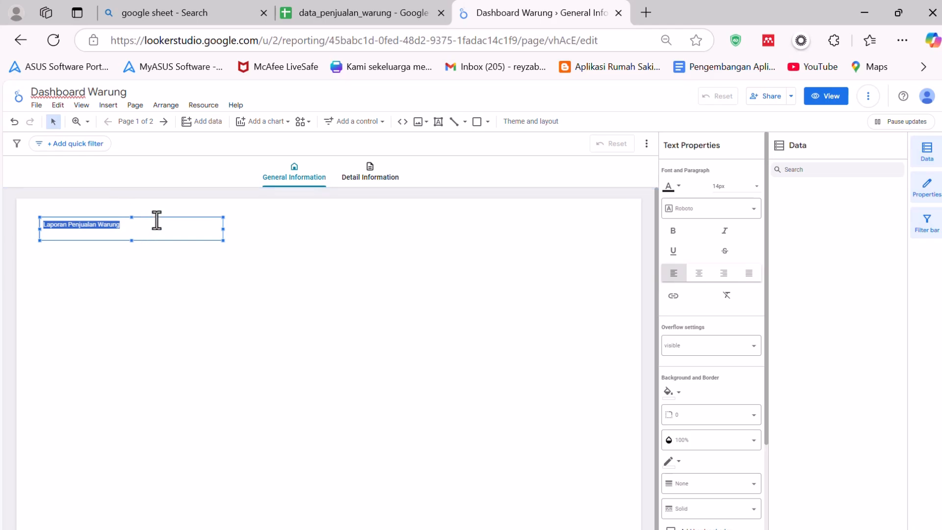
# - Try center, right and justified alignment on the title text, ending back on left alignment
pyautogui.click(137, 254)
pyautogui.doubleClick(92, 233)
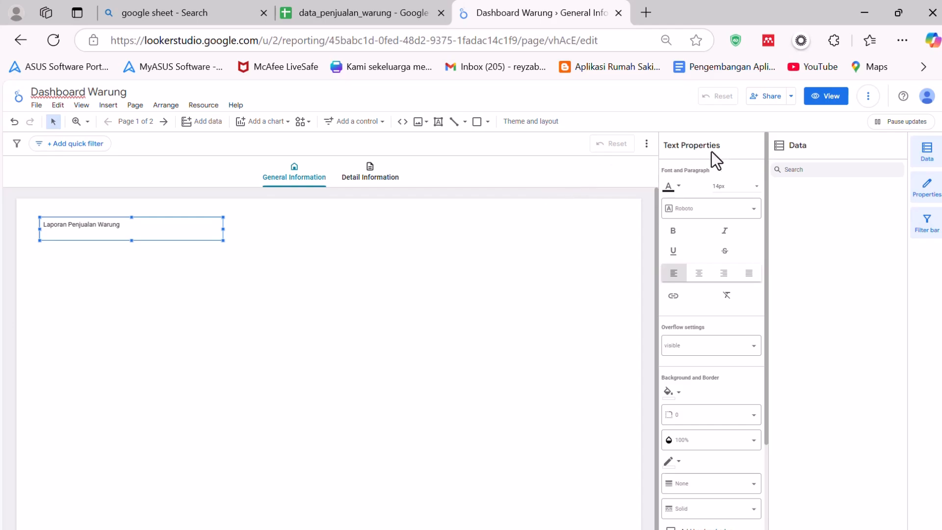
pyautogui.click(698, 277)
pyautogui.click(724, 278)
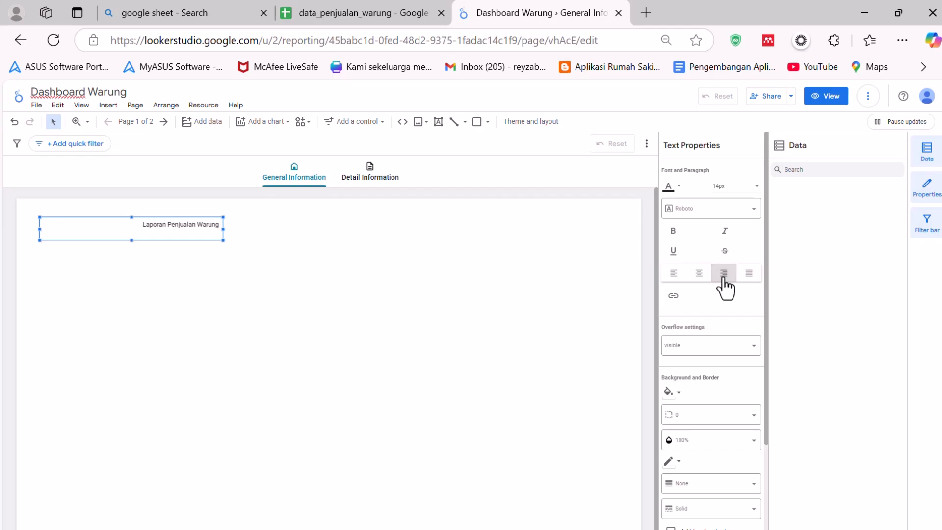
pyautogui.click(749, 275)
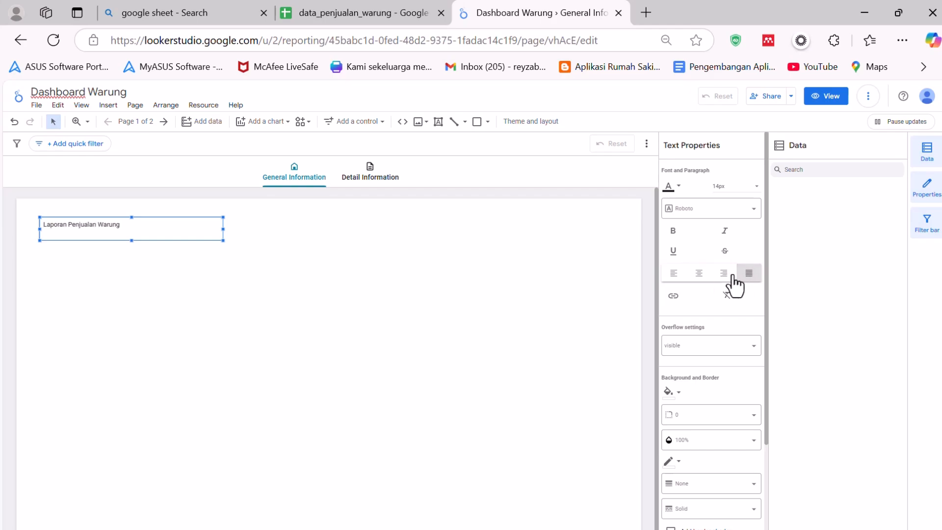
pyautogui.click(675, 275)
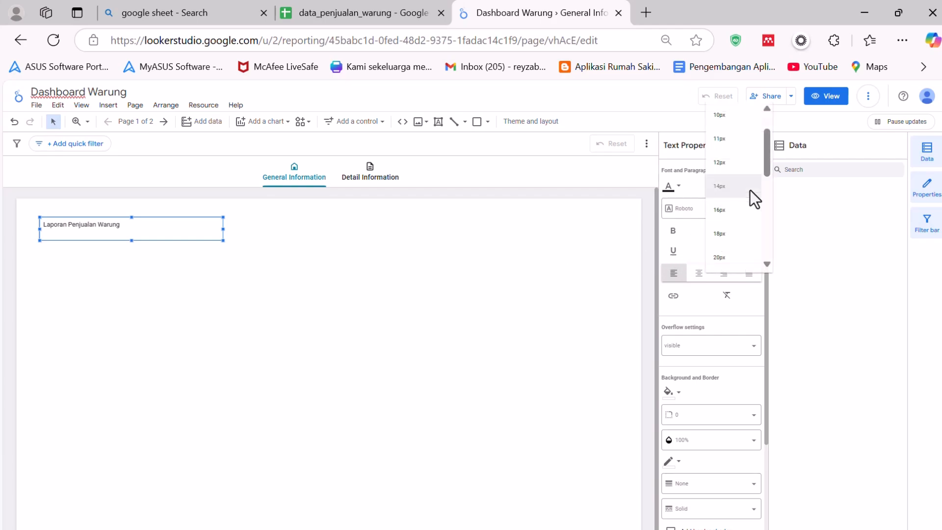
# - Set the title text's font size to 40px
pyautogui.scroll(-3, 736, 231)
pyautogui.scroll(3, 731, 193)
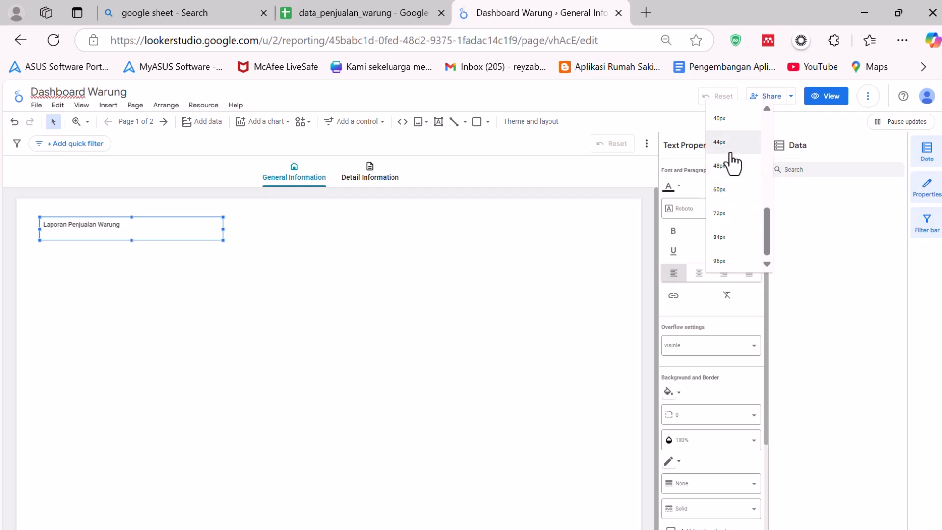
pyautogui.click(735, 242)
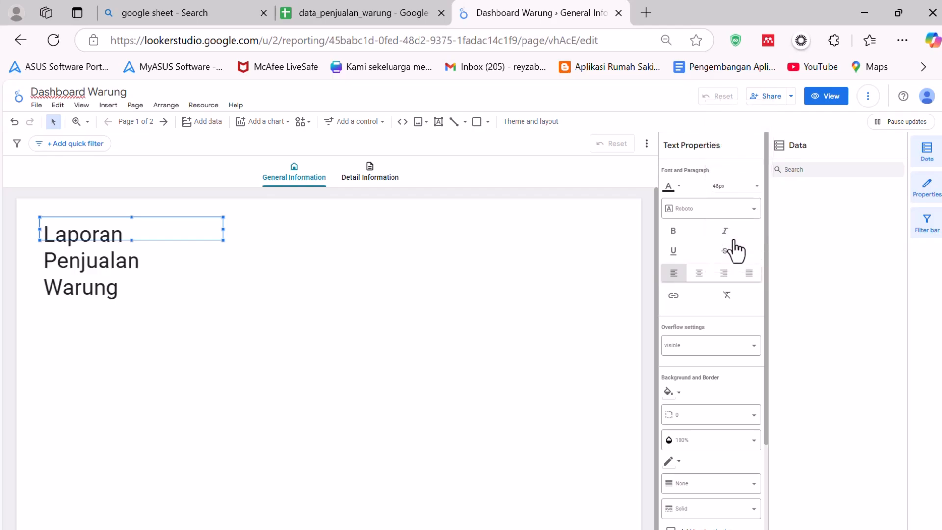
pyautogui.click(742, 188)
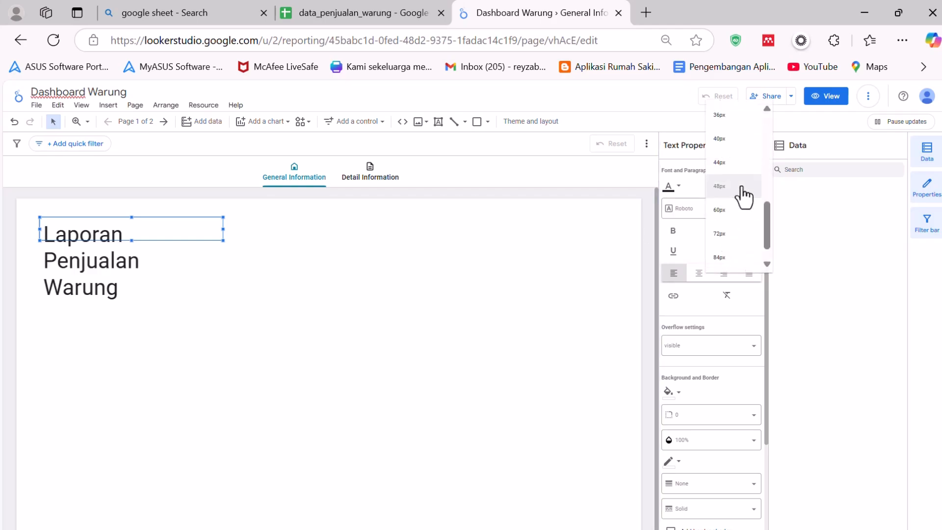
pyautogui.scroll(2, 732, 213)
pyautogui.click(729, 216)
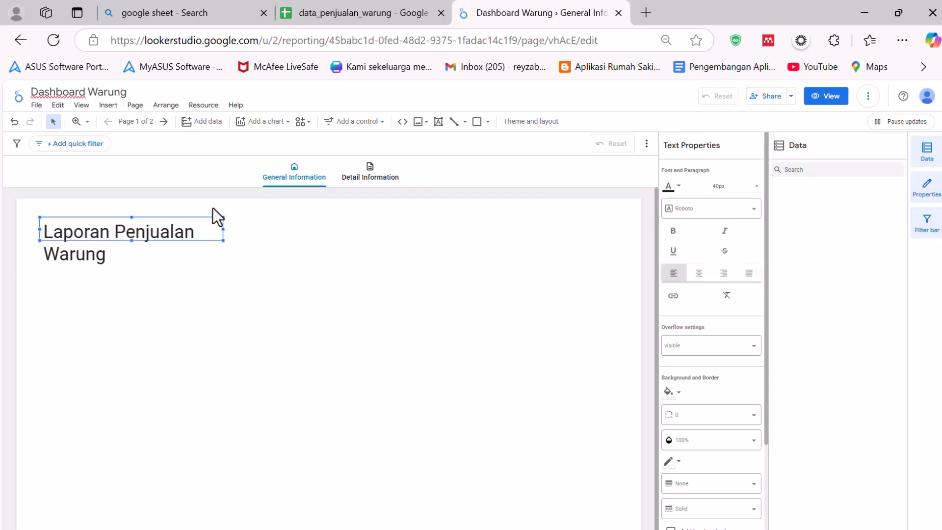
# - Widen the title box so the text fits on one line and move it toward the page's top-left corner
pyautogui.moveTo(223, 230); pyautogui.dragTo(382, 245)
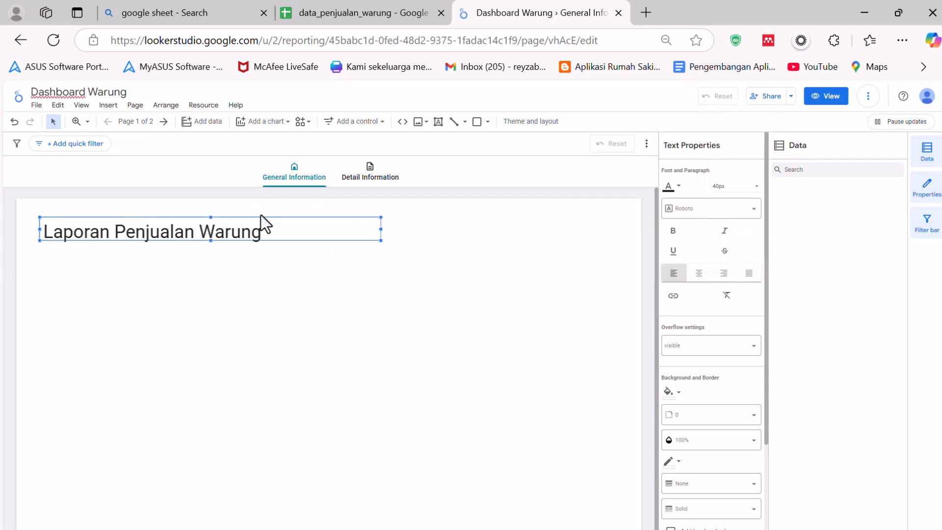
pyautogui.moveTo(261, 219); pyautogui.dragTo(244, 209)
pyautogui.scroll(-2, 732, 302)
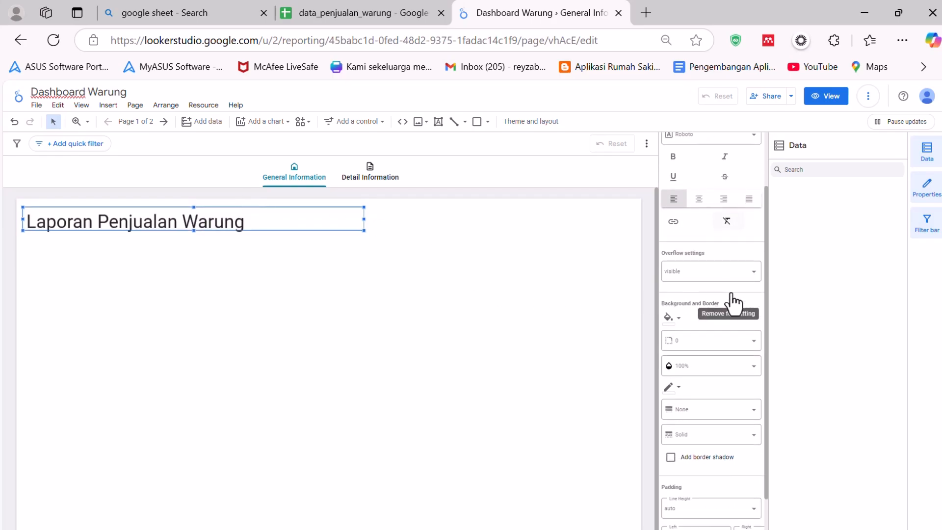
pyautogui.click(712, 274)
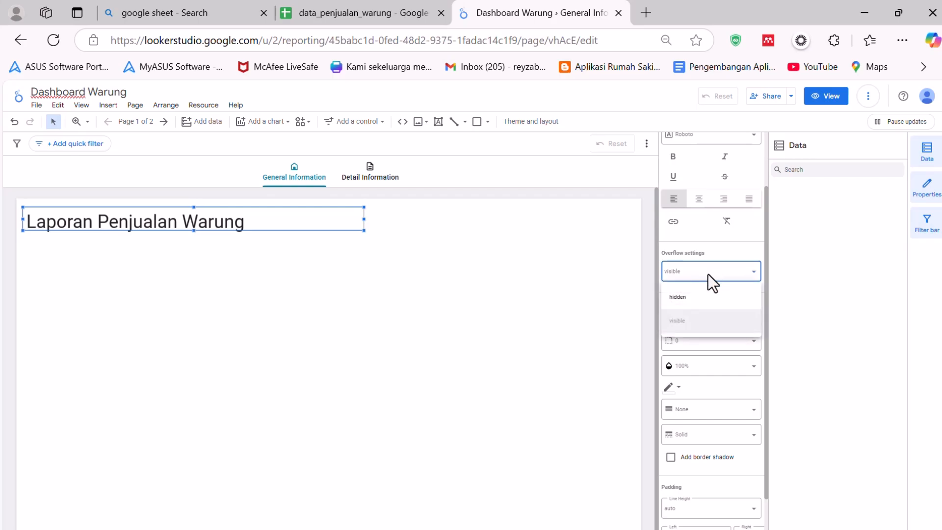
pyautogui.click(364, 221)
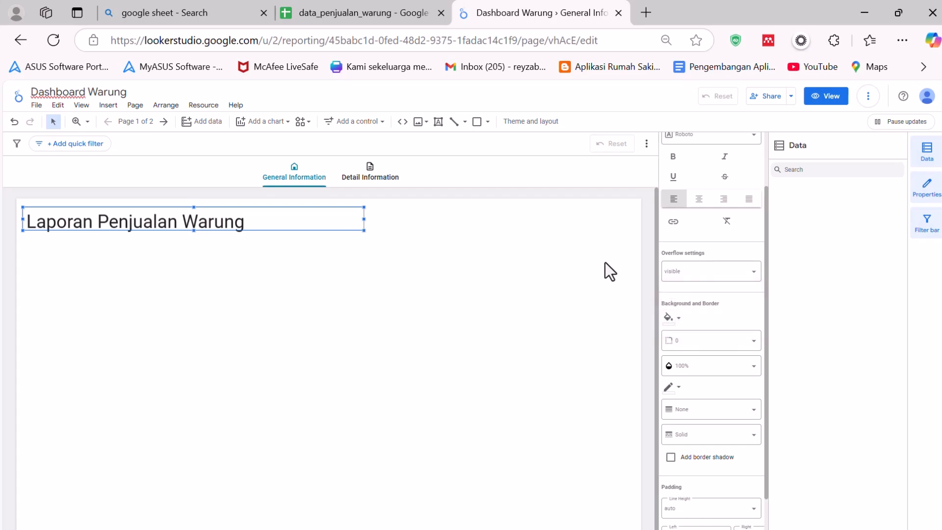
pyautogui.scroll(-1, 734, 321)
pyautogui.scroll(-1, 732, 320)
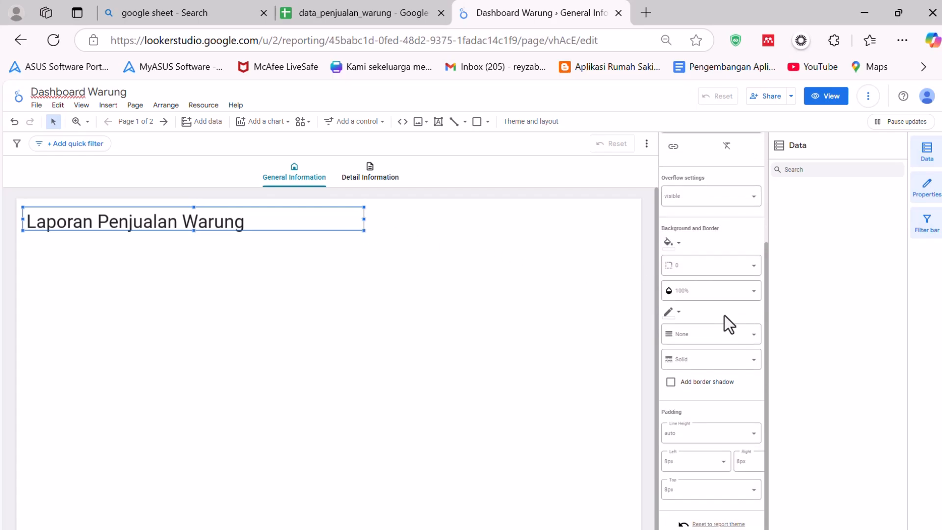
pyautogui.scroll(3, 726, 311)
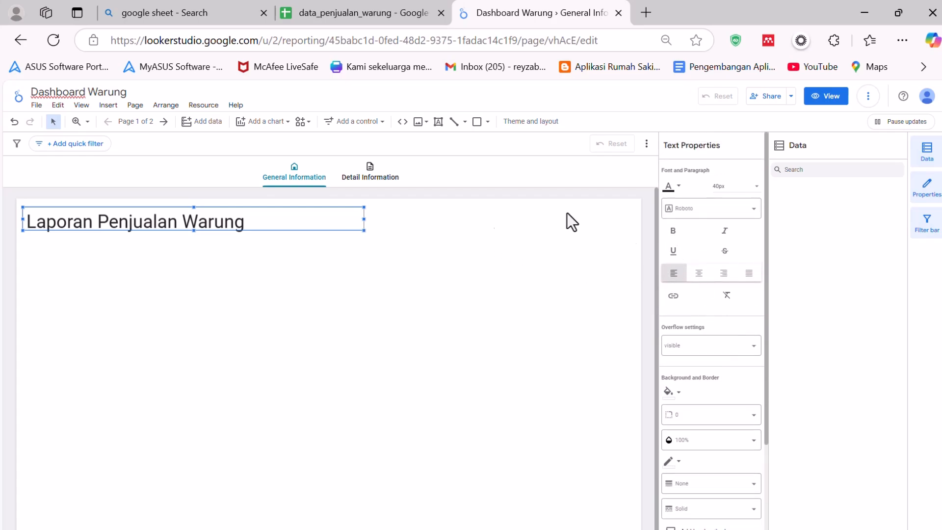
# - Try the Arial, Boogaloo and Calibri fonts on the title, then return it to Roboto
pyautogui.click(715, 214)
pyautogui.scroll(-5, 712, 294)
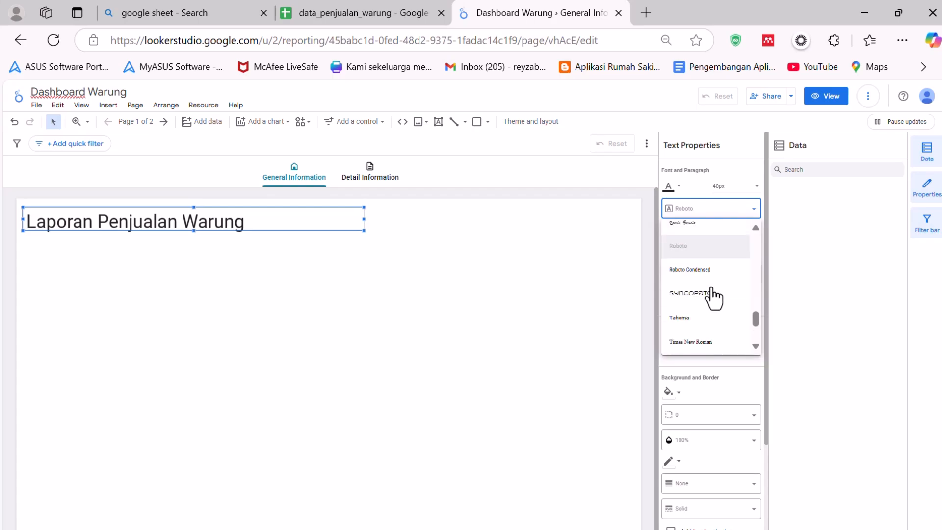
pyautogui.scroll(10, 712, 295)
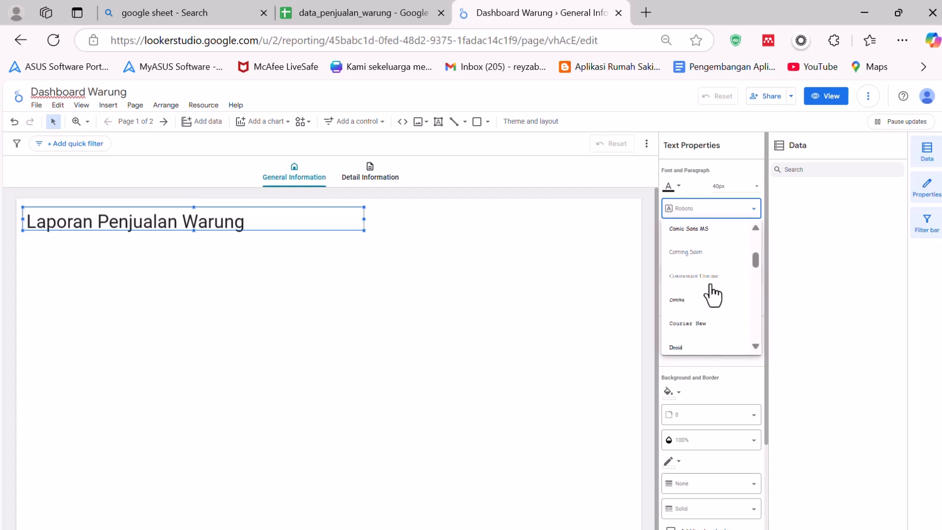
pyautogui.click(695, 240)
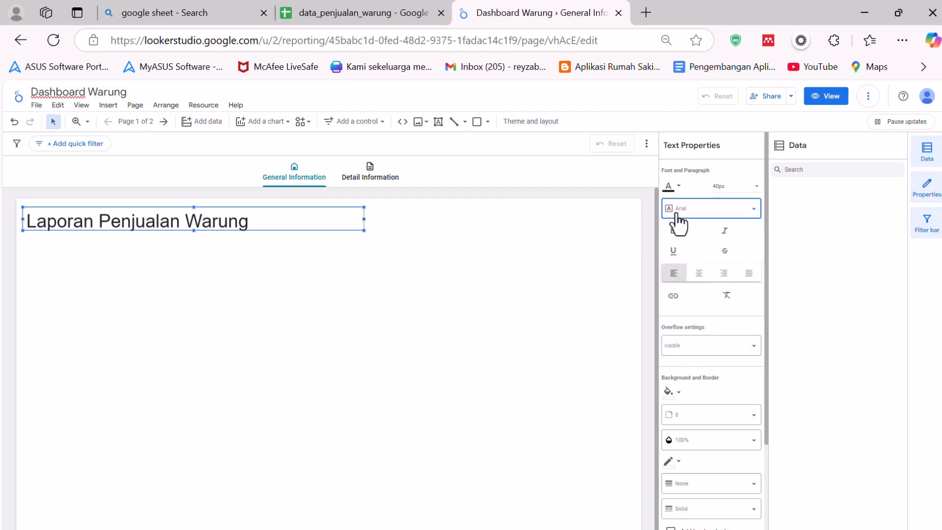
pyautogui.click(676, 216)
pyautogui.click(695, 269)
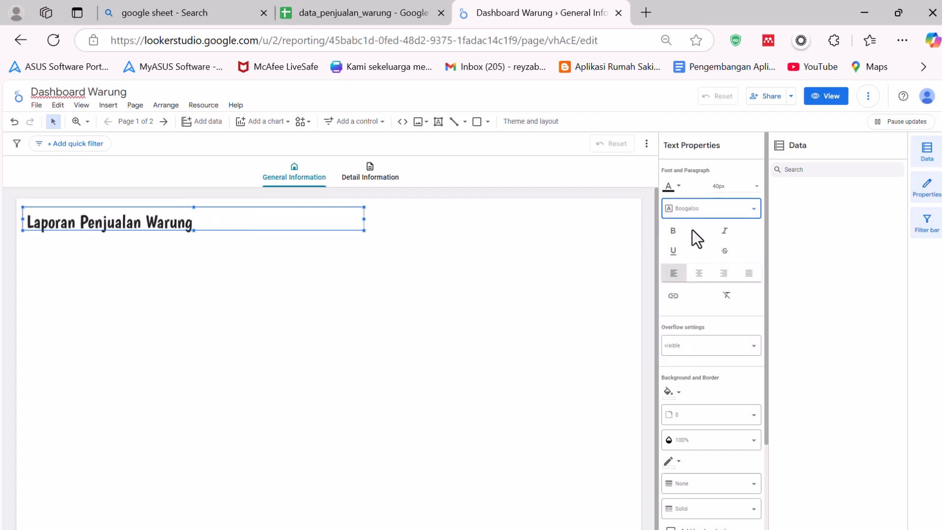
pyautogui.click(690, 215)
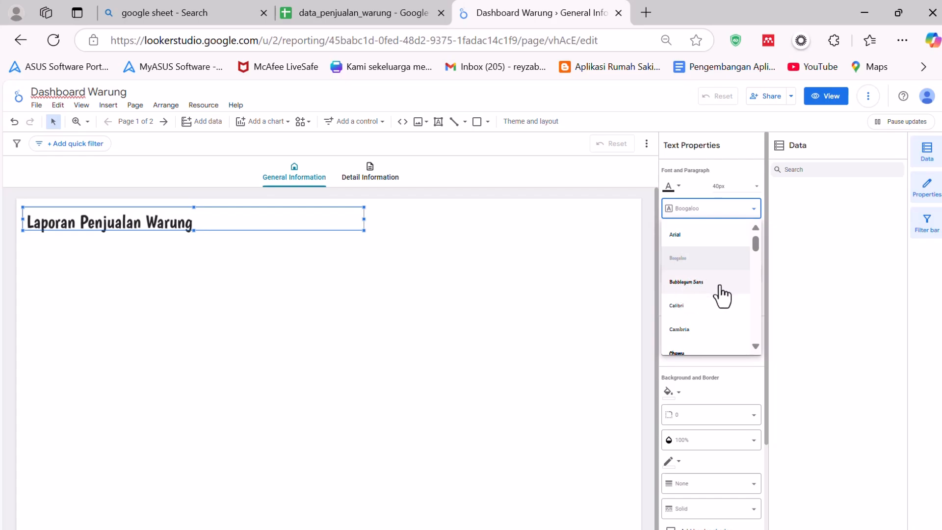
pyautogui.click(693, 235)
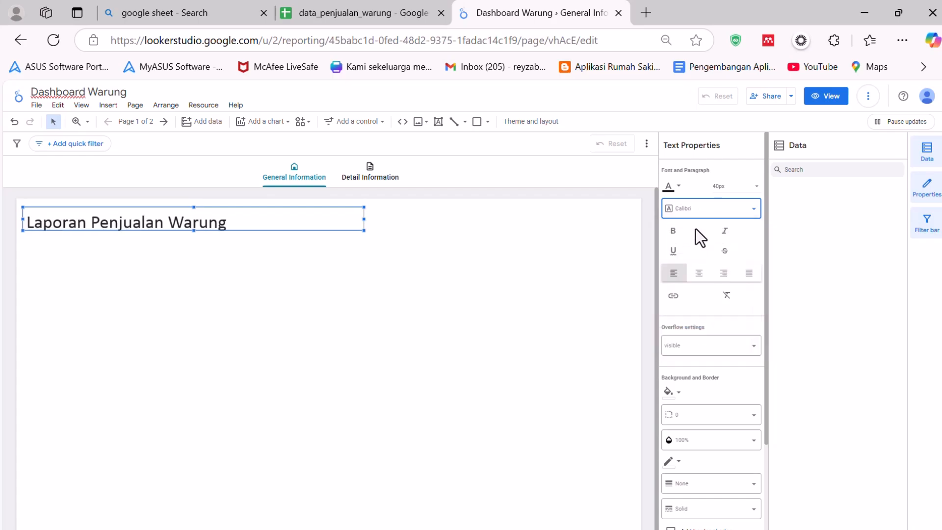
pyautogui.click(686, 212)
pyautogui.scroll(-2, 705, 314)
pyautogui.scroll(2, 707, 316)
pyautogui.scroll(-8, 707, 318)
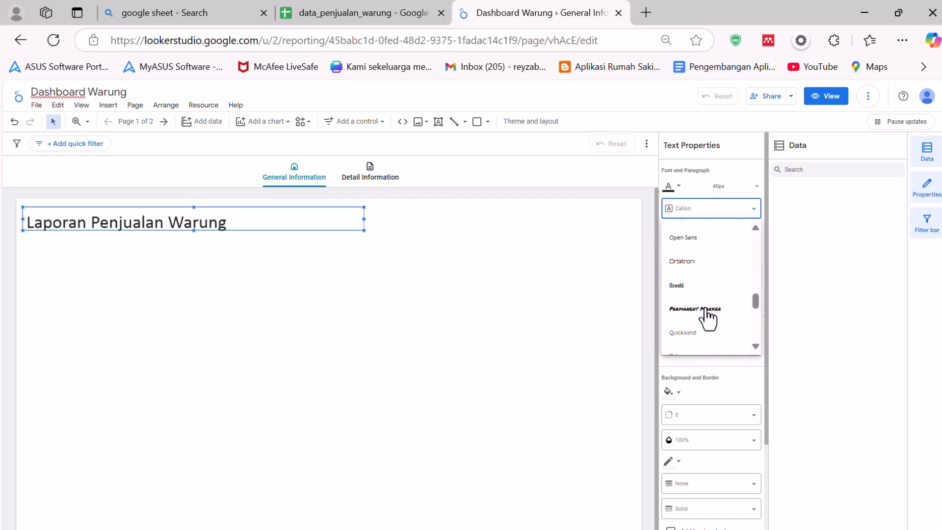
pyautogui.scroll(-3, 706, 312)
pyautogui.scroll(4, 707, 311)
pyautogui.click(694, 308)
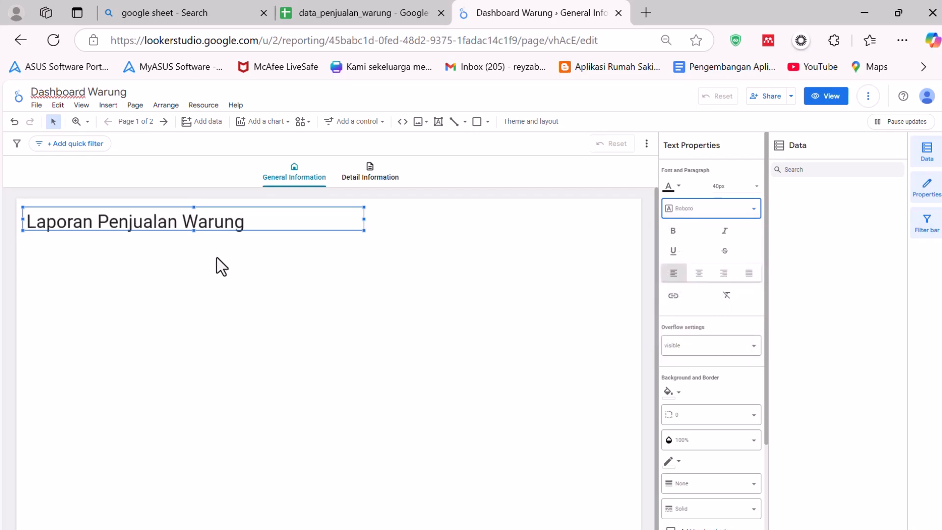
# - Narrow the title box to fit the text and nudge it slightly into place
pyautogui.moveTo(364, 218); pyautogui.dragTo(262, 219)
pyautogui.moveTo(222, 208); pyautogui.dragTo(234, 213)
pyautogui.click(300, 227)
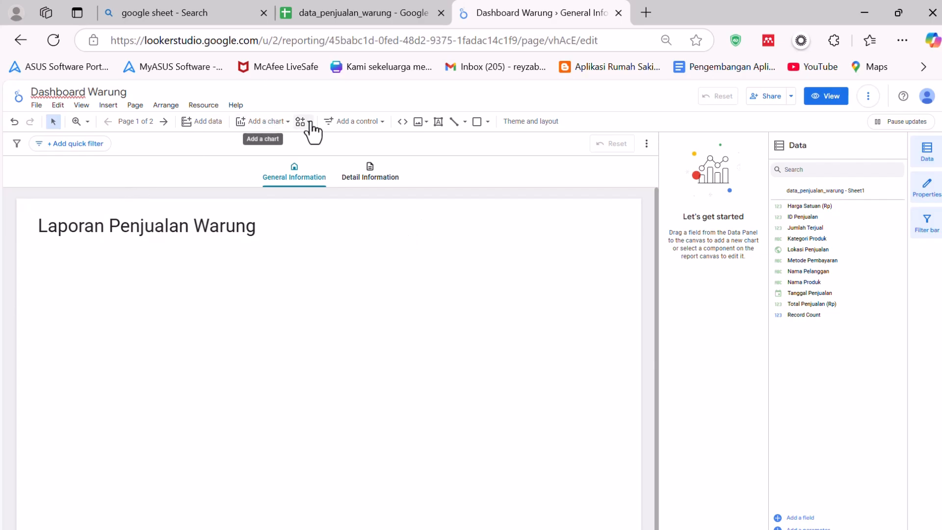
# - Add a scorecard chart to the right of the title and shorten its height slightly
pyautogui.click(265, 122)
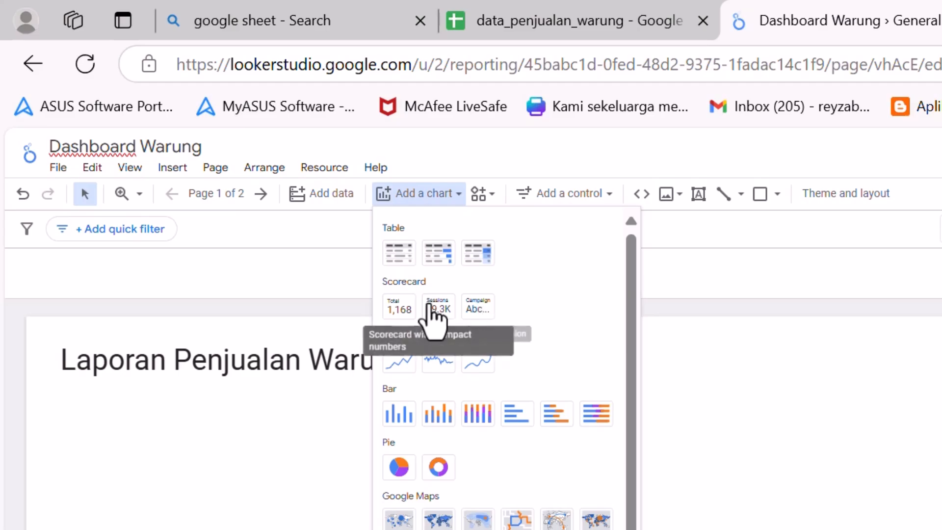
pyautogui.click(399, 310)
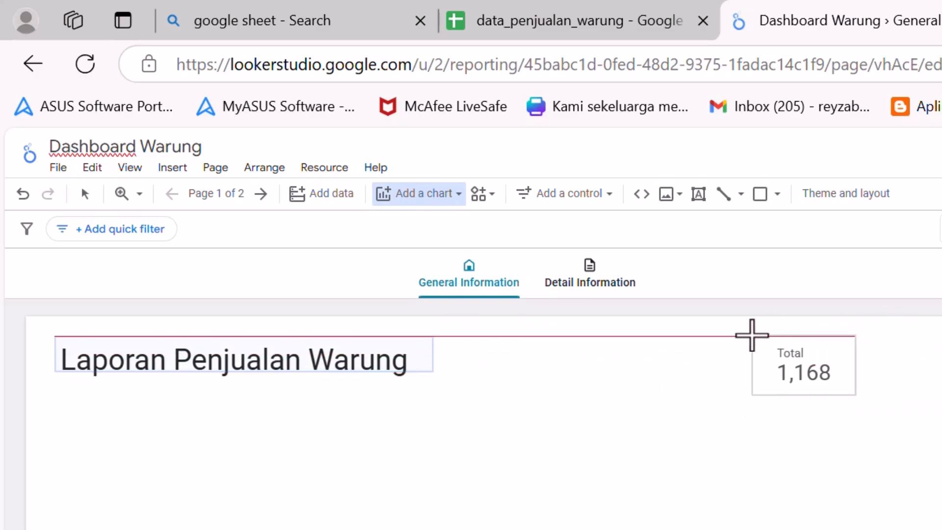
pyautogui.click(745, 335)
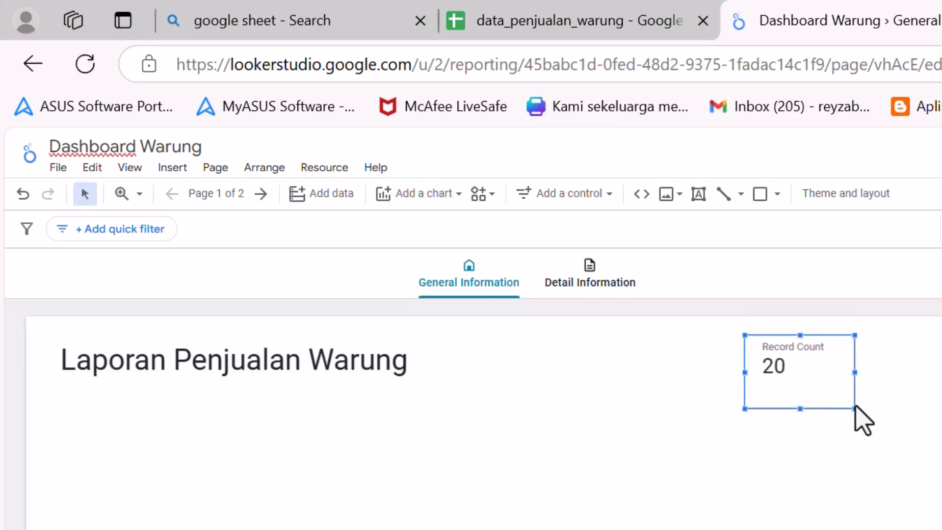
pyautogui.moveTo(802, 408); pyautogui.dragTo(798, 395)
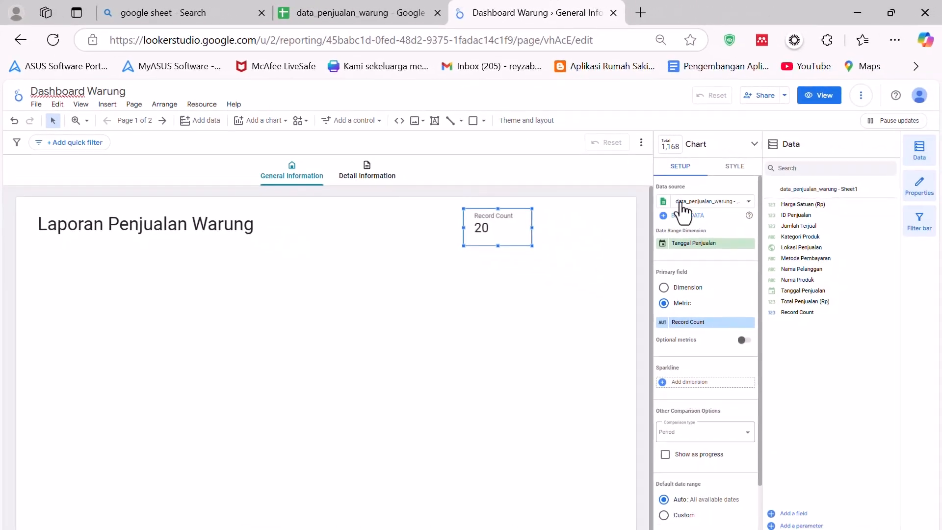
pyautogui.scroll(-2, 694, 319)
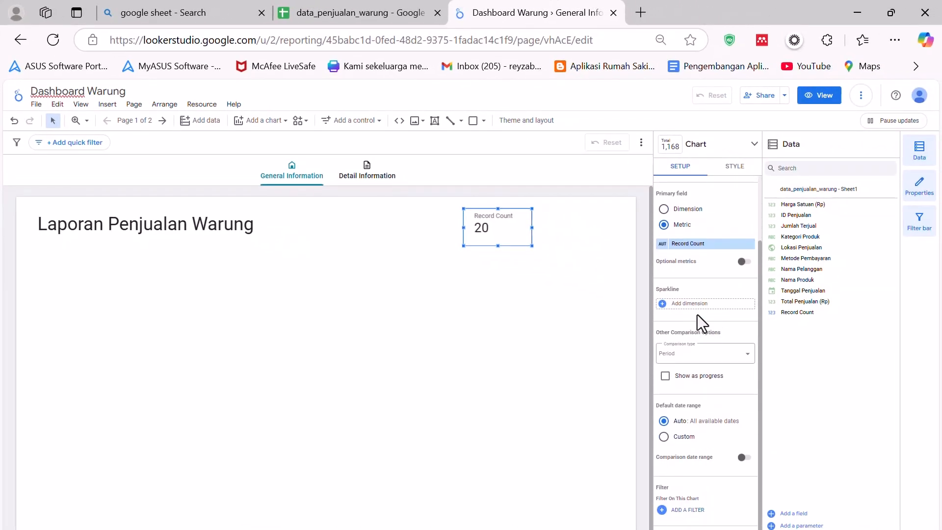
# - Move the scorecard slightly left and change its metric from Record Count to Total Penjualan (Rp), checking the source sheet's columns
pyautogui.scroll(2, 698, 313)
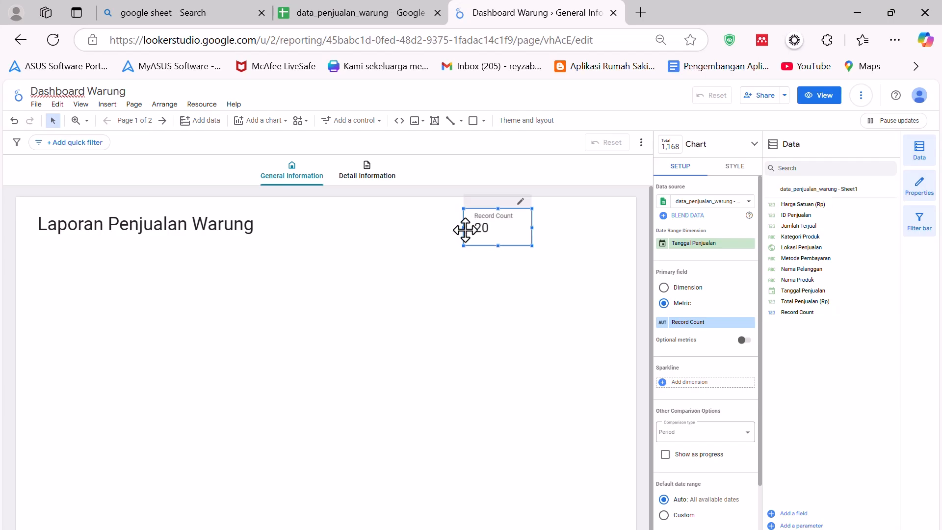
pyautogui.moveTo(463, 228); pyautogui.dragTo(442, 229)
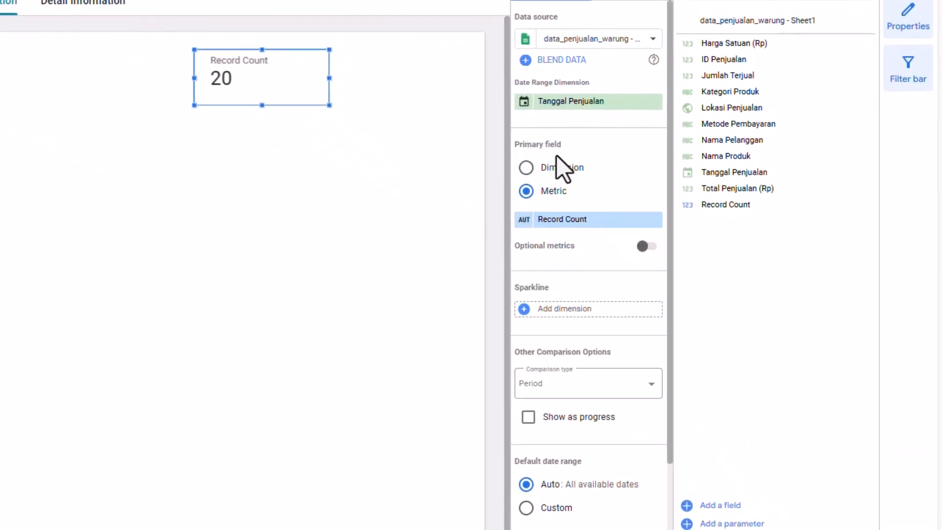
pyautogui.click(552, 224)
pyautogui.click(617, 196)
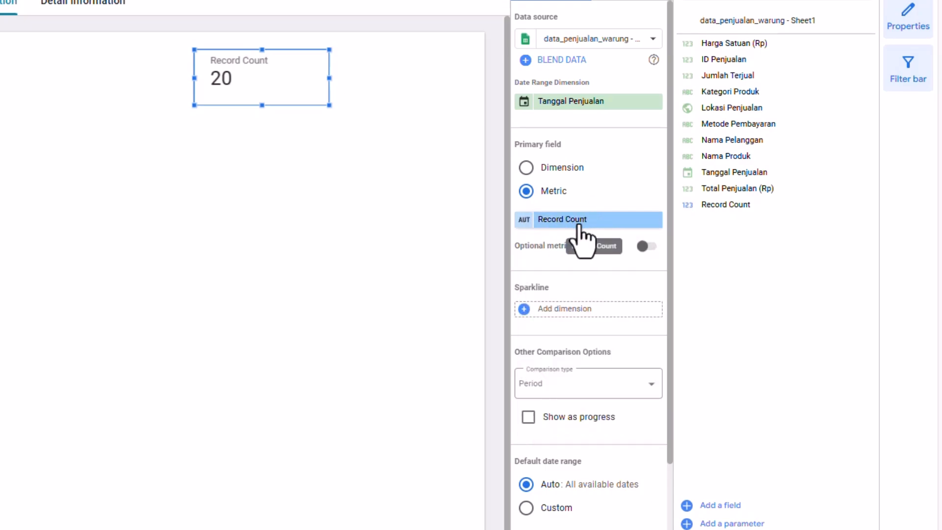
pyautogui.click(558, 220)
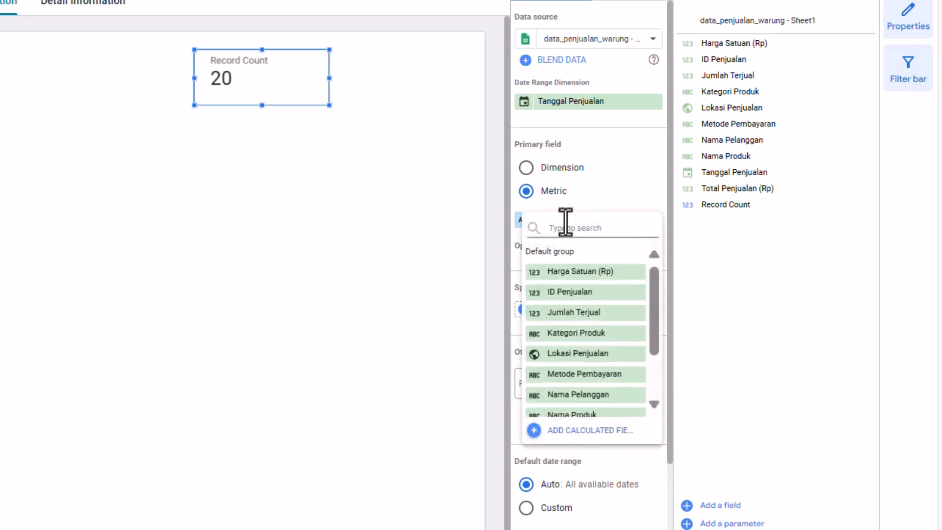
pyautogui.scroll(-2, 614, 324)
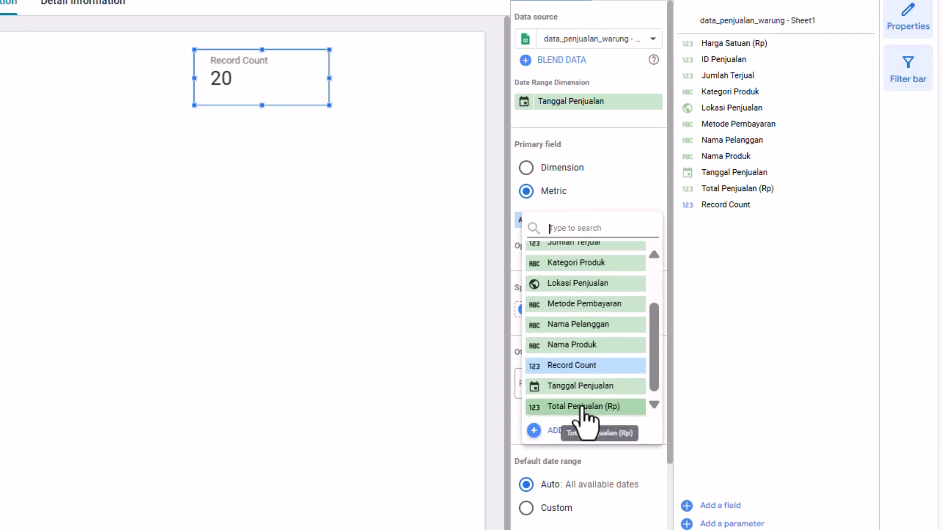
pyautogui.scroll(5, 594, 388)
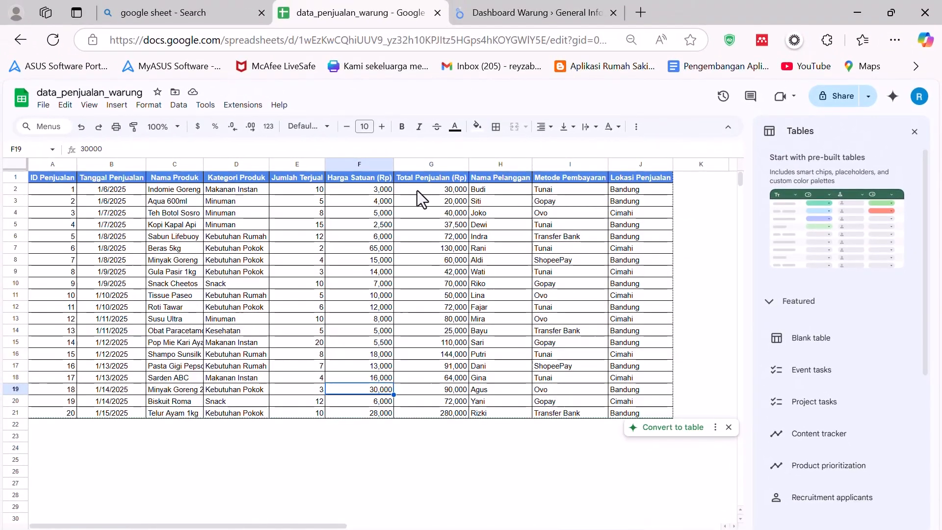
pyautogui.click(417, 191)
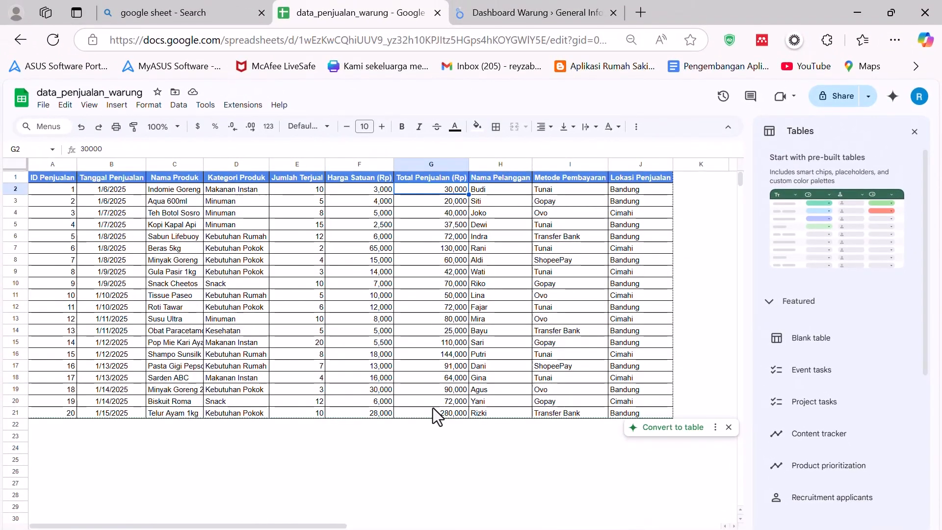
pyautogui.click(486, 12)
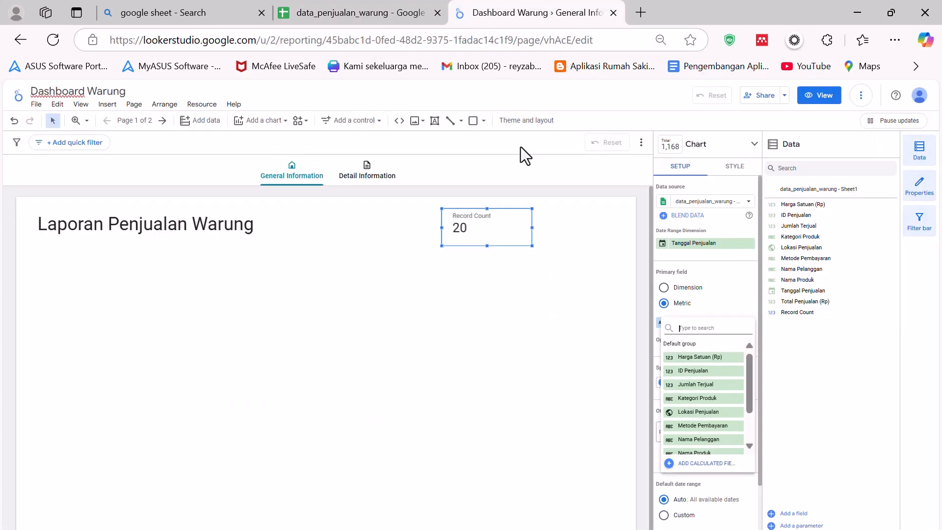
pyautogui.scroll(-3, 701, 437)
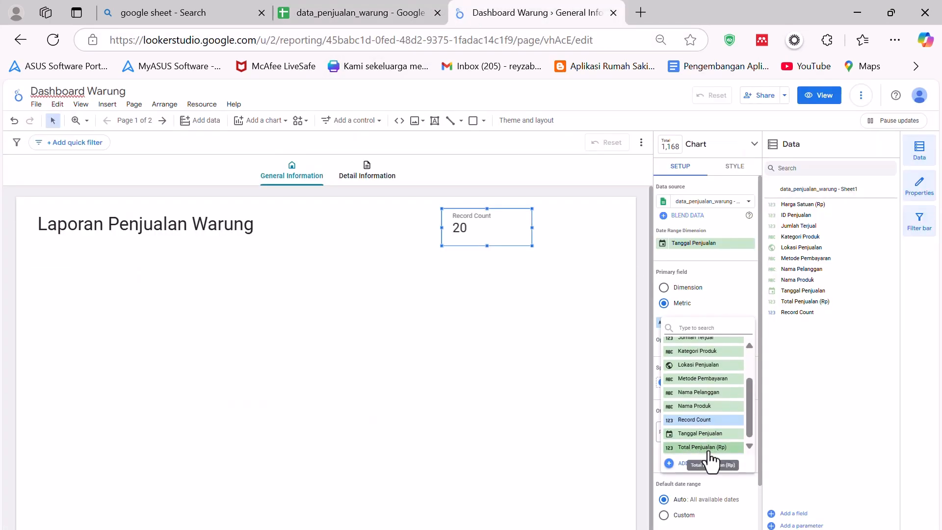
pyautogui.click(707, 448)
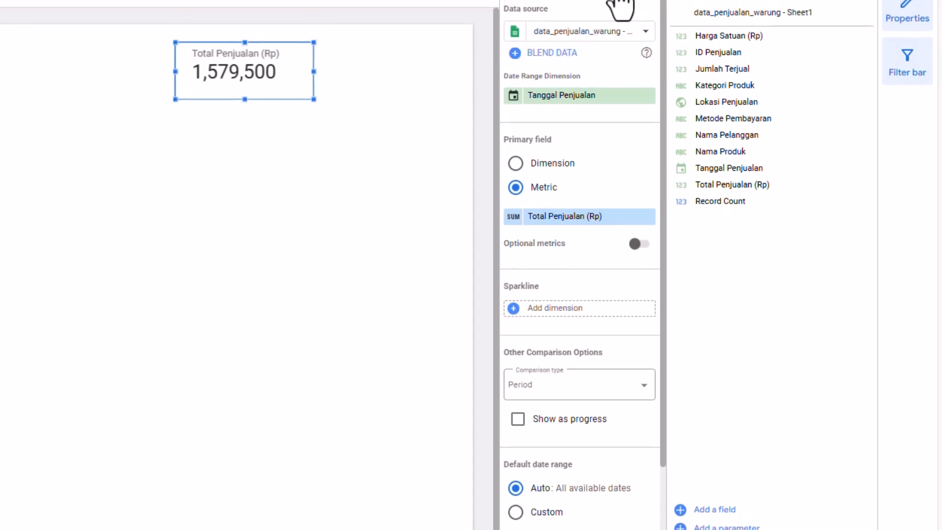
# - Open the Total Penjualan (Rp) metric's field settings on the scorecard for editing
pyautogui.click(623, 38)
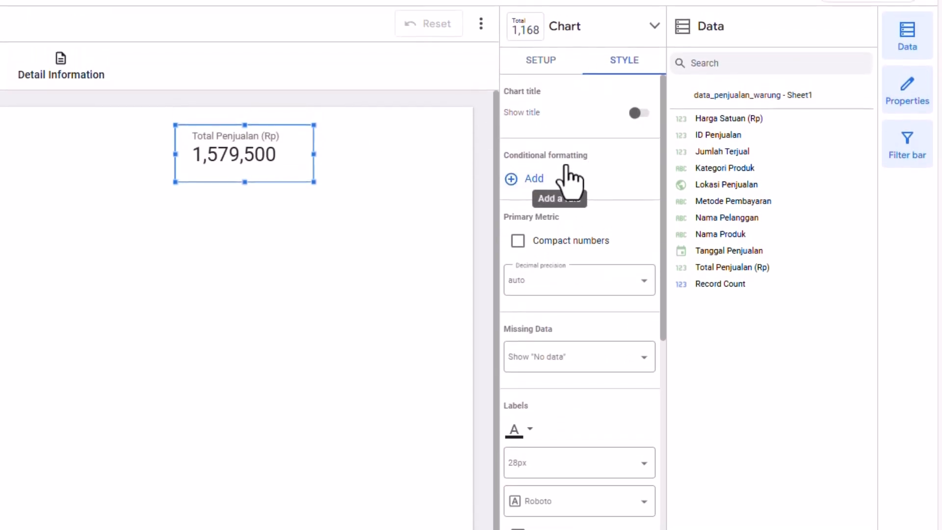
pyautogui.click(541, 60)
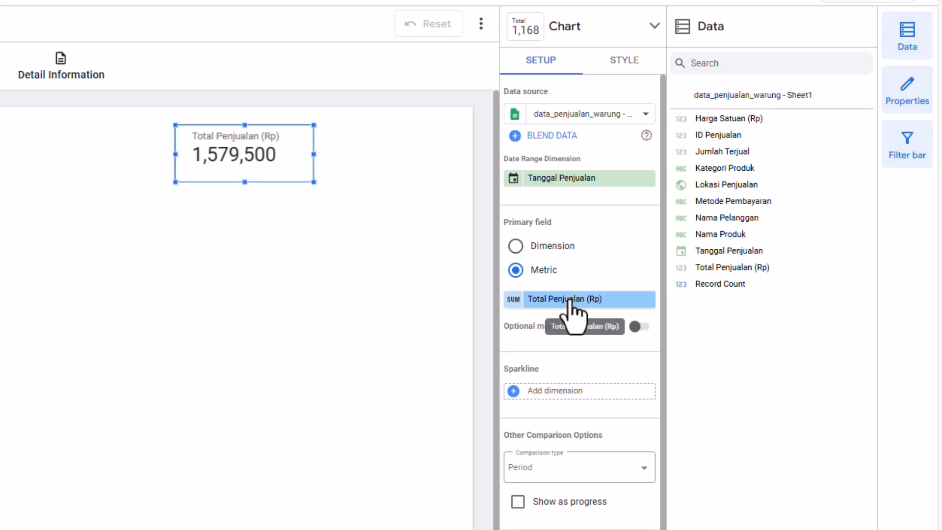
pyautogui.click(513, 300)
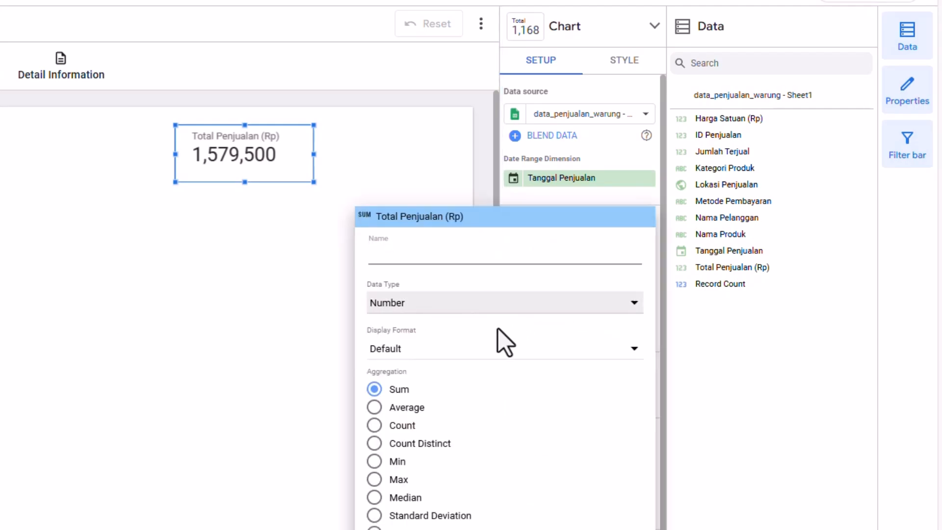
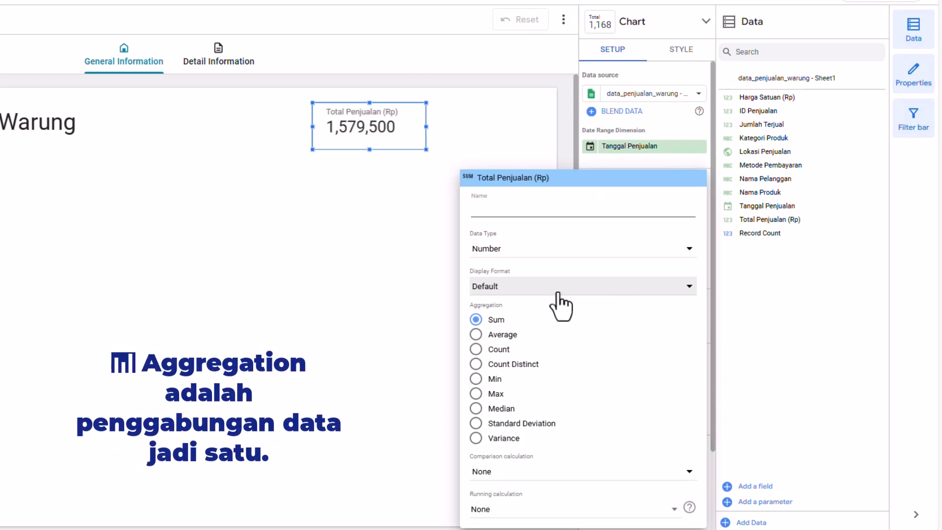
# - Try the Financial(2) display format and a custom #,##0.00;(#,##0) number format on the Total Penjualan (Rp) metric
pyautogui.click(523, 293)
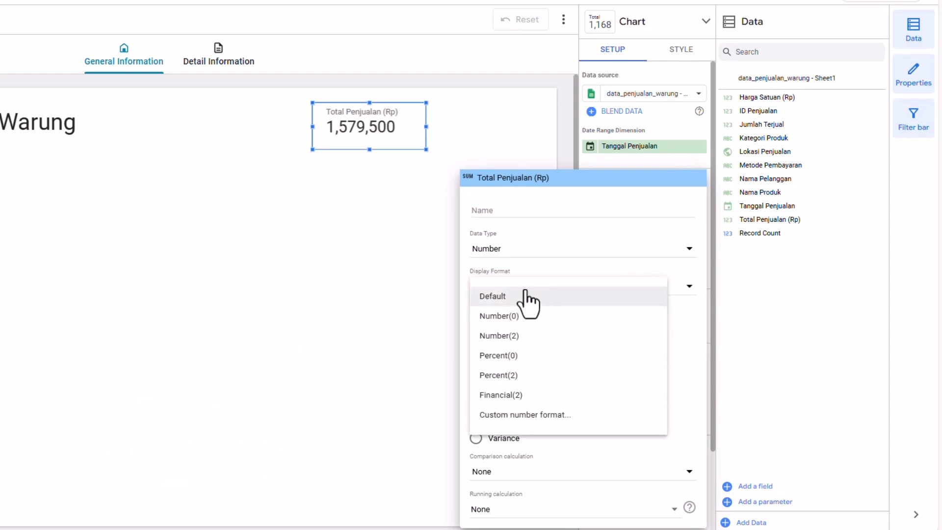
pyautogui.click(530, 405)
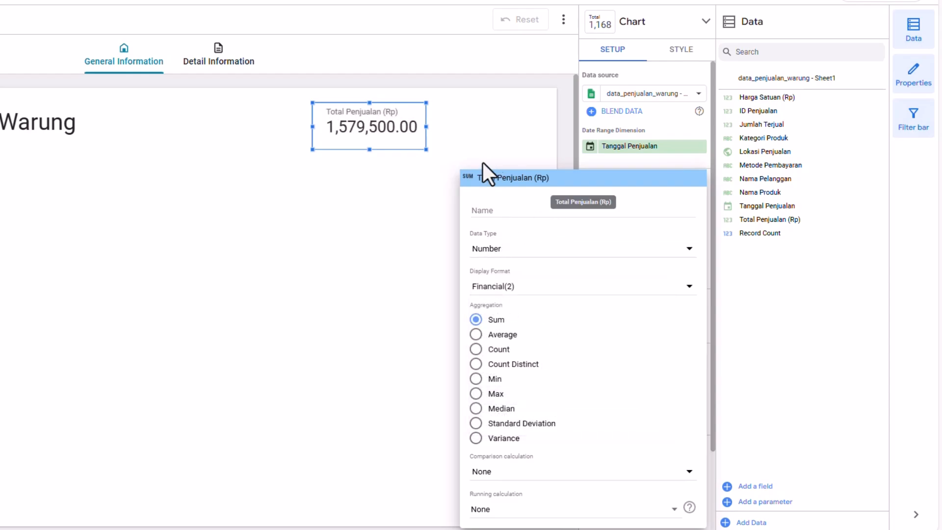
pyautogui.click(585, 293)
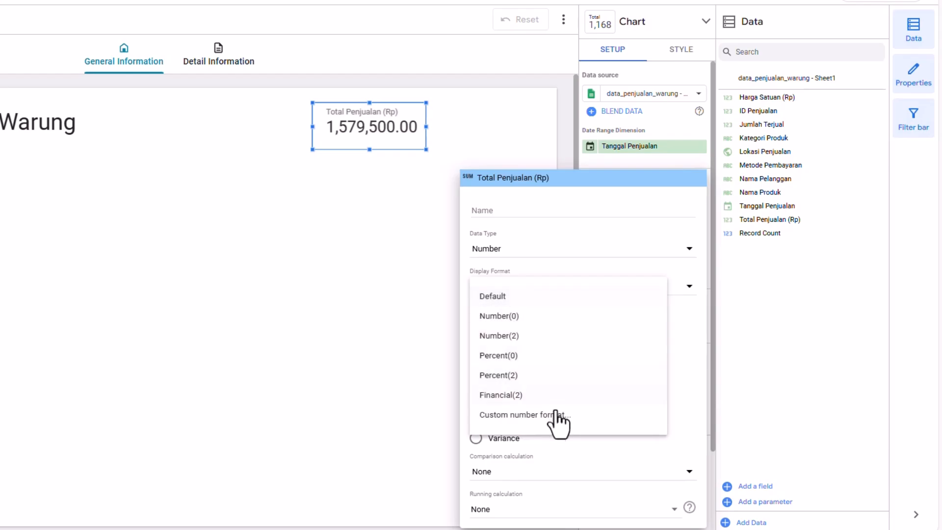
pyautogui.click(545, 420)
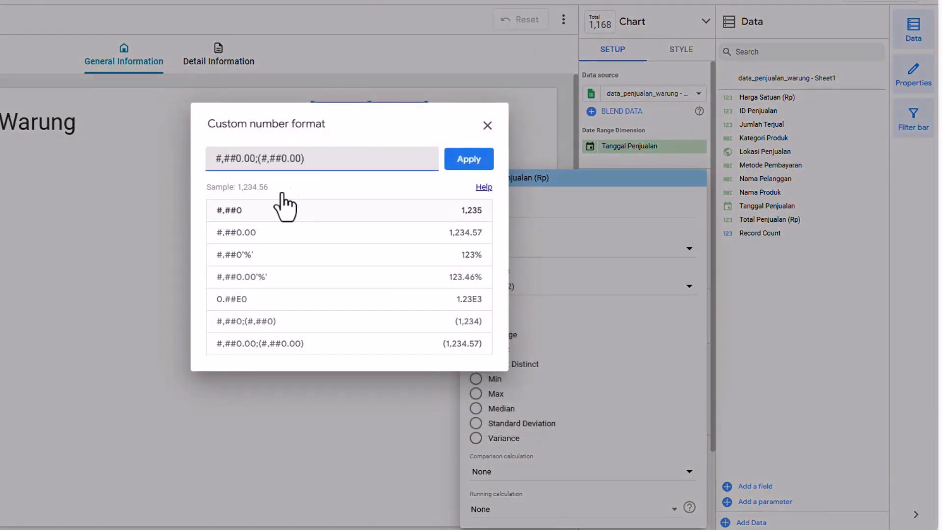
pyautogui.click(486, 138)
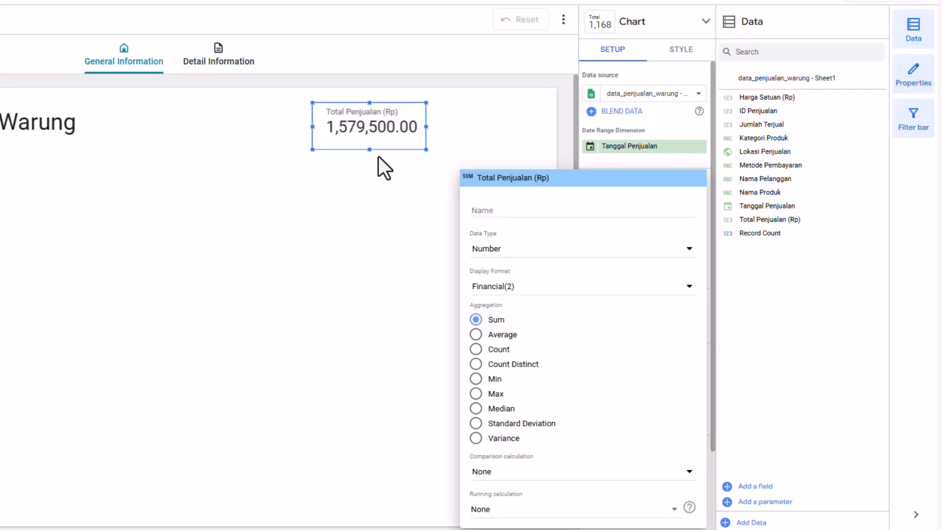
pyautogui.click(515, 289)
pyautogui.click(530, 416)
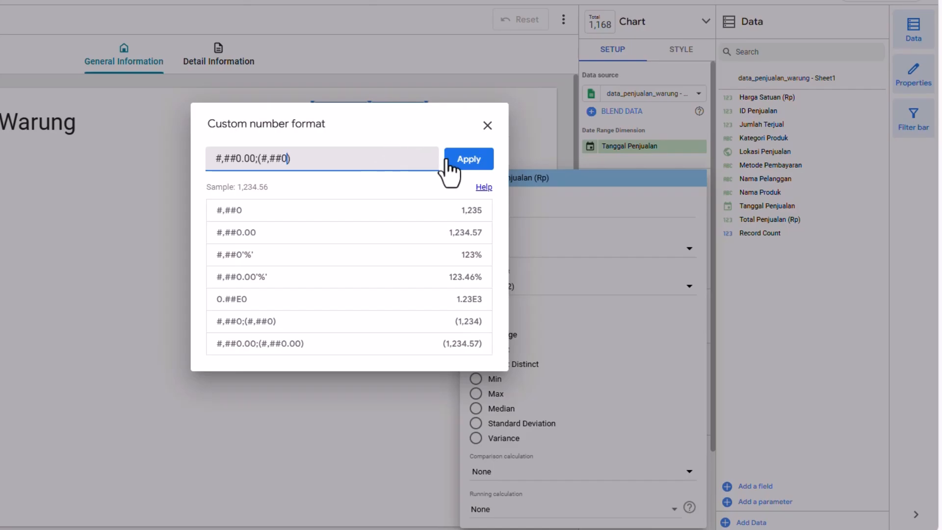
pyautogui.click(466, 159)
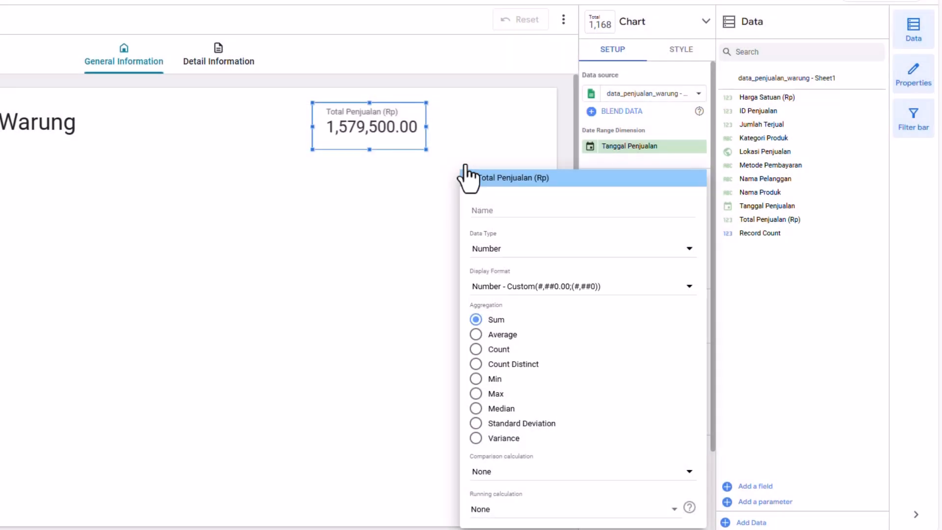
# - Set the metric's data type to Currency IDR - Indonesian Rupiah (Rp) with display format Number(0)
pyautogui.click(533, 287)
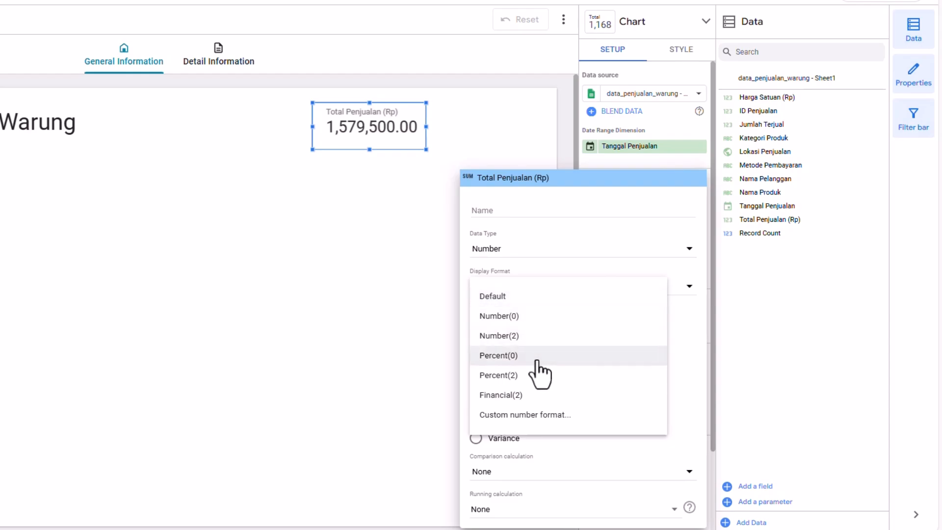
pyautogui.click(520, 316)
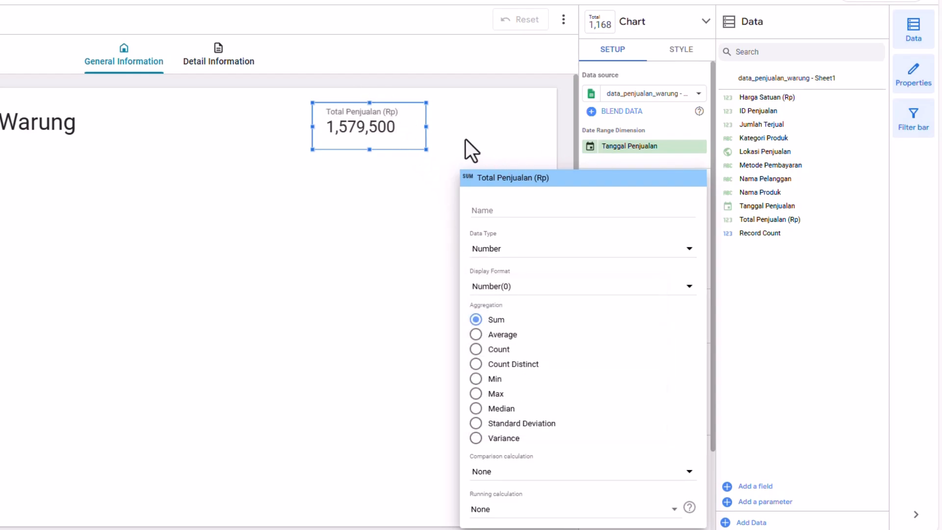
pyautogui.click(535, 248)
pyautogui.moveTo(539, 280)
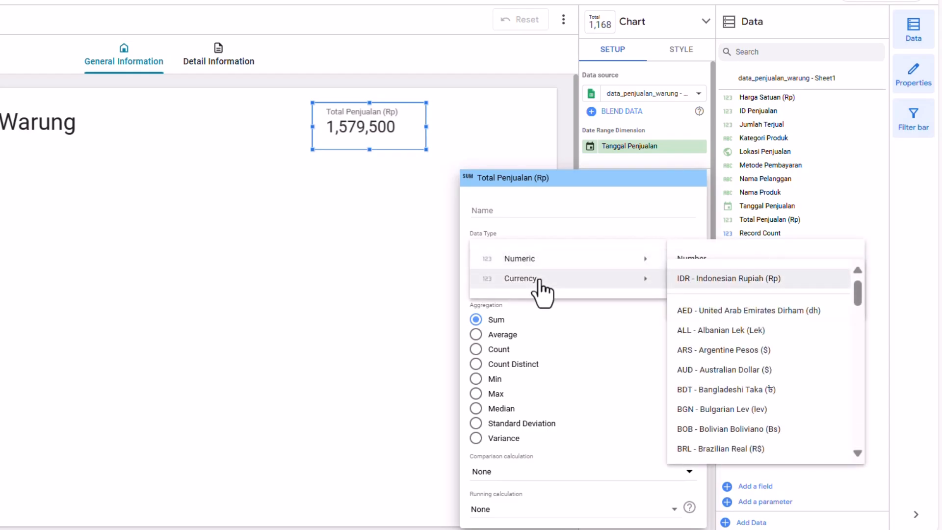
pyautogui.click(724, 279)
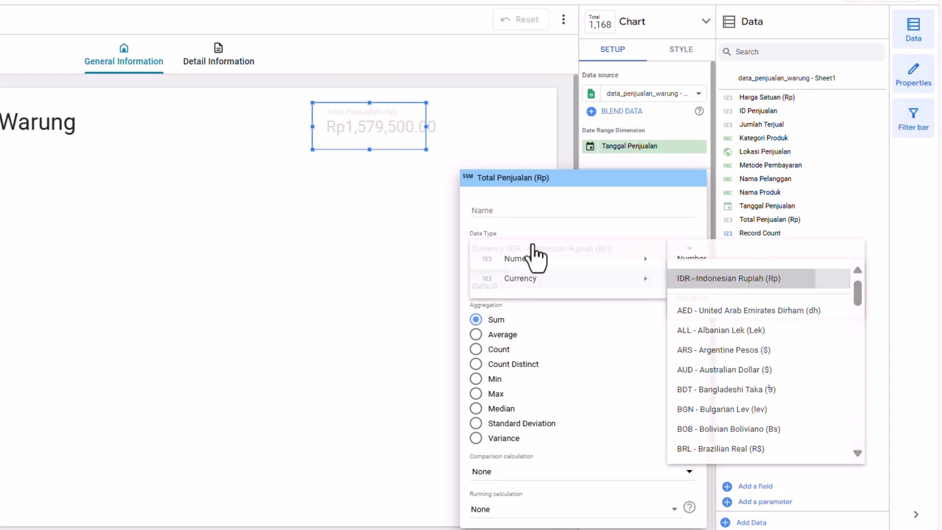
pyautogui.click(523, 288)
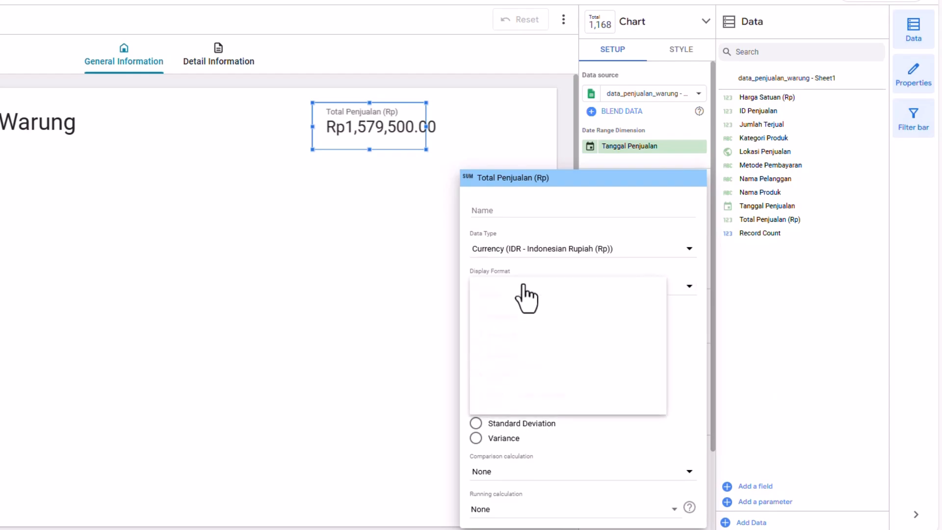
pyautogui.click(518, 316)
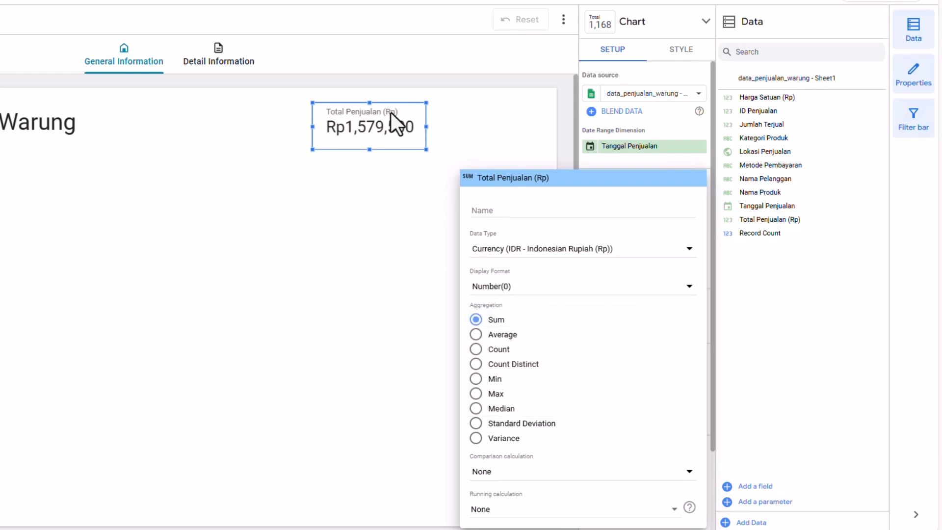
pyautogui.click(392, 121)
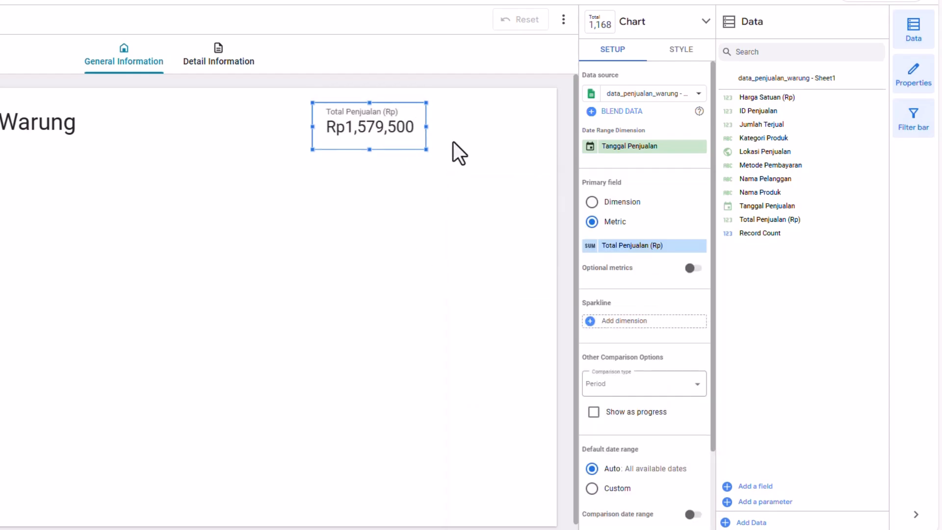
# - Reopen the metric's field settings and browse the numeric and currency data type options
pyautogui.click(589, 246)
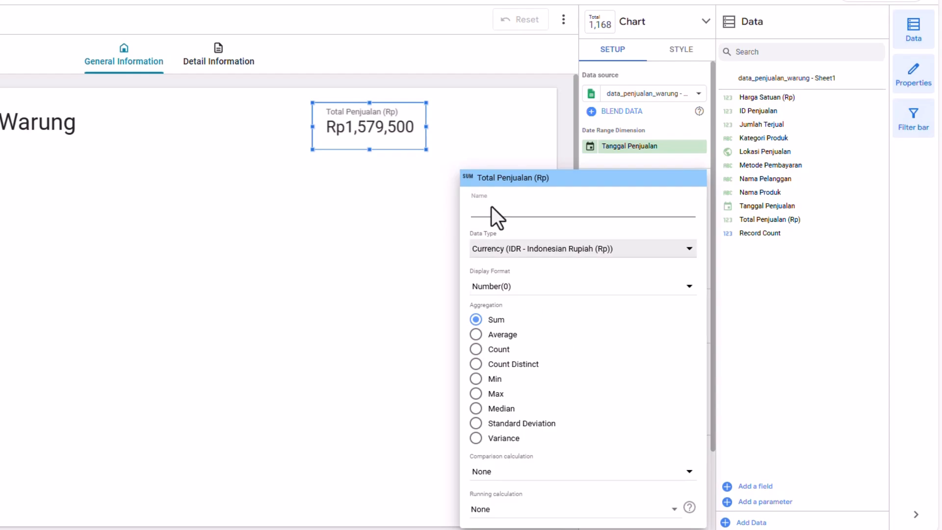
pyautogui.click(523, 251)
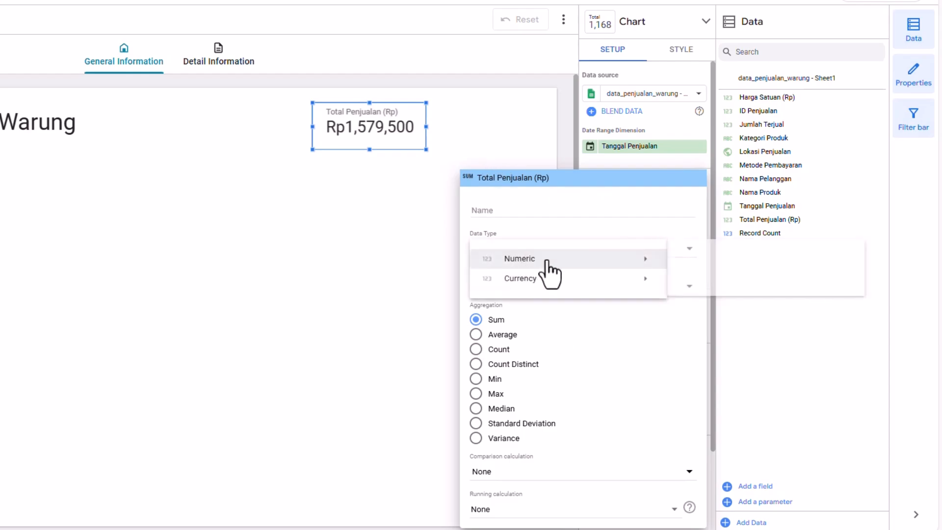
pyautogui.moveTo(564, 278)
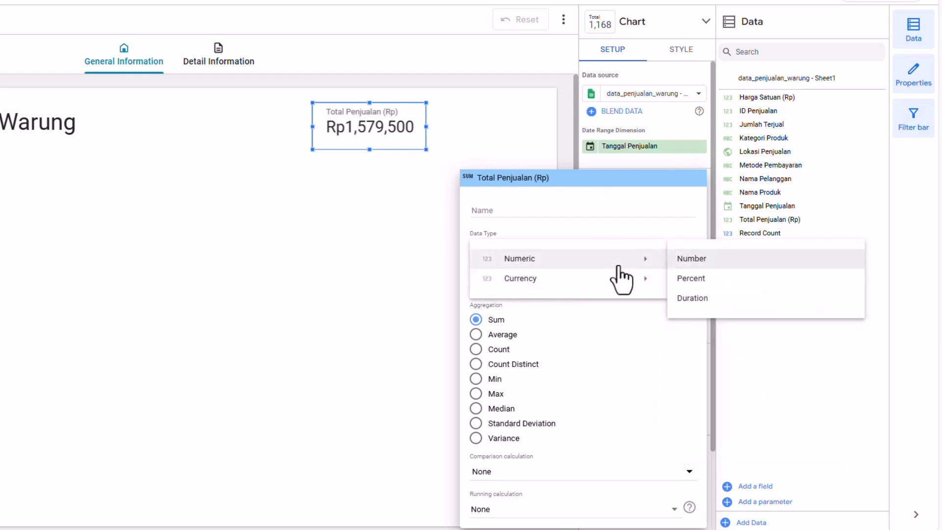
pyautogui.moveTo(626, 276)
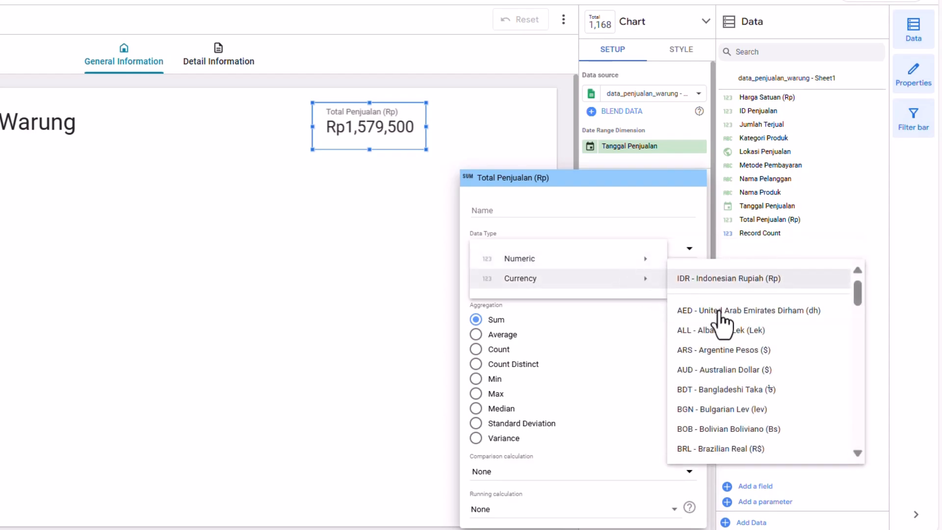
pyautogui.click(340, 135)
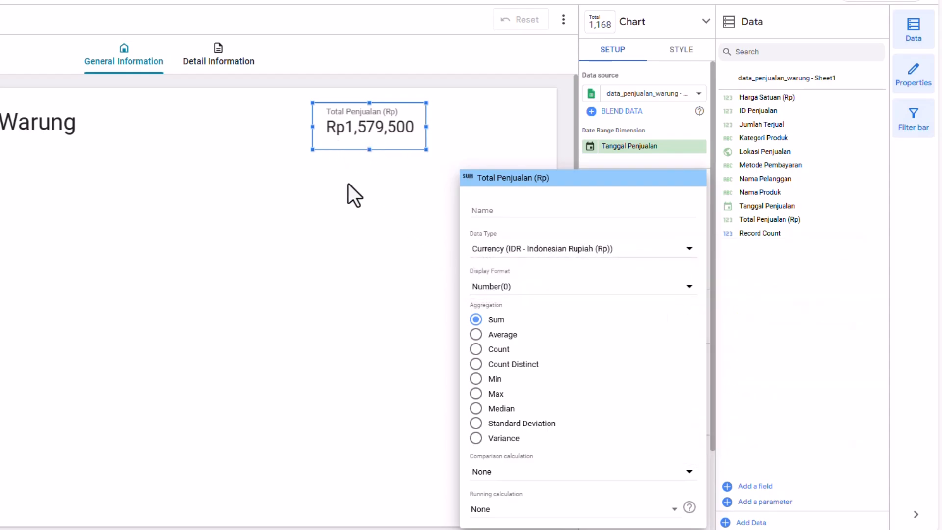
pyautogui.click(348, 183)
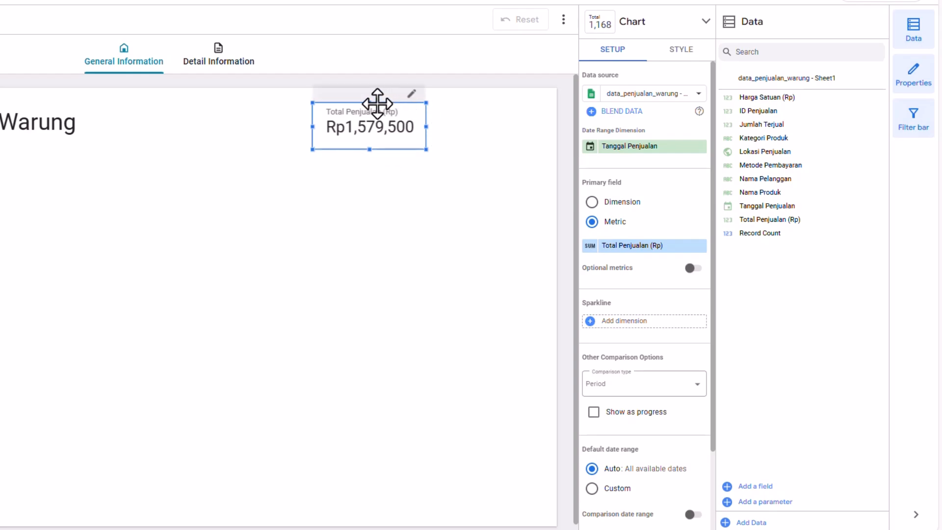
# - Move the sales scorecard slightly left and add a compact-number scorecard to its right, shortening its height slightly
pyautogui.moveTo(375, 107); pyautogui.dragTo(359, 108)
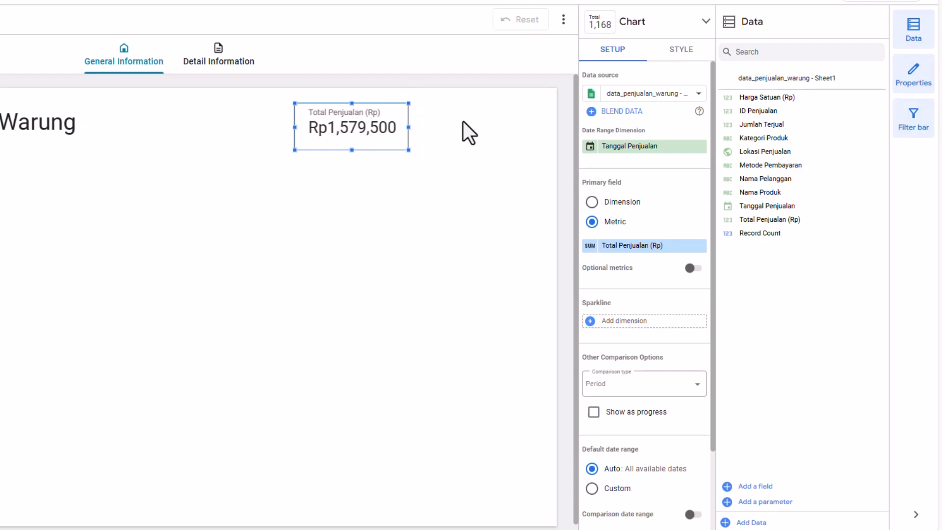
pyautogui.click(201, 55)
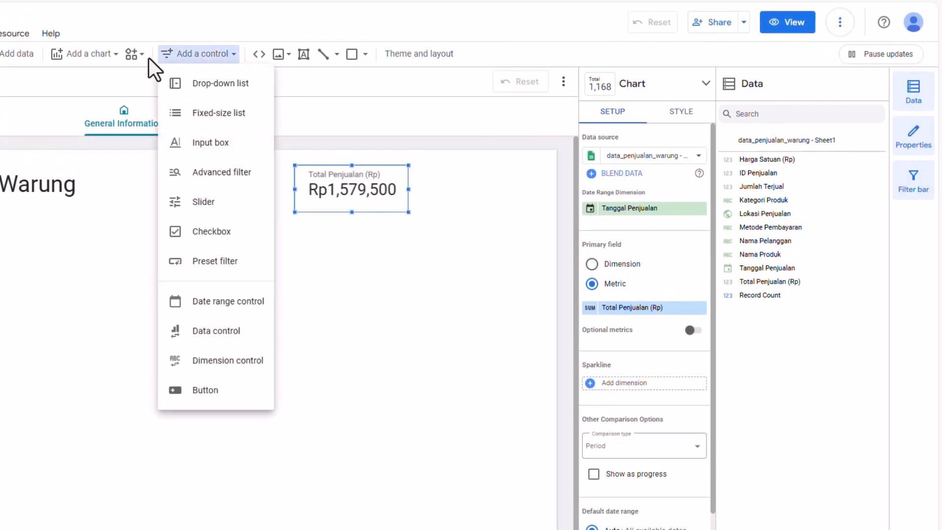
pyautogui.click(95, 58)
pyautogui.click(94, 55)
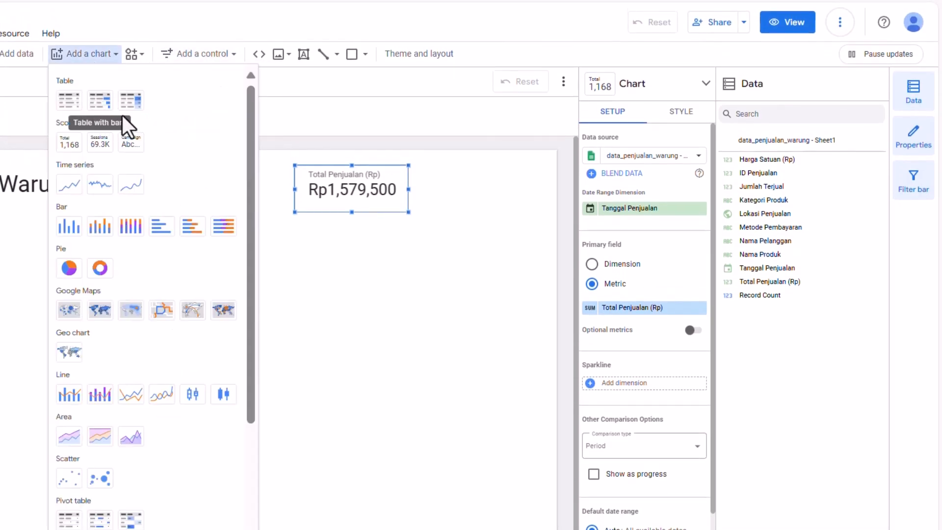
pyautogui.click(102, 143)
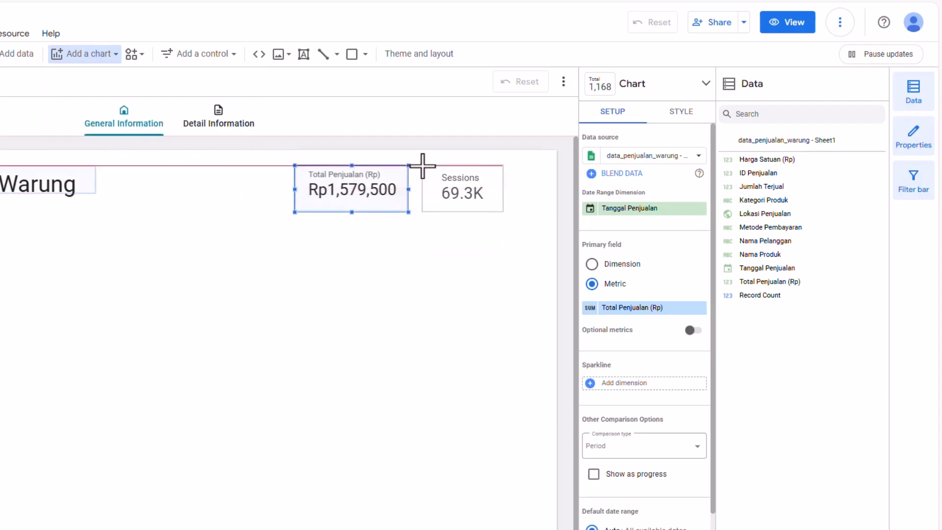
pyautogui.press('Escape')
pyautogui.click(377, 178)
pyautogui.click(442, 178)
pyautogui.moveTo(442, 163)
pyautogui.mouseDown()
pyautogui.moveTo(429, 157)
pyautogui.moveTo(436, 166)
pyautogui.mouseUp()
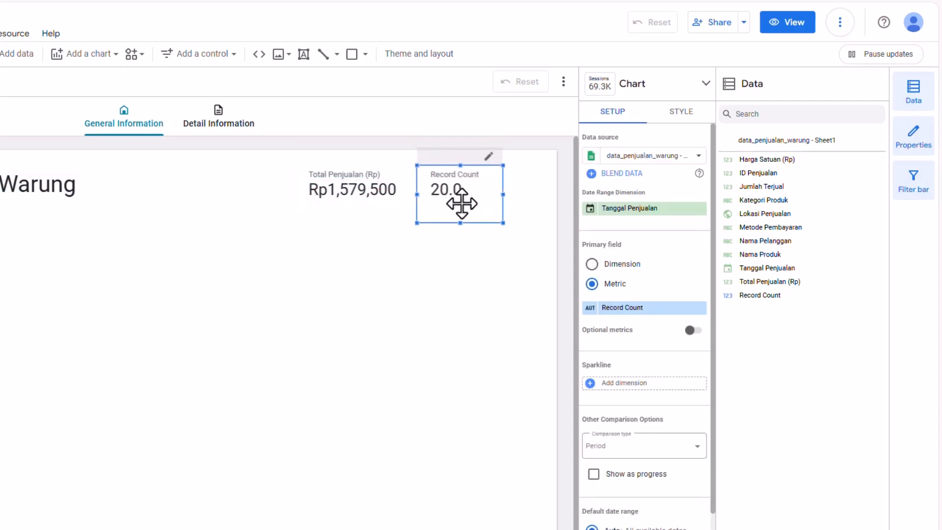
pyautogui.moveTo(458, 223)
pyautogui.mouseDown()
pyautogui.moveTo(457, 203)
pyautogui.moveTo(444, 215)
pyautogui.mouseUp()
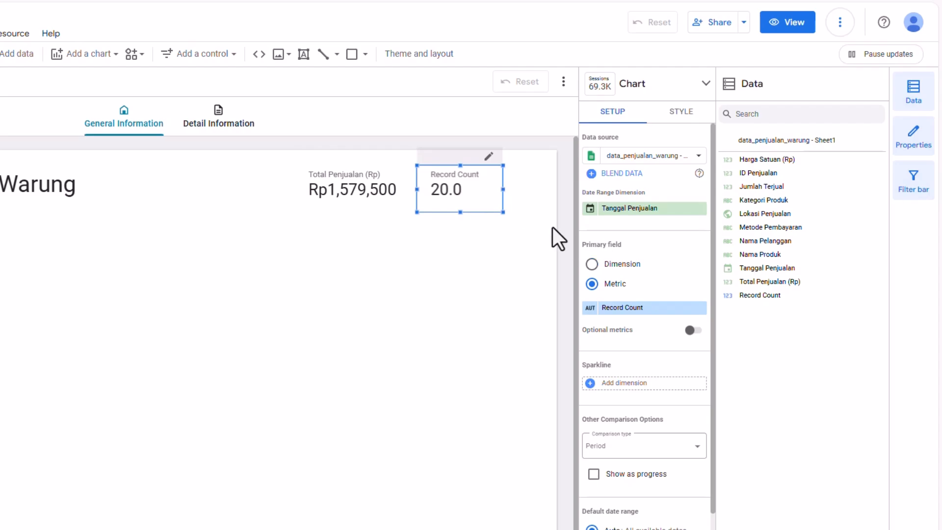
# - Center-align the new scorecard's field name, field value and comparison
pyautogui.click(682, 112)
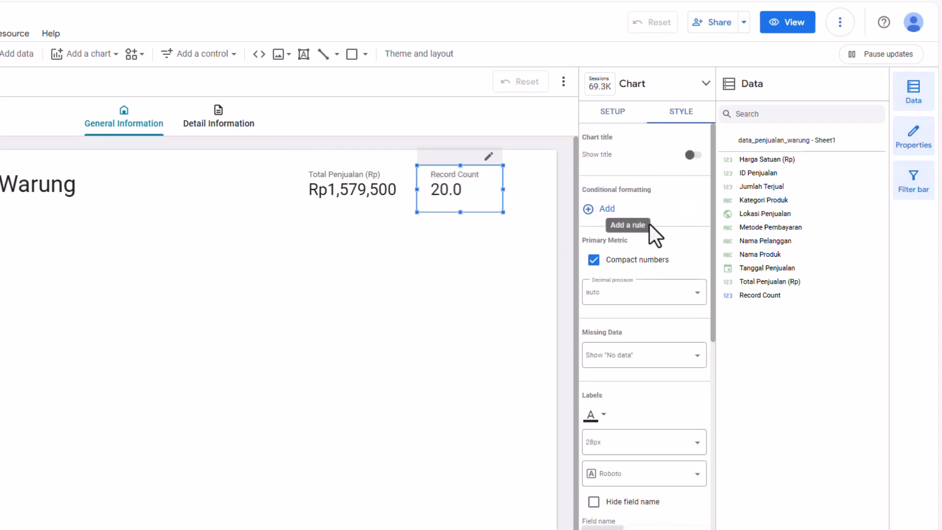
pyautogui.scroll(-5, 663, 243)
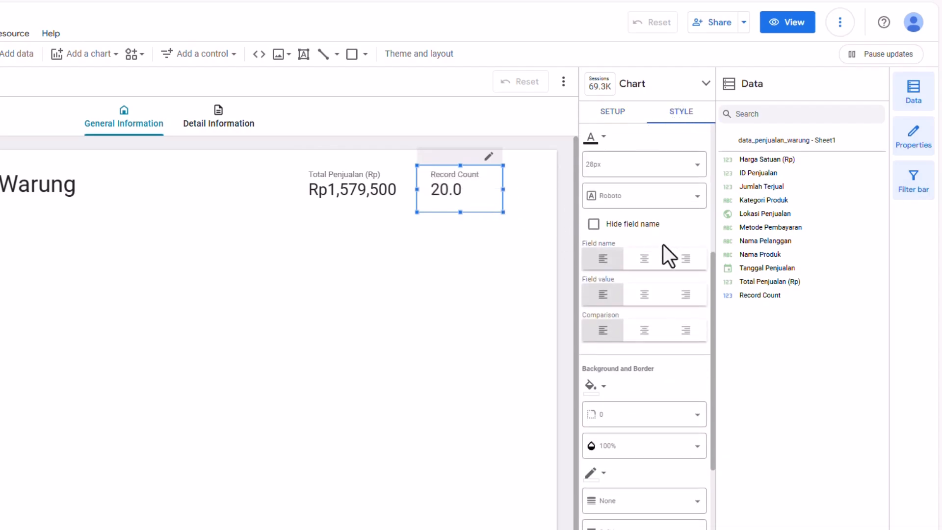
pyautogui.click(644, 260)
pyautogui.click(644, 295)
pyautogui.click(641, 330)
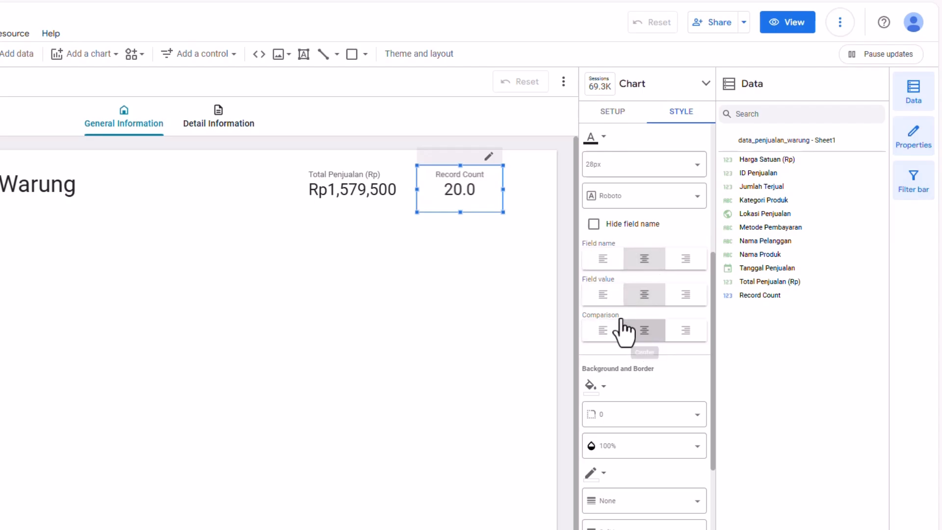
# - Change the second scorecard's metric from Record Count to Jumlah Terjual
pyautogui.click(373, 190)
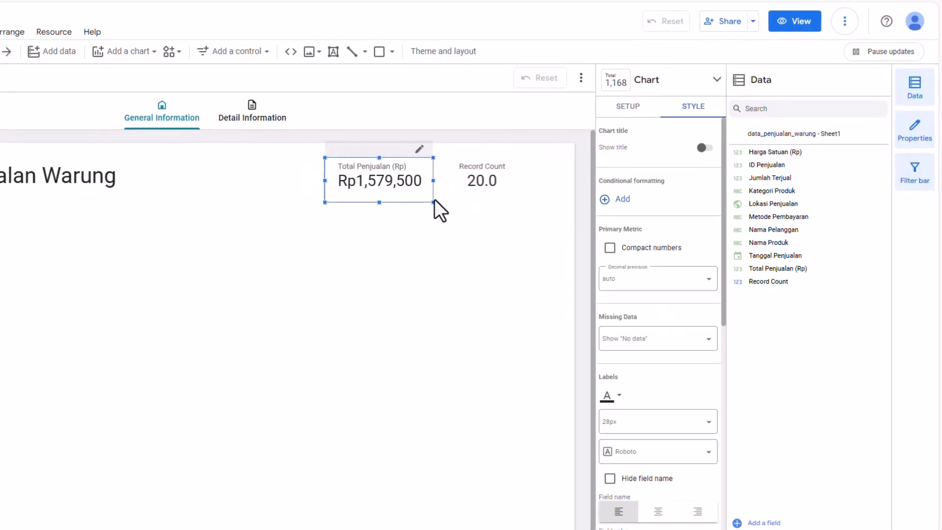
pyautogui.click(454, 199)
pyautogui.click(657, 227)
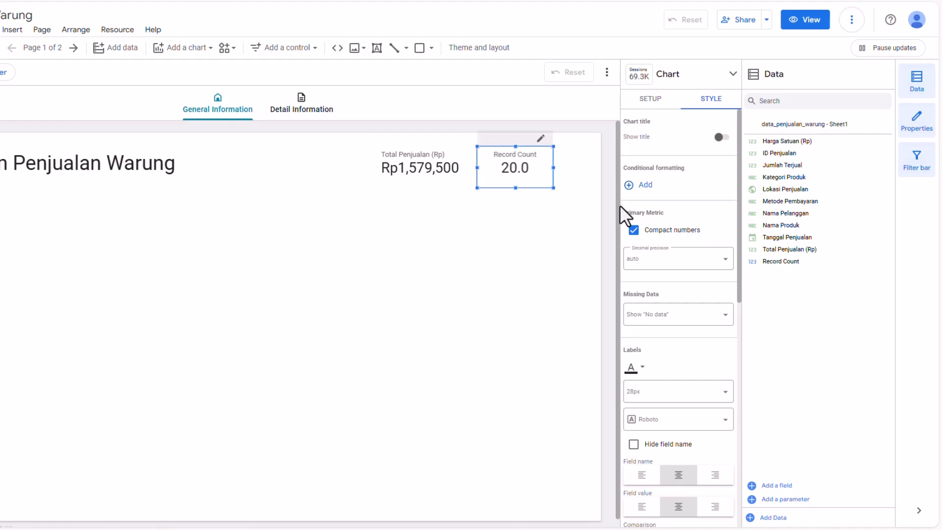
pyautogui.click(655, 100)
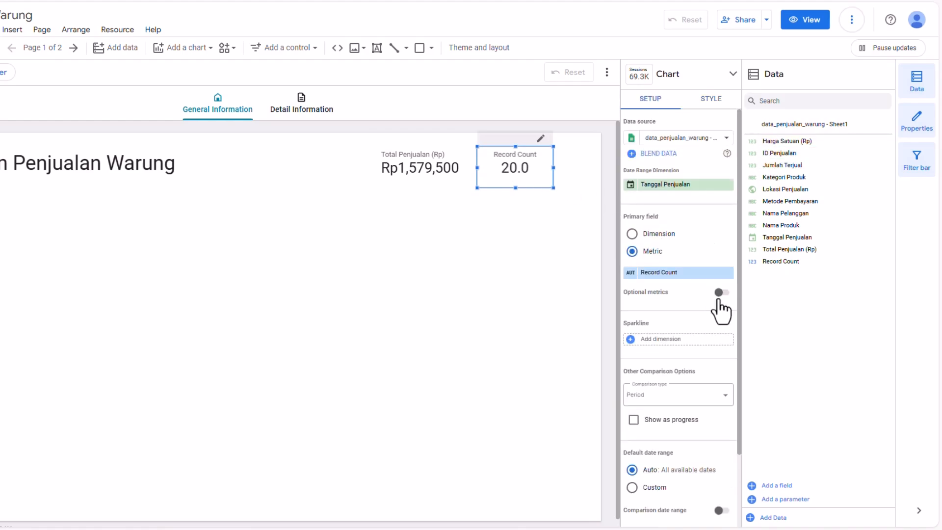
pyautogui.click(679, 275)
pyautogui.scroll(-2, 692, 356)
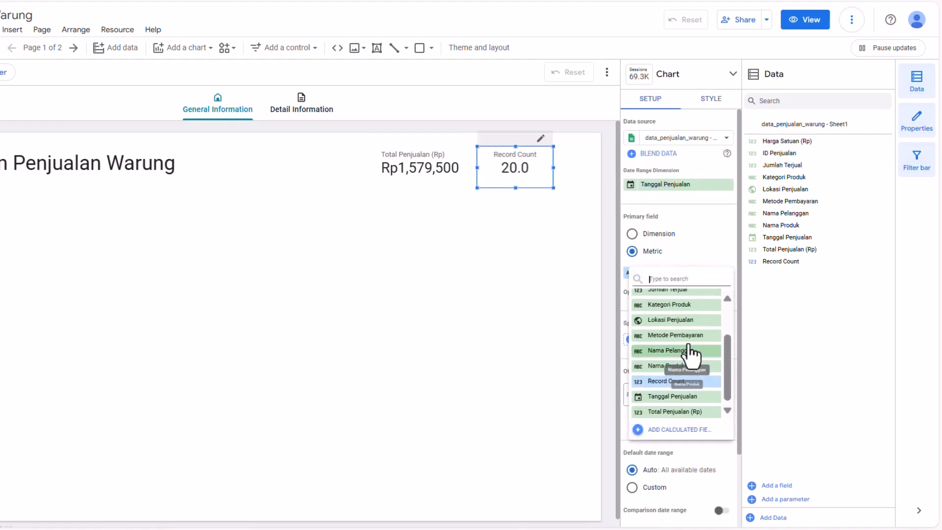
pyautogui.scroll(3, 676, 365)
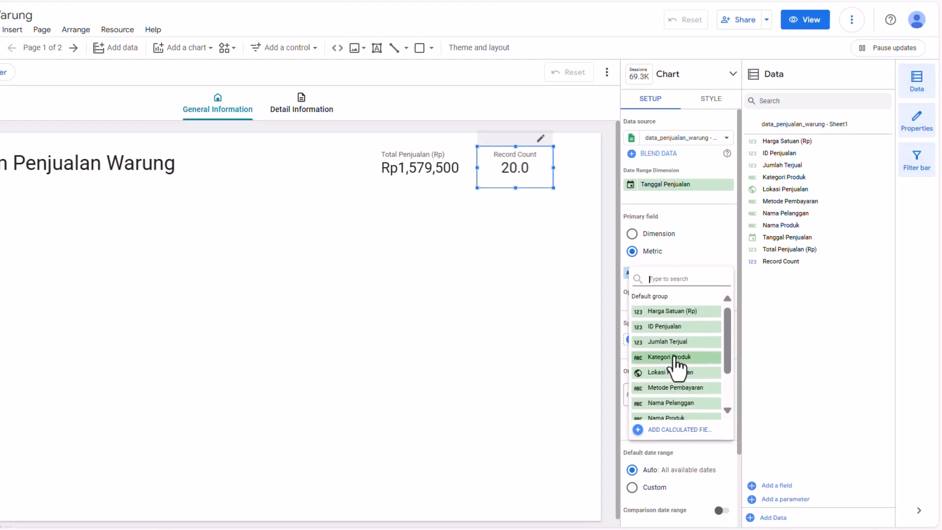
pyautogui.click(681, 342)
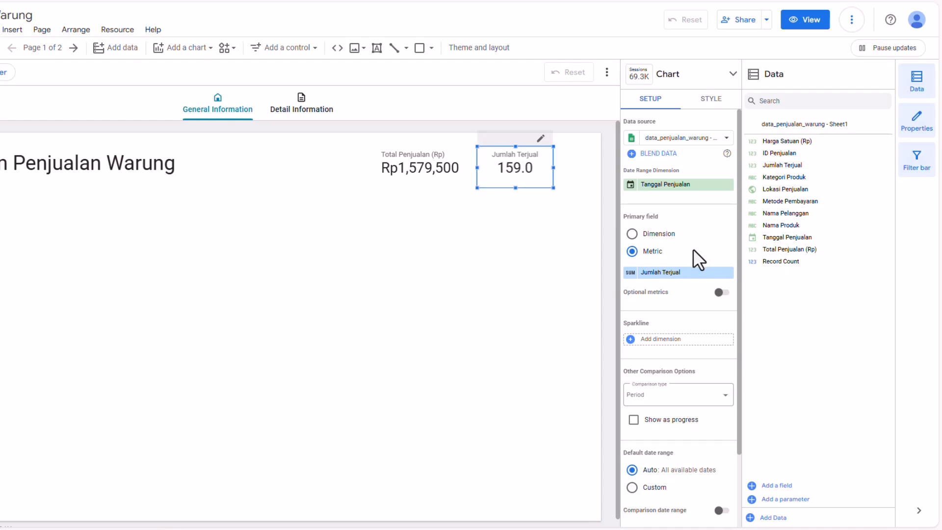
# - Set the Jumlah Terjual metric's display format to Number(0)
pyautogui.click(629, 273)
pyautogui.click(585, 309)
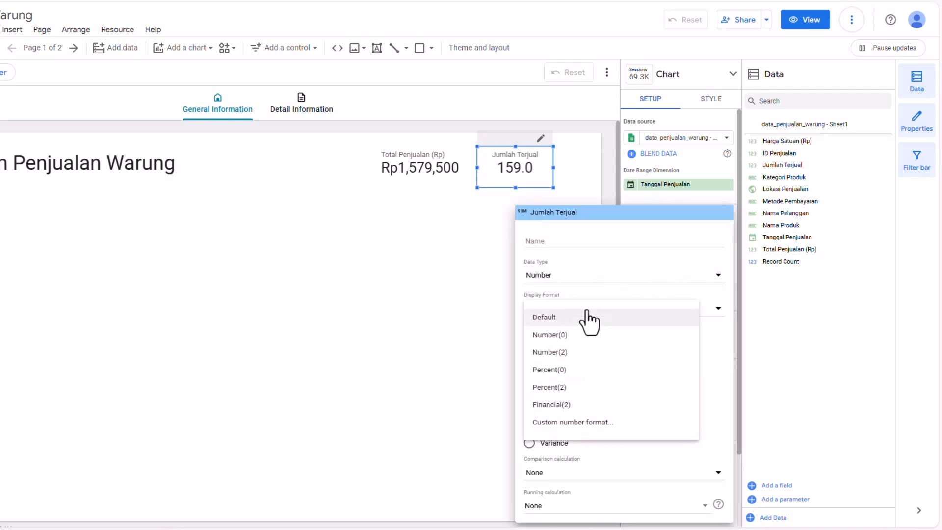
pyautogui.click(579, 335)
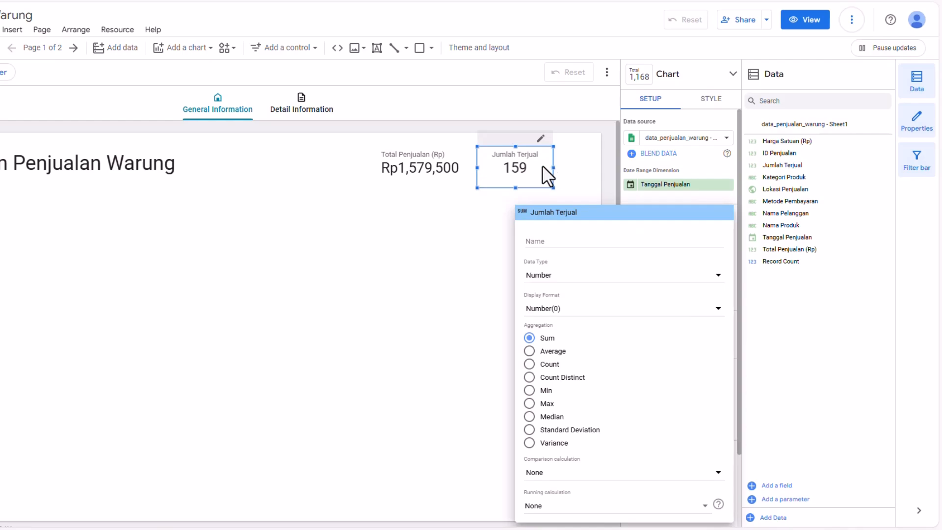
# - Move the Jumlah Terjual scorecard and the sales scorecard further right near the page's edge
pyautogui.click(543, 165)
pyautogui.moveTo(524, 160); pyautogui.dragTo(564, 154)
pyautogui.click(456, 154)
pyautogui.moveTo(456, 154); pyautogui.dragTo(489, 152)
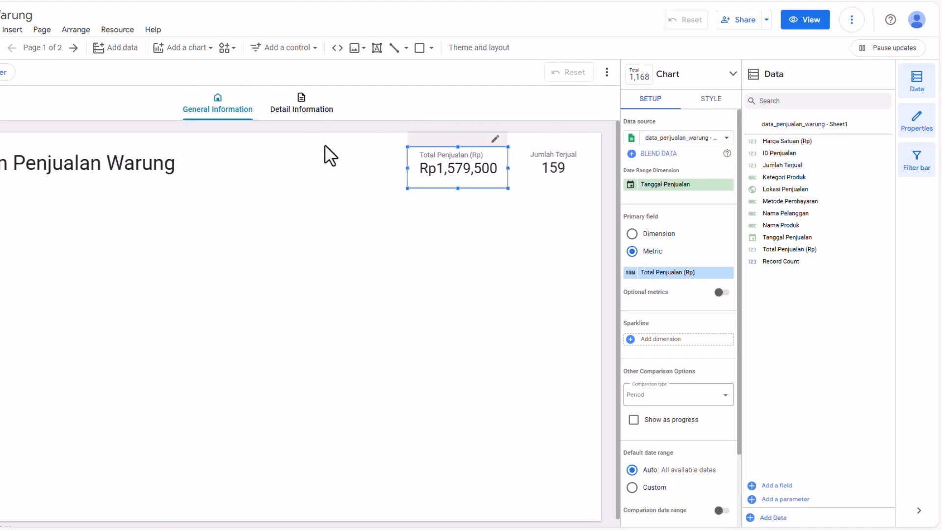
# - Try out several report themes from the theme gallery
pyautogui.click(479, 47)
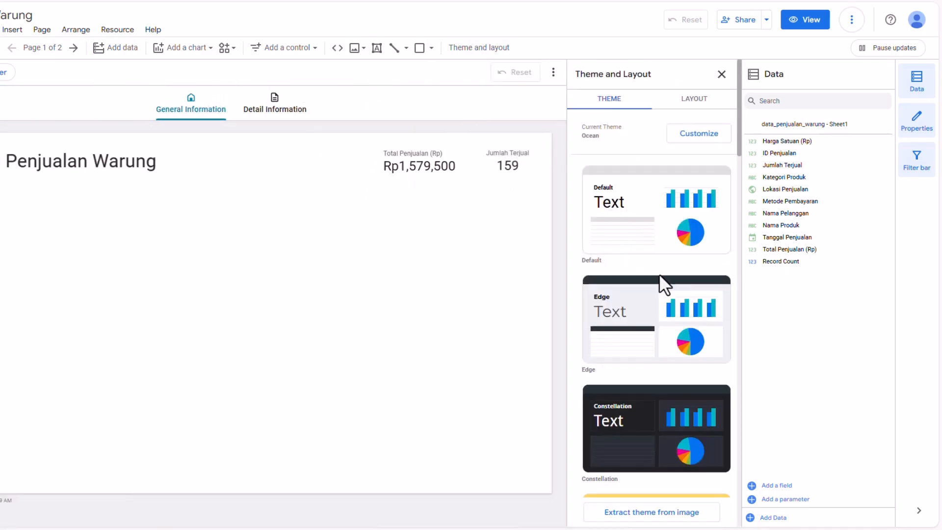
pyautogui.click(641, 304)
pyautogui.scroll(-6, 638, 248)
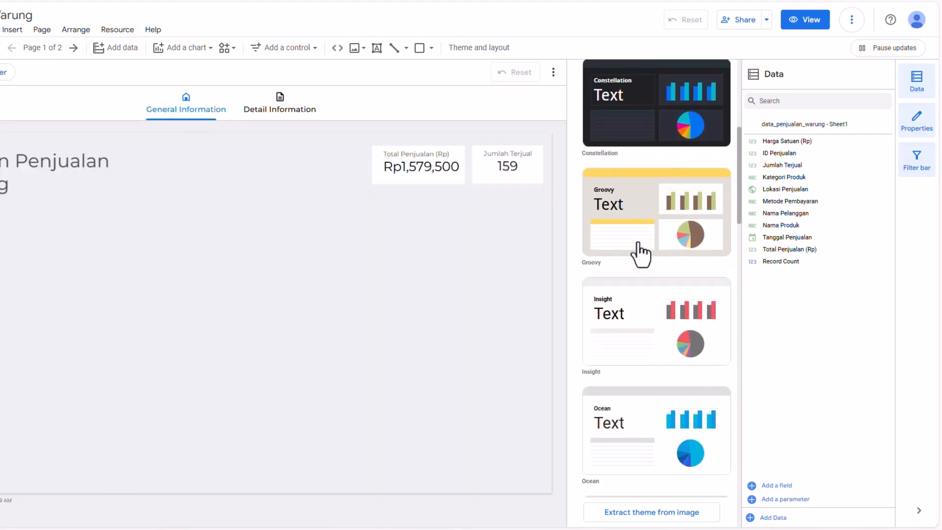
pyautogui.scroll(-4, 648, 253)
pyautogui.click(654, 269)
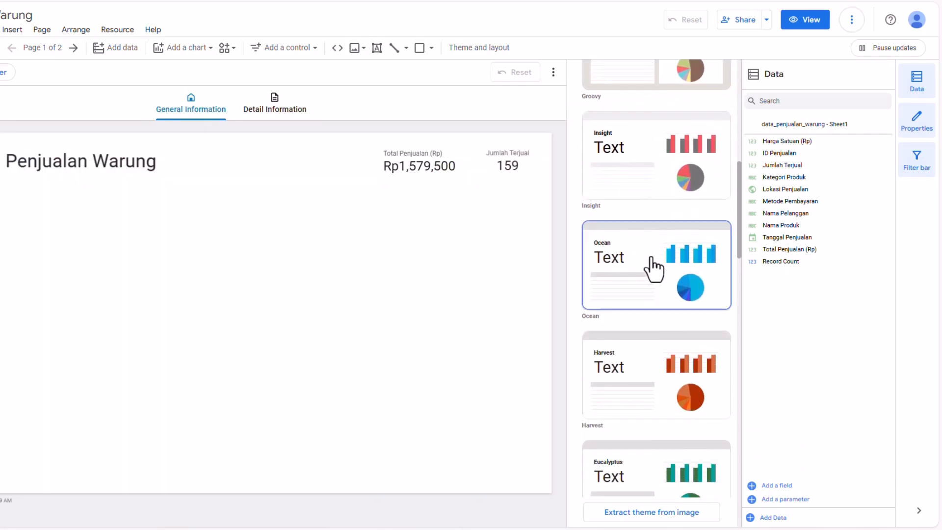
pyautogui.scroll(-3, 658, 268)
pyautogui.scroll(-9, 667, 254)
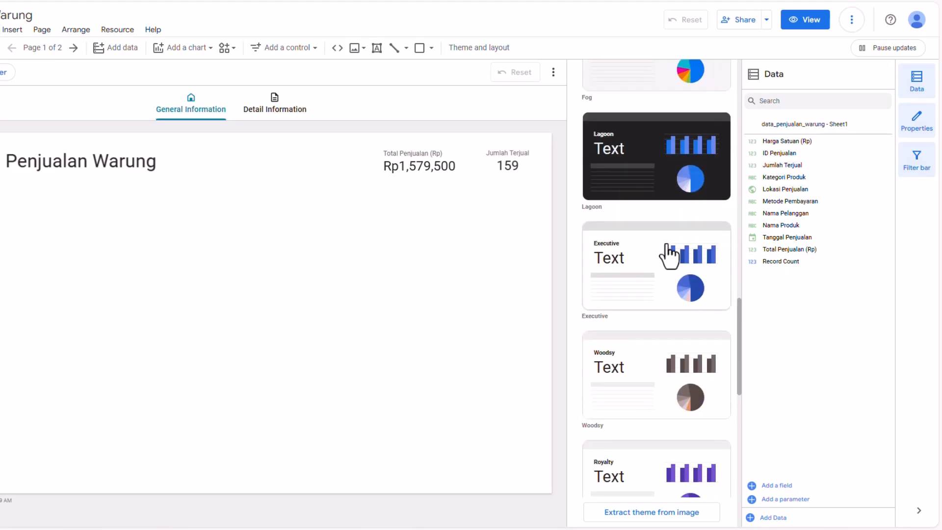
pyautogui.scroll(2, 665, 235)
pyautogui.click(654, 169)
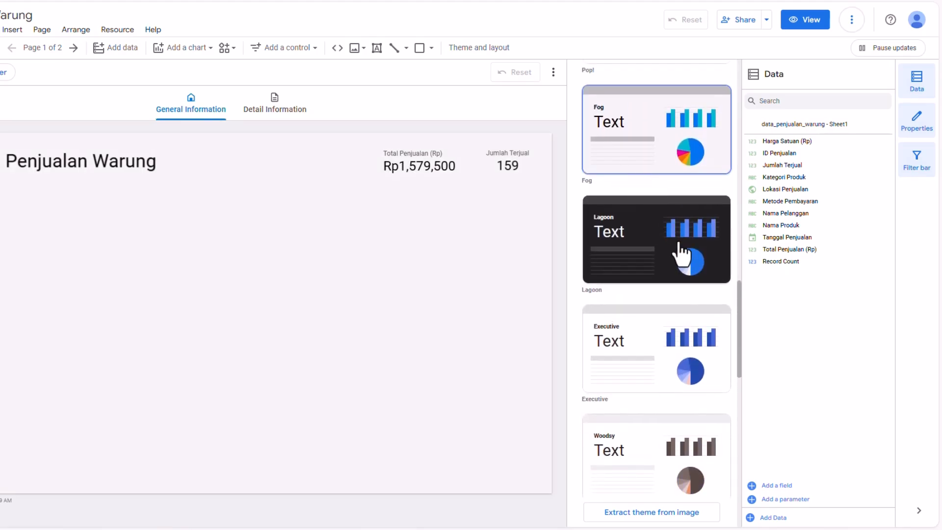
pyautogui.scroll(-13, 677, 248)
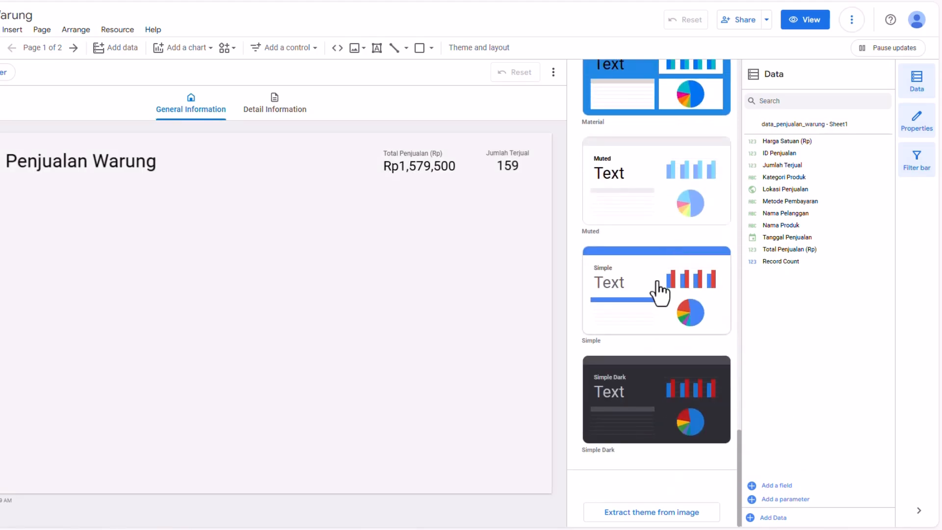
pyautogui.click(660, 293)
pyautogui.scroll(10, 677, 256)
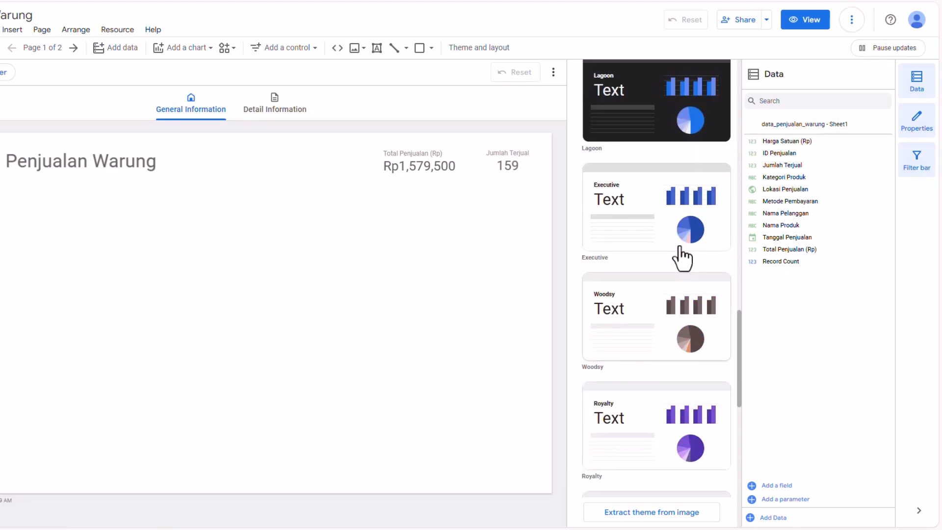
pyautogui.click(650, 225)
pyautogui.scroll(10, 666, 226)
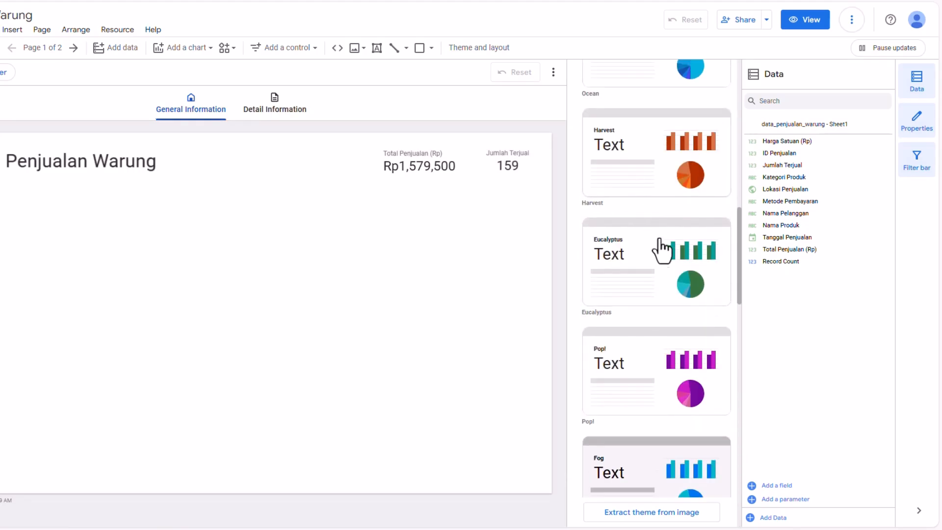
pyautogui.scroll(-3, 658, 256)
pyautogui.click(637, 294)
pyautogui.click(429, 218)
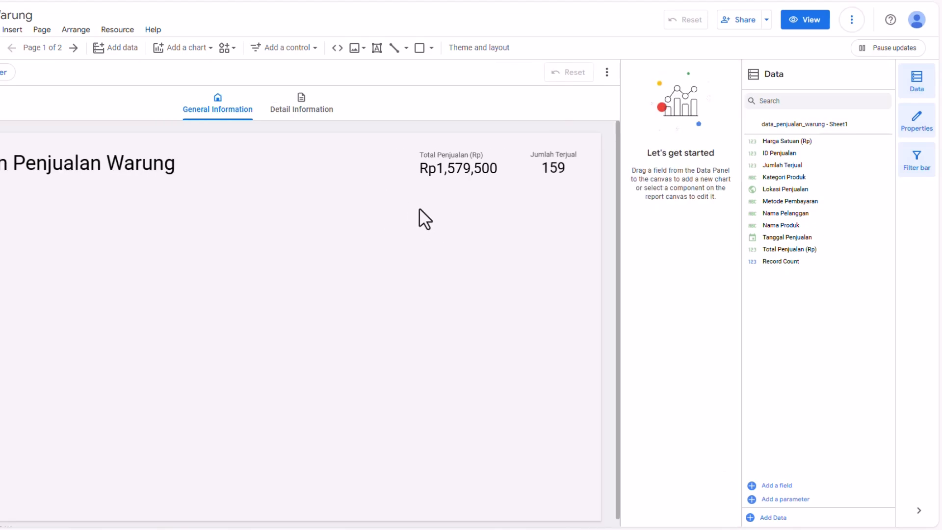
# - Give the Total Penjualan (Rp) scorecard a cyan background and white label text
pyautogui.click(444, 153)
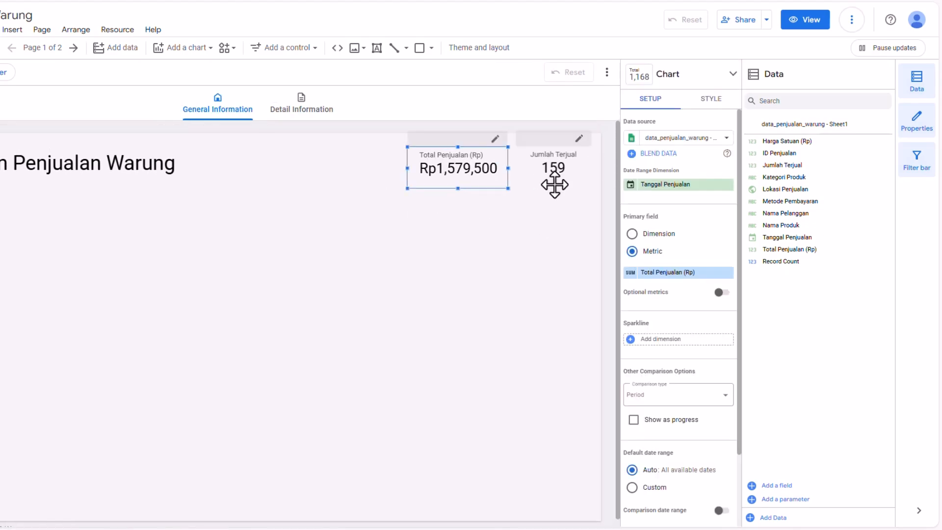
pyautogui.click(696, 100)
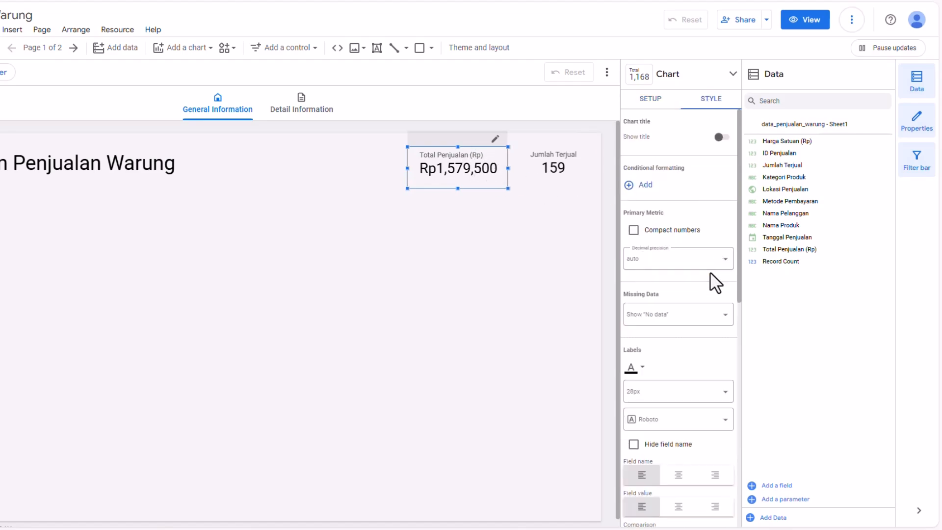
pyautogui.scroll(-5, 715, 280)
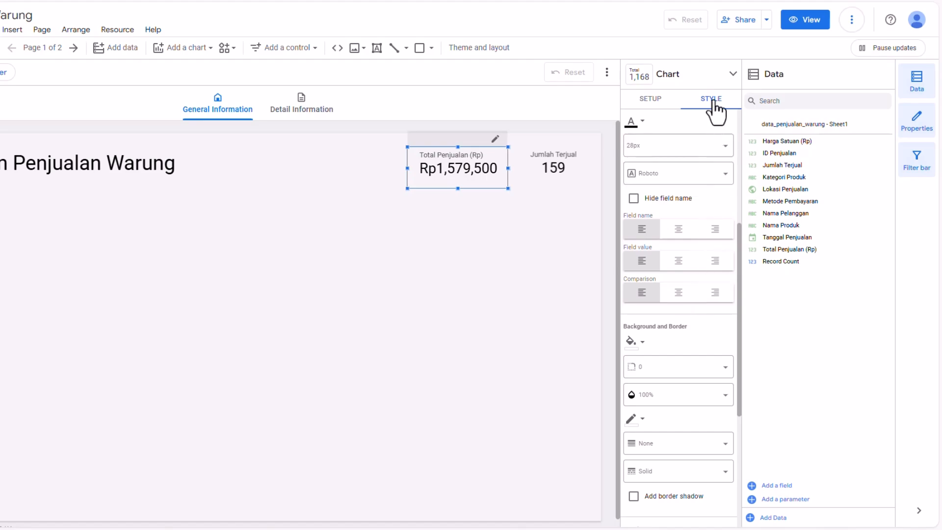
pyautogui.click(640, 343)
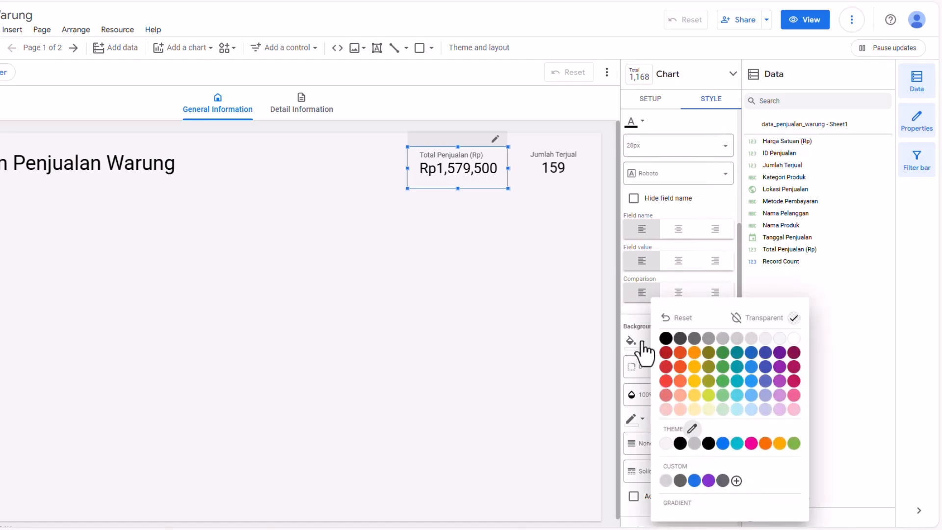
pyautogui.click(736, 411)
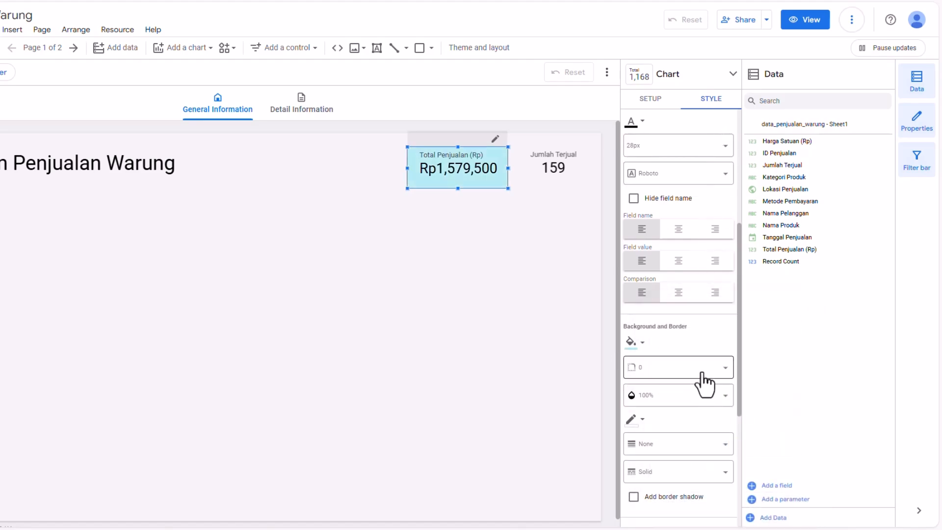
pyautogui.click(647, 343)
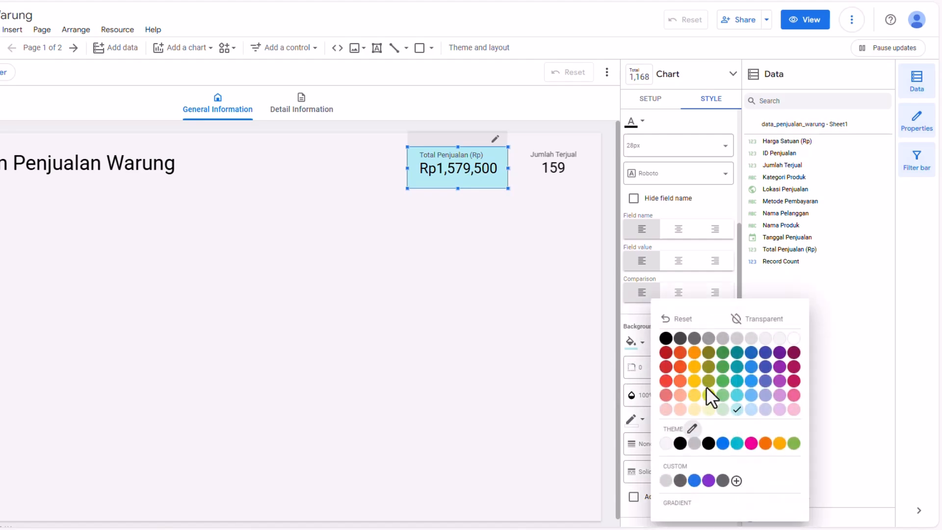
pyautogui.click(737, 383)
pyautogui.scroll(5, 683, 295)
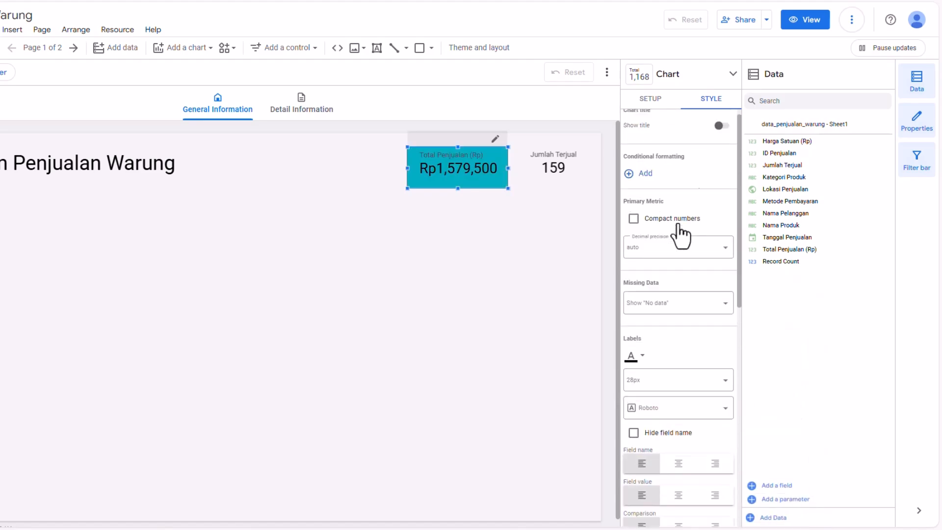
pyautogui.click(635, 368)
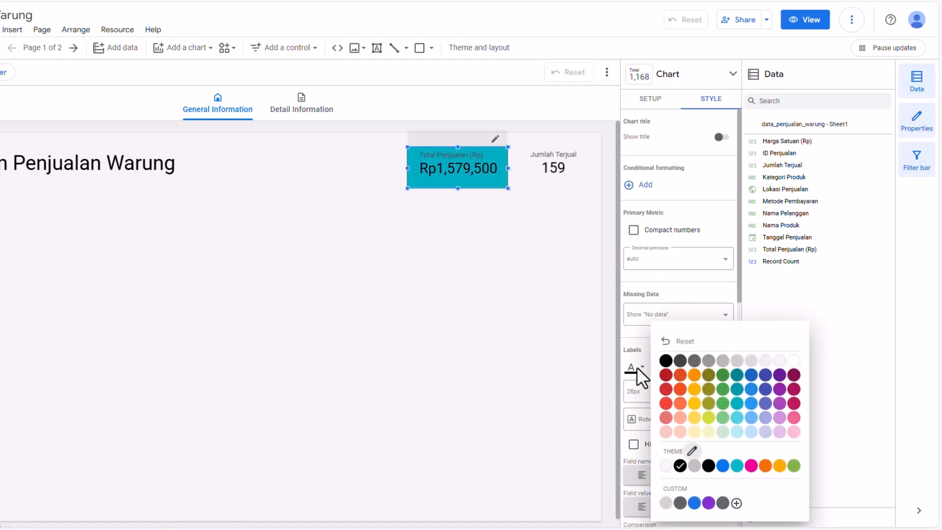
pyautogui.click(793, 362)
# - Give the Jumlah Terjual scorecard the same cyan background and white label text
pyautogui.click(543, 168)
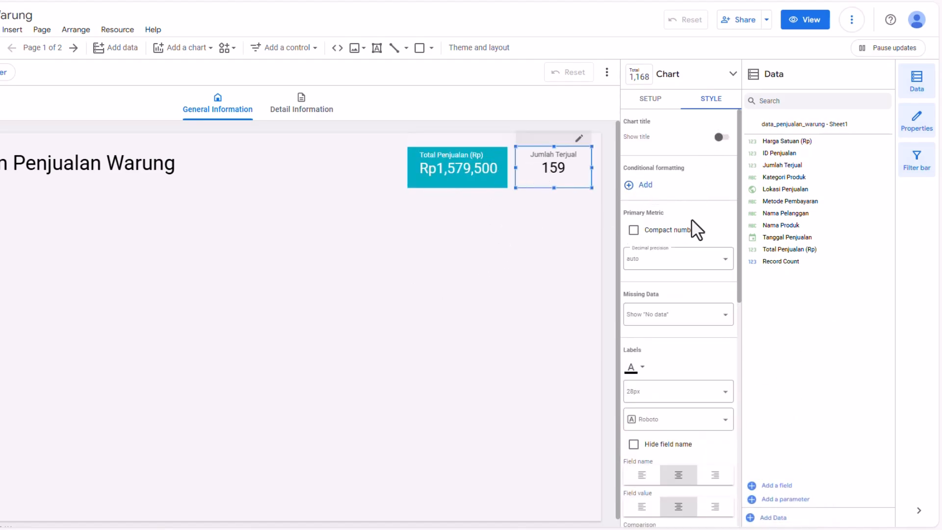
pyautogui.scroll(-5, 684, 320)
pyautogui.click(638, 261)
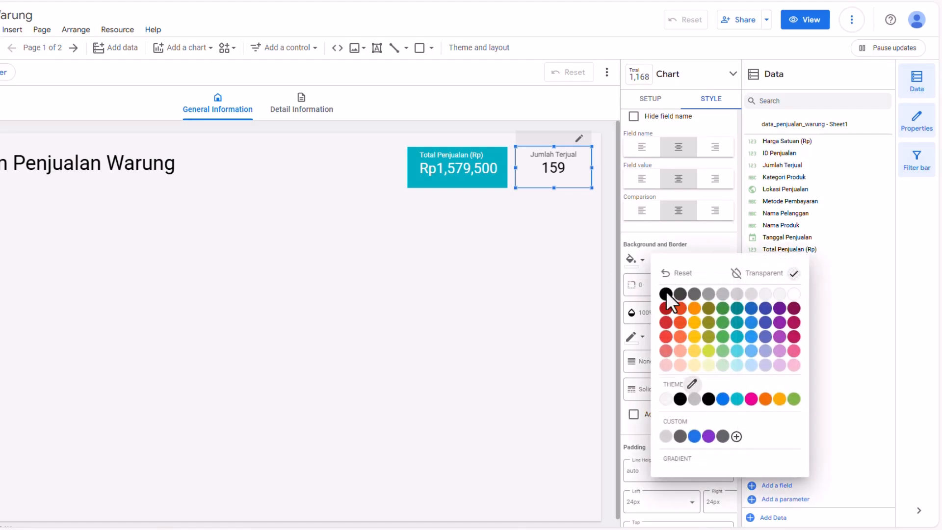
pyautogui.click(735, 339)
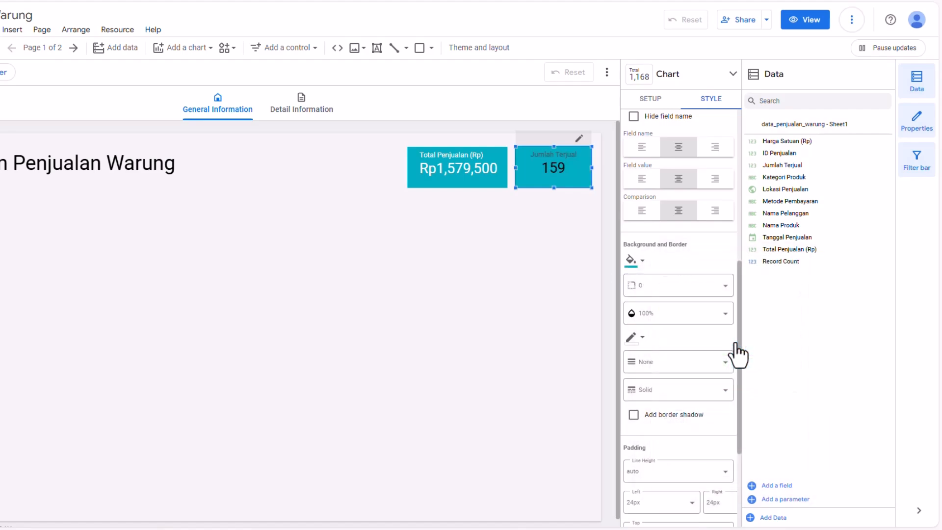
pyautogui.scroll(3, 677, 191)
pyautogui.scroll(3, 657, 255)
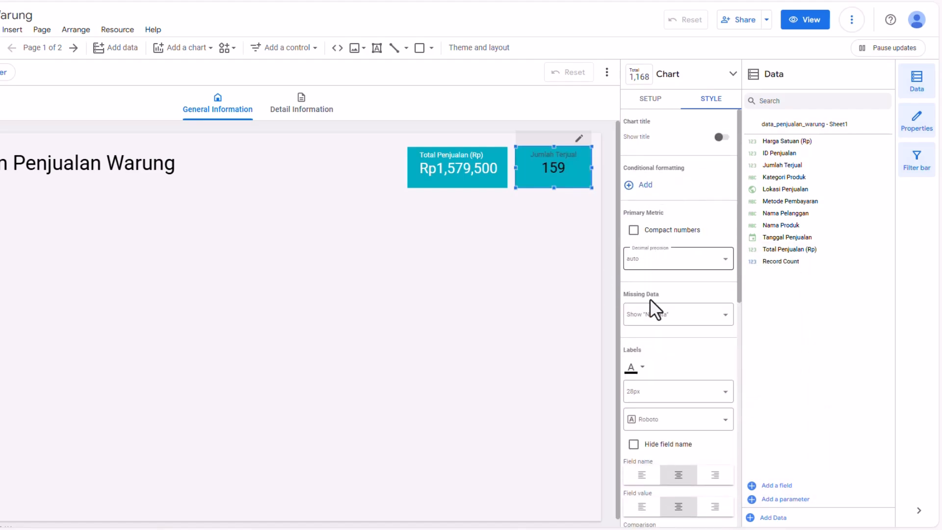
pyautogui.click(638, 368)
pyautogui.click(791, 363)
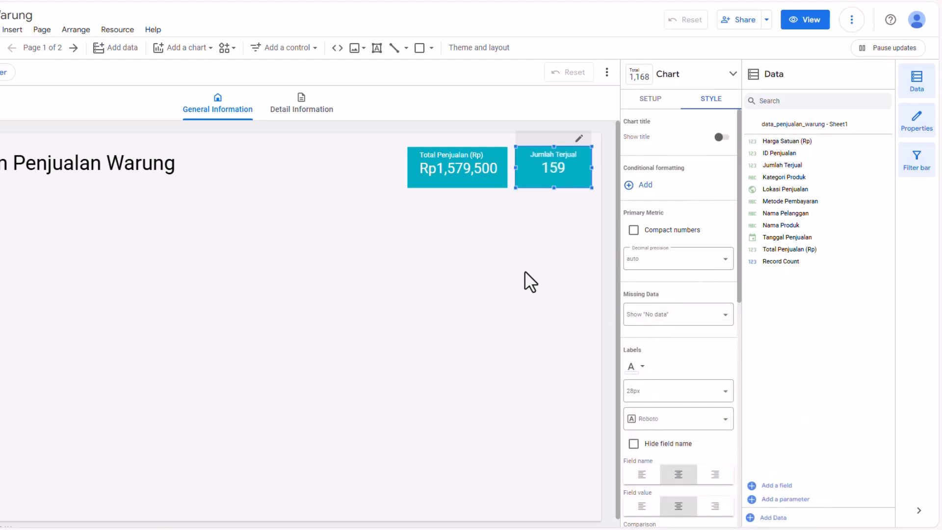
# - Turn on the chart title for the Total Penjualan (Rp) scorecard
pyautogui.scroll(-3, 719, 324)
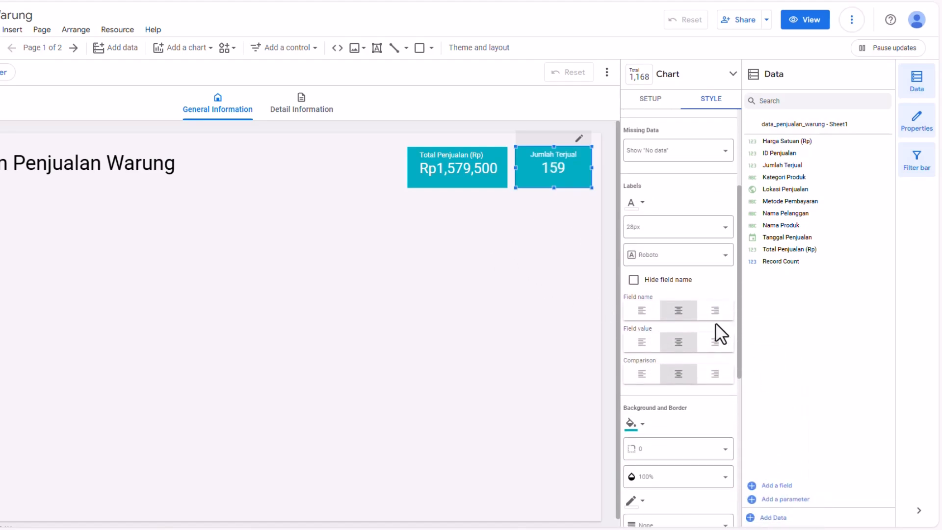
pyautogui.scroll(-4, 702, 296)
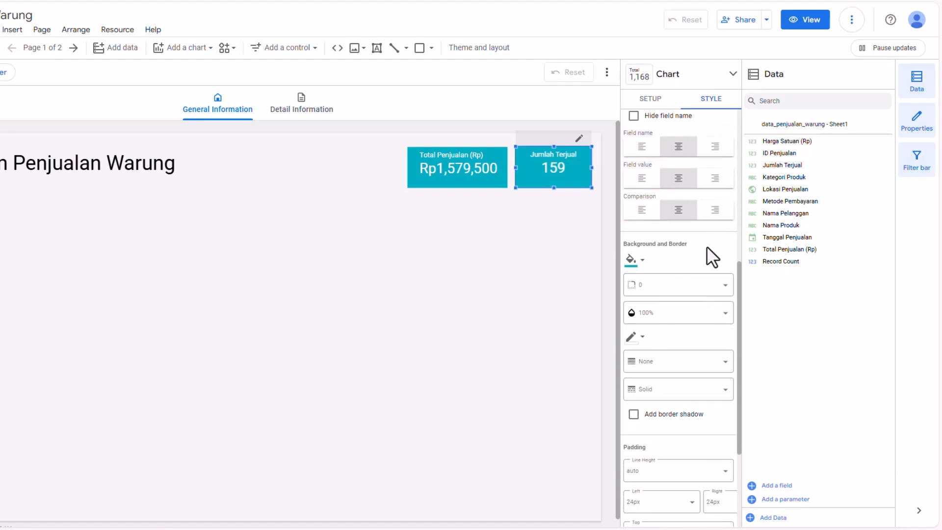
pyautogui.scroll(-3, 703, 261)
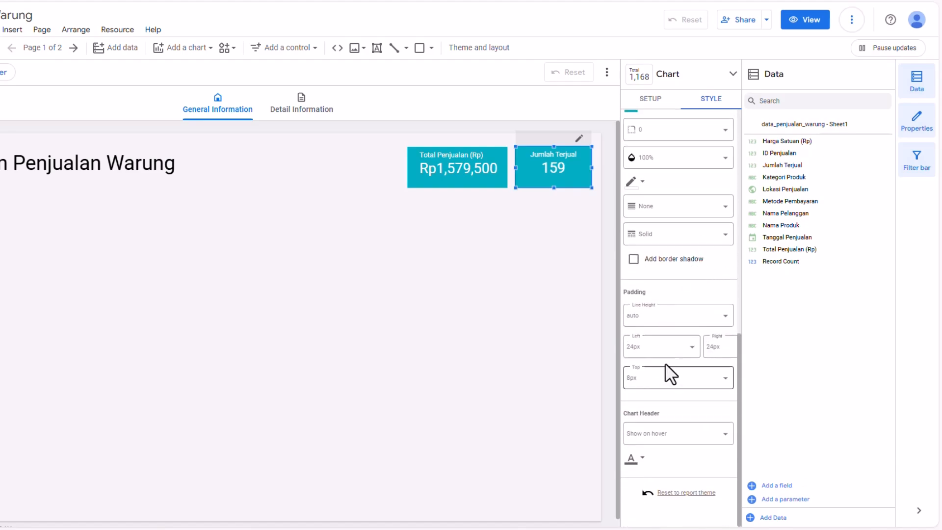
pyautogui.scroll(2, 652, 270)
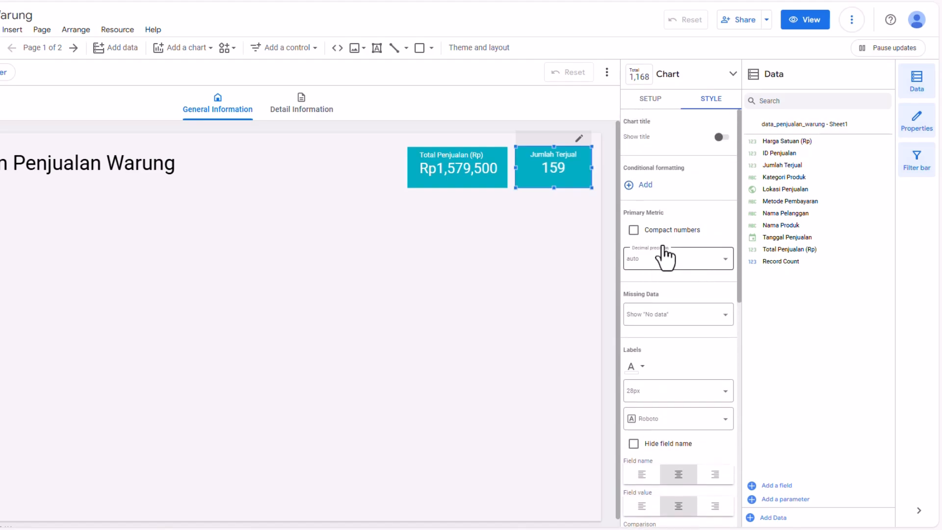
pyautogui.click(498, 170)
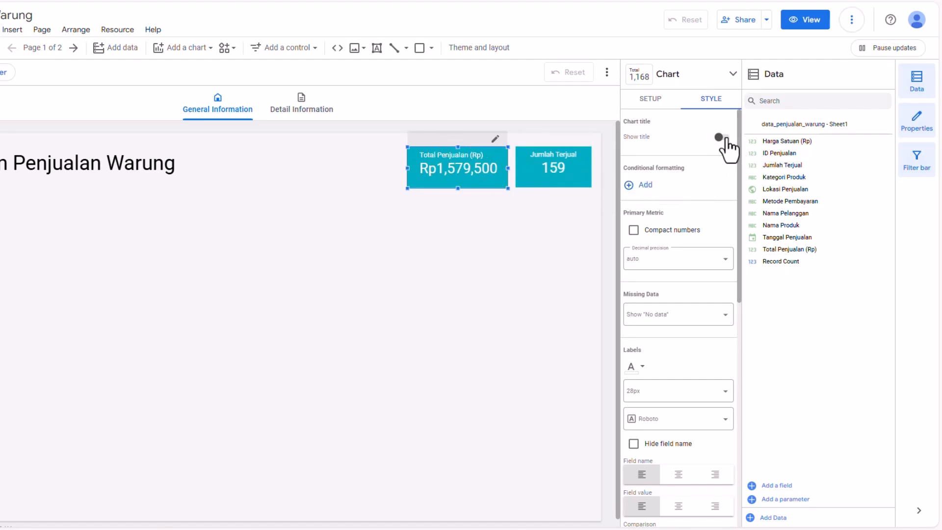
pyautogui.click(722, 139)
# - Hide the field name on the Total Penjualan (Rp) scorecard
pyautogui.scroll(-3, 687, 252)
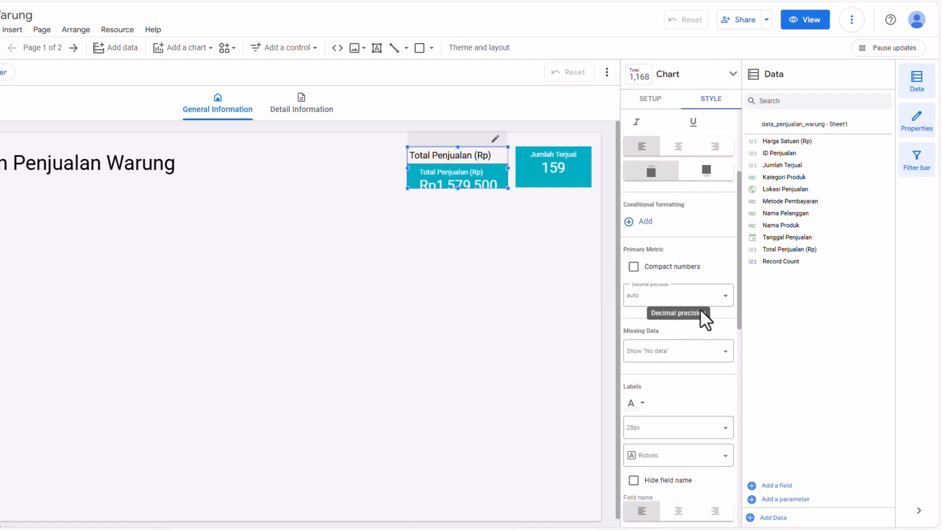
pyautogui.scroll(3, 685, 246)
pyautogui.scroll(-4, 692, 245)
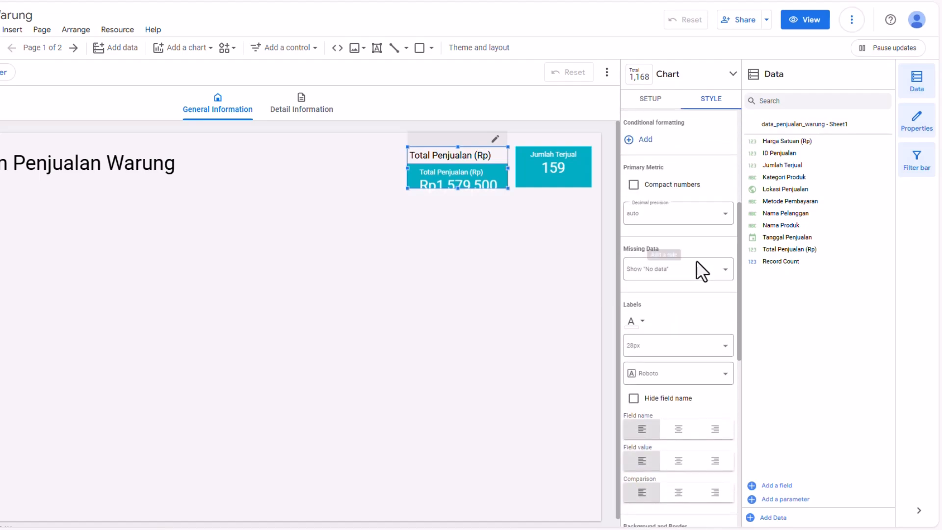
pyautogui.click(637, 398)
pyautogui.click(636, 398)
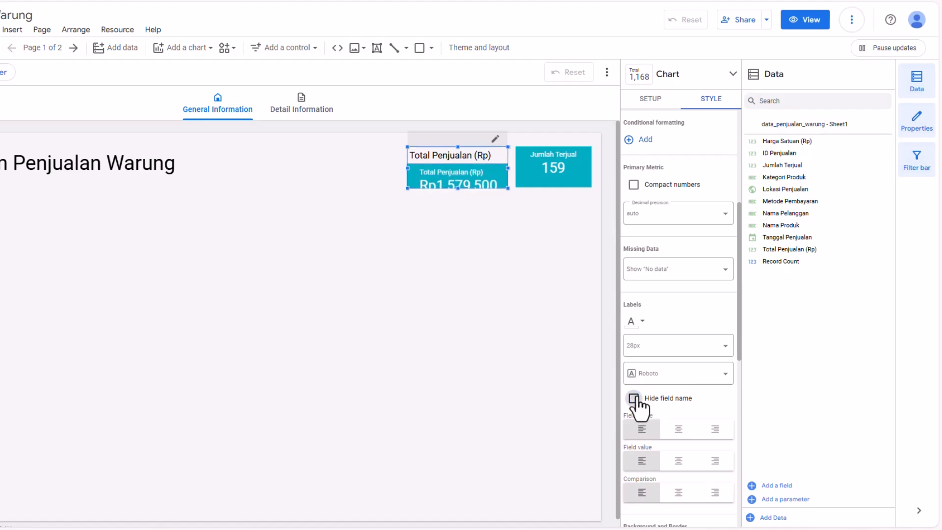
pyautogui.click(635, 398)
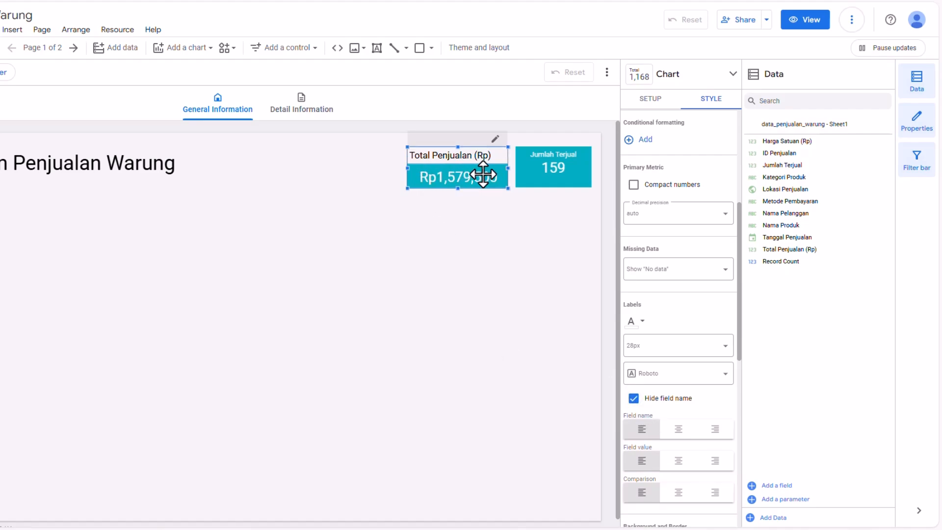
pyautogui.scroll(5, 683, 255)
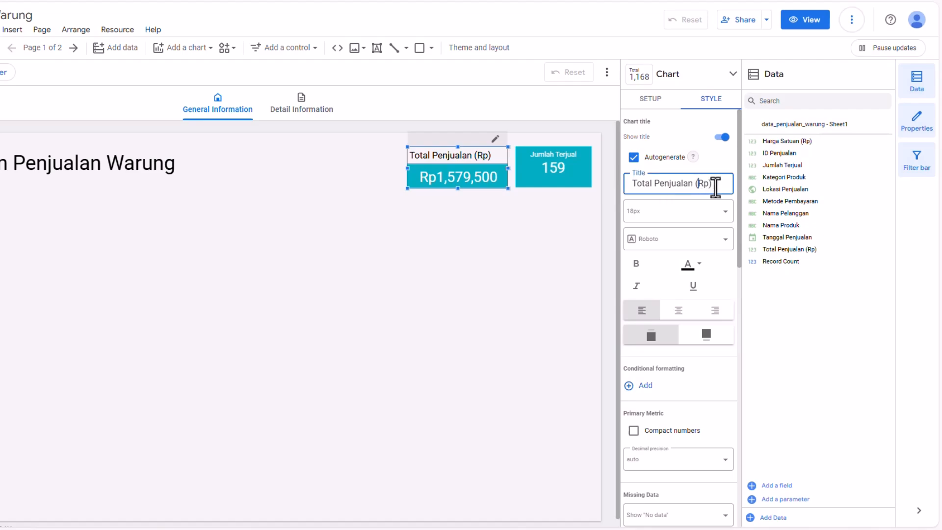
# - Rename the Total Penjualan (Rp) scorecard's title to "Total Penjualan" and center-align it
pyautogui.moveTo(715, 185); pyautogui.dragTo(642, 184)
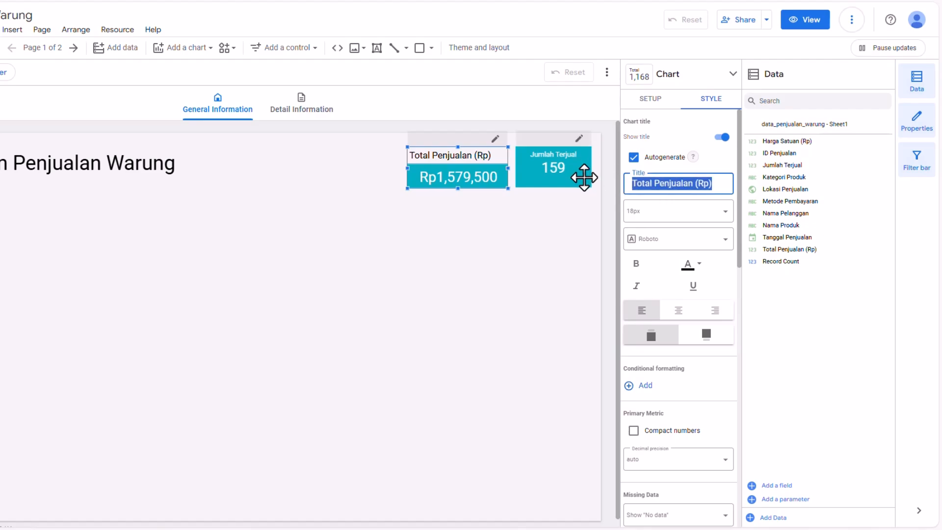
pyautogui.write('Total Penjualan')
pyautogui.press('Return')
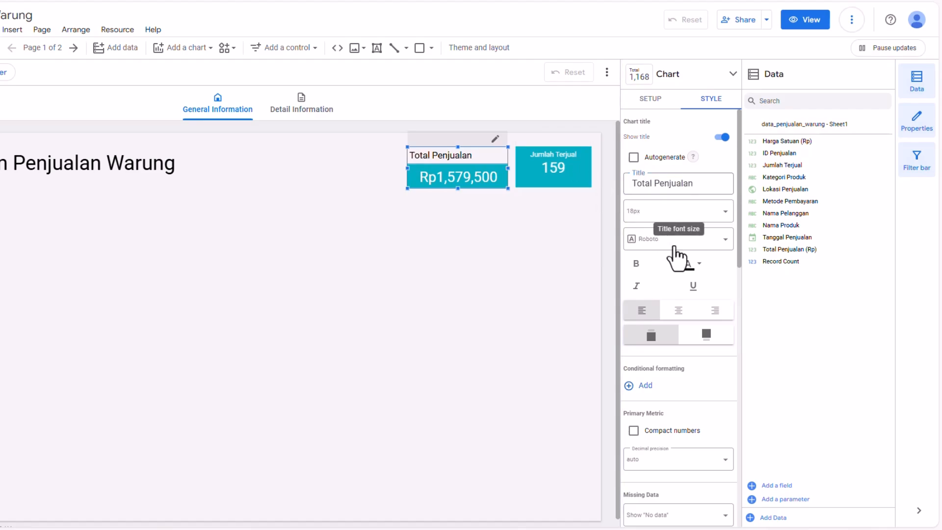
pyautogui.click(670, 316)
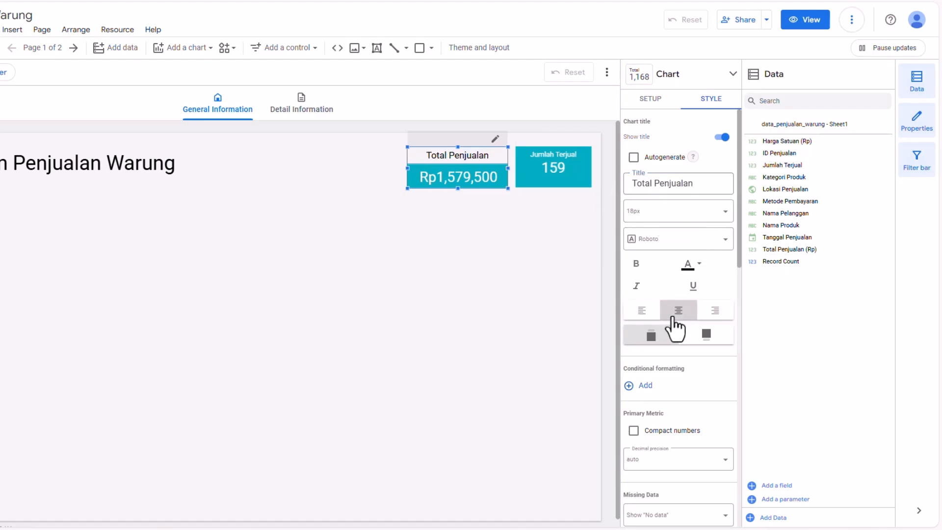
# - Turn on the chart title for the Jumlah Terjual scorecard and hide its field name
pyautogui.click(519, 204)
pyautogui.click(534, 179)
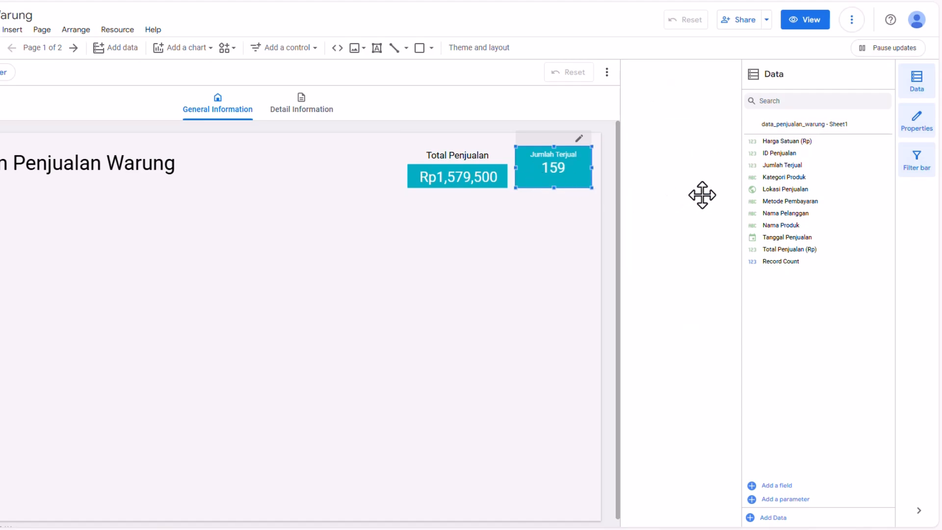
pyautogui.click(713, 99)
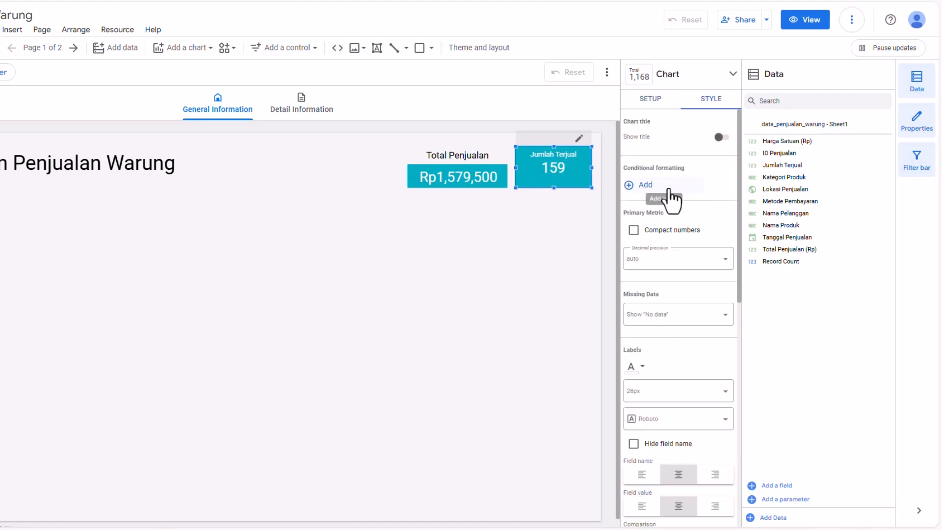
pyautogui.click(722, 137)
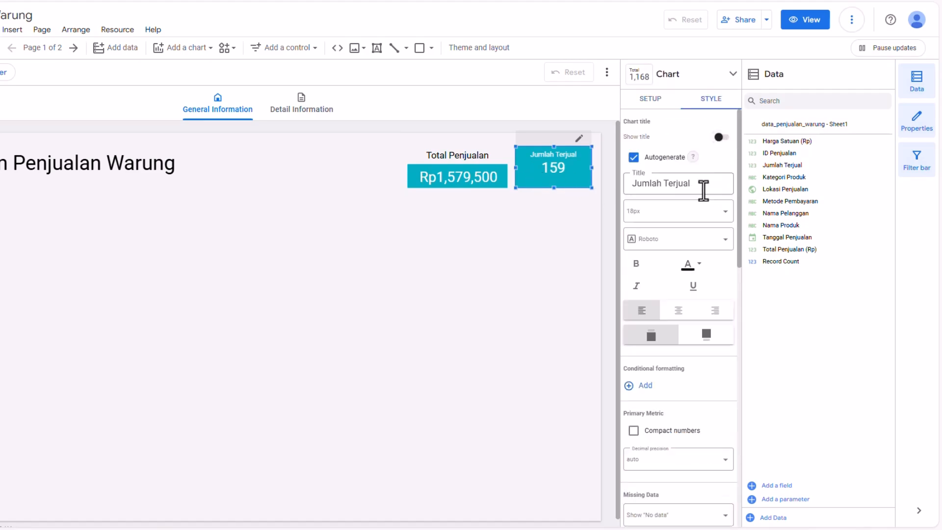
pyautogui.scroll(-5, 692, 196)
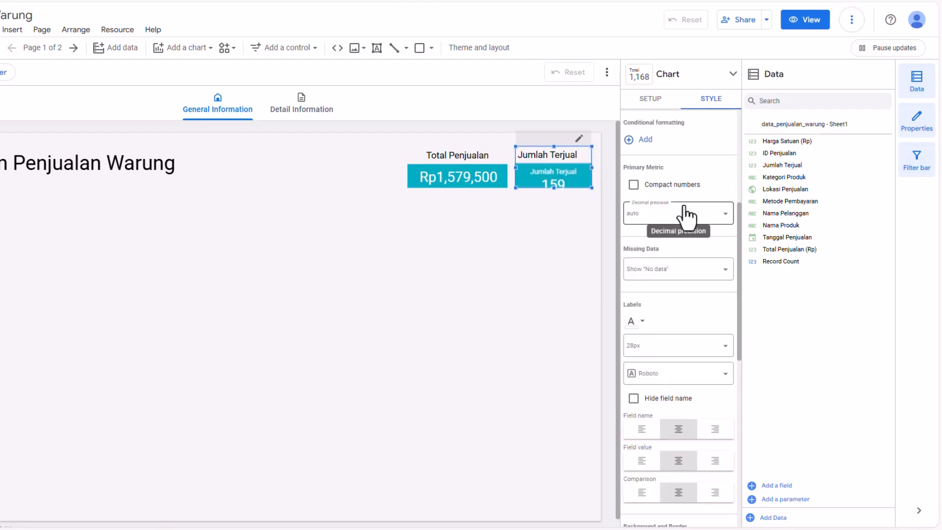
pyautogui.click(634, 399)
pyautogui.click(516, 203)
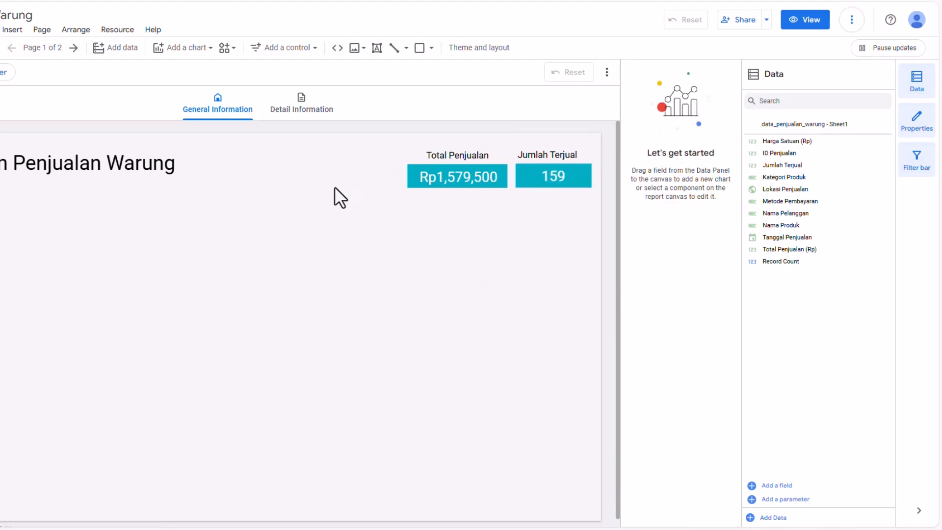
pyautogui.click(131, 165)
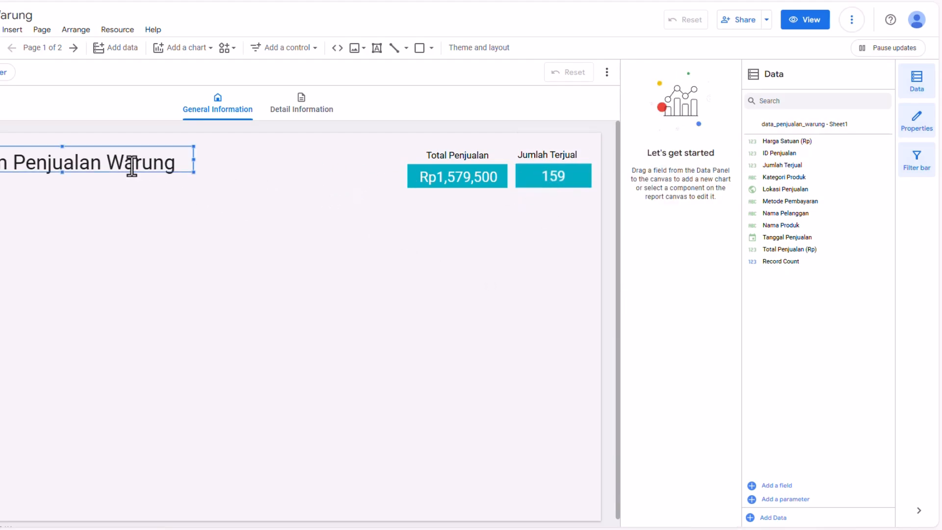
pyautogui.doubleClick(61, 172)
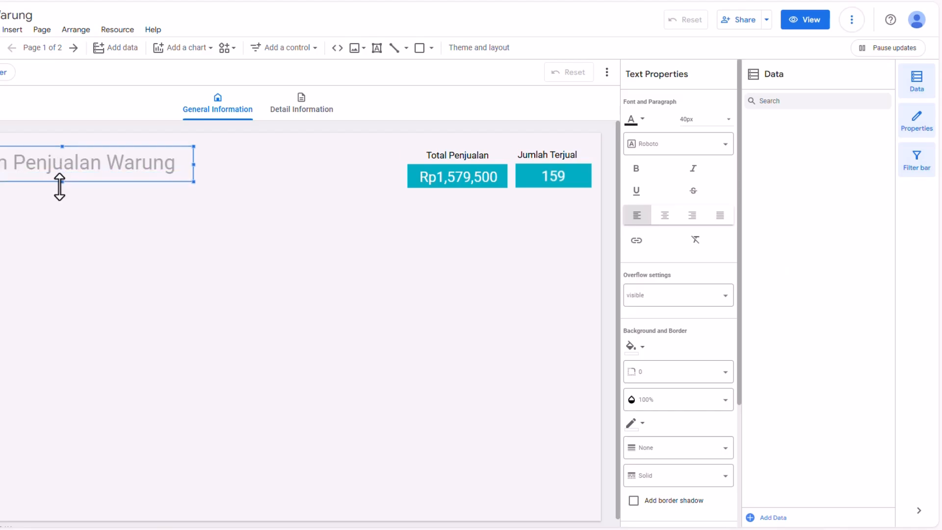
pyautogui.click(170, 208)
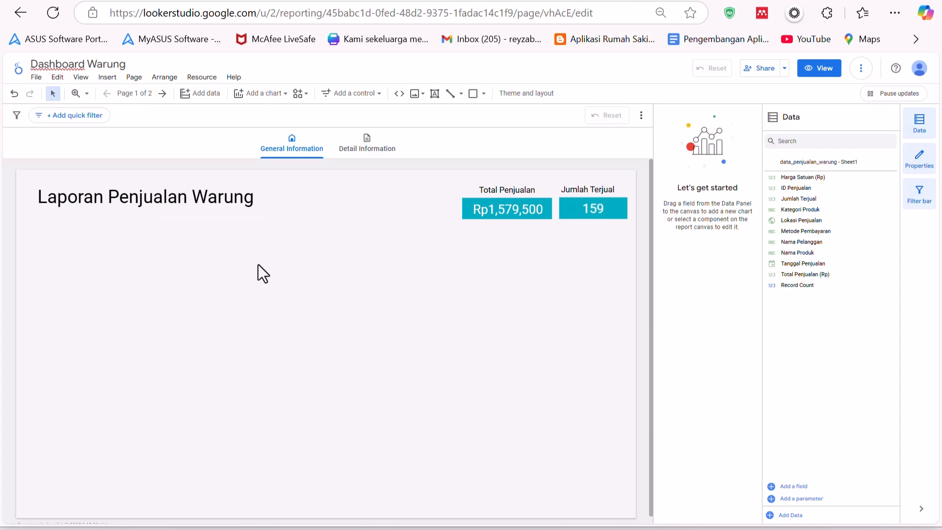
# - Review the ChatGPT lesson notes and the sales spreadsheet before returning to the report
pyautogui.click(260, 529)
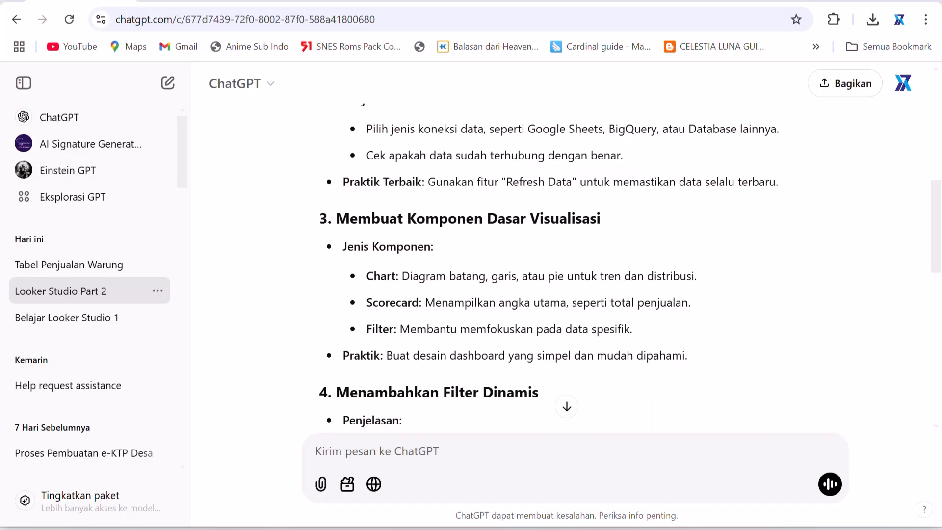
pyautogui.hotkey('alt', 'Tab')
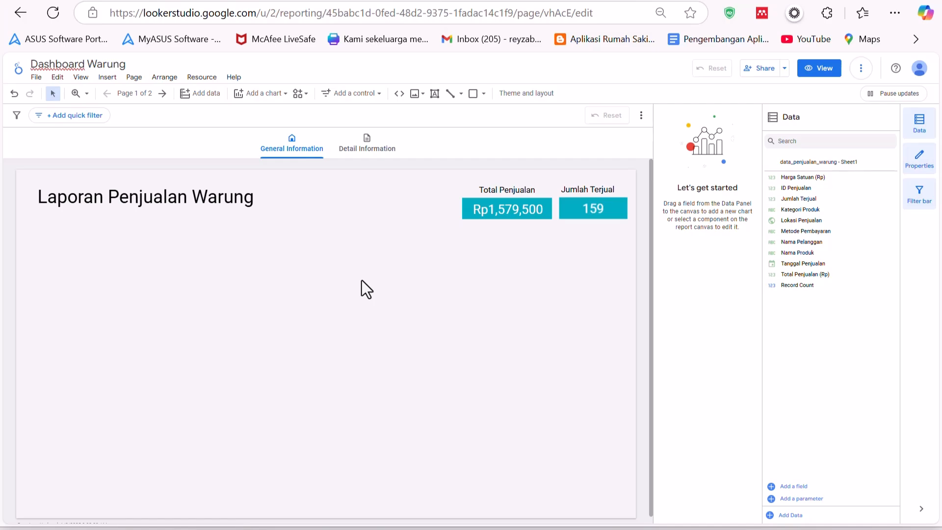
pyautogui.hotkey('alt', 'Tab')
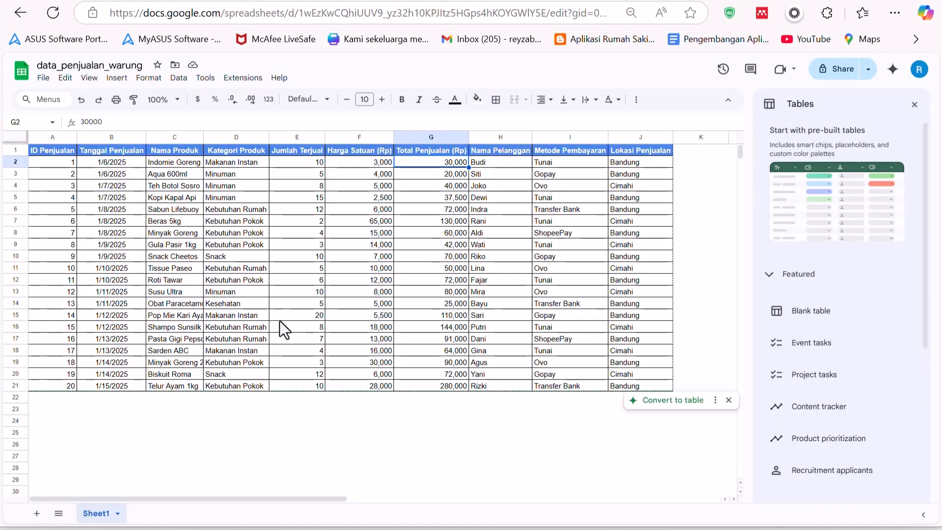
pyautogui.hotkey('alt', 'Tab')
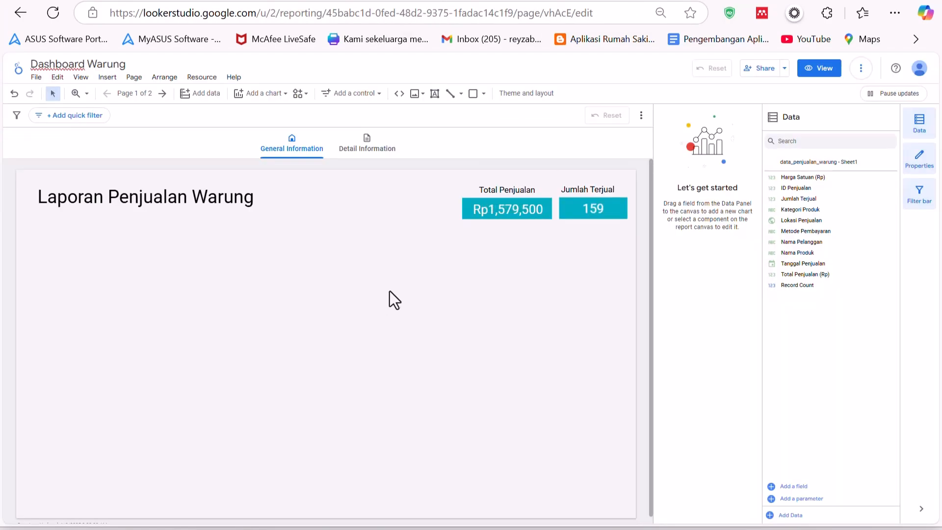
# - Insert a smooth line time series chart below the report title and enlarge it across the left half of the page
pyautogui.click(265, 96)
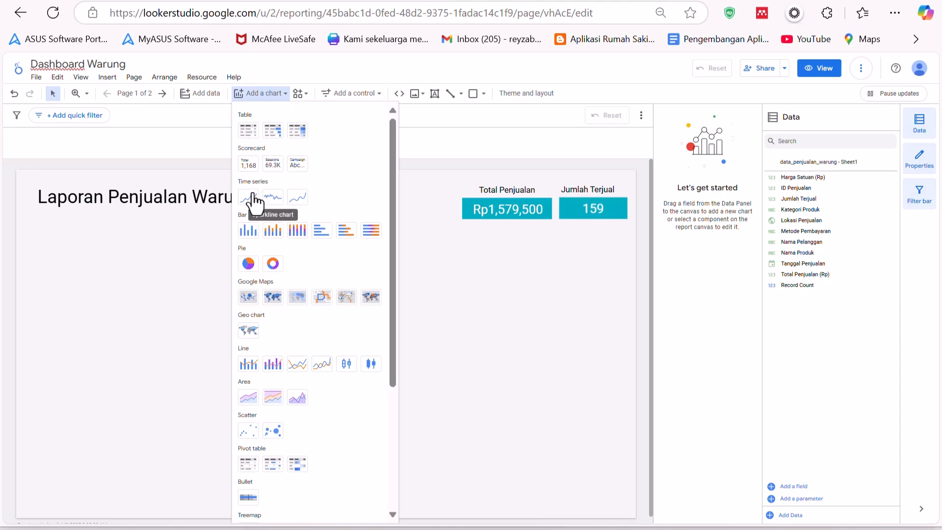
pyautogui.click(278, 197)
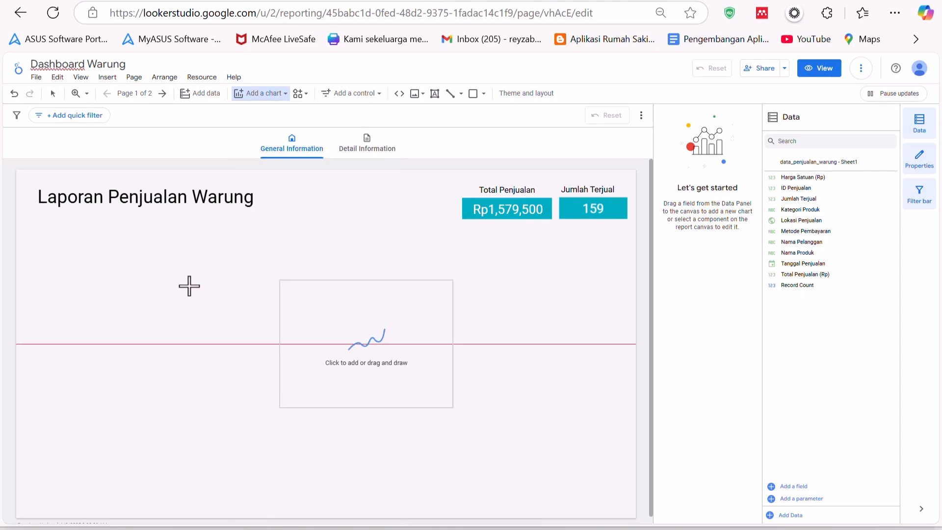
pyautogui.click(32, 221)
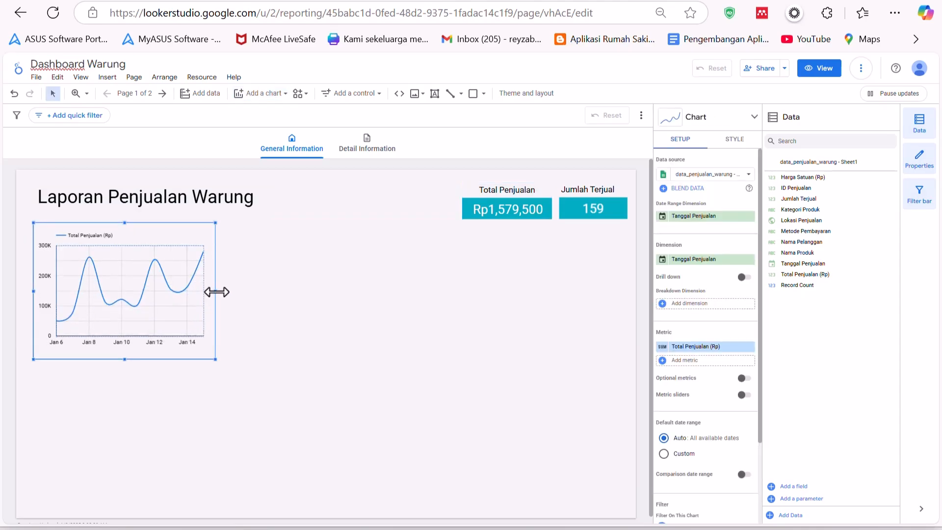
pyautogui.moveTo(217, 292); pyautogui.dragTo(253, 292)
pyautogui.moveTo(373, 320); pyautogui.dragTo(415, 332)
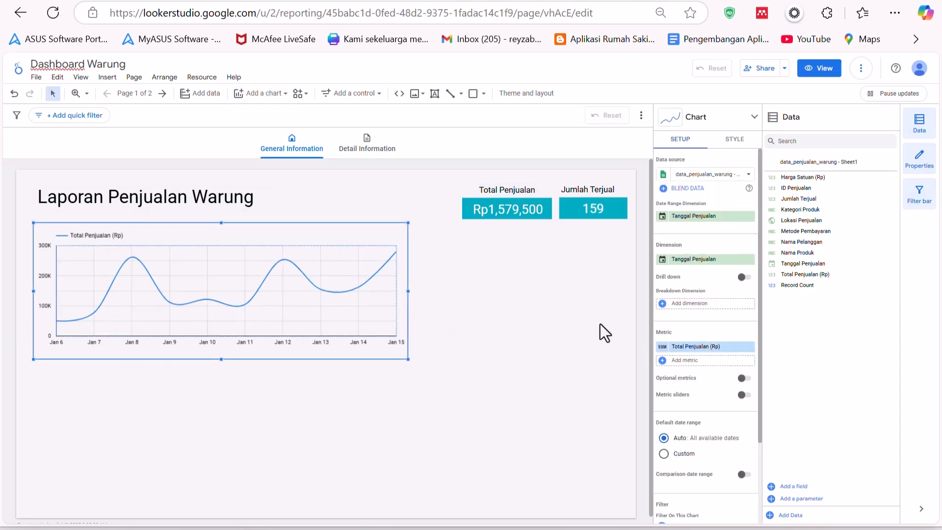
pyautogui.click(724, 347)
pyautogui.scroll(-1, 720, 467)
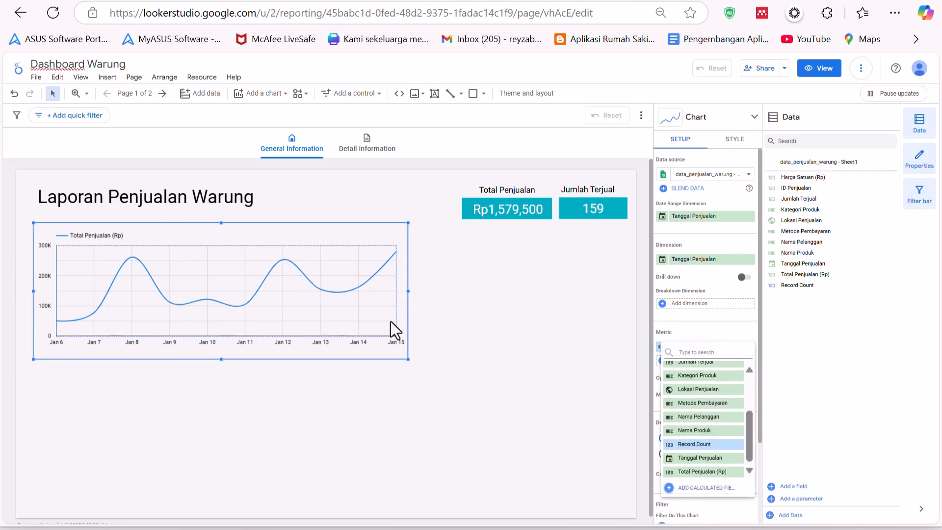
pyautogui.click(279, 269)
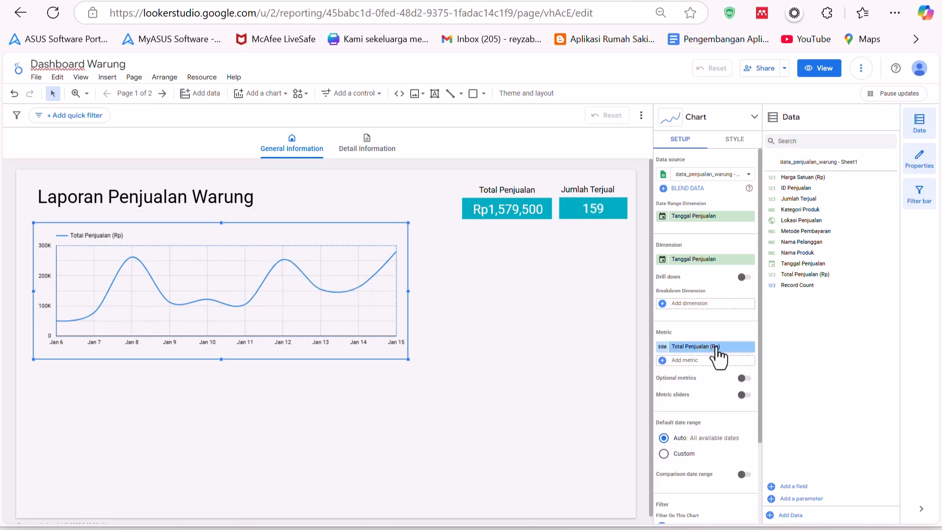
# - Turn on data labels for the time series chart's line
pyautogui.scroll(-2, 718, 358)
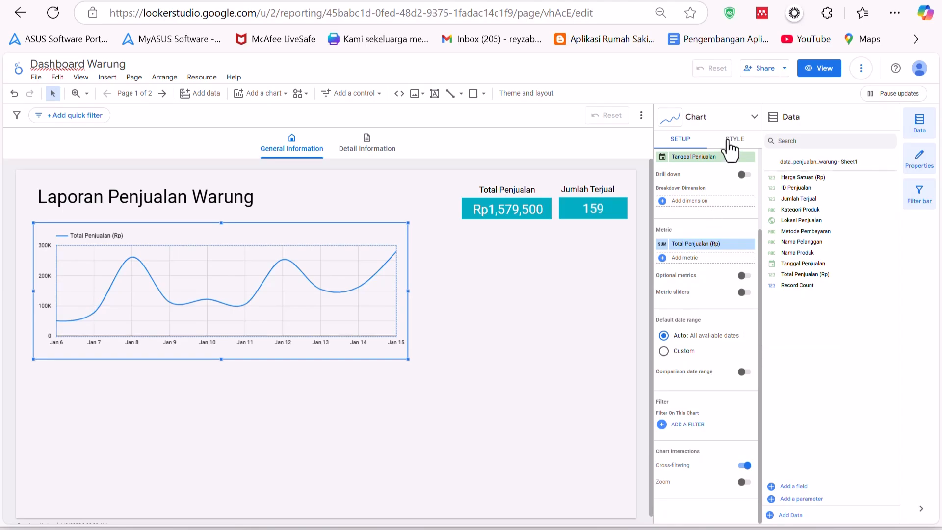
pyautogui.click(732, 144)
pyautogui.scroll(6, 726, 324)
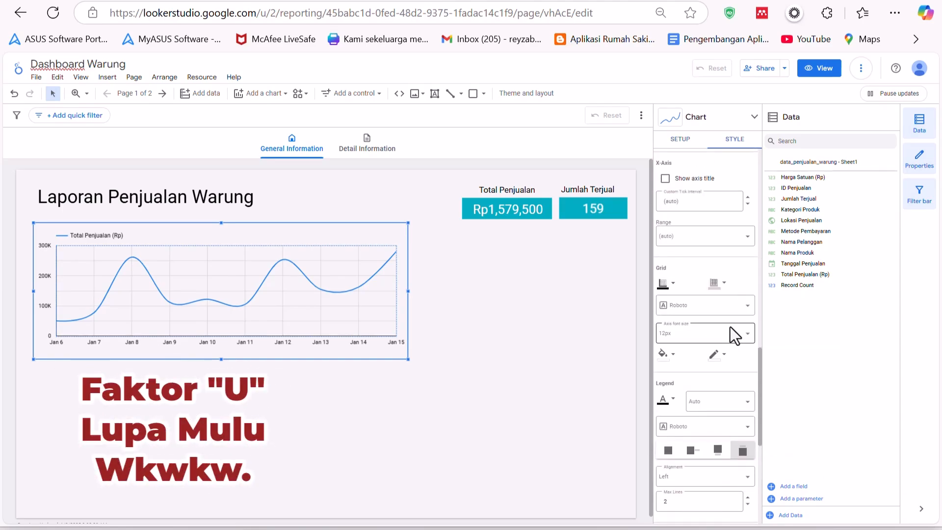
pyautogui.scroll(3, 730, 327)
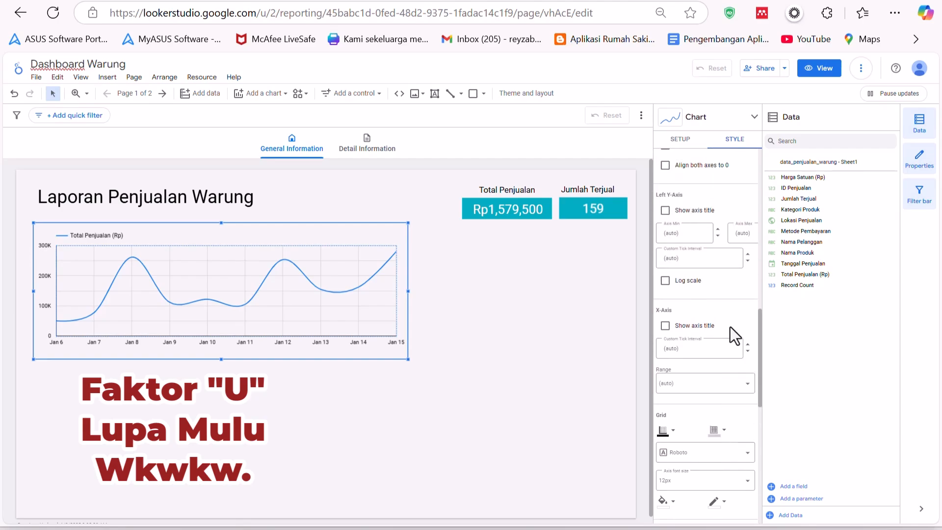
pyautogui.scroll(3, 730, 327)
pyautogui.scroll(4, 729, 326)
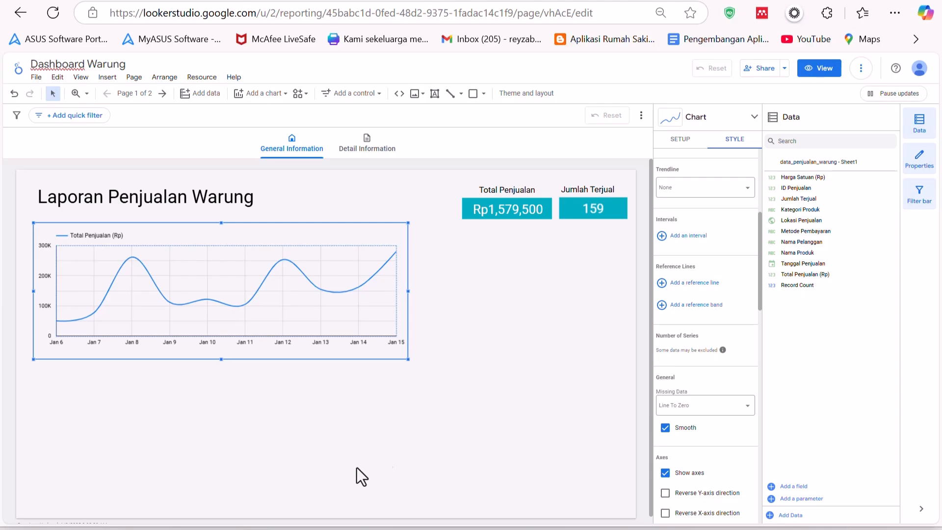
pyautogui.scroll(5, 652, 349)
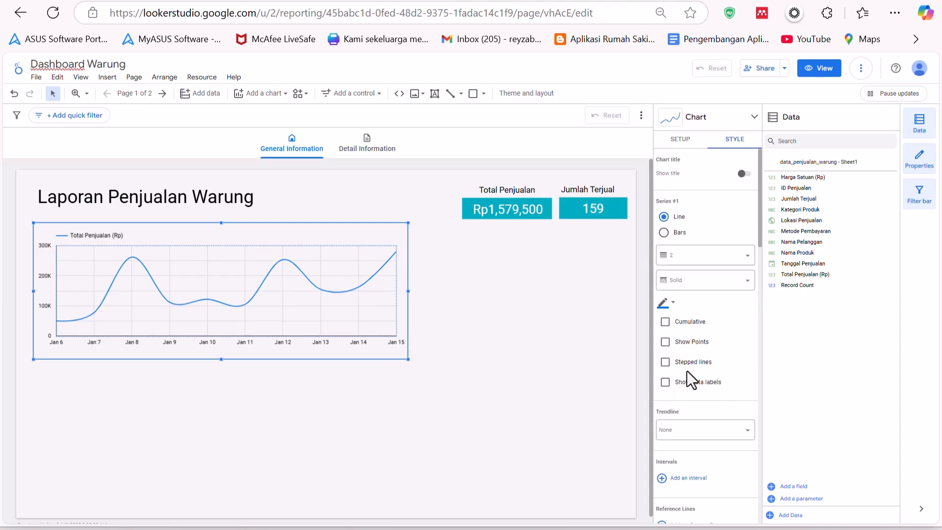
pyautogui.click(699, 387)
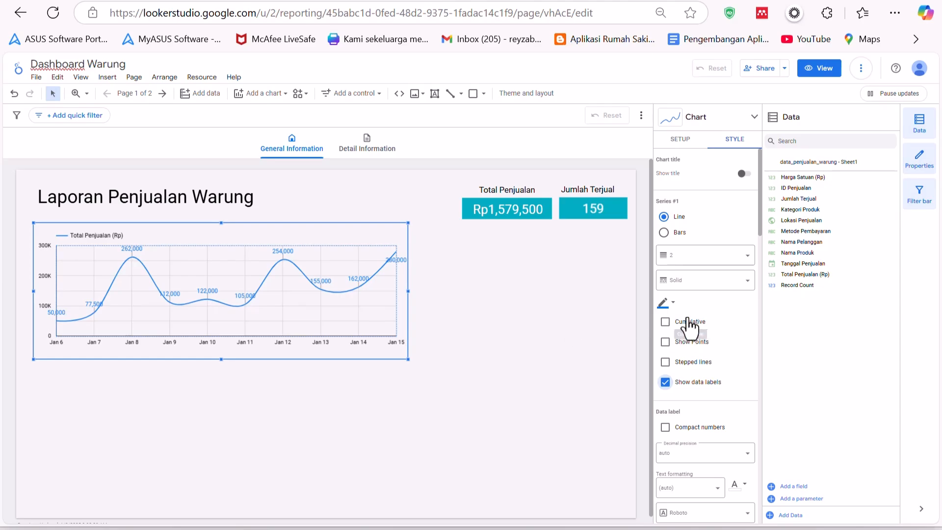
# - Set the chart's Total Penjualan (Rp) metric to Currency IDR - Indonesian Rupiah with Number(0) display format
pyautogui.scroll(-4, 702, 294)
pyautogui.click(681, 140)
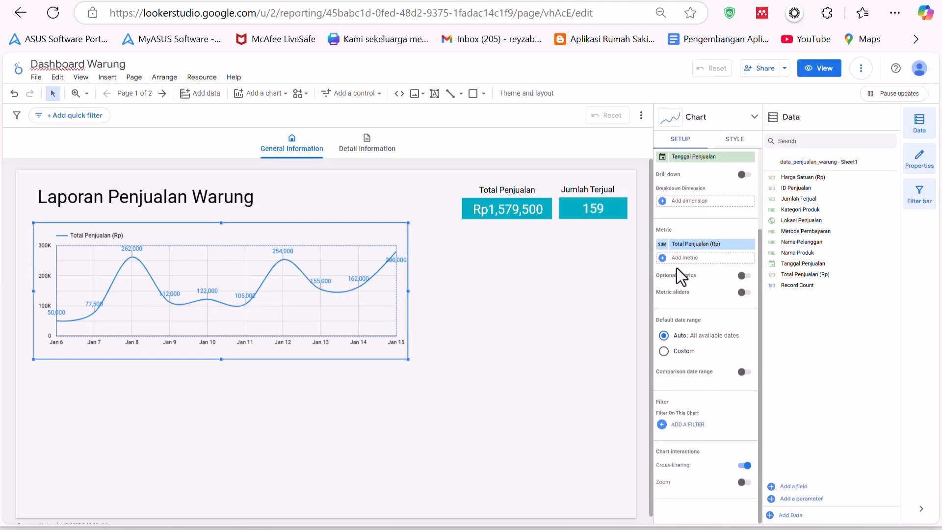
pyautogui.click(662, 245)
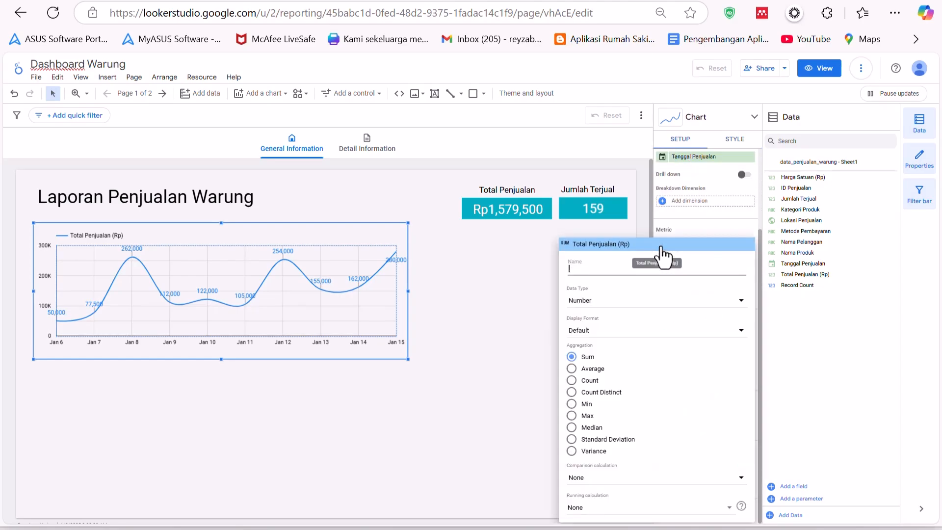
pyautogui.click(610, 332)
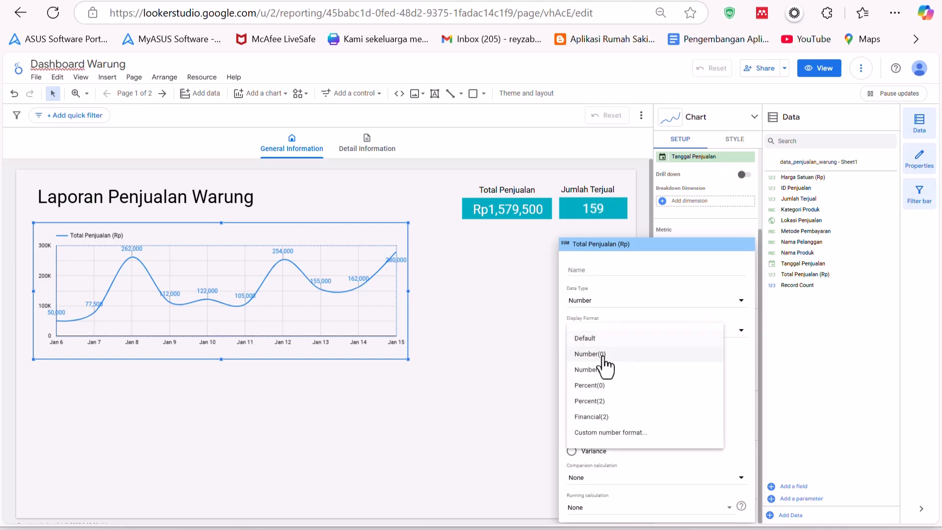
pyautogui.click(605, 355)
pyautogui.click(614, 310)
pyautogui.moveTo(628, 324)
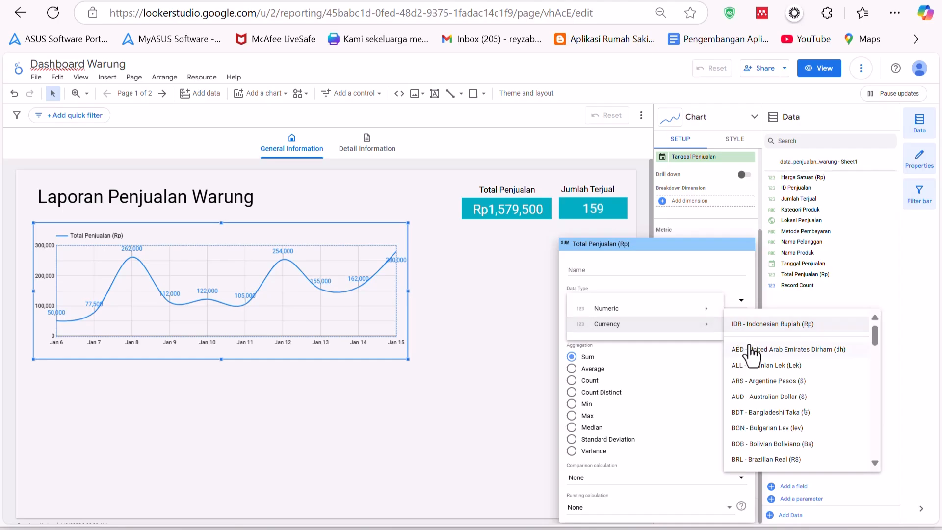
pyautogui.click(748, 325)
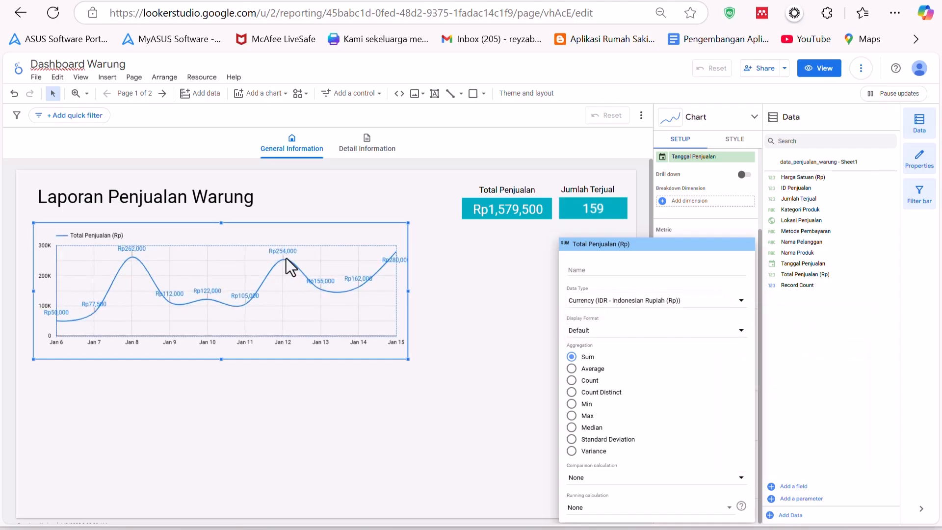
pyautogui.click(616, 332)
pyautogui.click(614, 357)
pyautogui.click(394, 272)
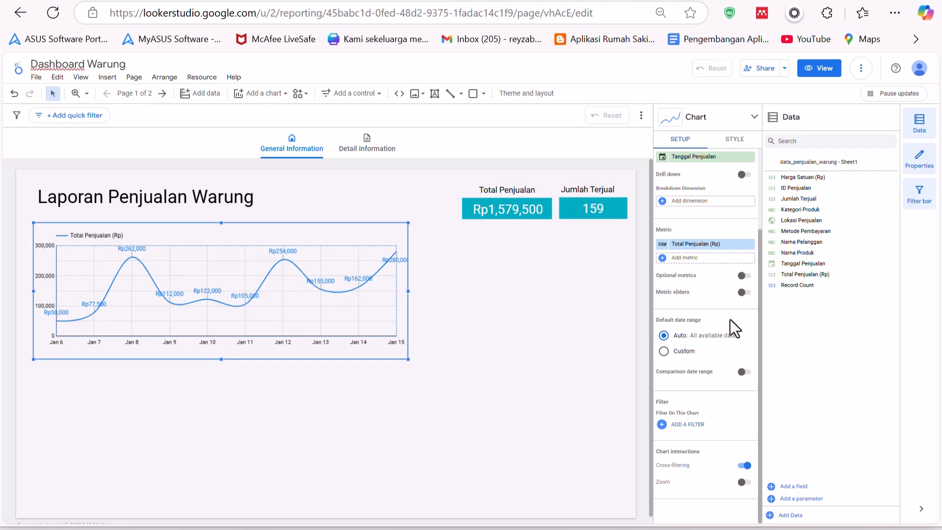
# - Examine the line chart's setup and style options
pyautogui.scroll(2, 700, 248)
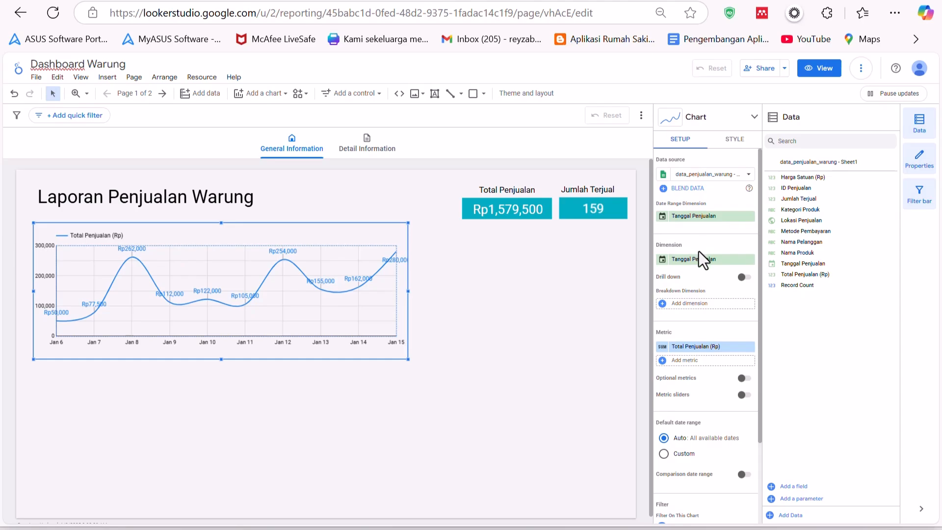
pyautogui.scroll(-2, 702, 297)
pyautogui.scroll(2, 706, 296)
pyautogui.click(737, 147)
pyautogui.scroll(-5, 718, 304)
pyautogui.scroll(3, 719, 320)
pyautogui.scroll(-4, 719, 318)
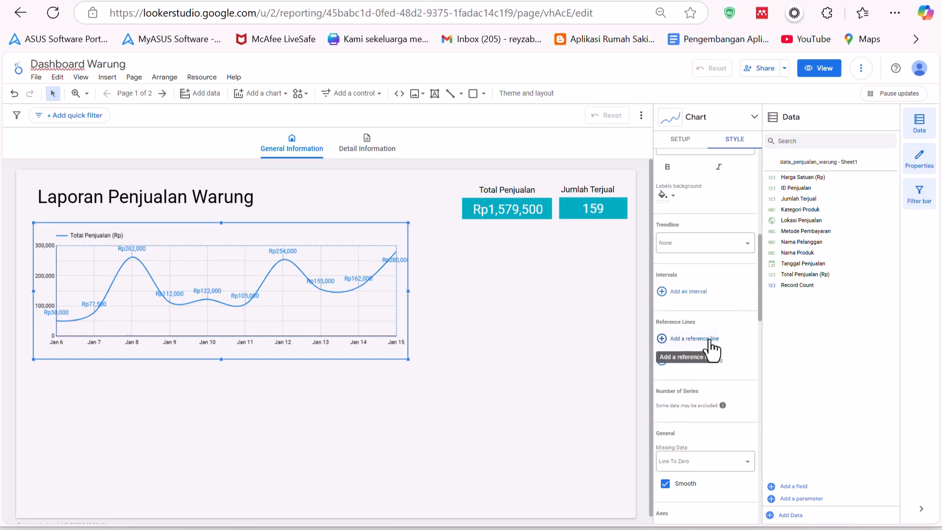
# - Add a constant-value reference line at 100000 to the time series chart
pyautogui.click(711, 344)
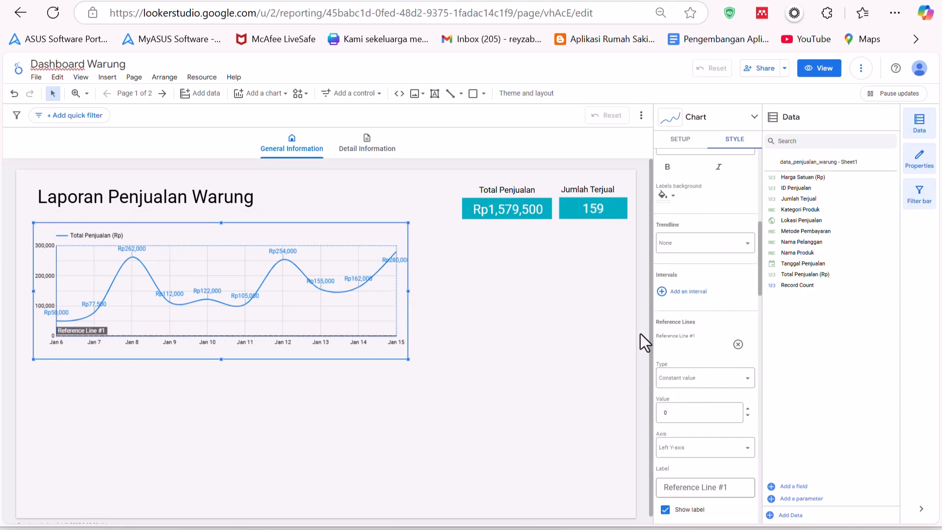
pyautogui.click(694, 387)
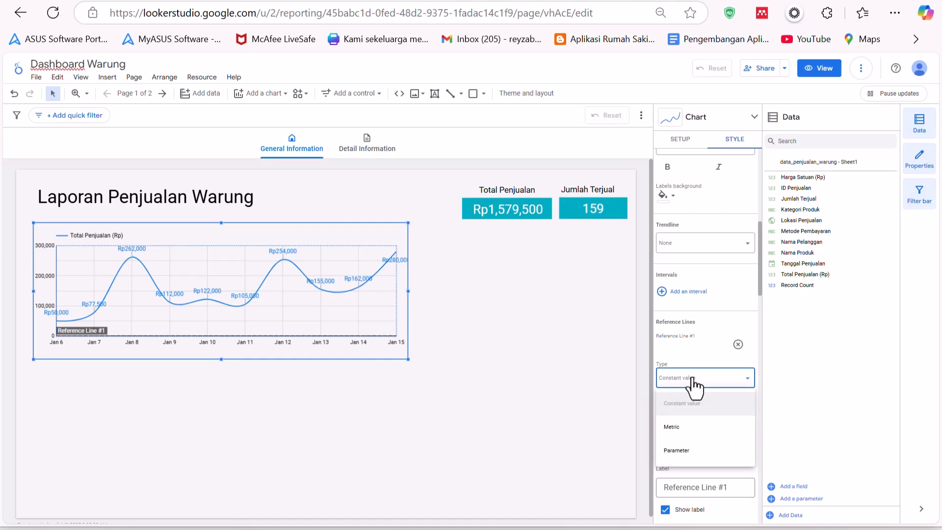
pyautogui.click(693, 401)
pyautogui.click(690, 413)
pyautogui.write('100000')
pyautogui.press('Return')
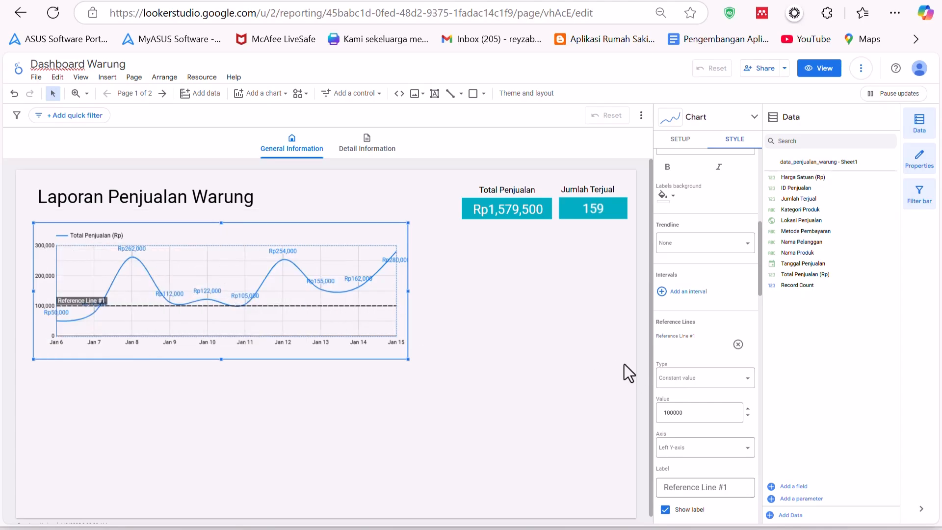
# - Color the reference line red
pyautogui.scroll(-3, 719, 381)
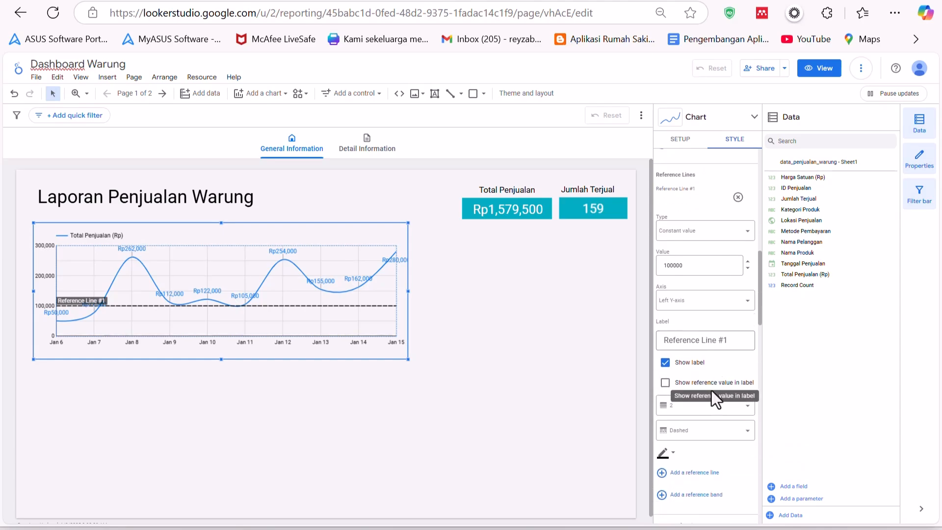
pyautogui.click(672, 456)
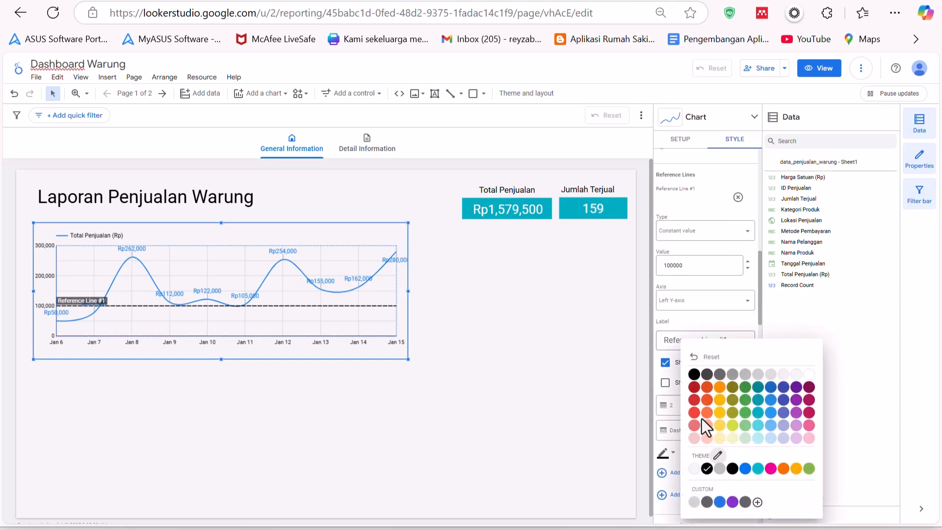
pyautogui.click(694, 402)
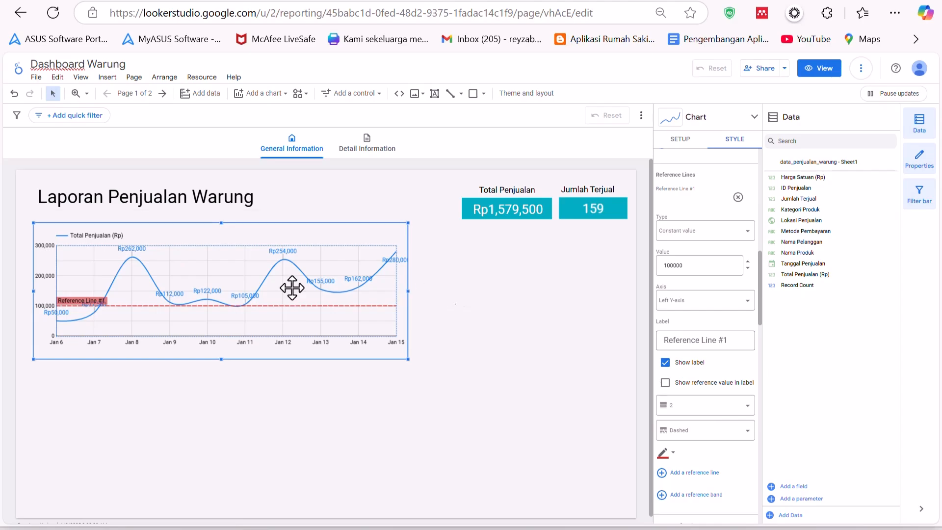
pyautogui.press('Escape')
# - Rename the reference line's label to Target Penjualan
pyautogui.click(250, 270)
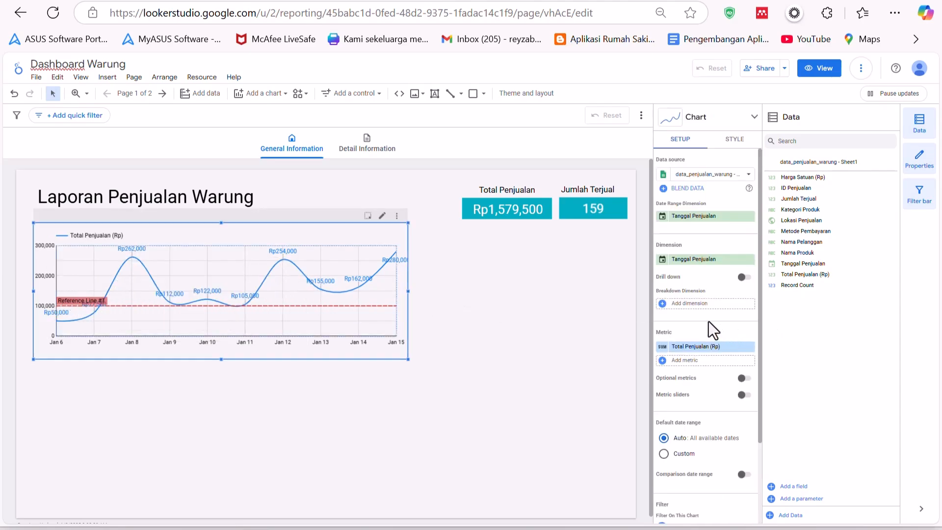
pyautogui.click(732, 120)
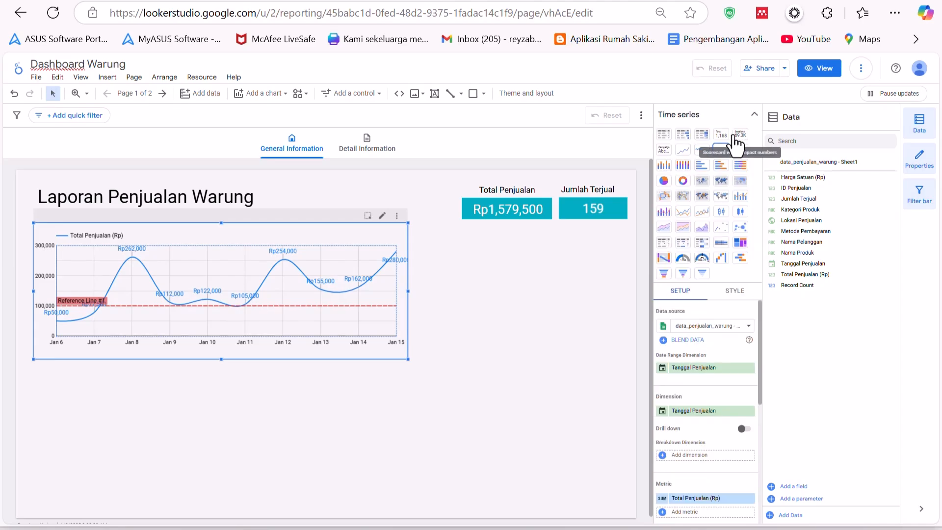
pyautogui.click(731, 294)
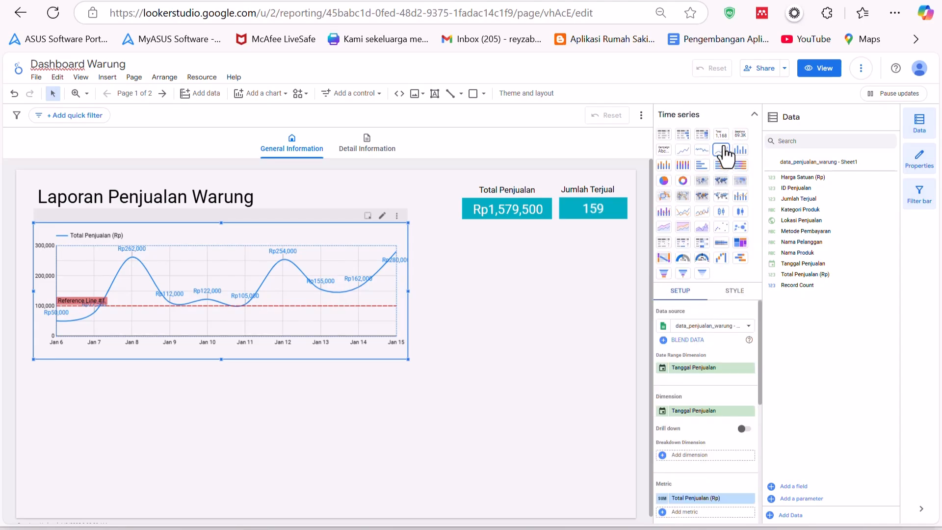
pyautogui.click(729, 109)
pyautogui.scroll(-6, 713, 336)
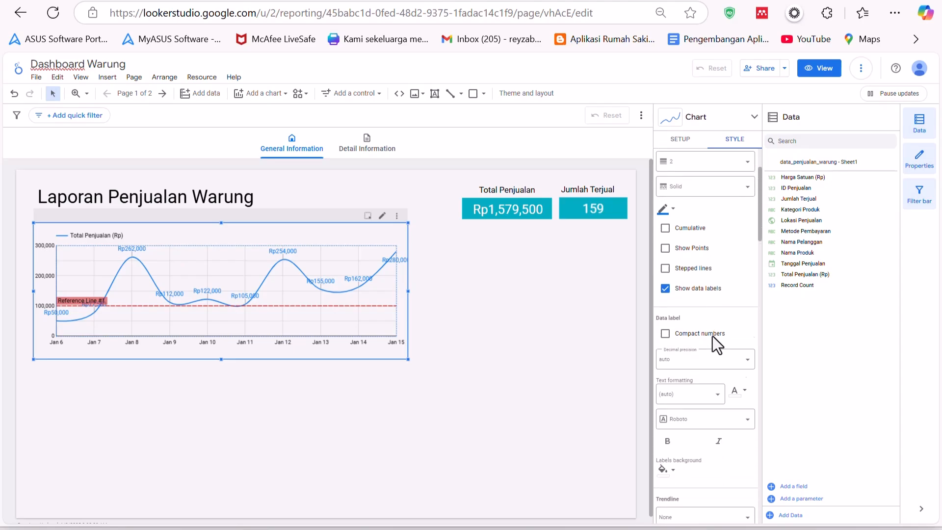
pyautogui.scroll(-2, 720, 340)
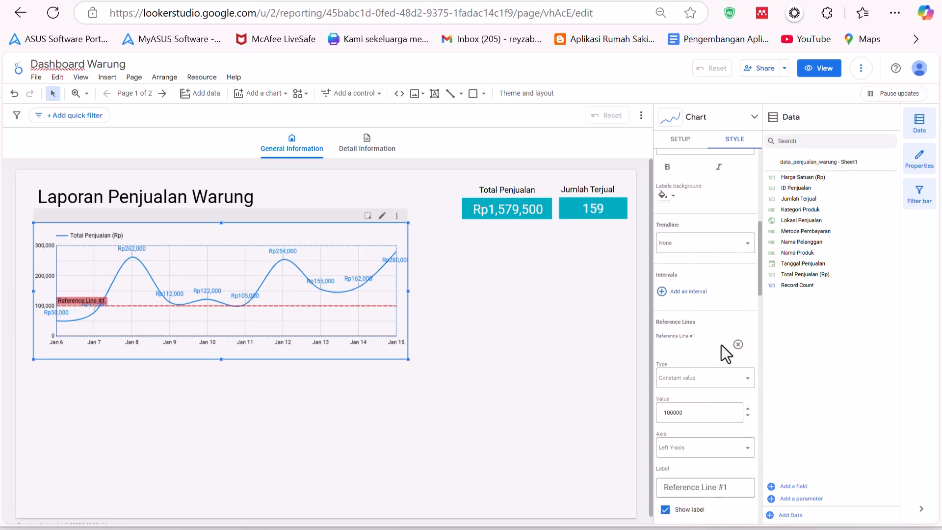
pyautogui.scroll(-3, 721, 346)
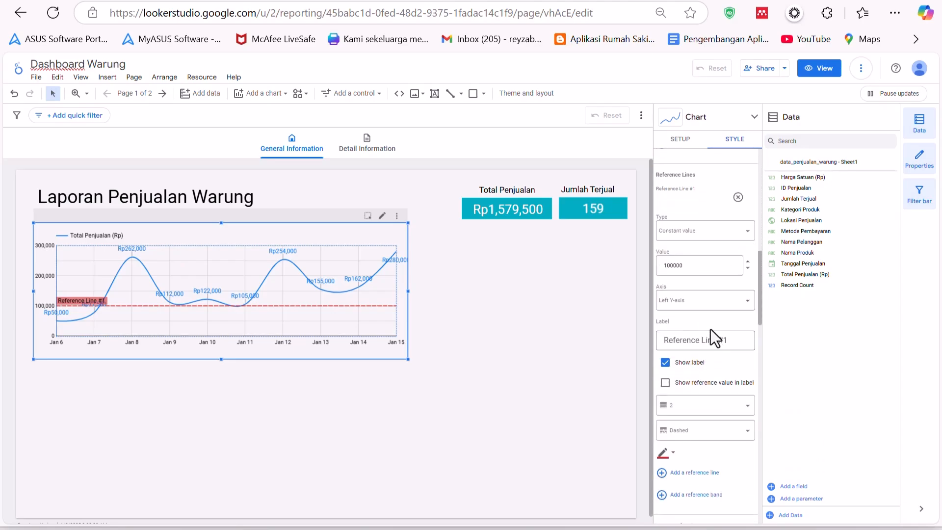
pyautogui.click(726, 342)
pyautogui.hotkey('ctrl', 'a')
pyautogui.press('BackSpace')
pyautogui.write('Target Penjualan')
pyautogui.press('Return')
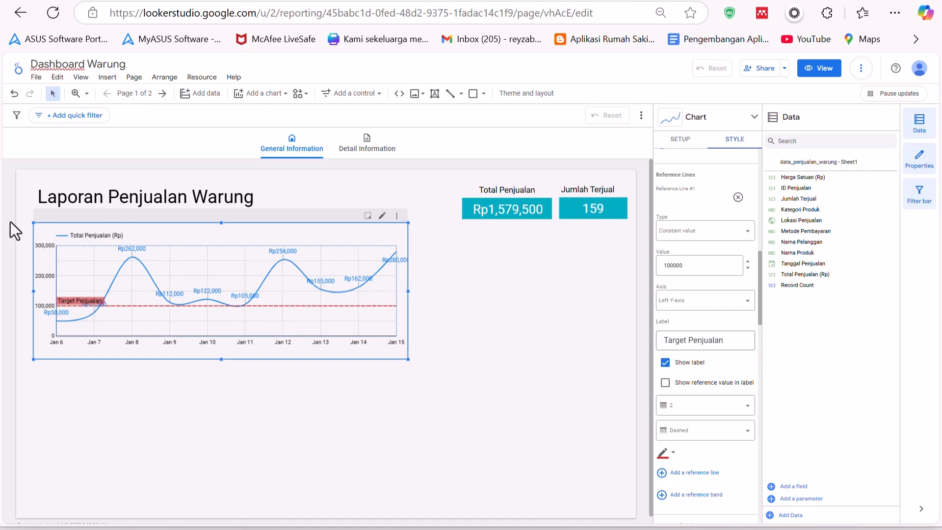
# - Preview the report in view mode and cross-filter it by the Jan 8 data point
pyautogui.click(493, 271)
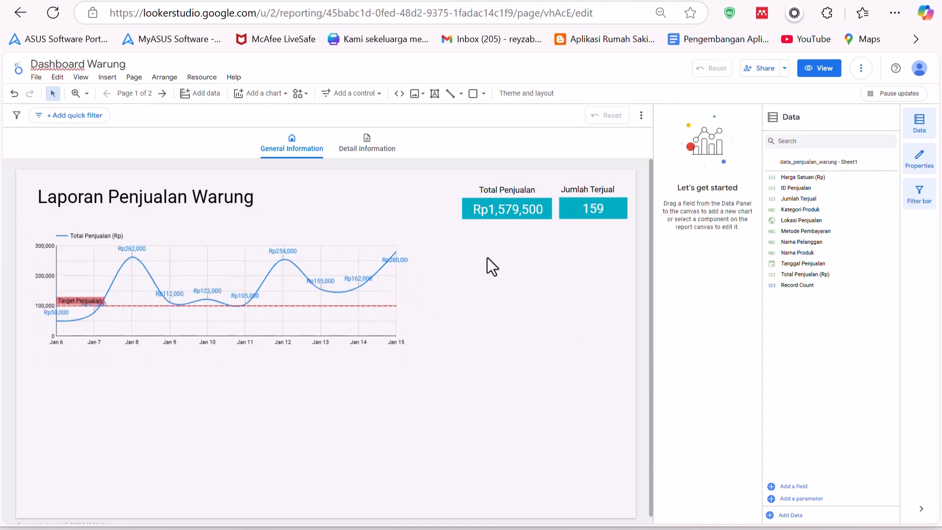
pyautogui.click(825, 69)
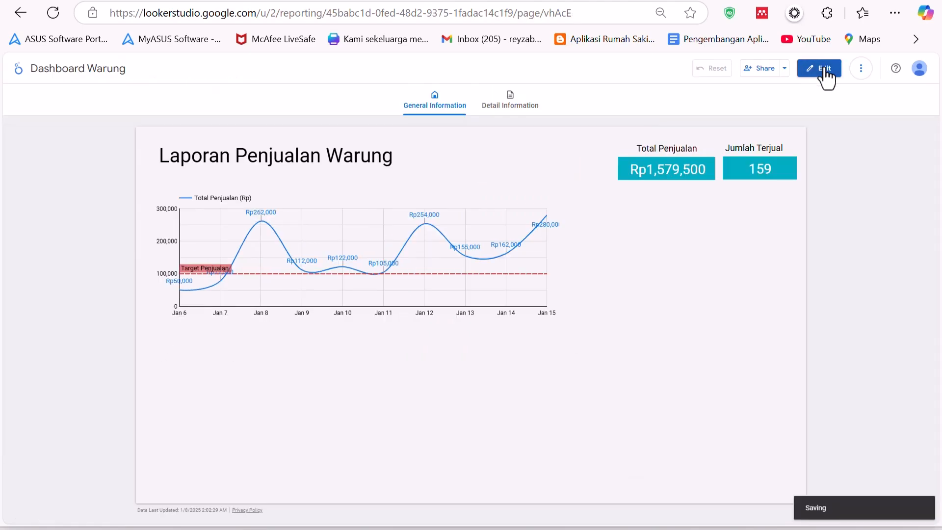
pyautogui.click(261, 222)
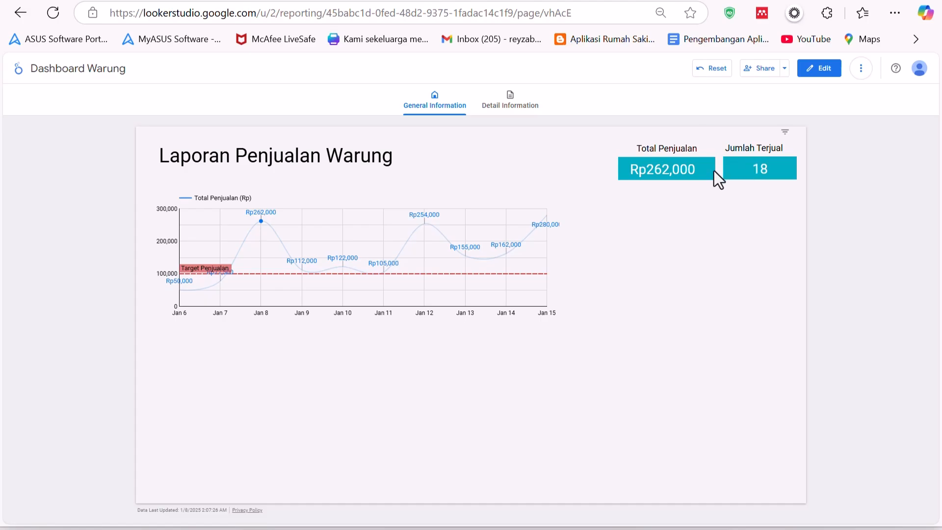
pyautogui.click(820, 69)
# - Inspect the Total Penjualan scorecard's setup and style, and clear the chart's cross-filter
pyautogui.click(513, 210)
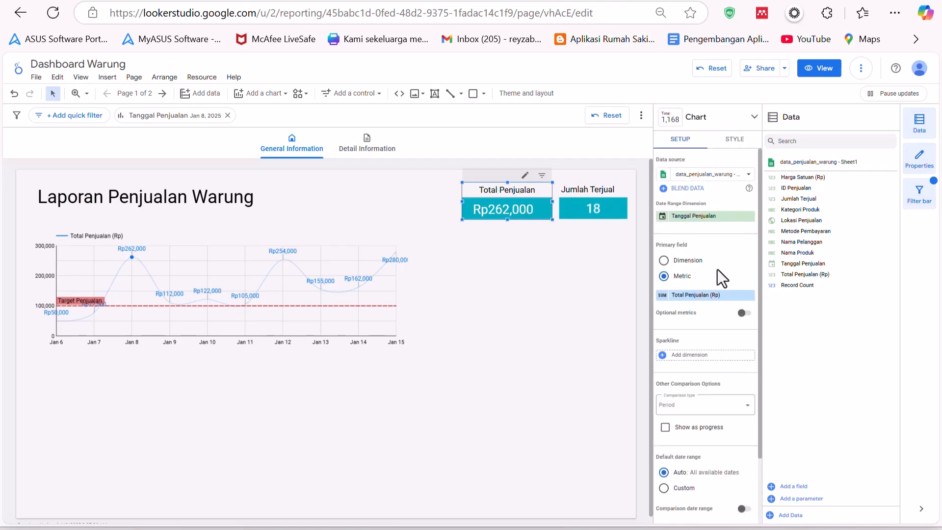
pyautogui.click(735, 141)
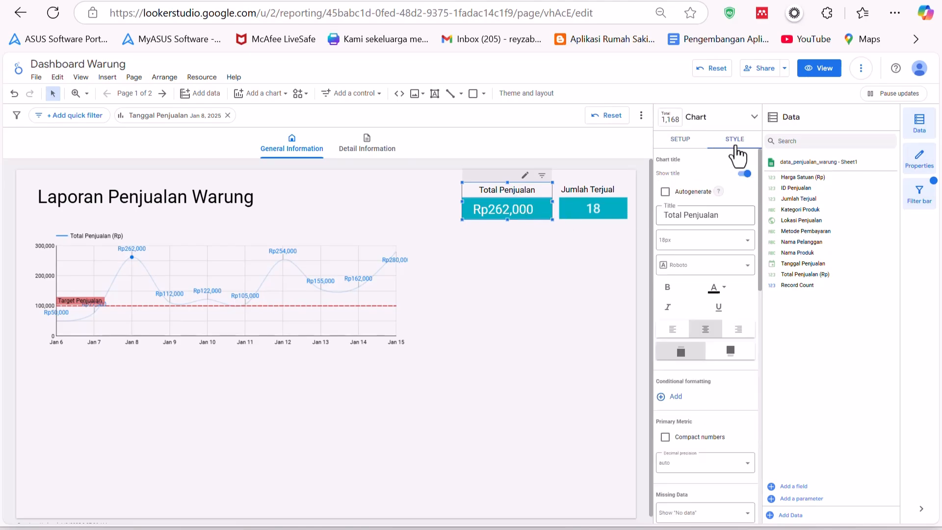
pyautogui.click(687, 141)
pyautogui.scroll(-2, 700, 245)
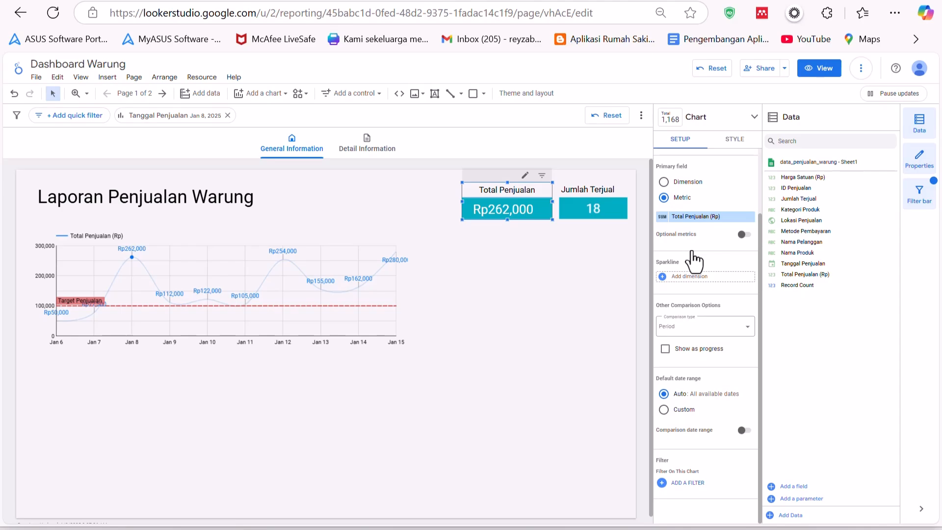
pyautogui.scroll(2, 687, 226)
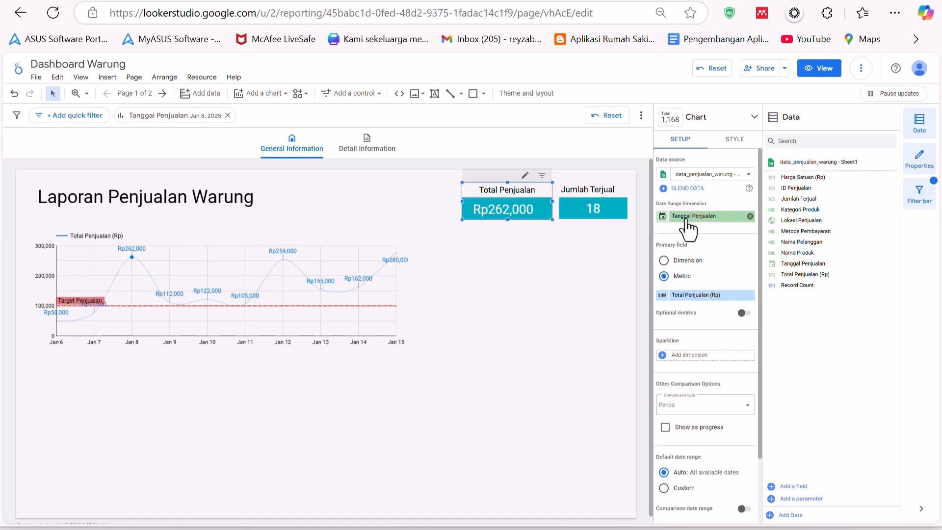
pyautogui.click(452, 290)
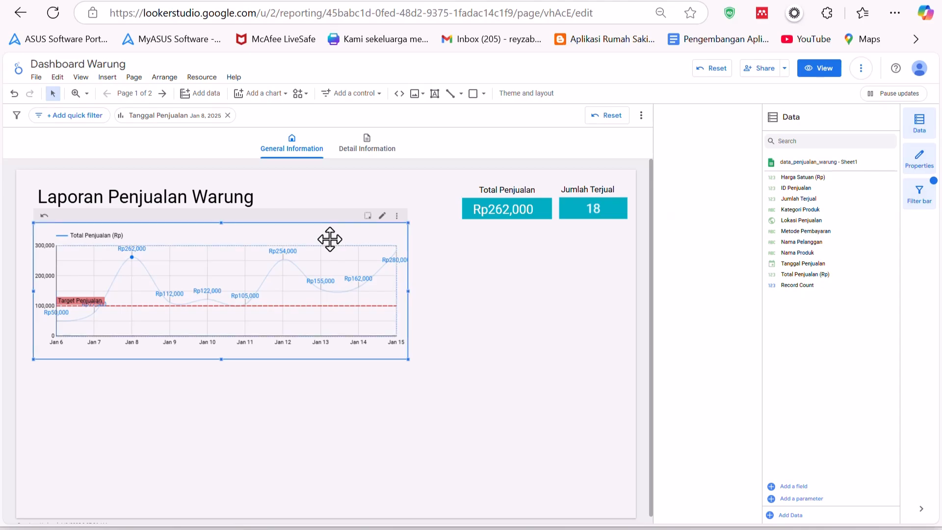
pyautogui.click(80, 231)
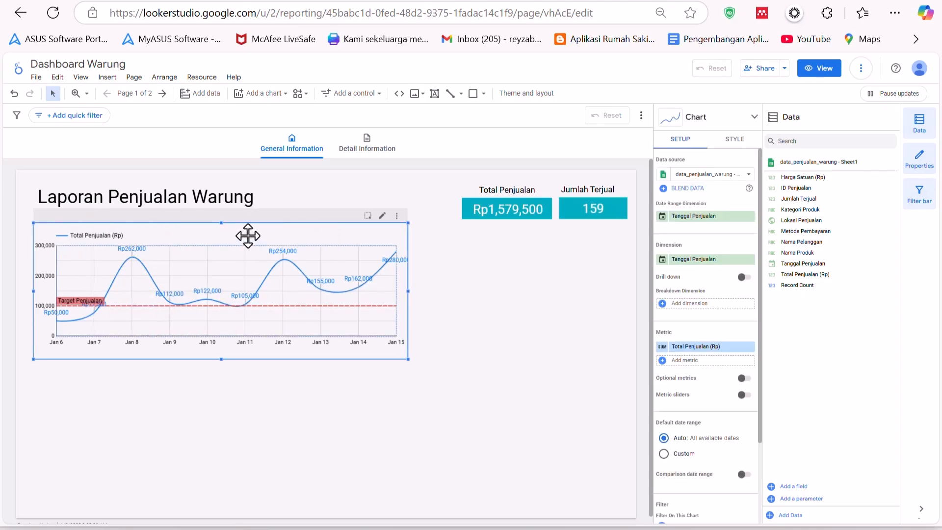
# - Check the product category values in the source spreadsheet
pyautogui.click(362, 99)
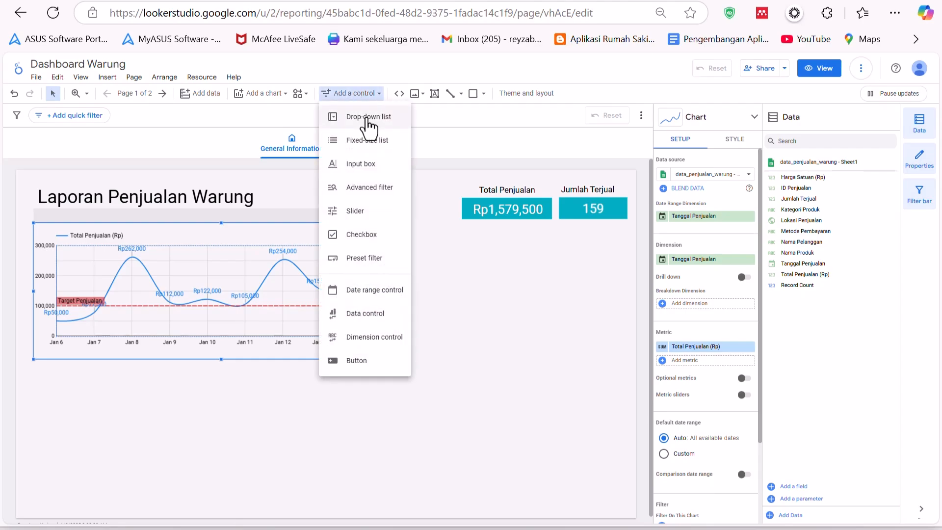
pyautogui.click(338, 1)
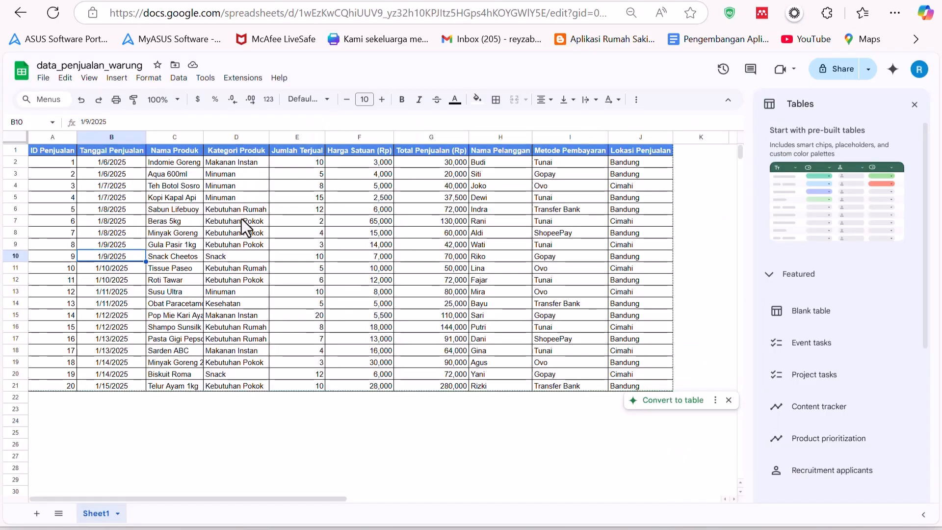
pyautogui.click(240, 197)
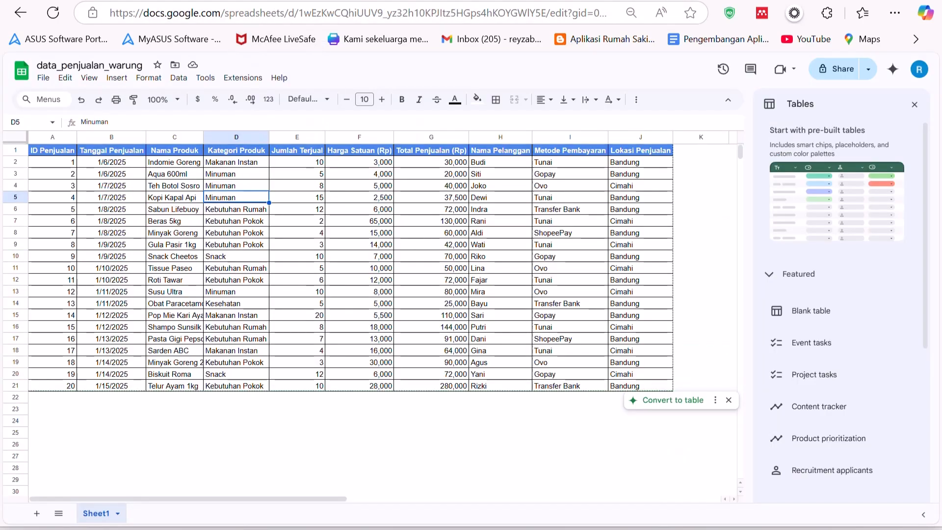
pyautogui.click(441, 1)
# - Place a drop-down list control beside the report title and shift the line chart slightly down
pyautogui.click(371, 120)
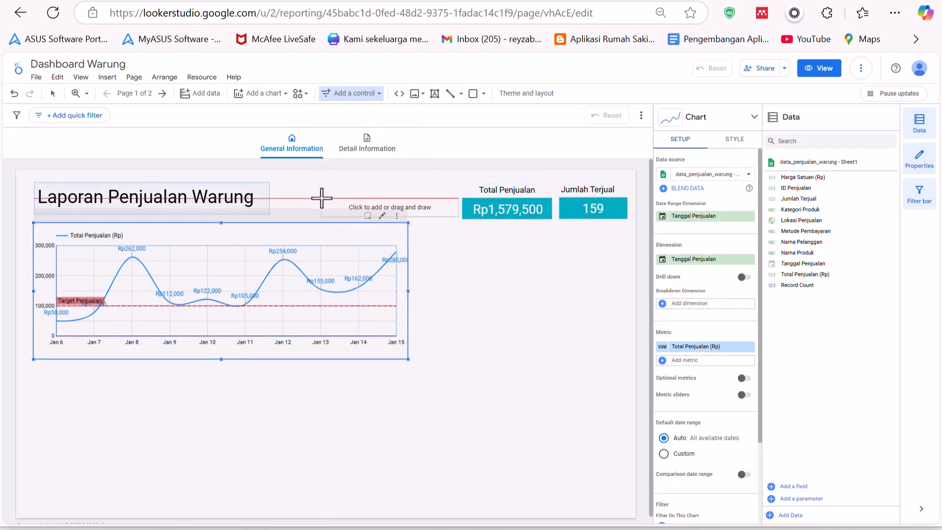
pyautogui.click(278, 183)
pyautogui.moveTo(301, 223); pyautogui.dragTo(290, 242)
pyautogui.moveTo(349, 199); pyautogui.dragTo(344, 199)
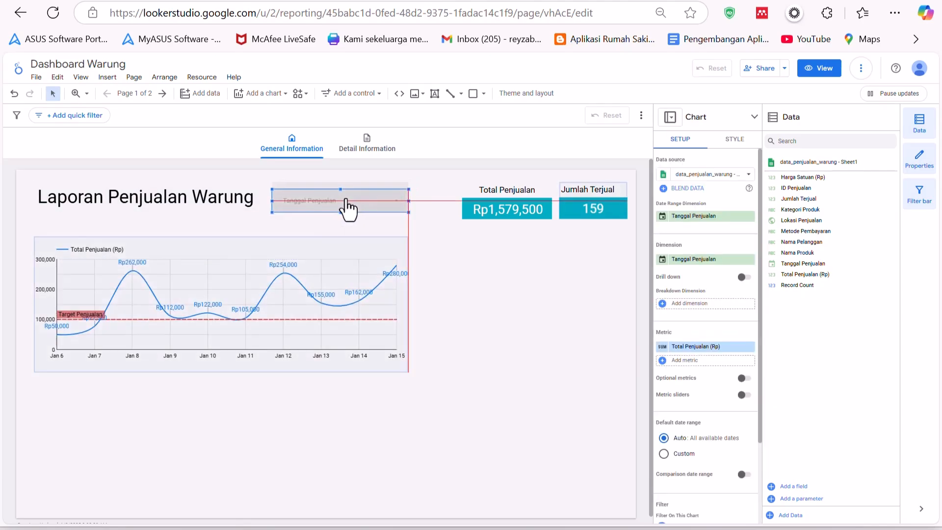
pyautogui.click(424, 219)
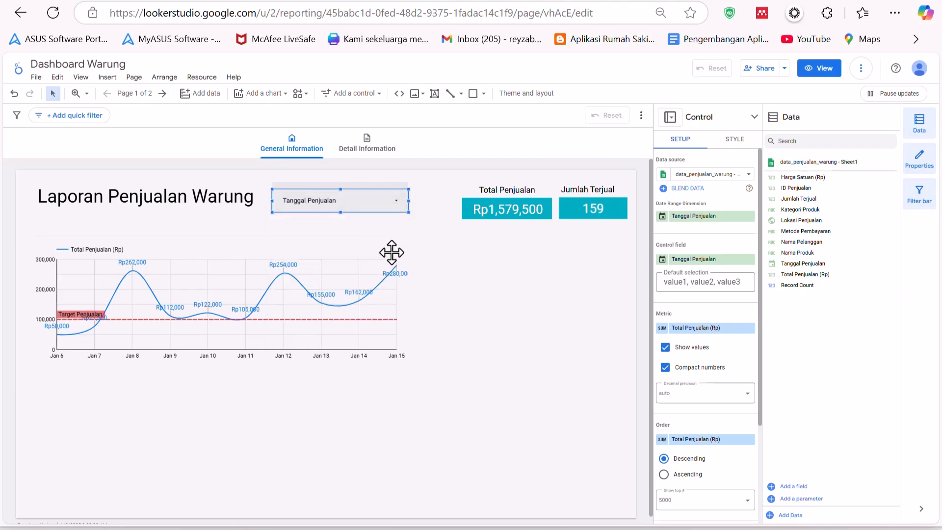
pyautogui.click(396, 309)
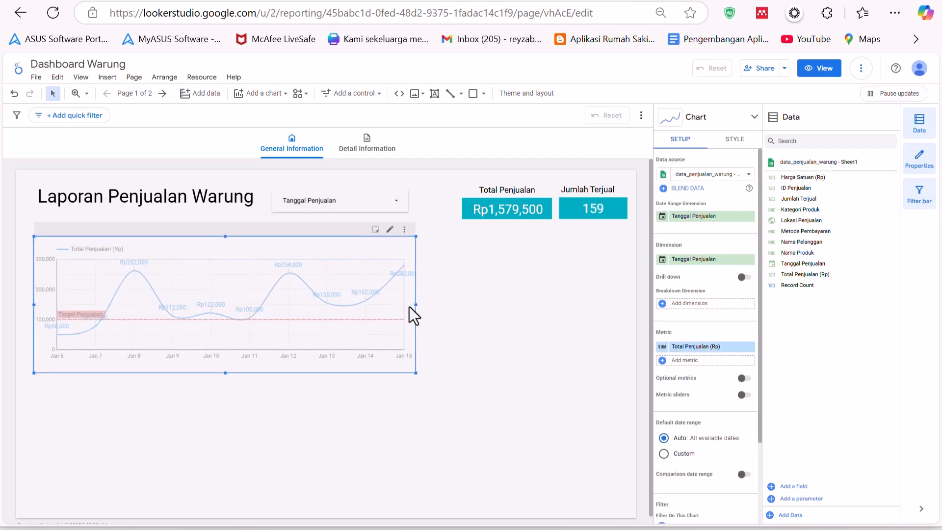
pyautogui.click(133, 74)
pyautogui.moveTo(81, 77)
pyautogui.moveTo(103, 112)
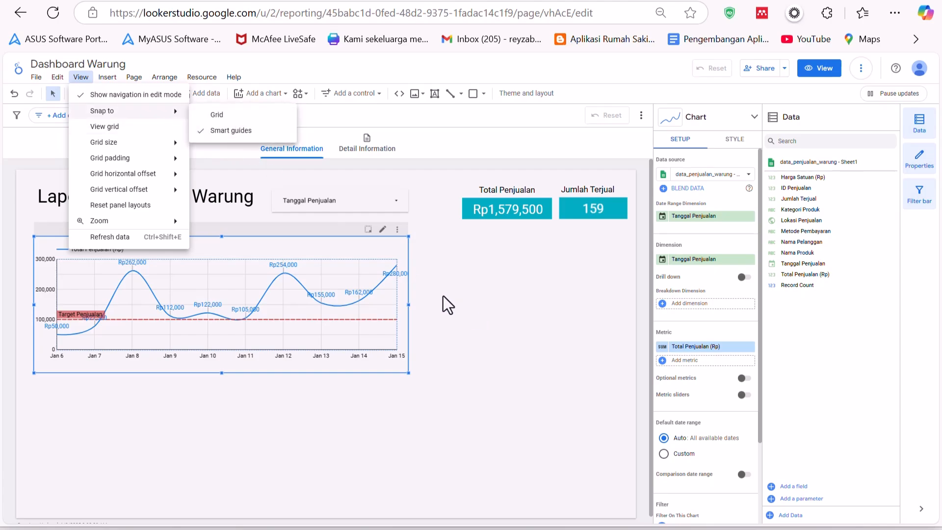
pyautogui.click(405, 303)
pyautogui.moveTo(409, 304)
pyautogui.mouseDown()
pyautogui.moveTo(402, 292)
pyautogui.moveTo(412, 291)
pyautogui.mouseUp()
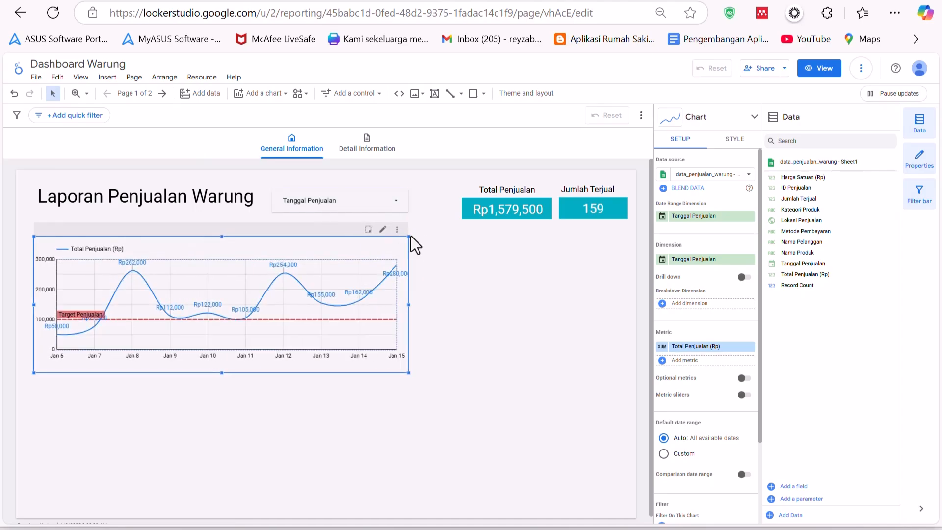
# - Switch the drop-down control's control field to Kategori Produk, with Kategori Produk also picked as its metric
pyautogui.click(374, 209)
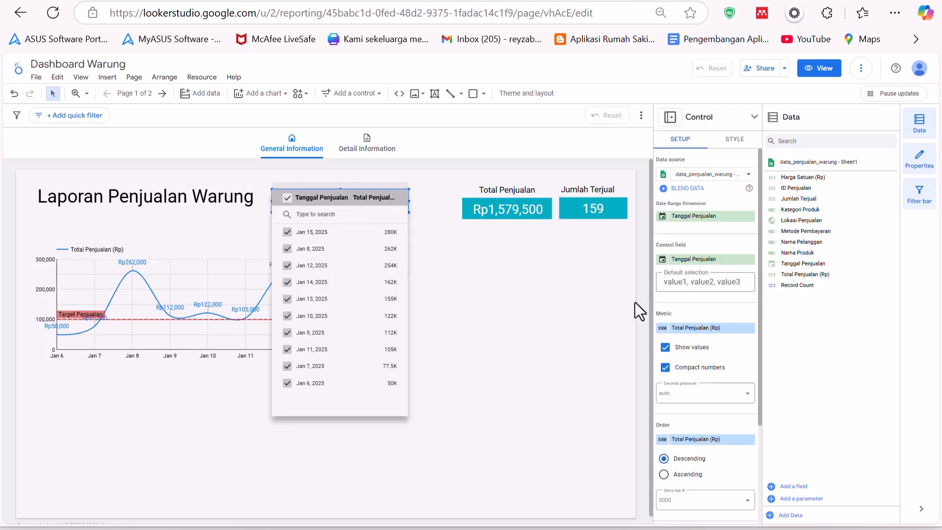
pyautogui.click(699, 327)
pyautogui.click(699, 328)
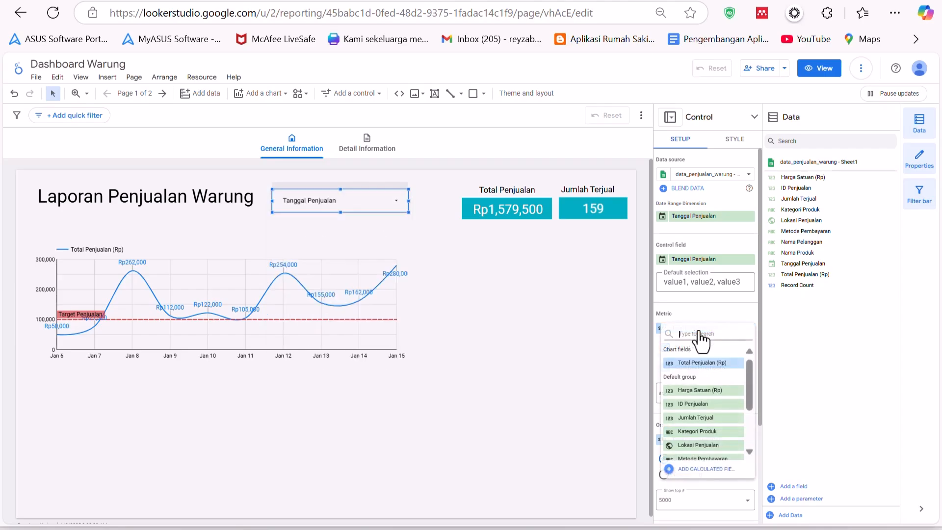
pyautogui.click(709, 433)
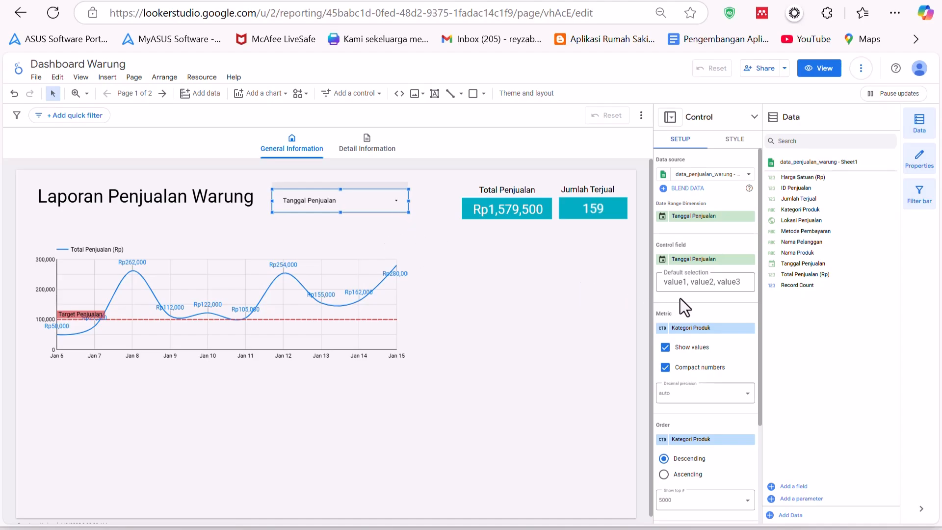
pyautogui.click(685, 260)
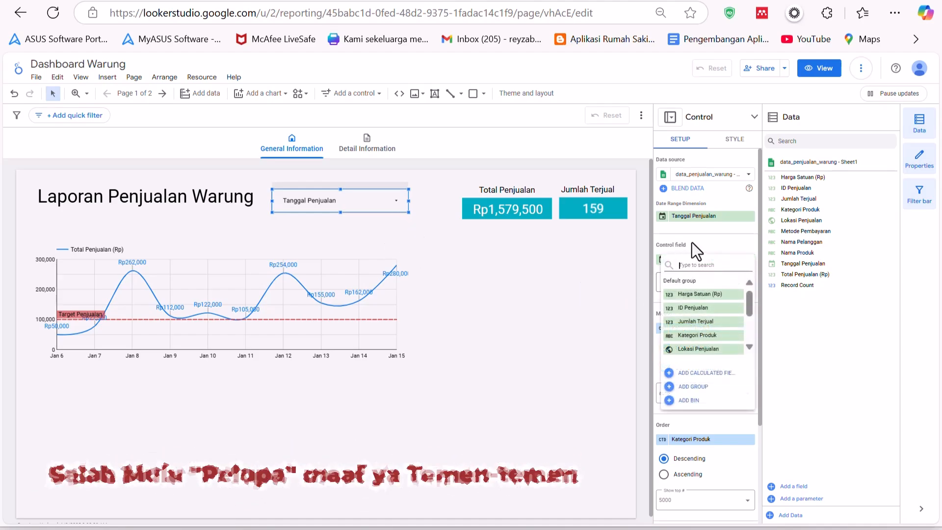
pyautogui.click(692, 244)
pyautogui.click(696, 260)
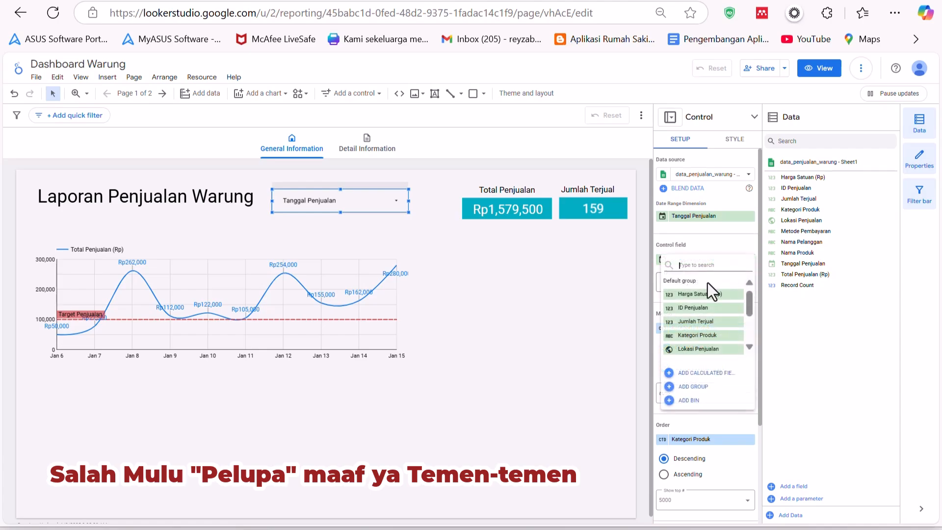
pyautogui.click(705, 335)
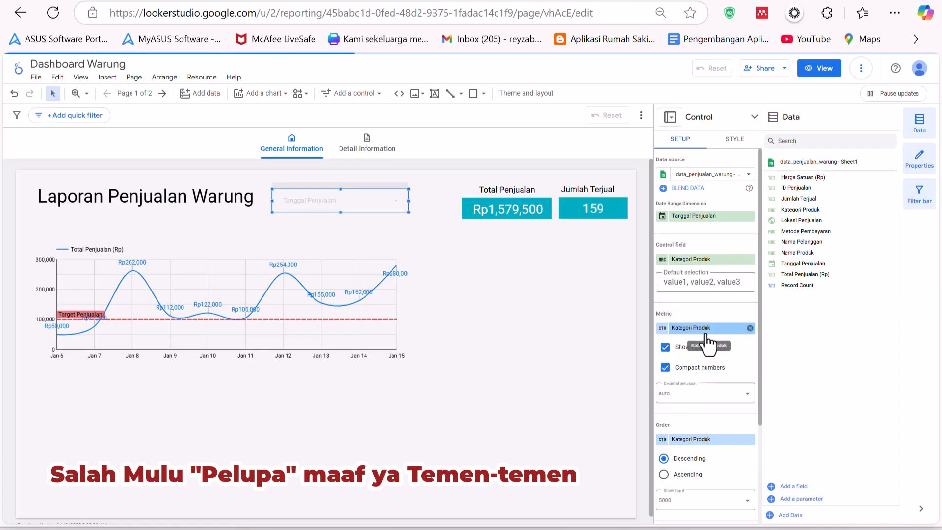
pyautogui.click(606, 342)
# - Preview the report in view mode and filter the drop-down to only the Kebutuhan Rumah category
pyautogui.click(370, 204)
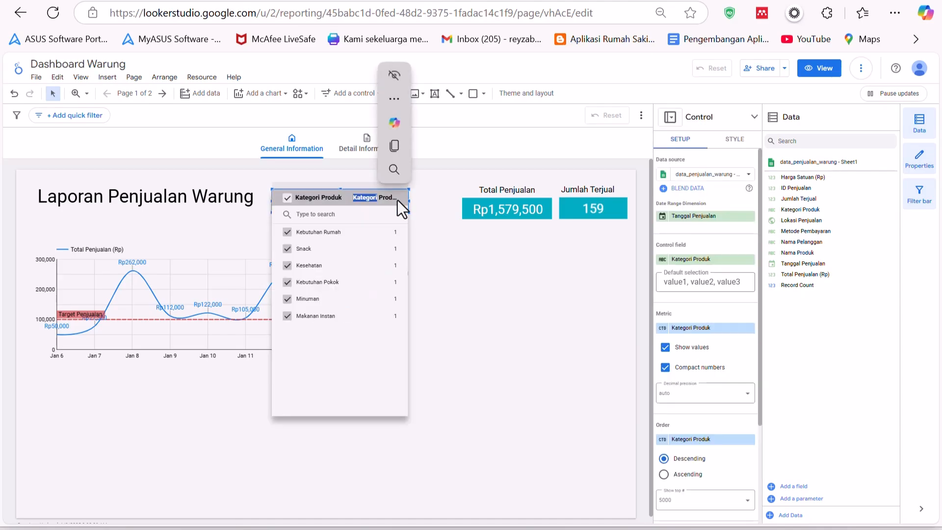
pyautogui.click(379, 208)
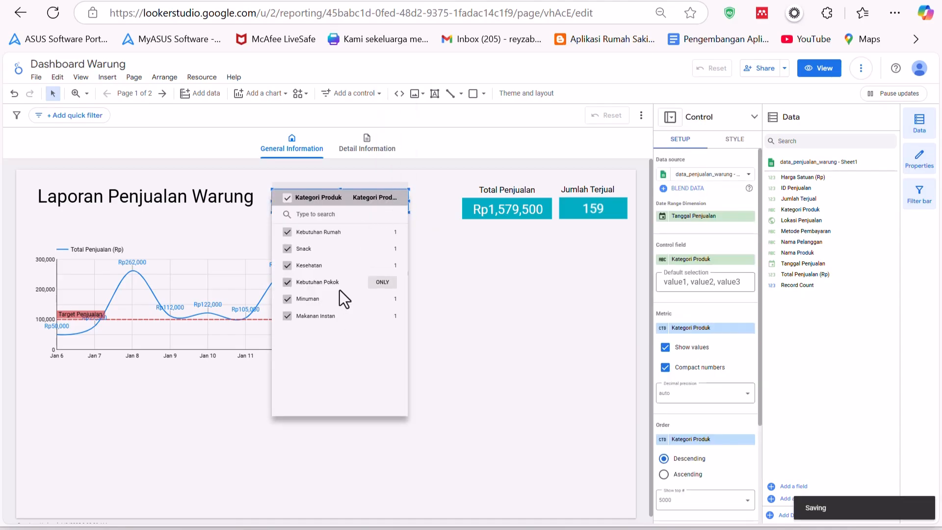
pyautogui.click(817, 71)
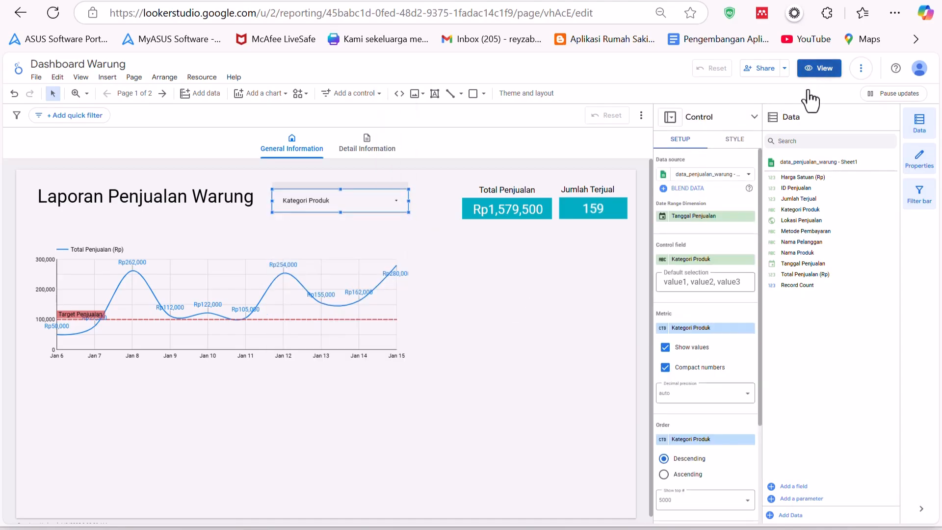
pyautogui.click(545, 162)
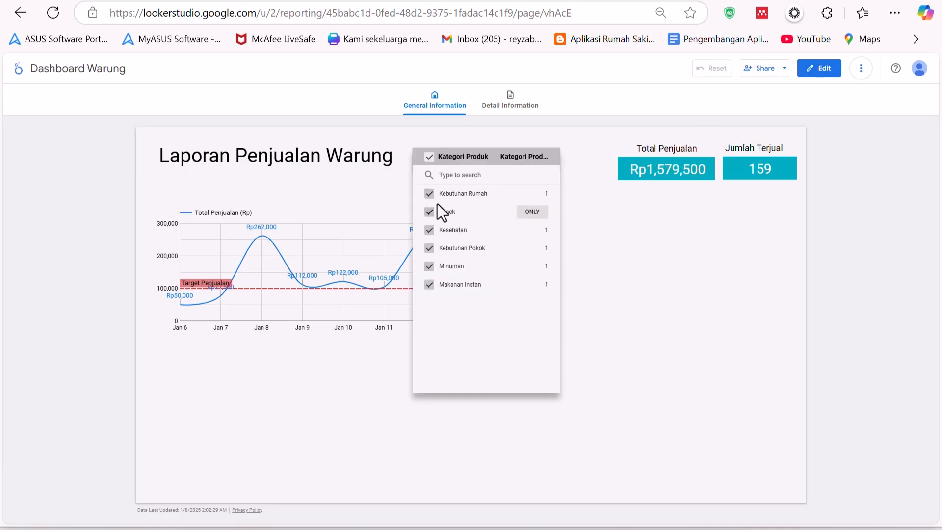
pyautogui.click(430, 157)
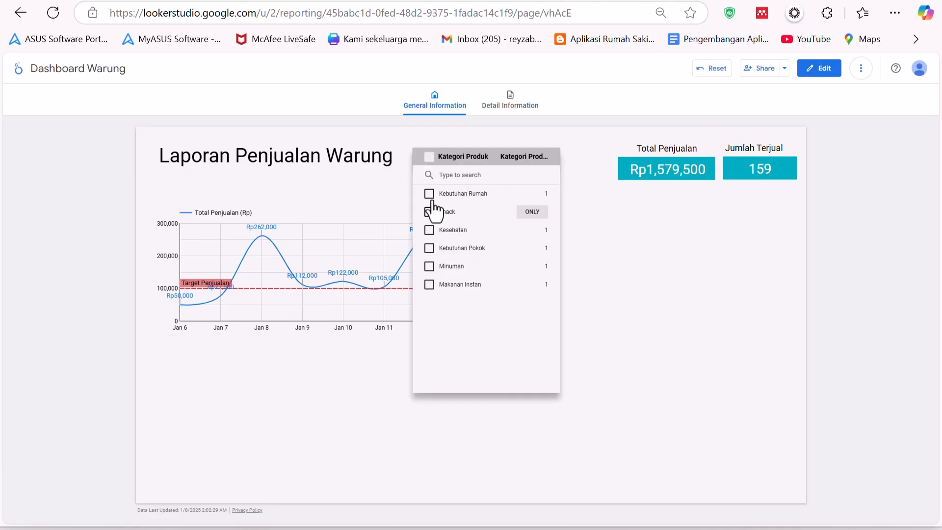
pyautogui.click(429, 194)
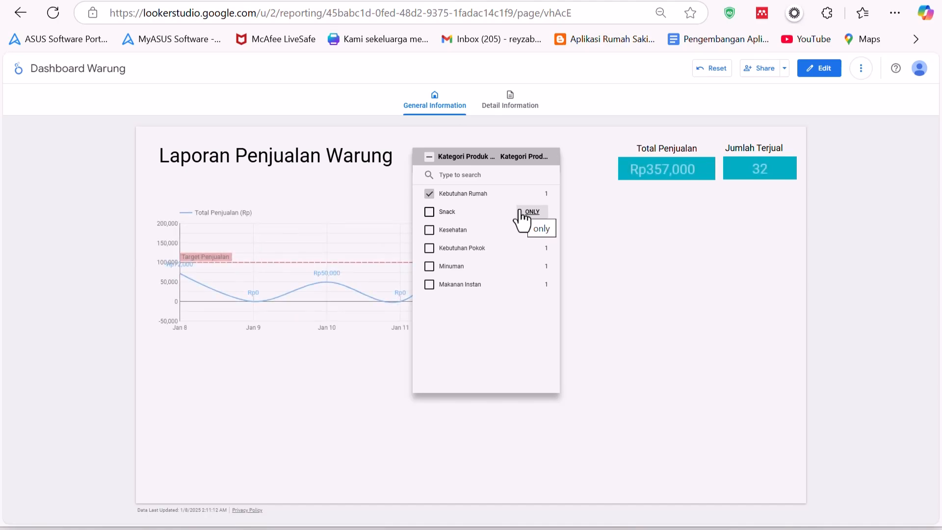
pyautogui.click(589, 246)
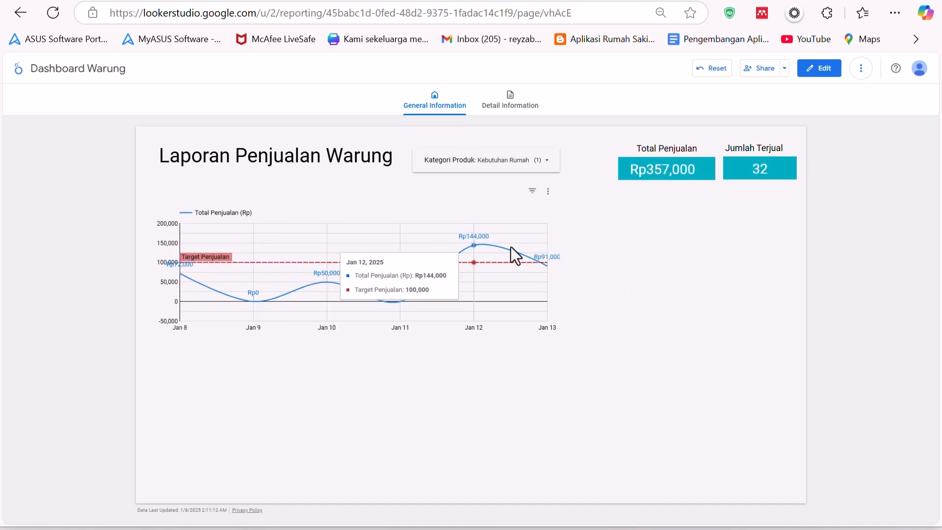
pyautogui.click(825, 69)
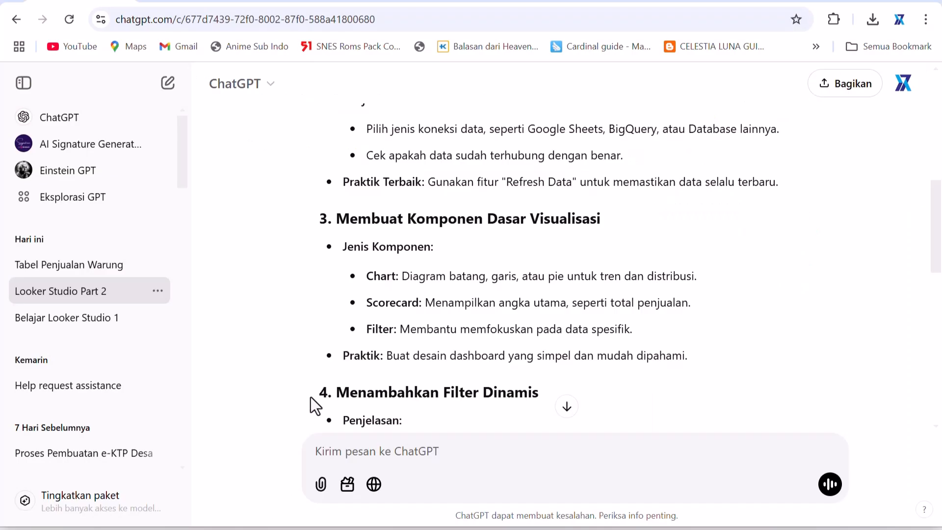
# - Switch to ChatGPT and read the outline sections on visualization components, dynamic filters and sharing
pyautogui.scroll(-5, 386, 352)
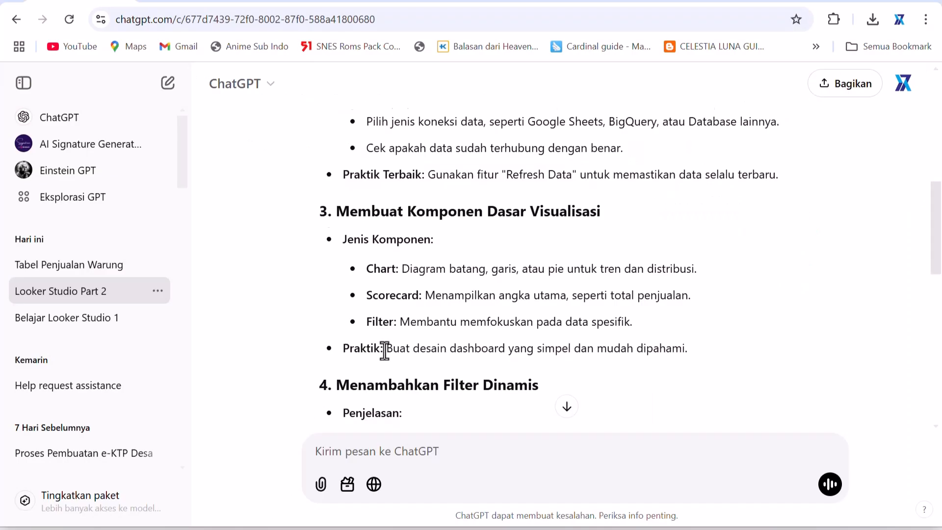
pyautogui.scroll(-3, 386, 352)
pyautogui.scroll(8, 387, 351)
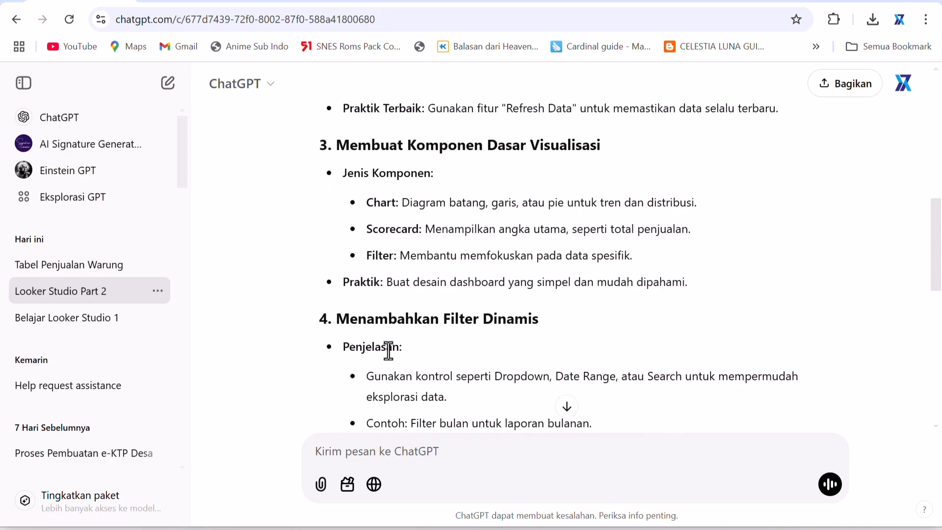
pyautogui.scroll(3, 432, 343)
pyautogui.scroll(-2, 427, 353)
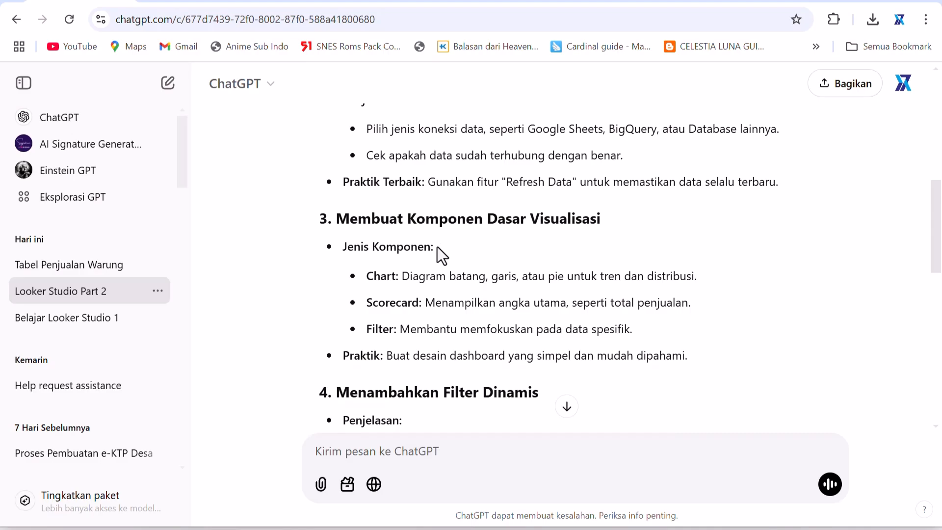
pyautogui.scroll(-5, 437, 247)
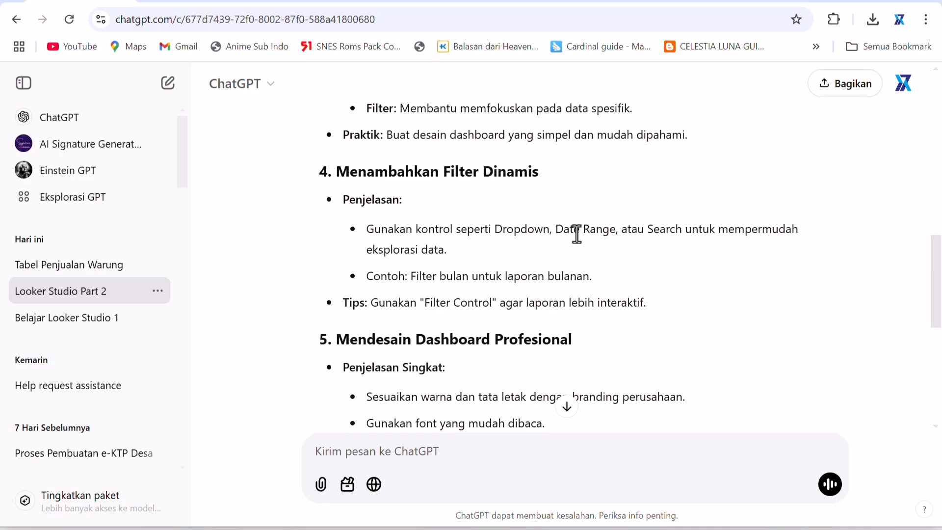
pyautogui.scroll(-3, 574, 279)
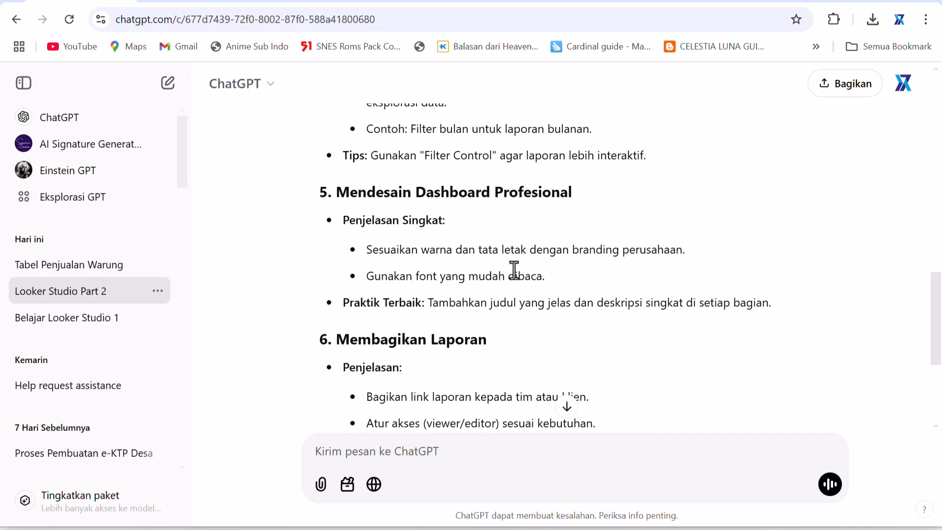
pyautogui.scroll(-3, 532, 257)
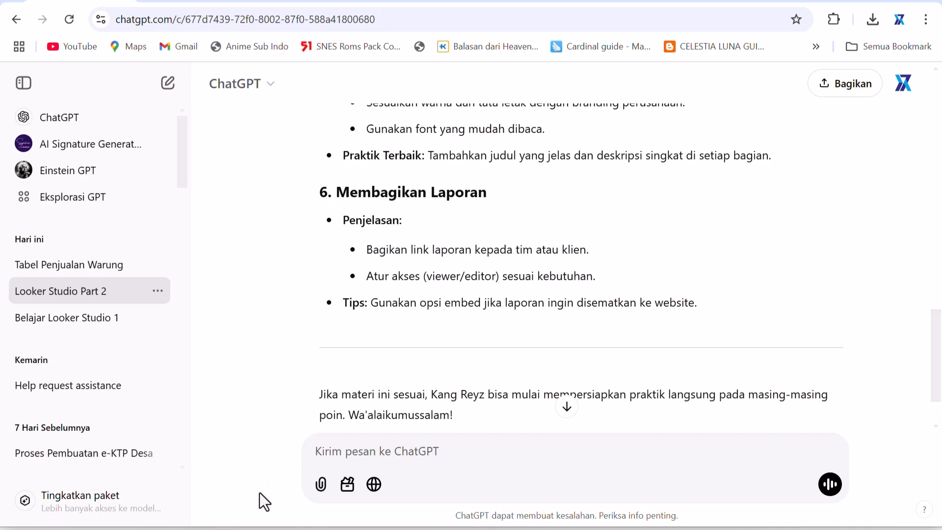
pyautogui.click(245, 529)
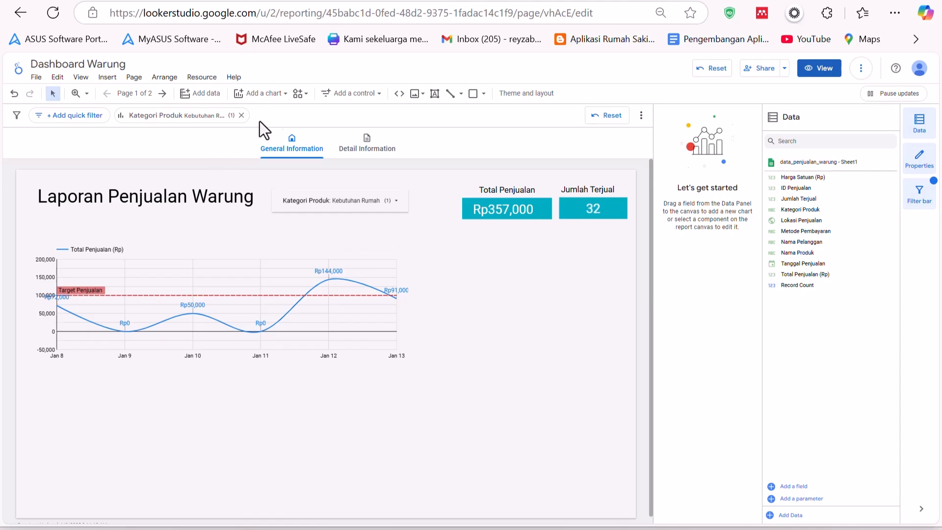
# - Add a table chart beside the line chart and widen it to fill the space
pyautogui.click(351, 93)
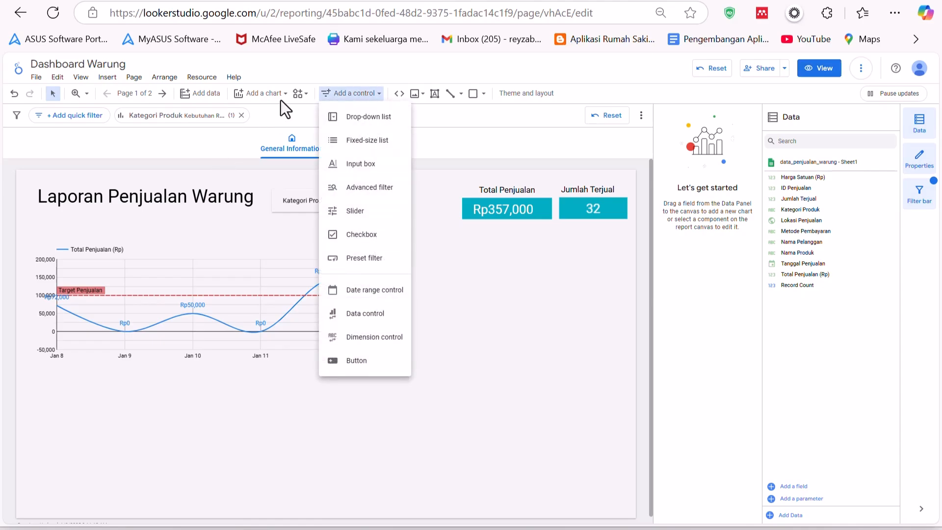
pyautogui.click(262, 97)
pyautogui.click(255, 96)
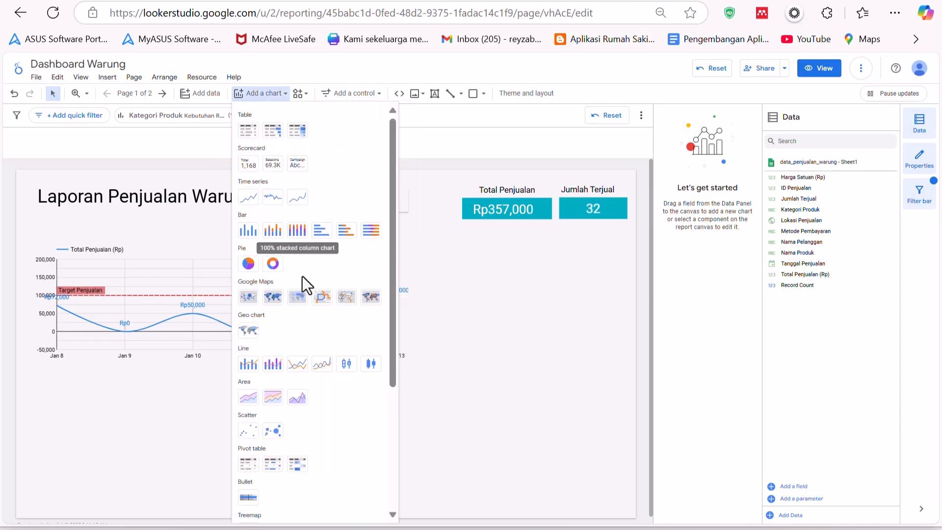
pyautogui.scroll(-3, 303, 304)
pyautogui.scroll(-1, 304, 305)
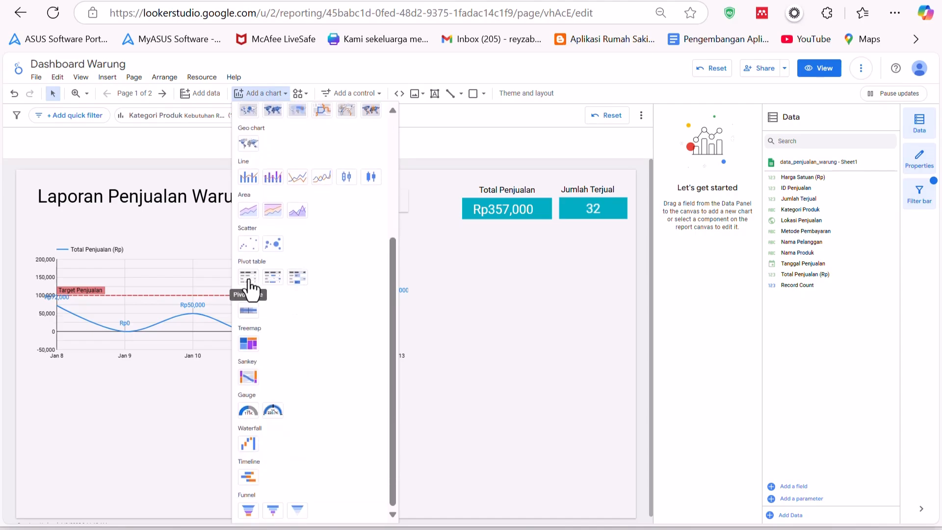
pyautogui.scroll(5, 325, 305)
pyautogui.click(250, 136)
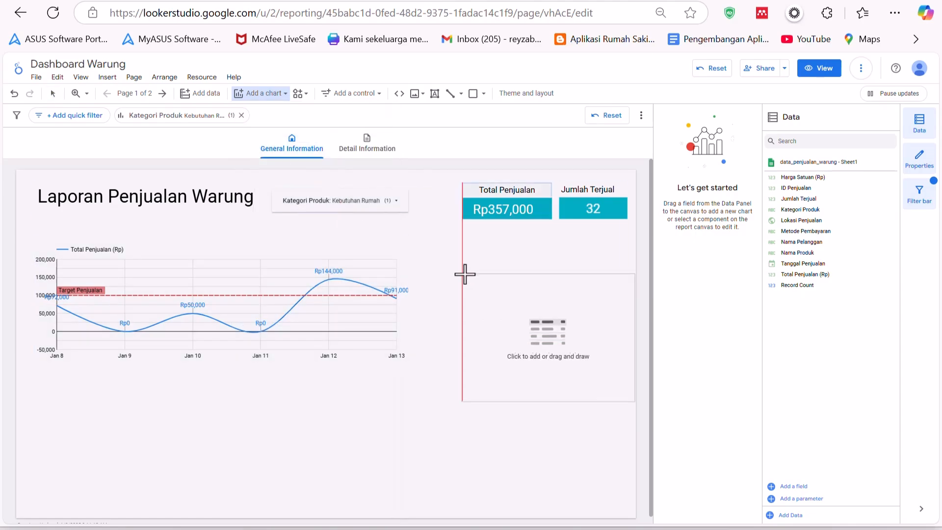
pyautogui.click(419, 236)
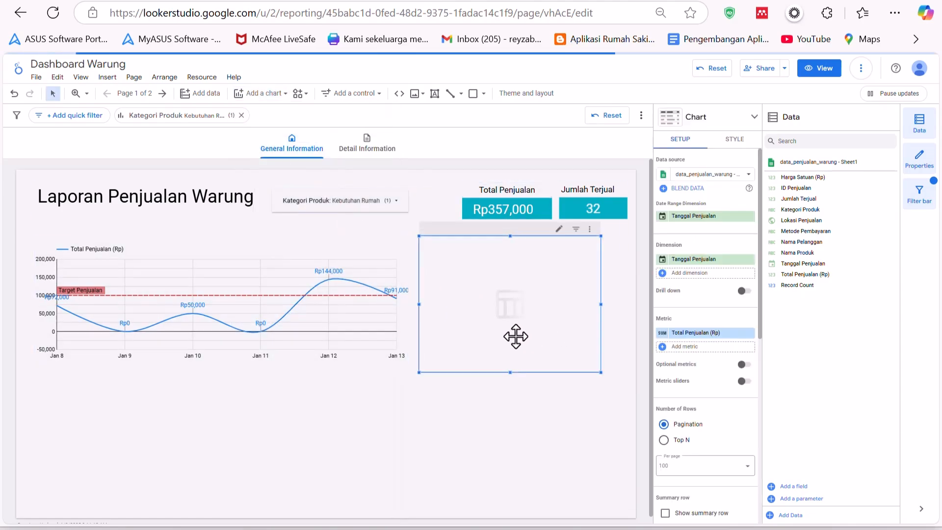
pyautogui.moveTo(601, 304); pyautogui.dragTo(631, 312)
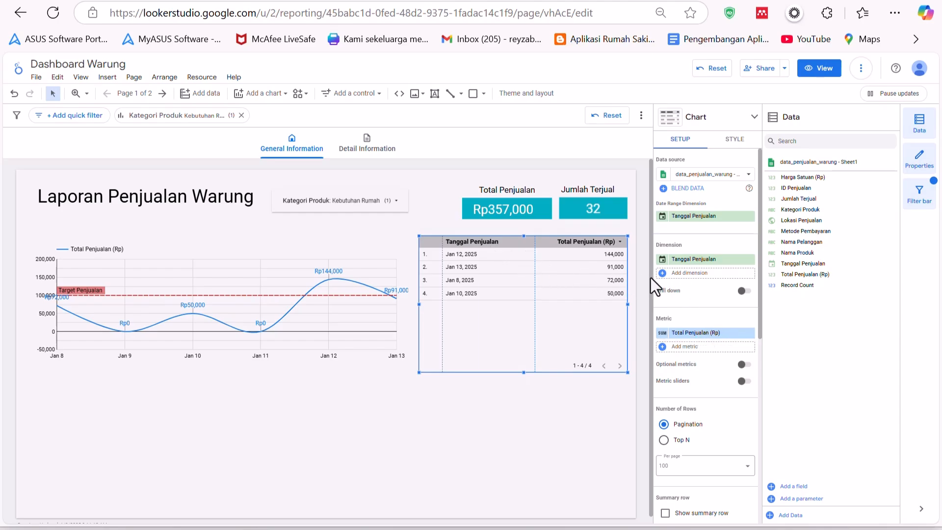
# - Add Jumlah Terjual and Harga Satuan (Rp) as extra dimensions of the table
pyautogui.click(683, 275)
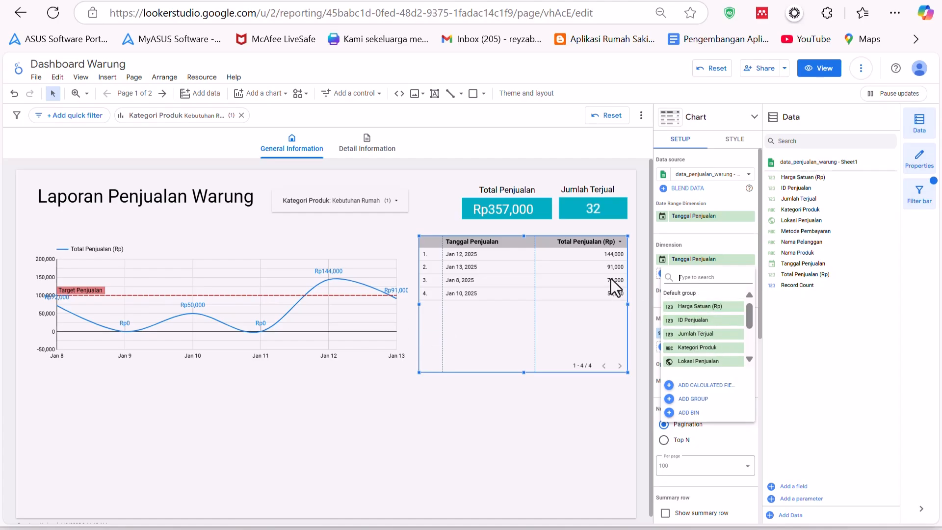
pyautogui.scroll(-2, 707, 334)
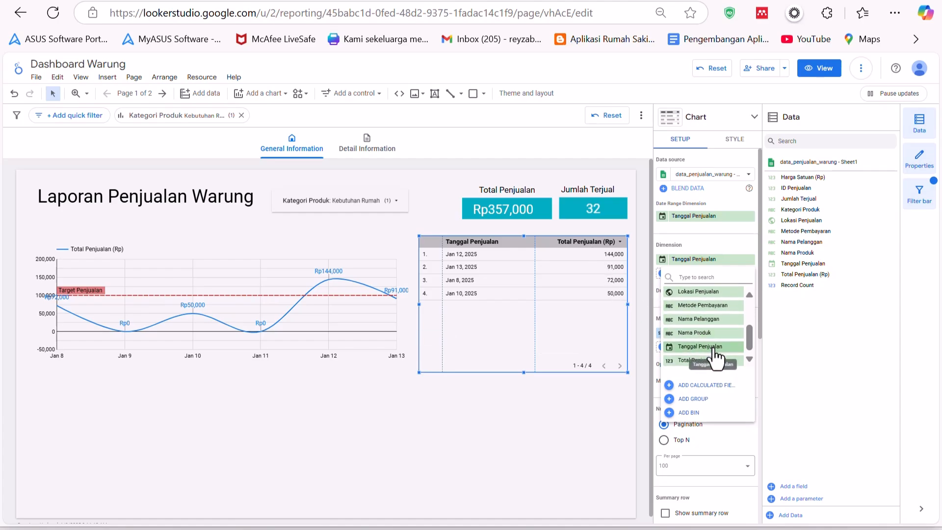
pyautogui.scroll(2, 720, 355)
pyautogui.scroll(-2, 721, 355)
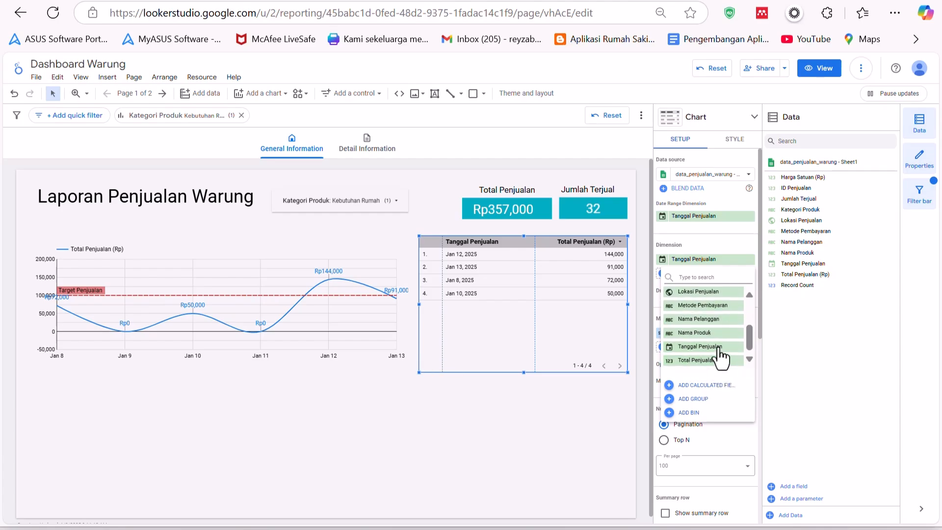
pyautogui.scroll(2, 711, 334)
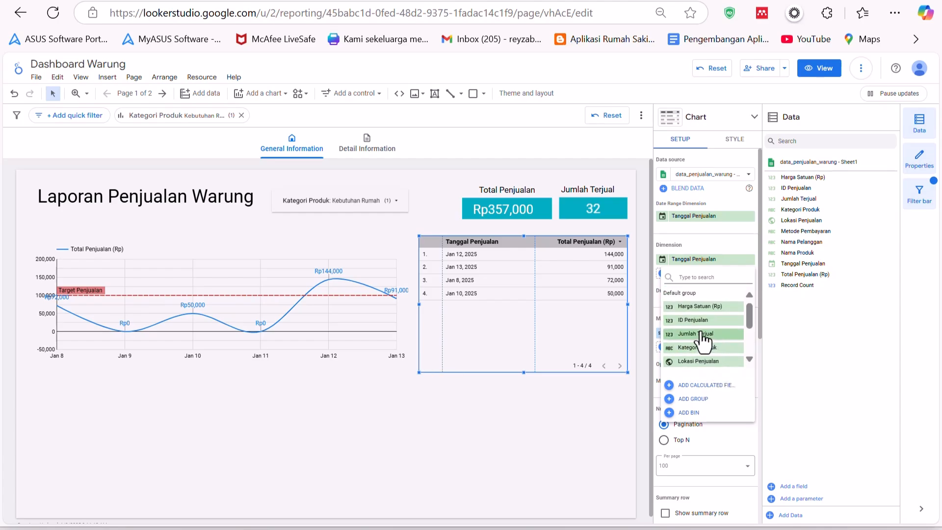
pyautogui.click(707, 334)
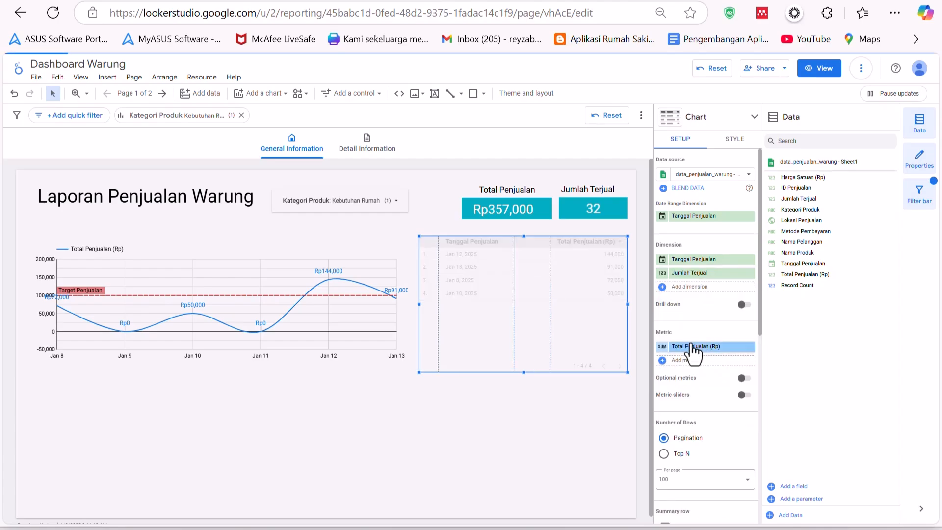
pyautogui.click(706, 289)
pyautogui.scroll(-3, 710, 361)
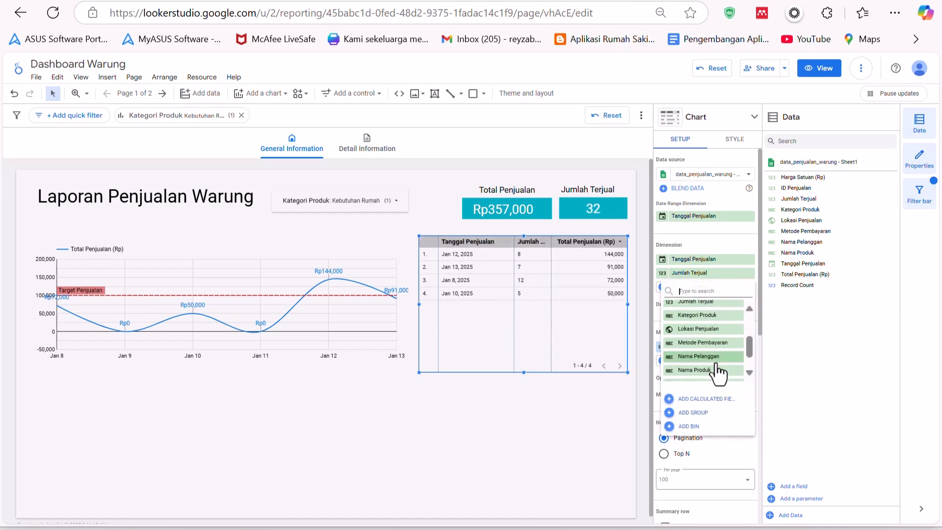
pyautogui.scroll(3, 712, 359)
pyautogui.click(703, 347)
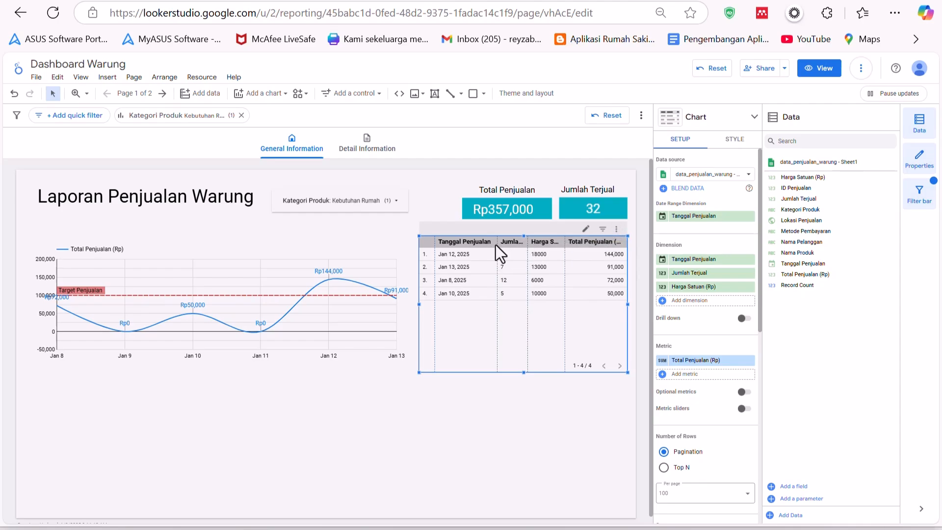
# - Resize the table's columns to distribute them evenly
pyautogui.click(615, 230)
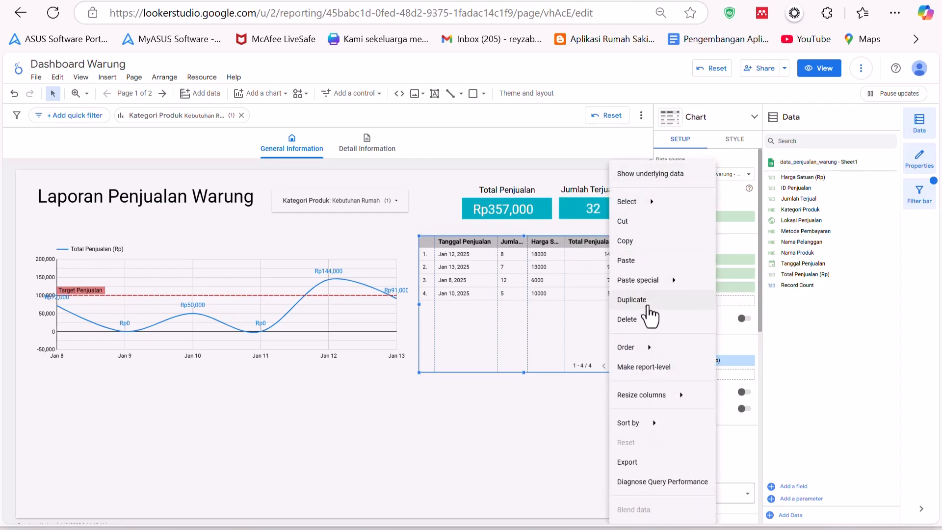
pyautogui.moveTo(677, 396)
pyautogui.click(734, 400)
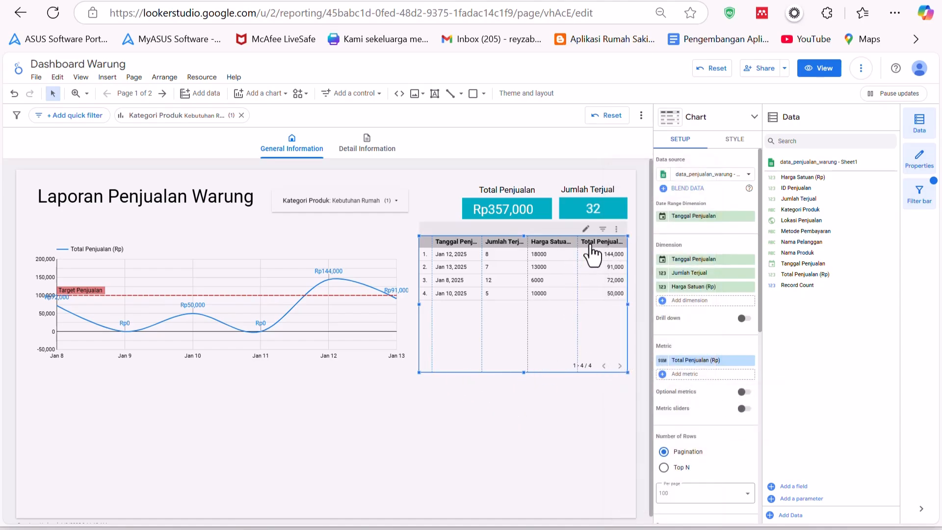
pyautogui.click(616, 228)
pyautogui.moveTo(672, 396)
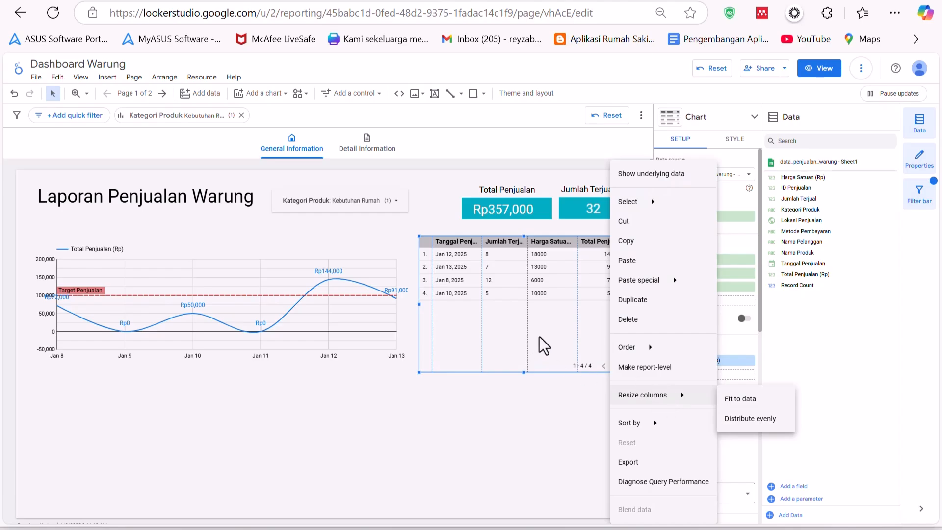
pyautogui.click(522, 309)
# - Turn on Wrap Text for the table header in the table's style settings
pyautogui.click(733, 142)
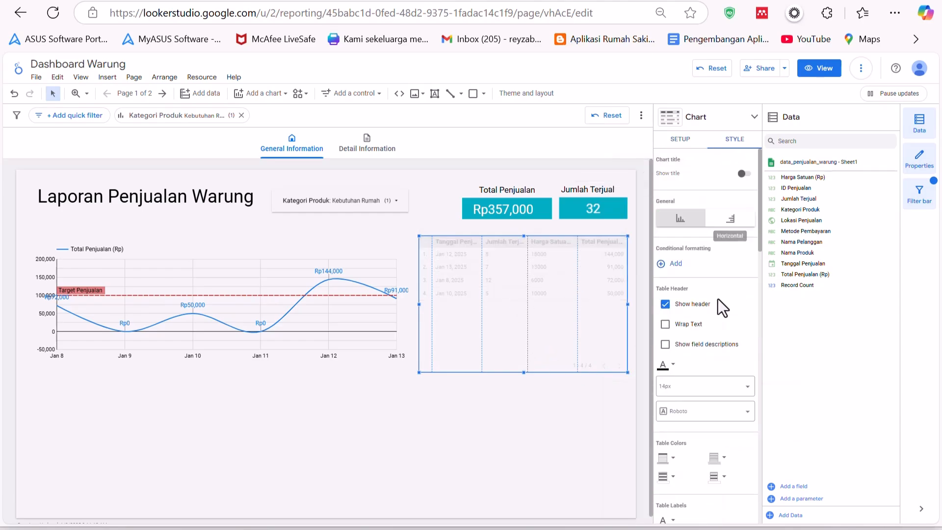
pyautogui.click(689, 325)
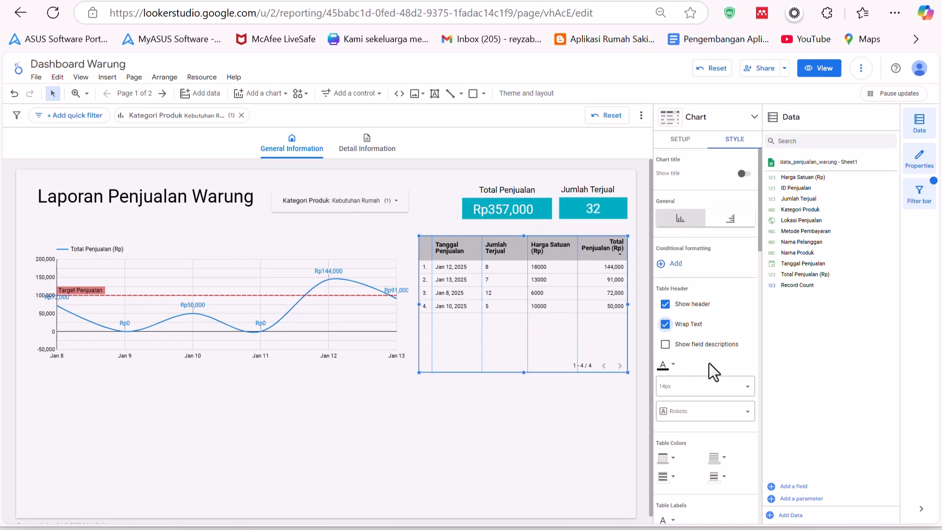
# - Try the horizontal table layout, then switch the table back to the vertical layout
pyautogui.click(734, 221)
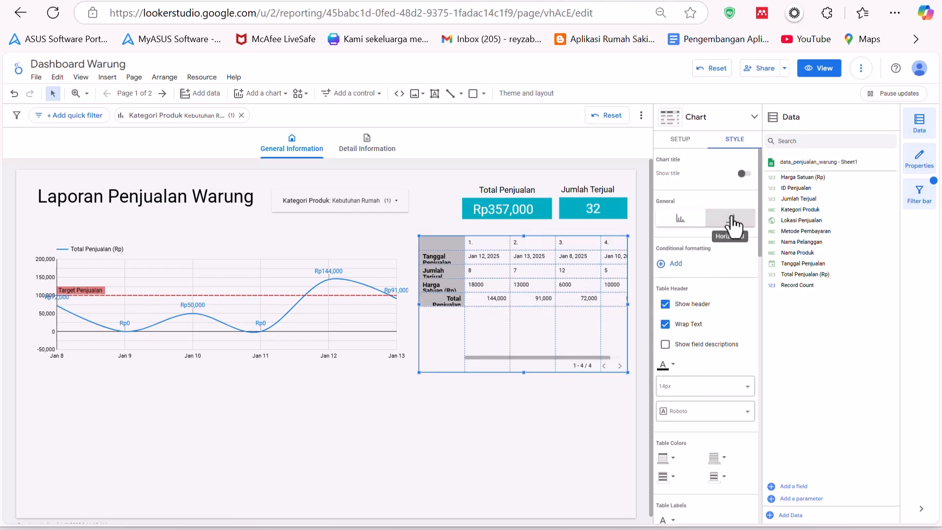
pyautogui.click(694, 221)
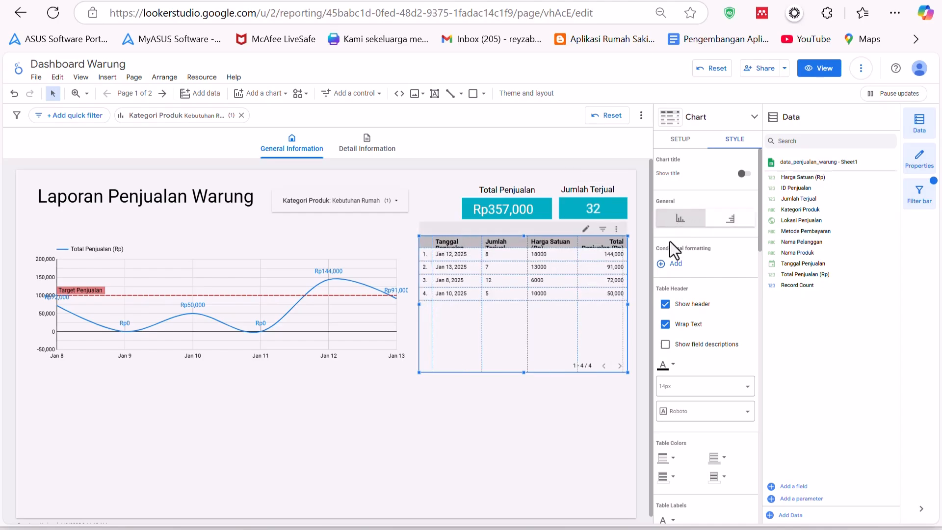
pyautogui.click(717, 221)
pyautogui.click(670, 223)
pyautogui.moveTo(490, 248); pyautogui.dragTo(491, 256)
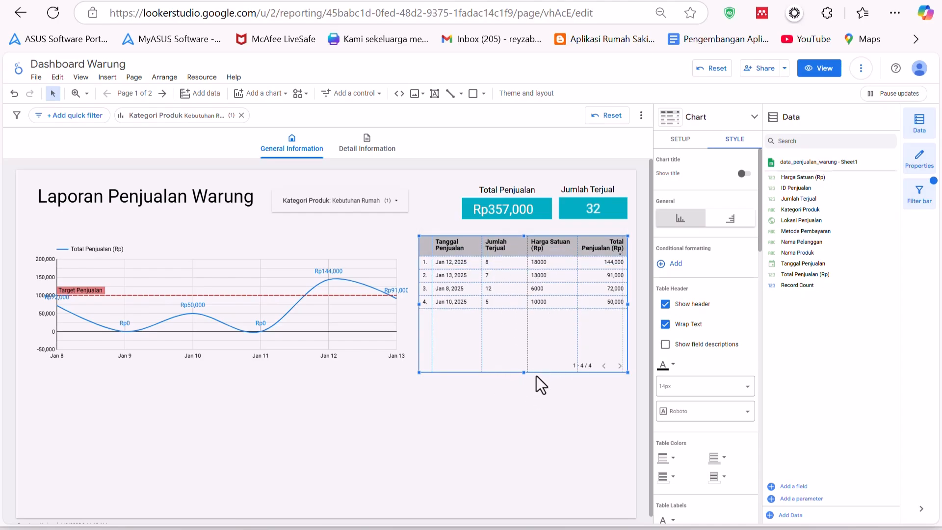
pyautogui.click(522, 376)
pyautogui.click(481, 340)
pyautogui.scroll(-5, 699, 319)
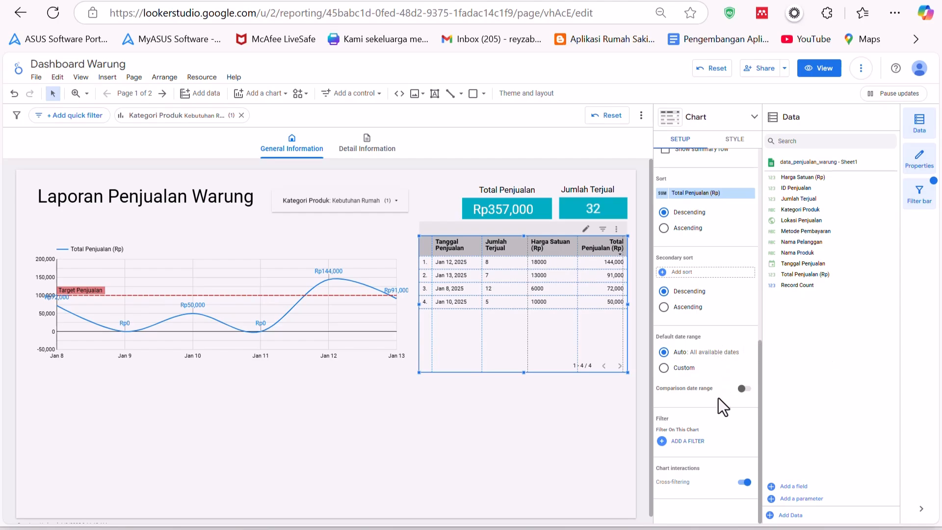
pyautogui.click(590, 444)
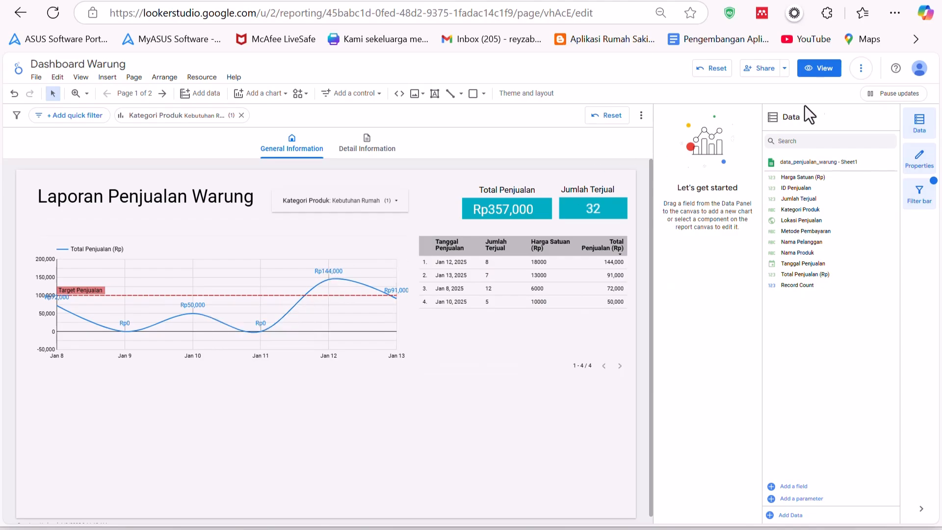
# - Preview the report in view mode and cross-filter it by selecting the Jan 12 and then Jan 11 points on the line chart
pyautogui.click(821, 68)
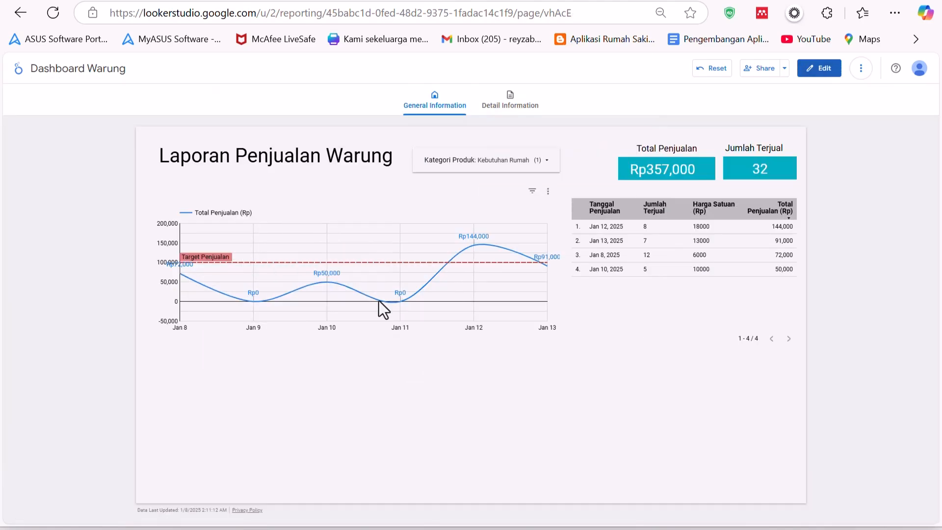
pyautogui.click(474, 246)
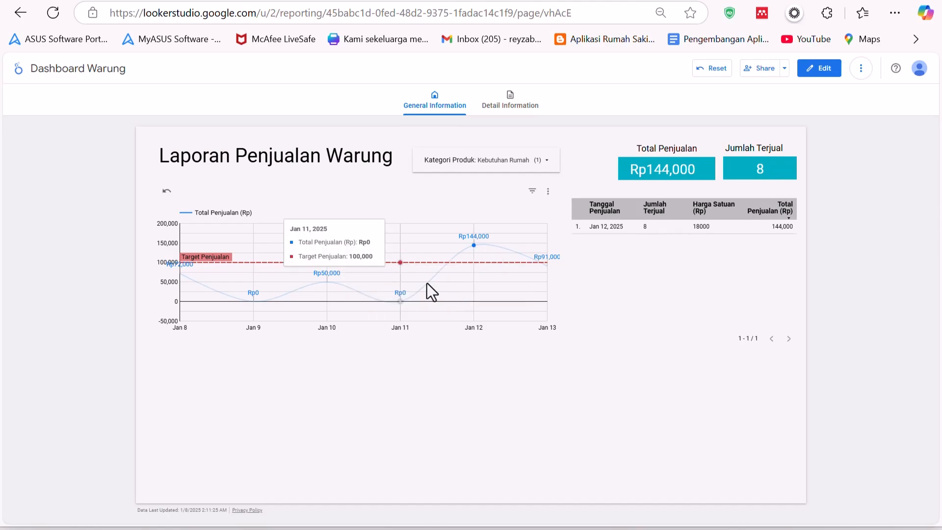
pyautogui.click(401, 302)
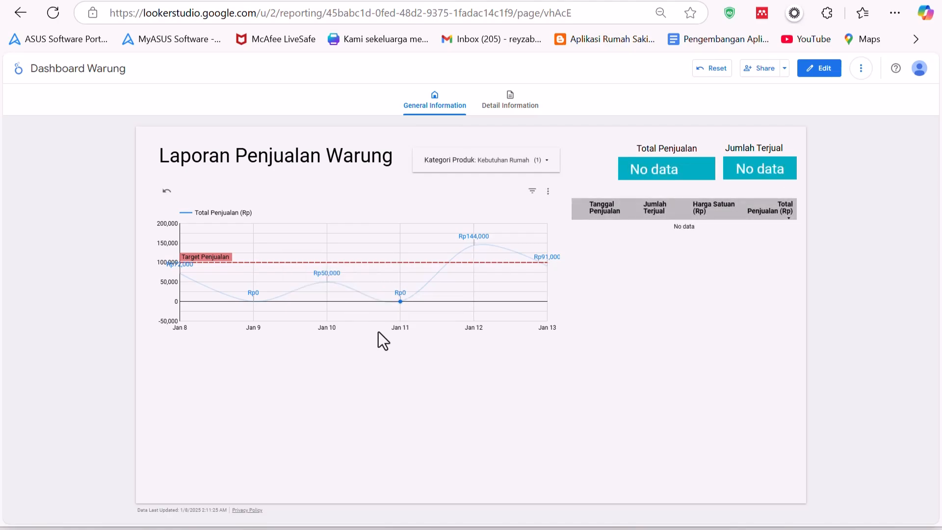
# - Change the Kategori Produk drop-down selection to Kesehatan and Minuman
pyautogui.click(487, 166)
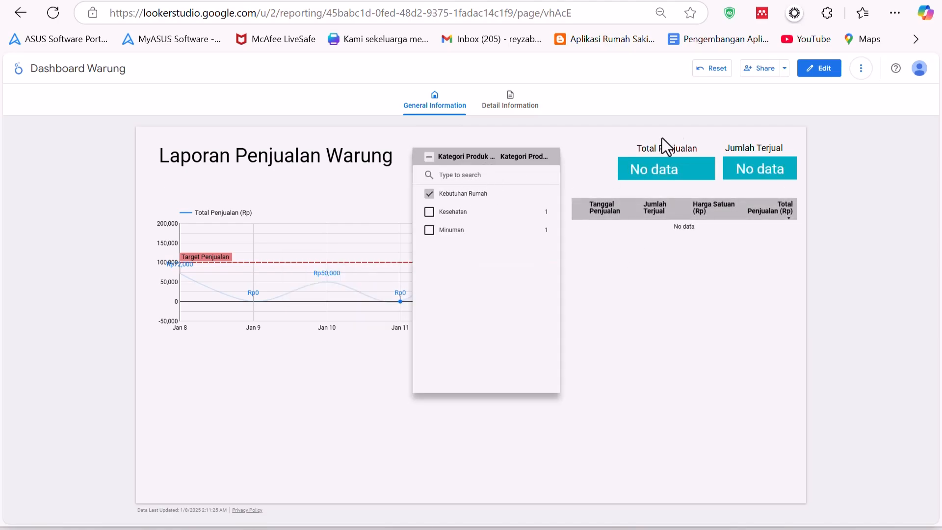
pyautogui.click(430, 215)
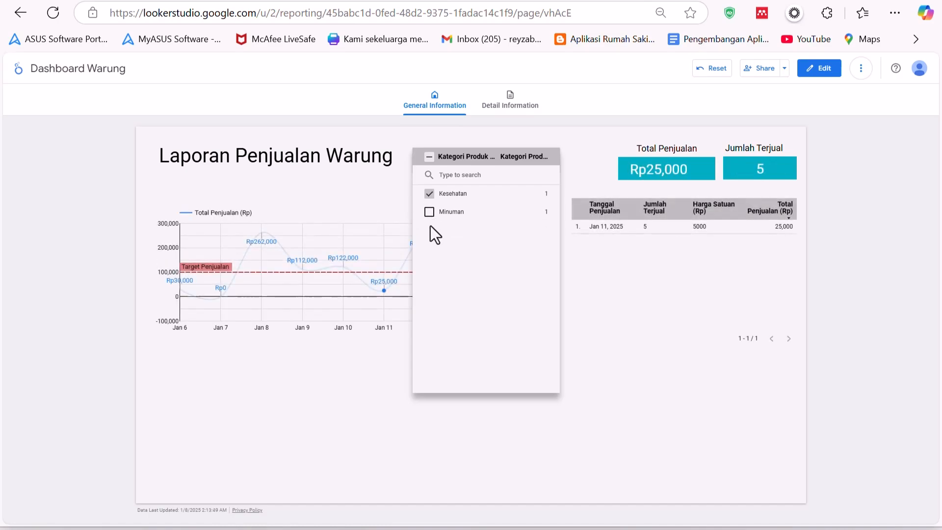
pyautogui.click(430, 213)
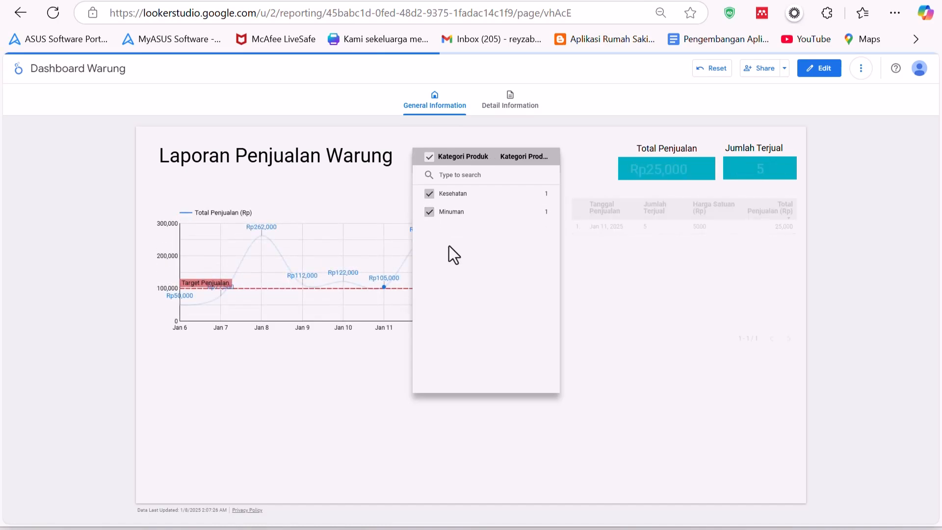
pyautogui.click(634, 296)
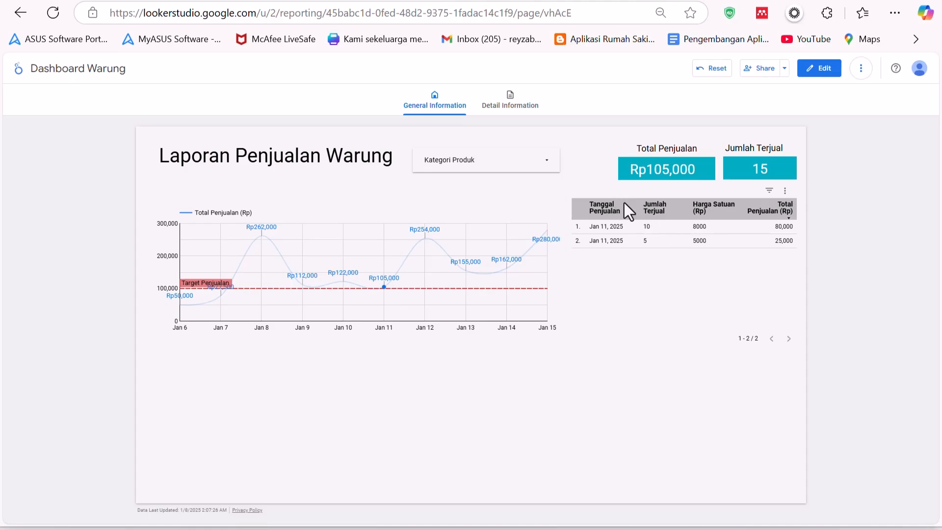
# - Return to edit mode and add Nama Produk as a table dimension, placed right after Tanggal Penjualan
pyautogui.click(812, 69)
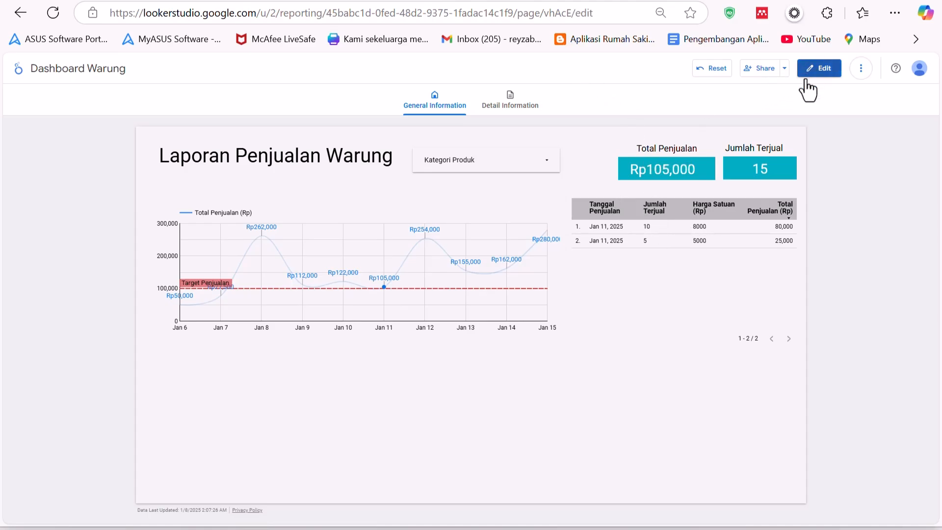
pyautogui.click(465, 249)
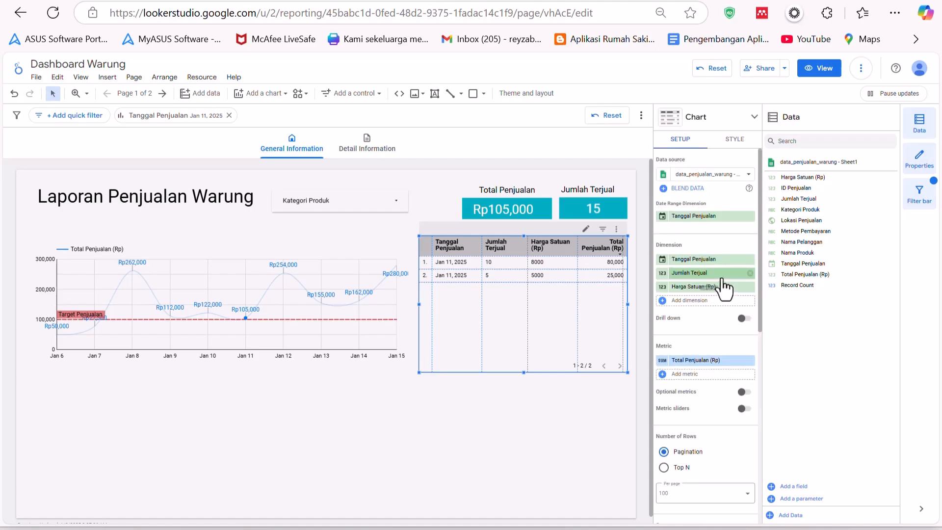
pyautogui.click(690, 300)
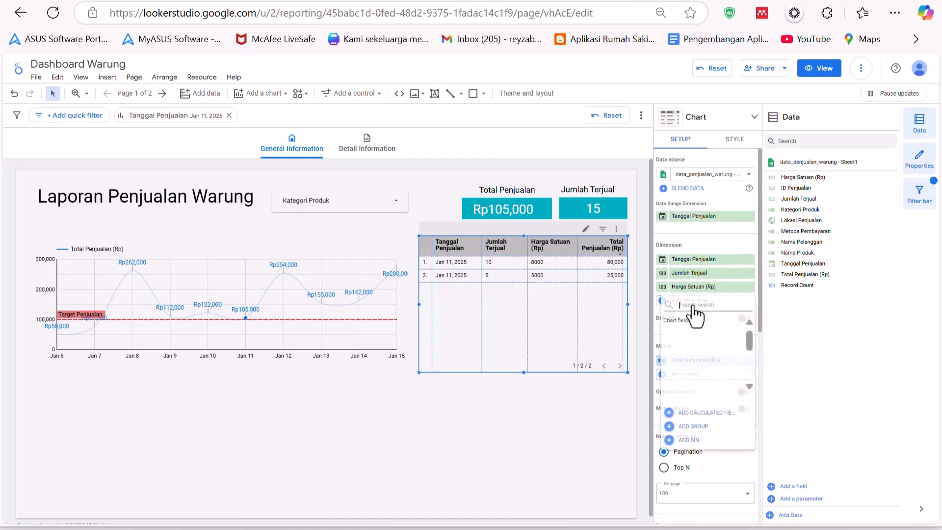
pyautogui.scroll(-4, 711, 356)
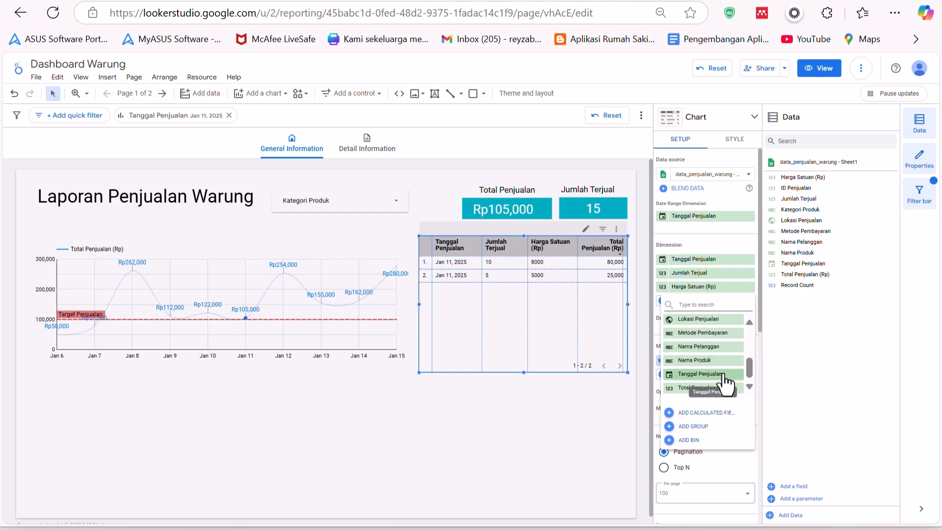
pyautogui.click(713, 363)
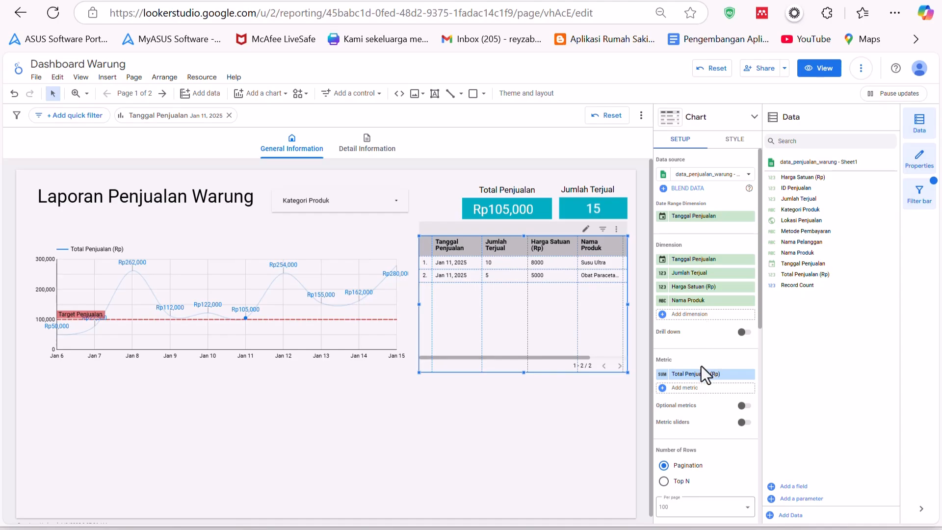
pyautogui.moveTo(694, 300); pyautogui.dragTo(691, 273)
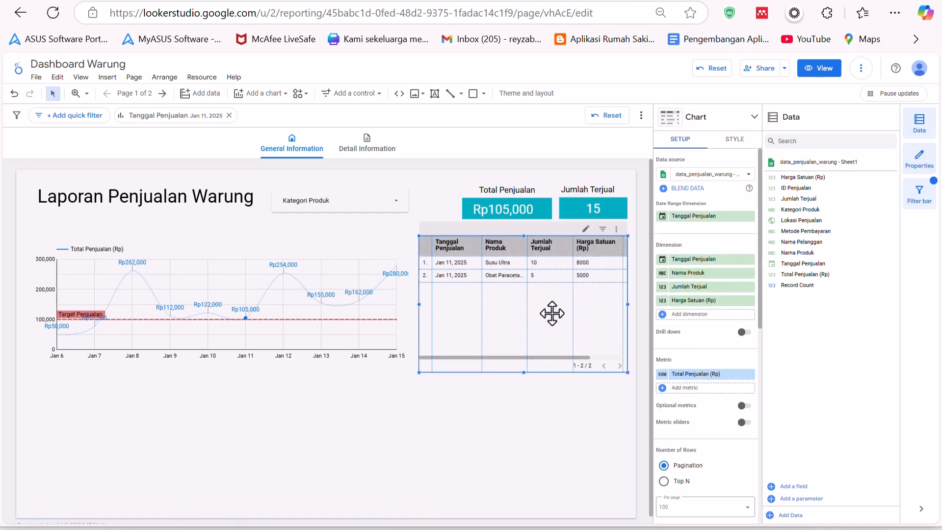
pyautogui.moveTo(562, 357); pyautogui.dragTo(507, 343)
pyautogui.click(372, 209)
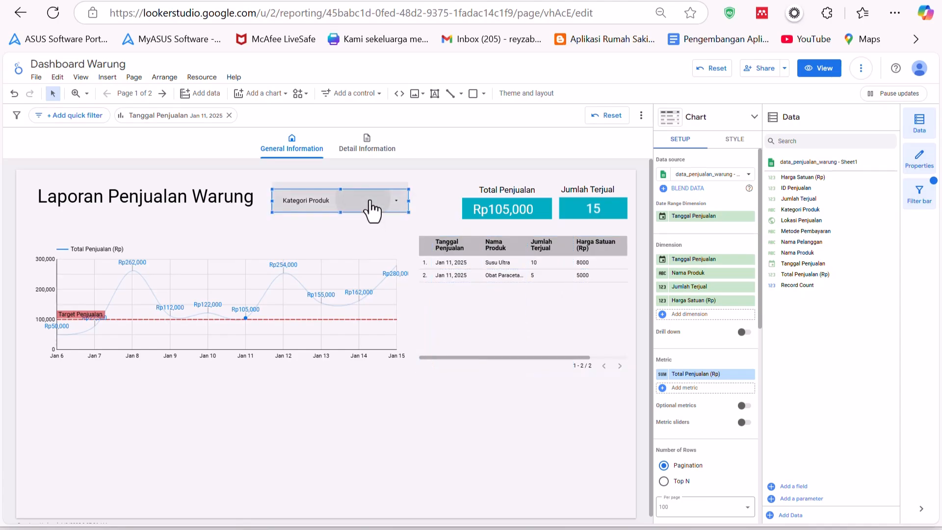
pyautogui.click(372, 209)
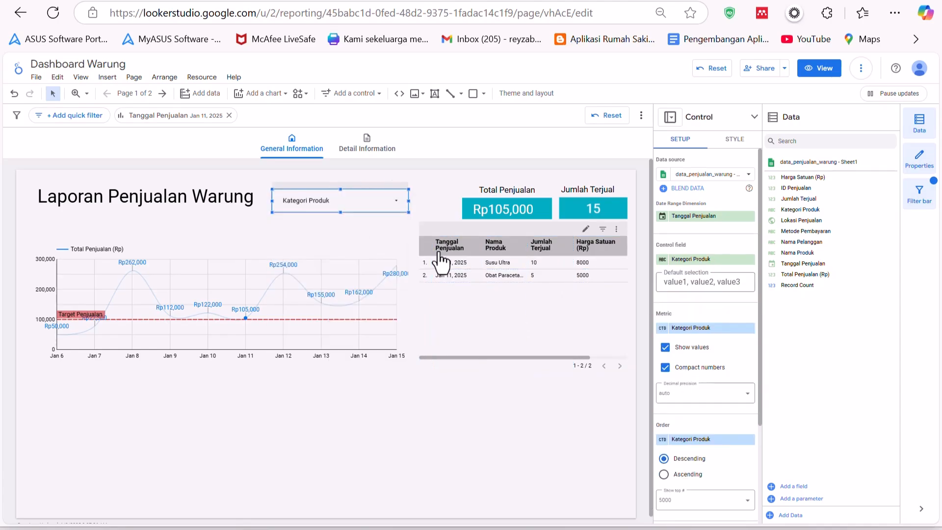
pyautogui.click(423, 239)
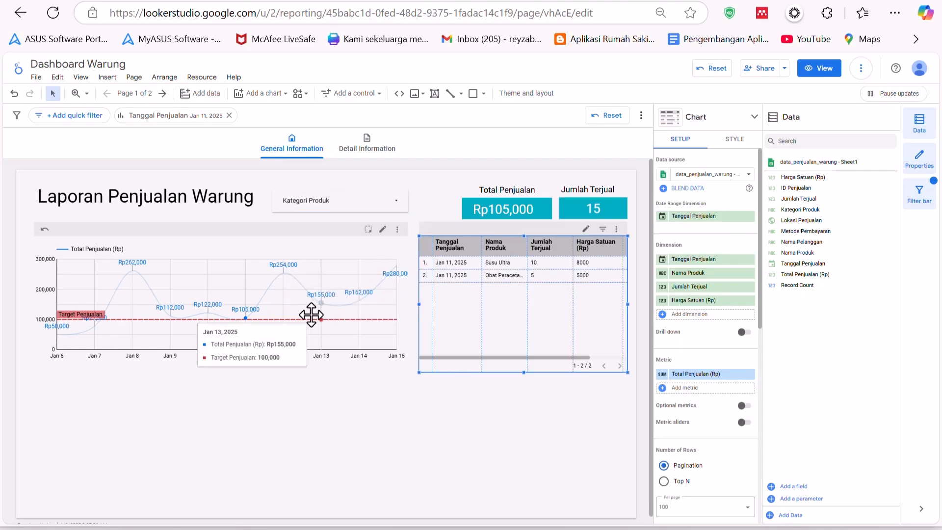
pyautogui.click(255, 316)
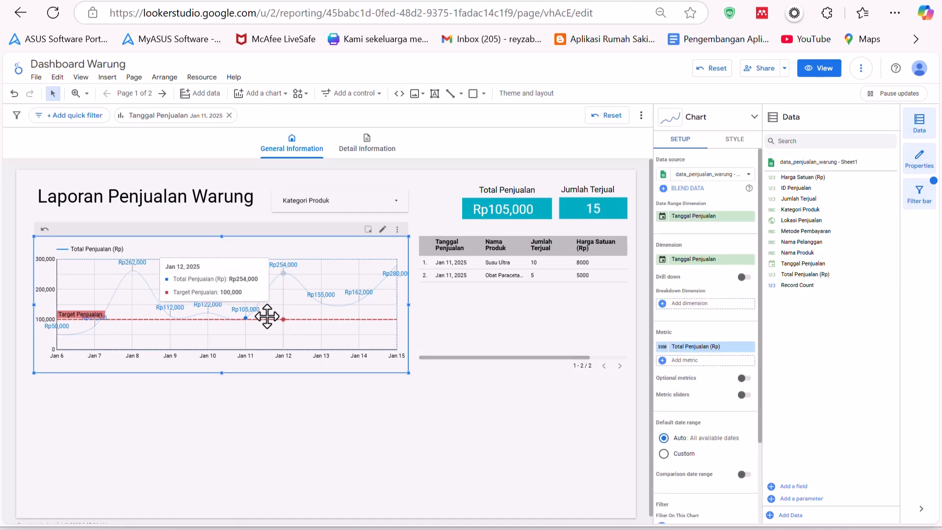
# - Preview the report in view mode, clear the chart's date cross-filter and check the category drop-down
pyautogui.click(817, 68)
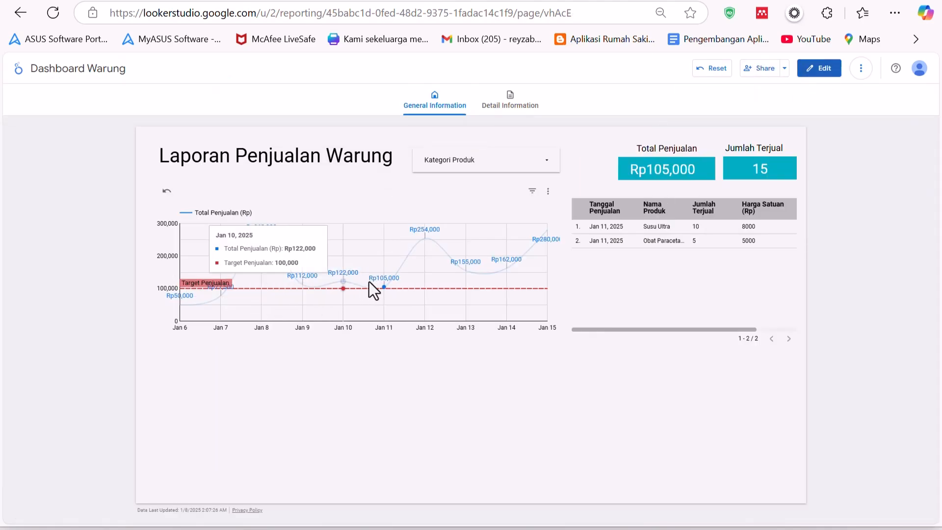
pyautogui.click(425, 239)
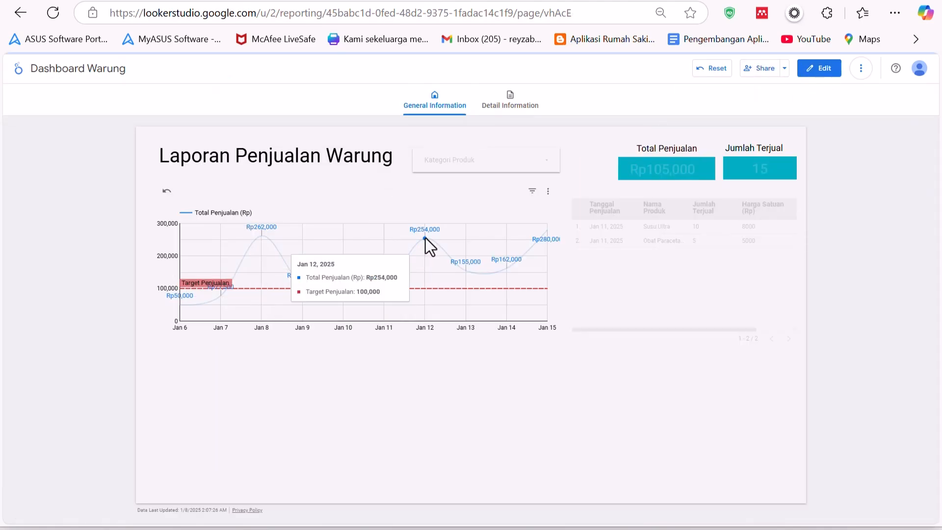
pyautogui.click(425, 239)
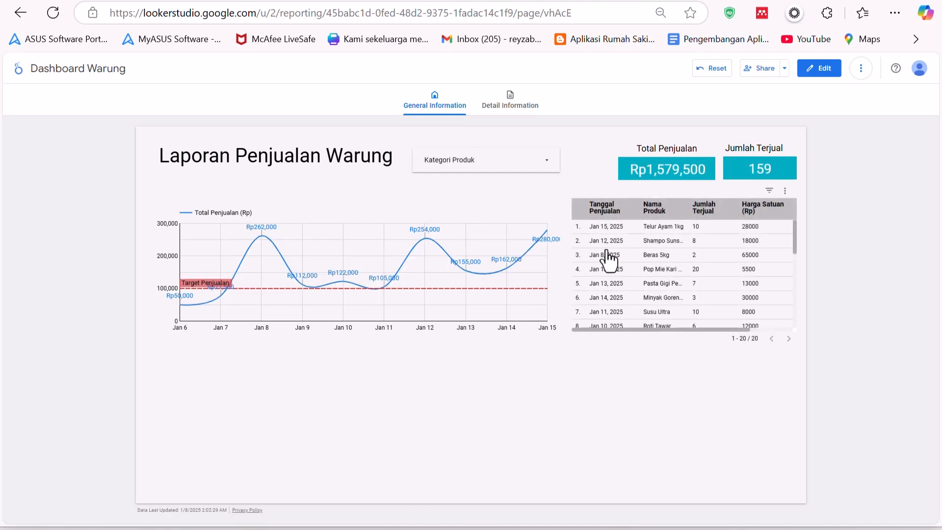
pyautogui.click(467, 164)
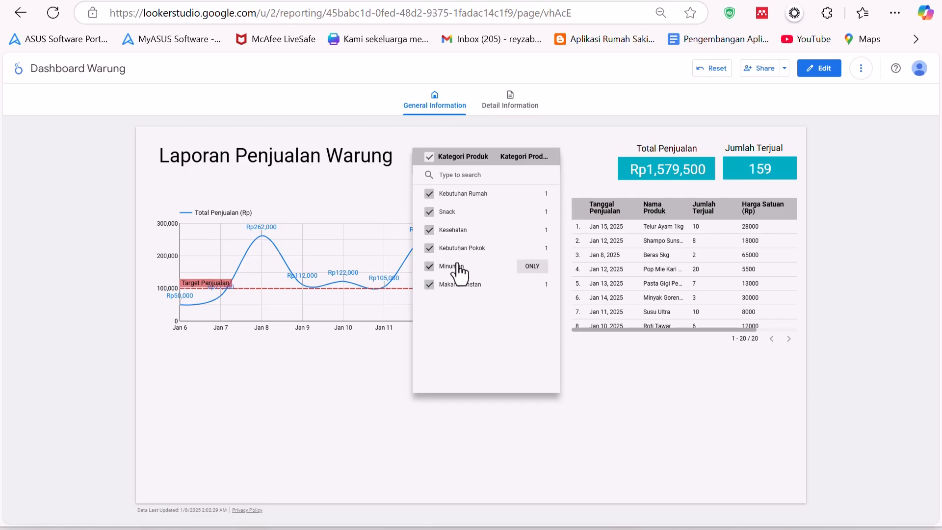
pyautogui.click(592, 293)
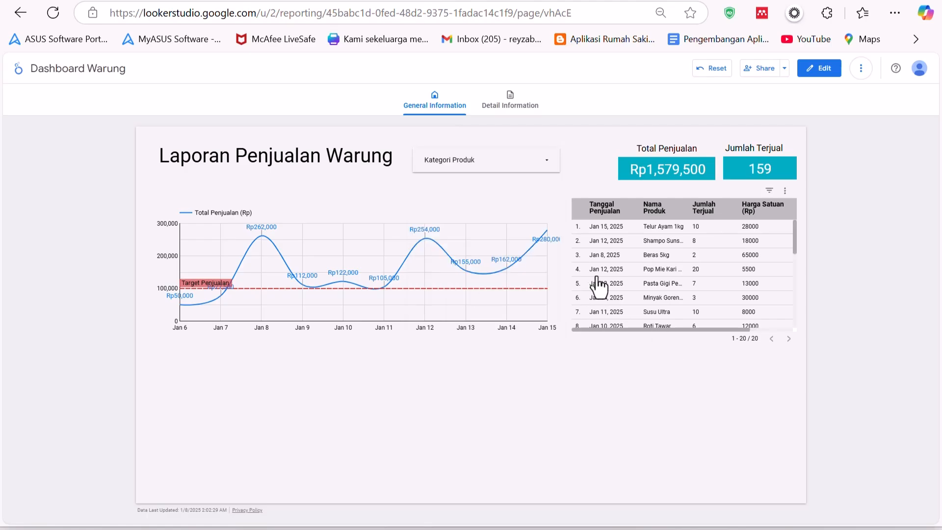